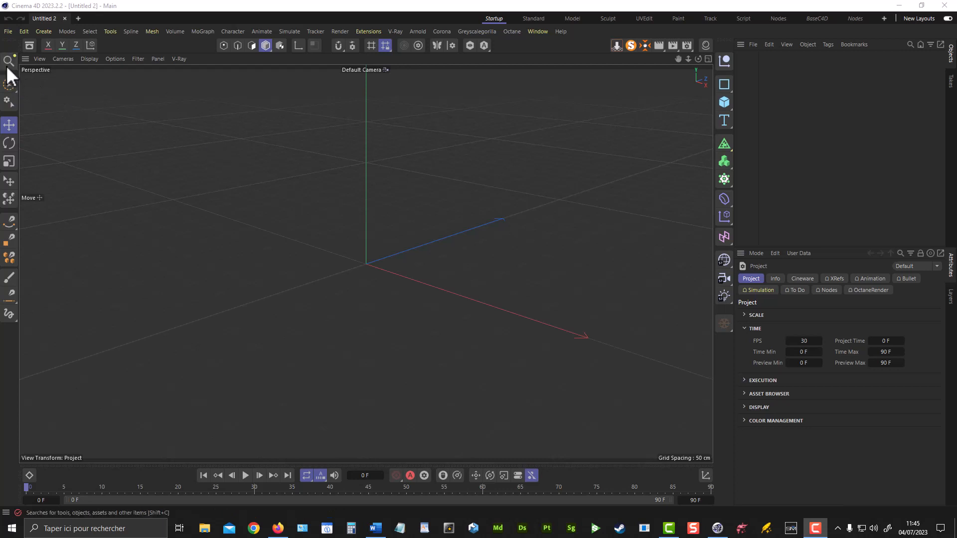
Step: Search the Commander for "red", add the Polygon Reduction generator to the scene, and delete it again
click(7, 62)
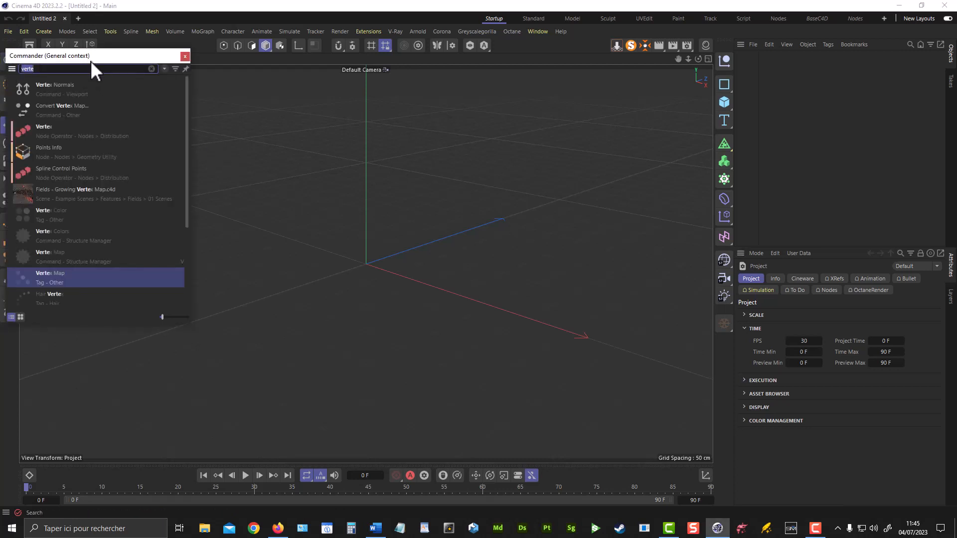
drag(91, 62, 255, 107)
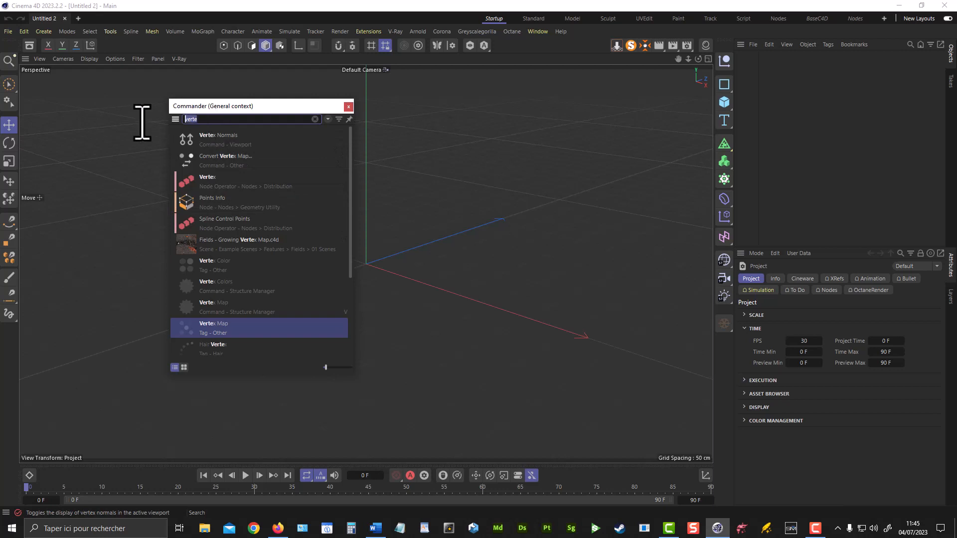
text(red)
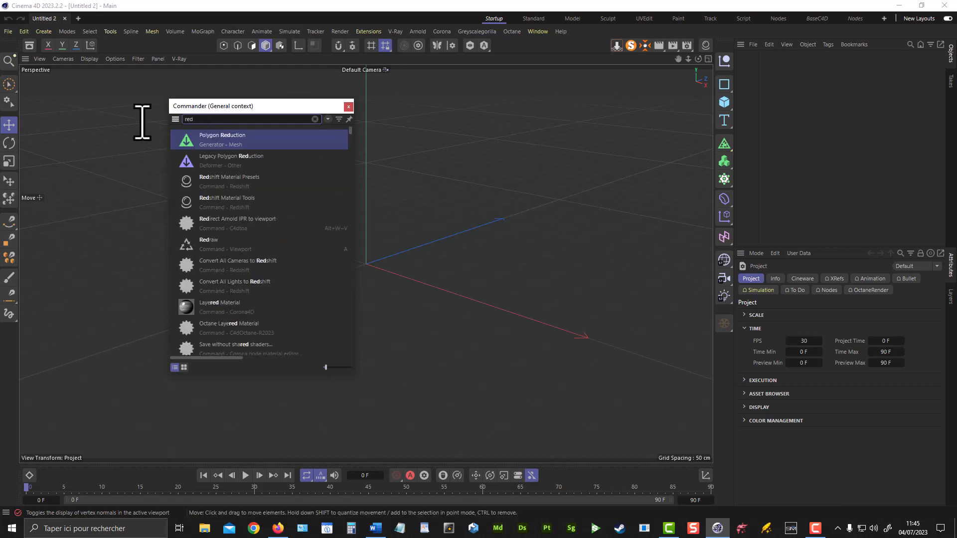
key(Return)
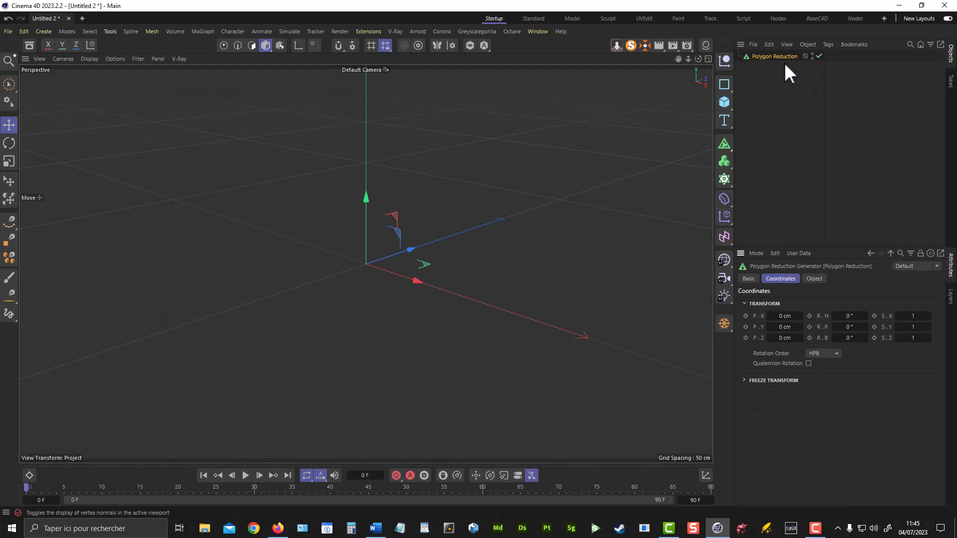
key(Delete)
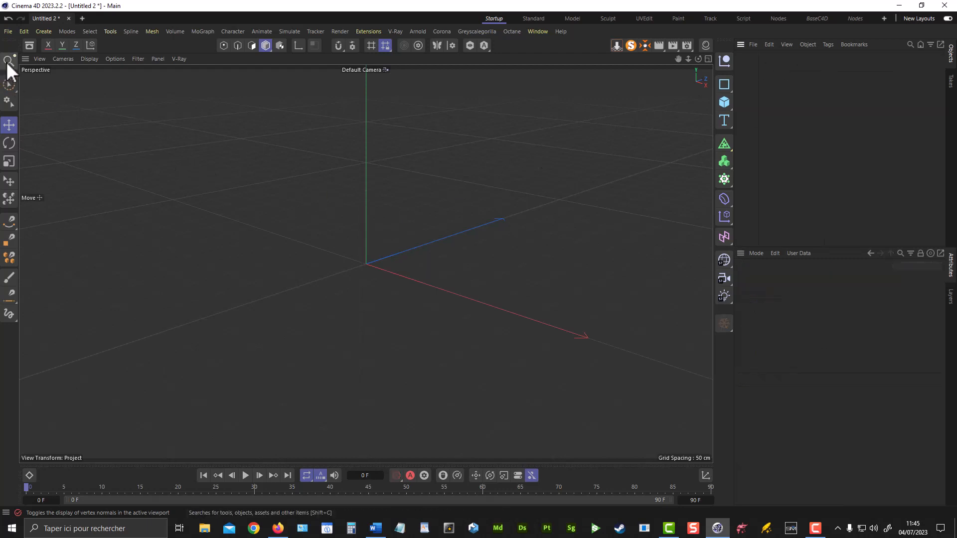
key(shift+c)
drag(100, 57, 330, 112)
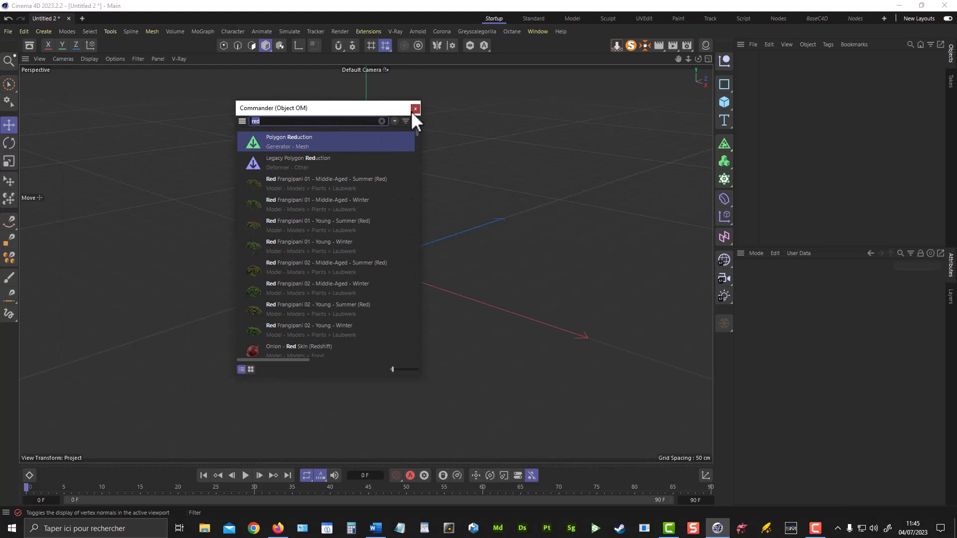
click(415, 109)
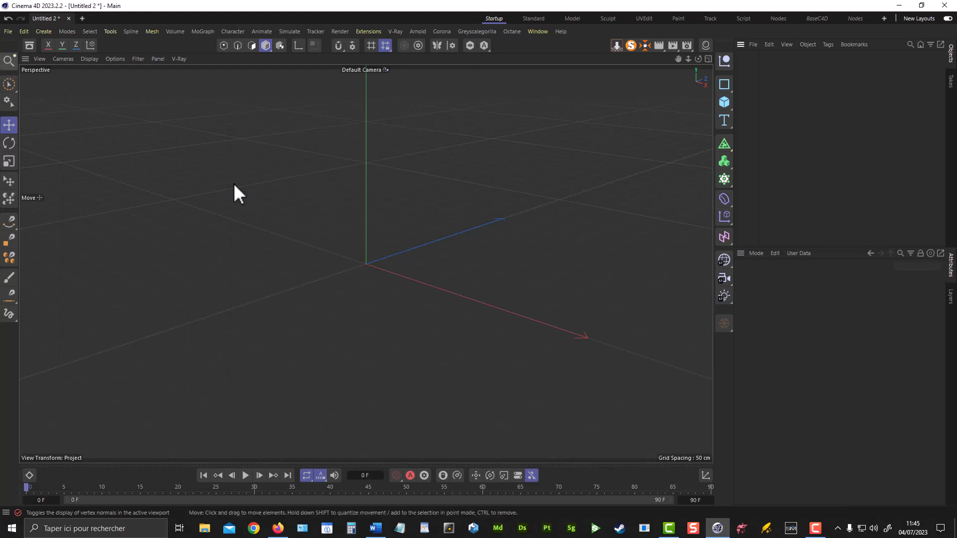
Step: Open the Commander, clear its previous search term and show the category filters
key(shift+c)
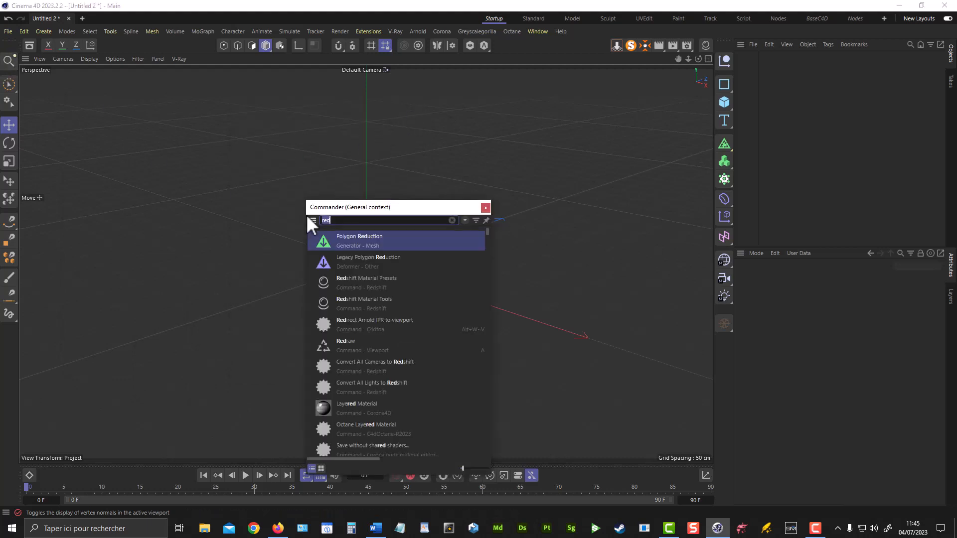
drag(404, 203, 372, 161)
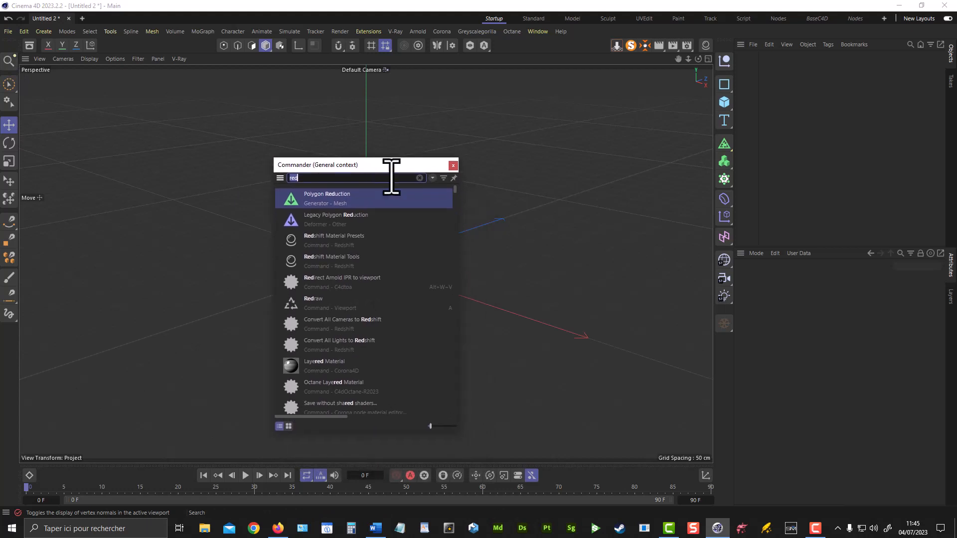
click(419, 179)
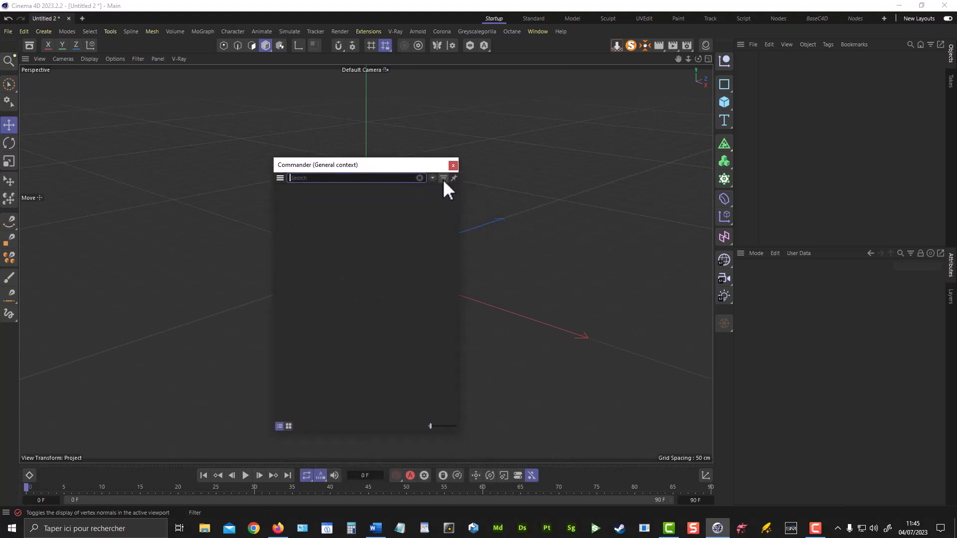
click(443, 178)
drag(391, 166, 503, 108)
click(450, 118)
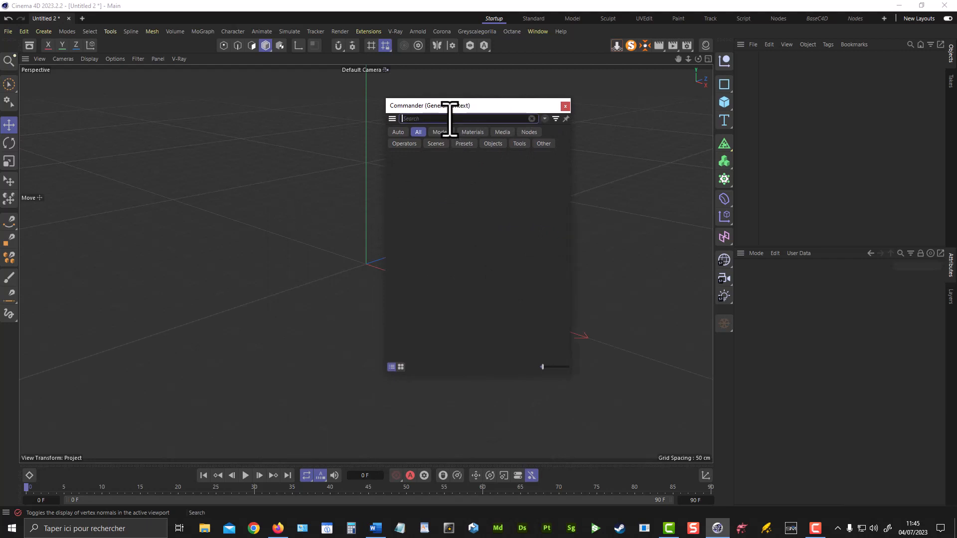
Step: Search all Commander categories for "red" and look through the materials and other assets listed
text(red)
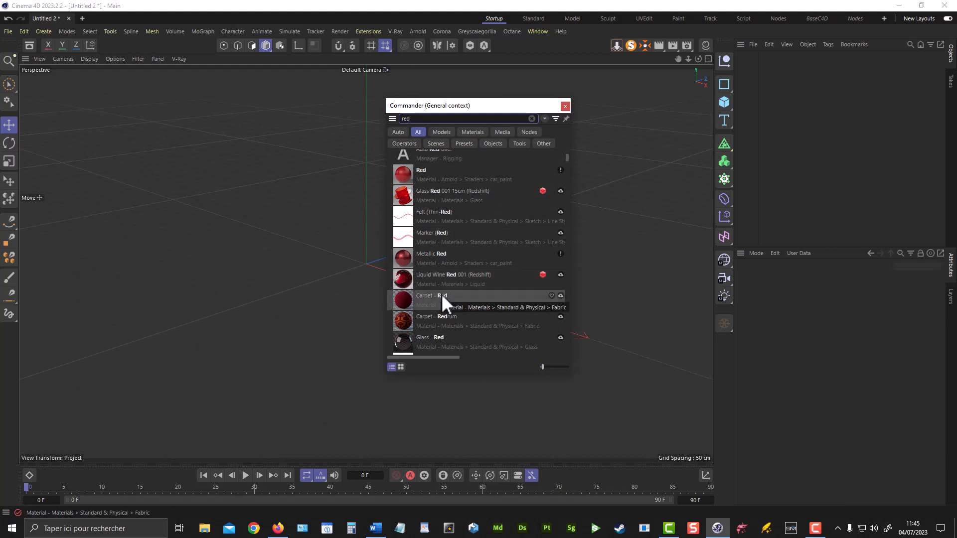
scroll(434, 291, down, 6)
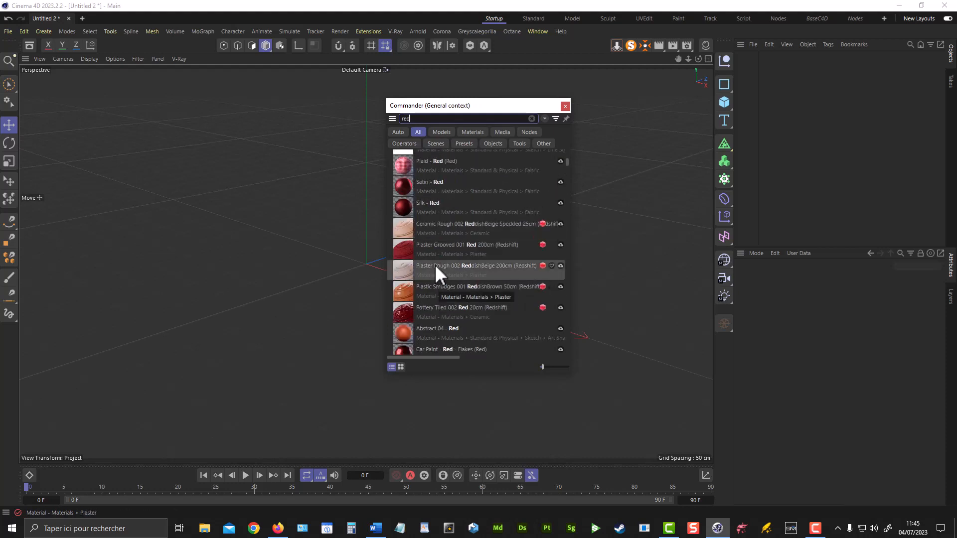
scroll(436, 268, down, 3)
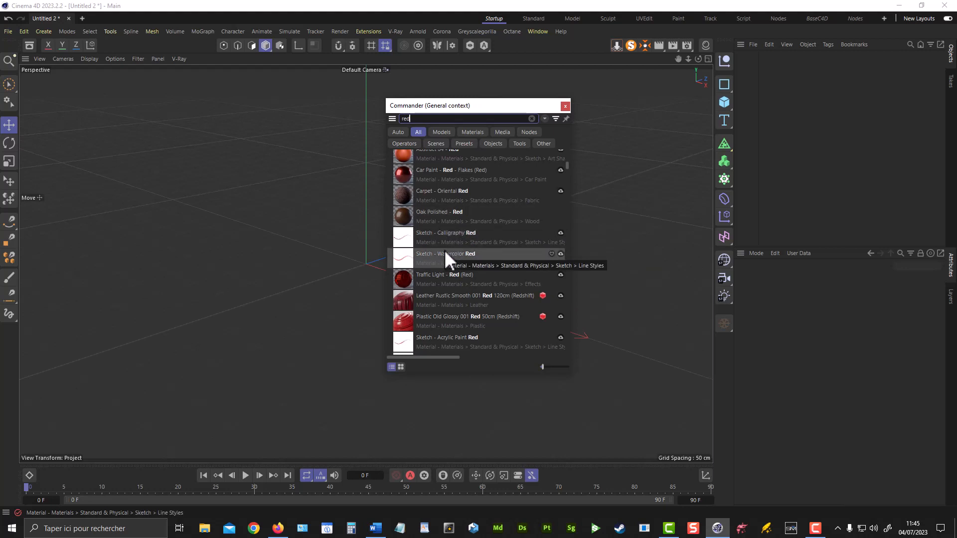
scroll(444, 249, down, 1)
drag(474, 106, 459, 107)
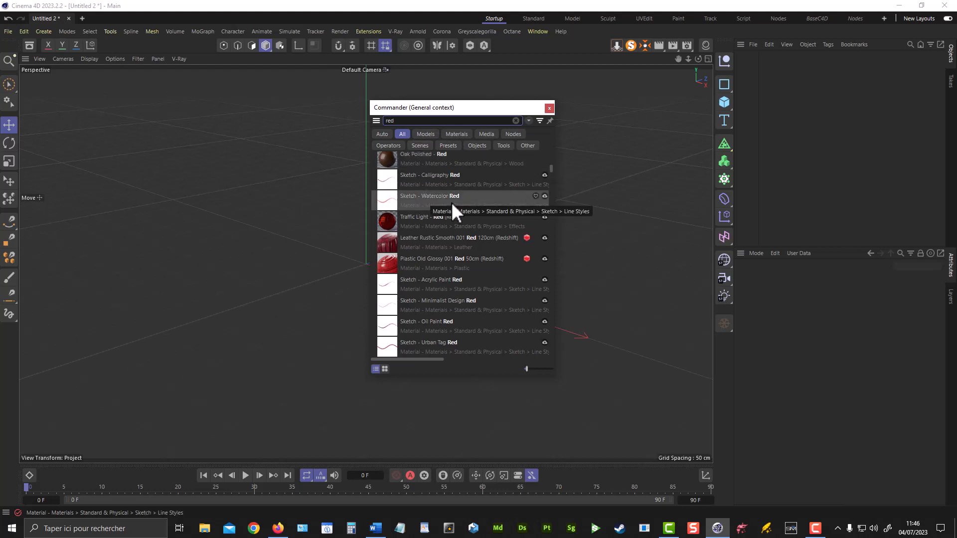
scroll(452, 203, down, 5)
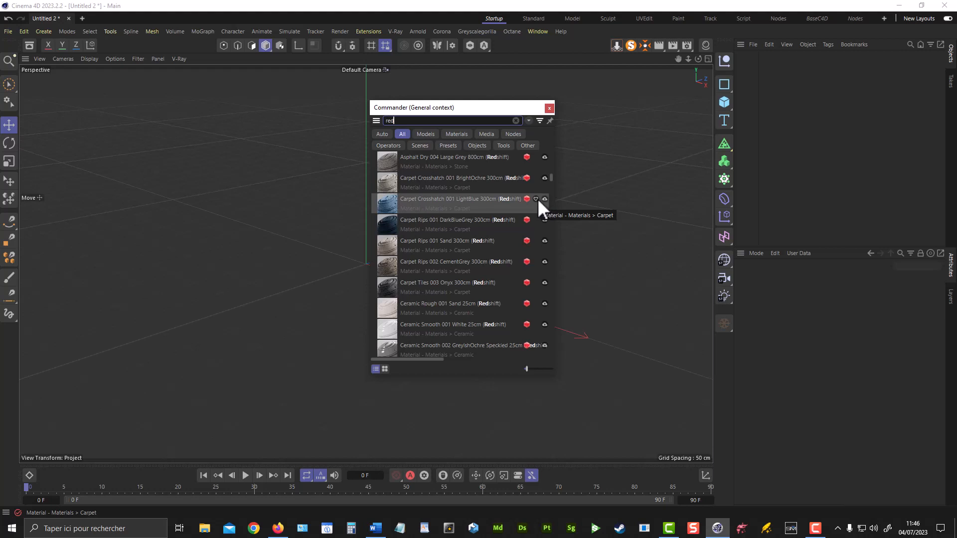
Step: Limit the "red" search to Models and look through the matching models
click(425, 132)
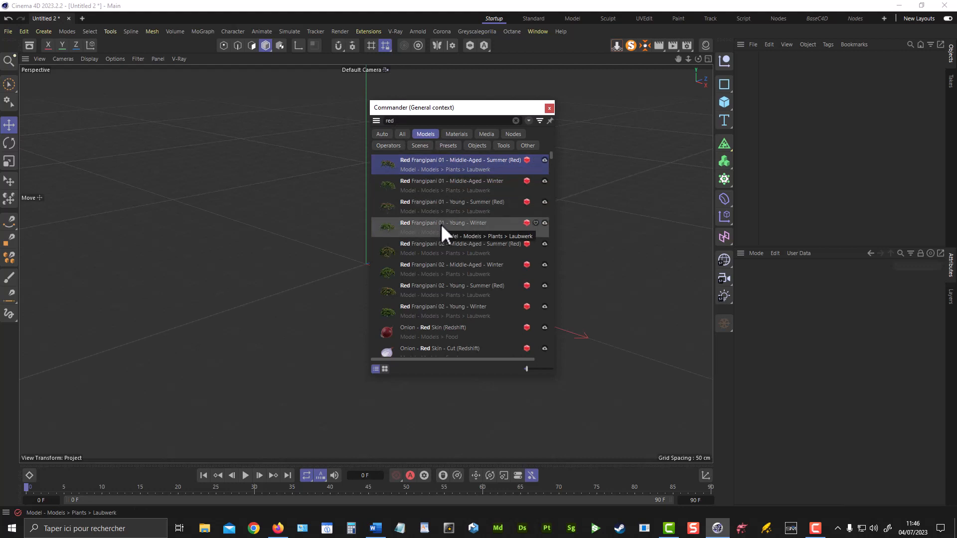
scroll(436, 187, down, 3)
scroll(436, 187, down, 3)
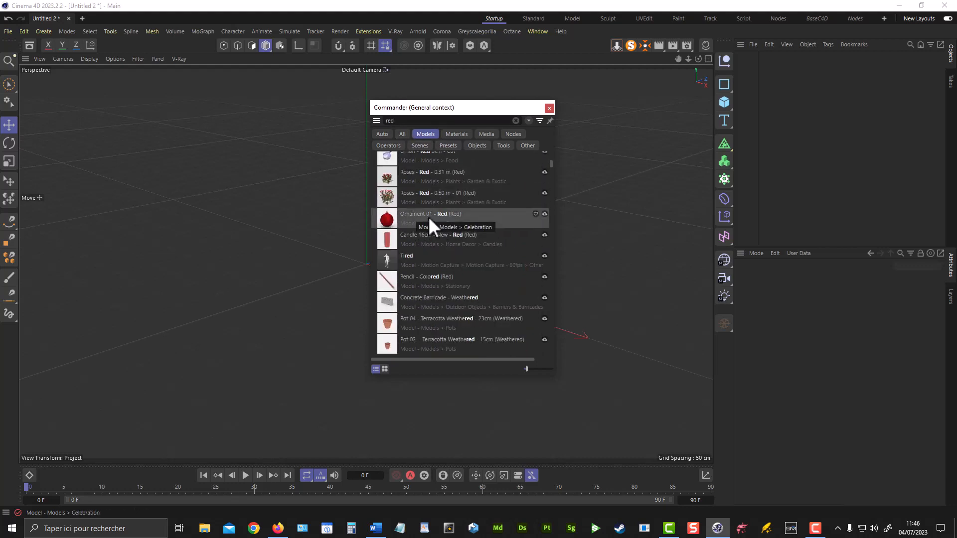
scroll(429, 216, down, 1)
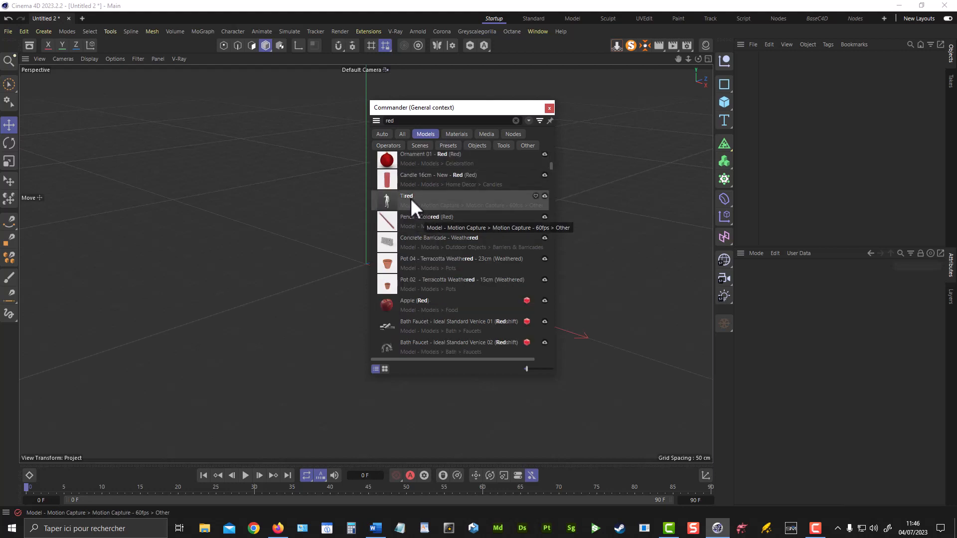
scroll(414, 213, down, 1)
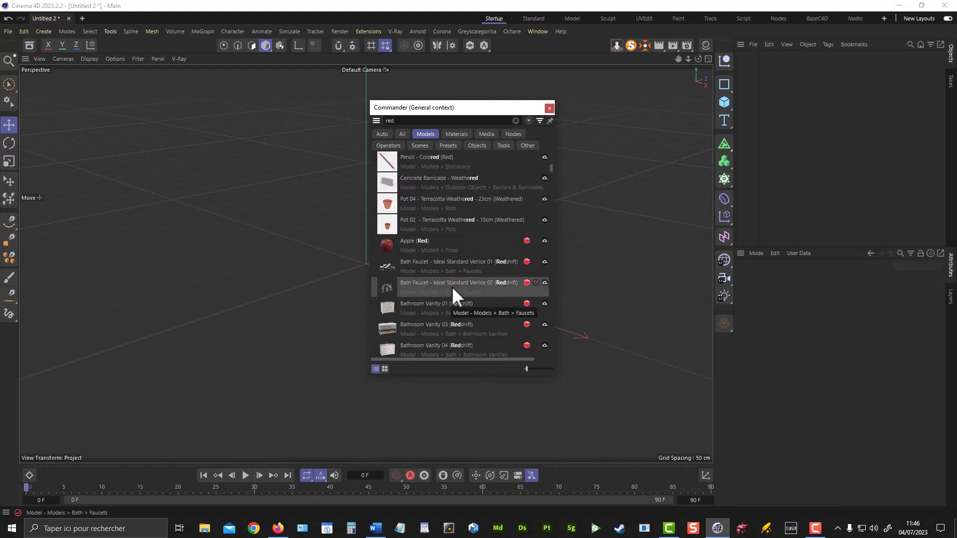
scroll(452, 292, down, 2)
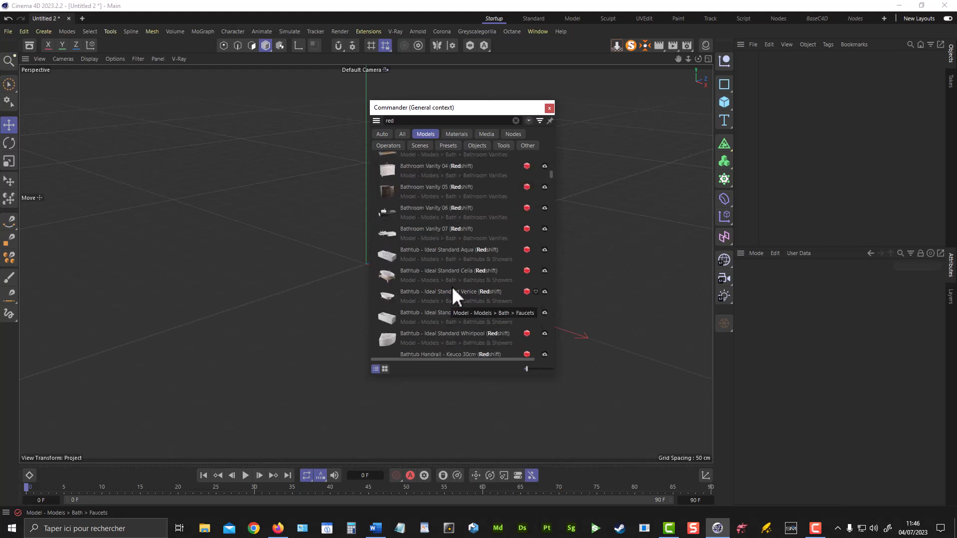
Step: Limit the "red" search to Materials and look through the matching materials
click(454, 133)
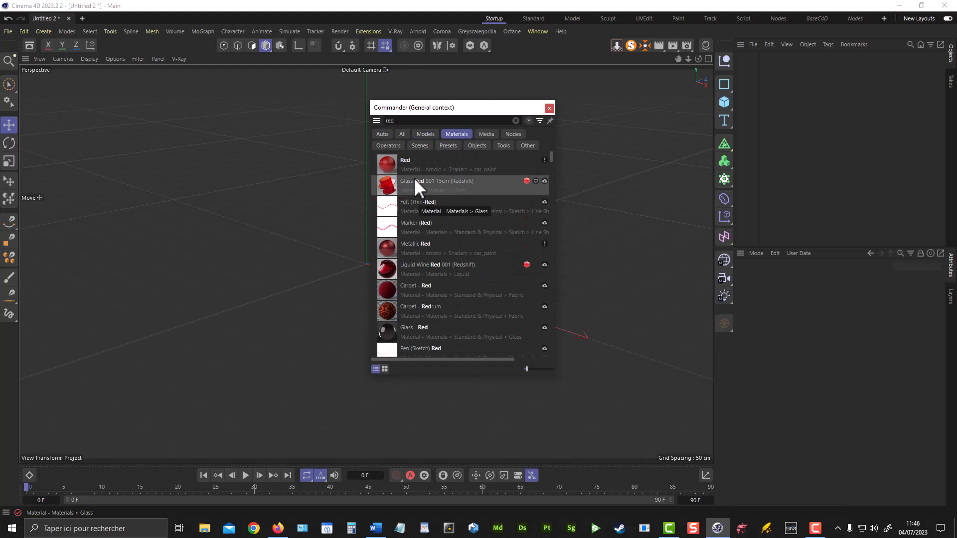
scroll(414, 178, down, 2)
scroll(413, 177, down, 1)
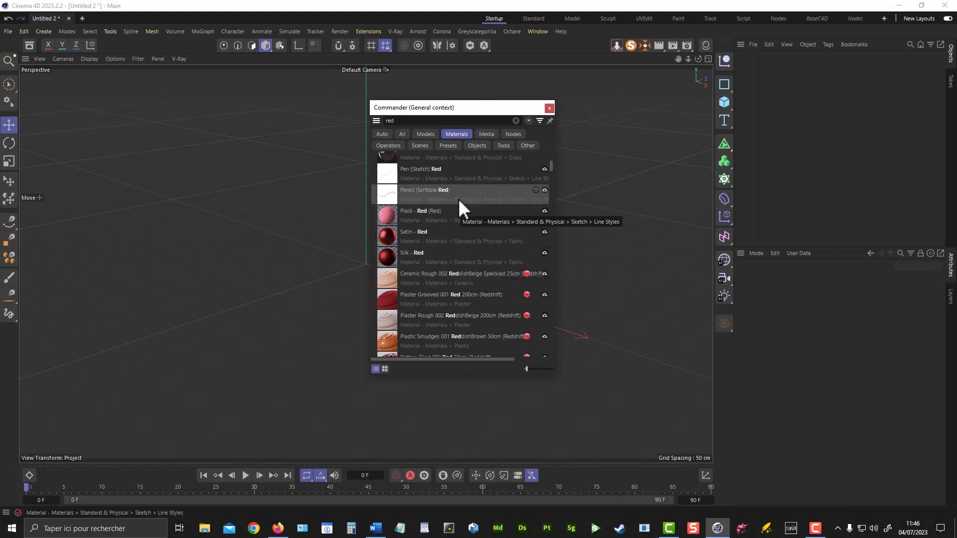
Step: Check the "red" search in the Media, Nodes and Operators categories one after another
click(483, 135)
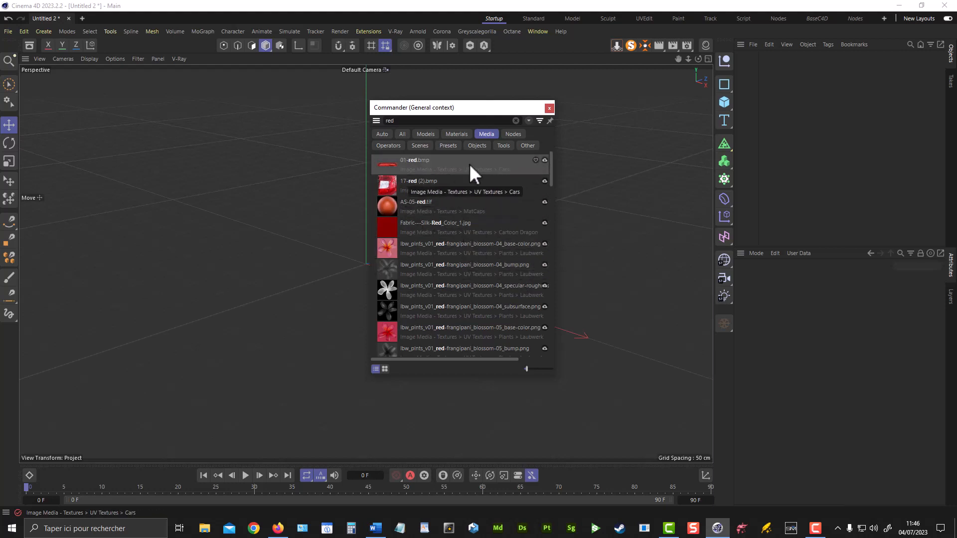
click(511, 133)
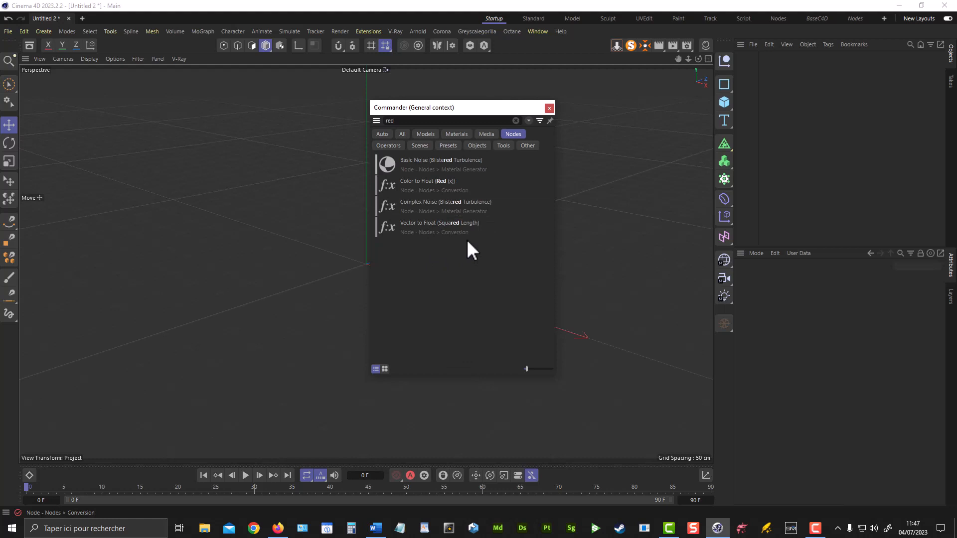
click(389, 147)
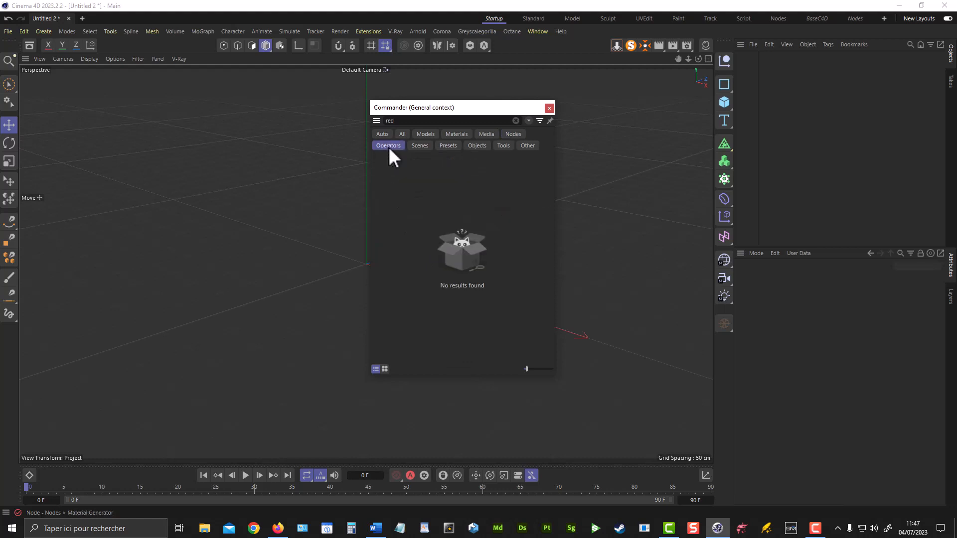
Step: Clear the search term and search the Scenes category for "green"
click(516, 121)
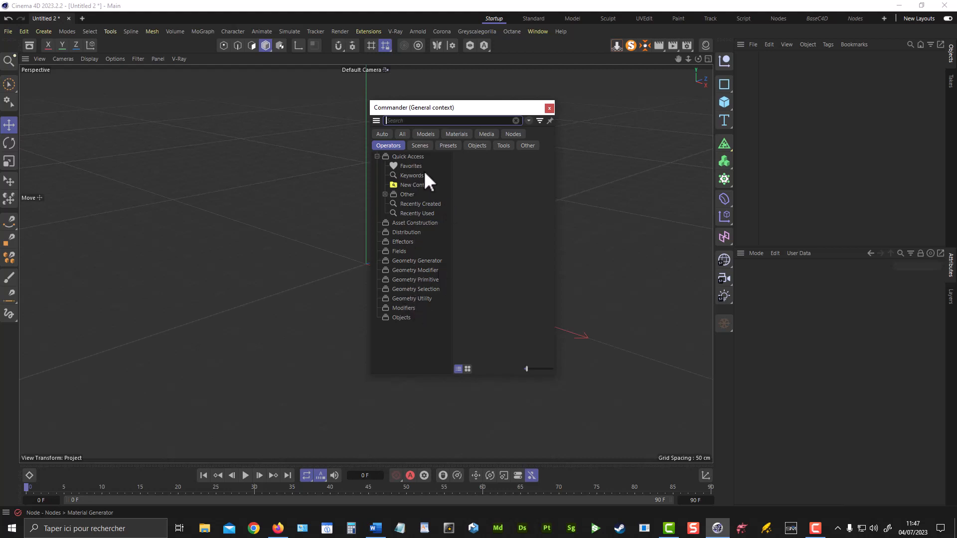
click(421, 148)
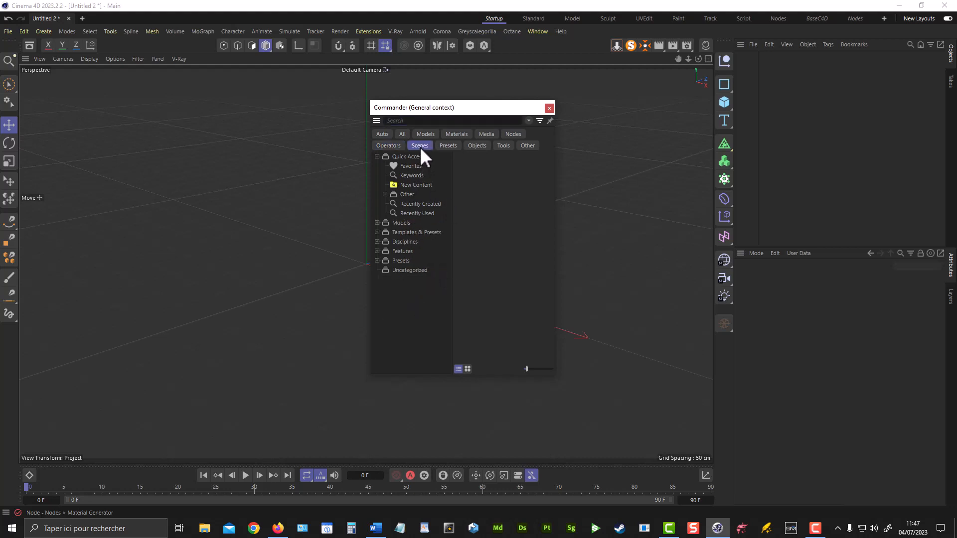
click(426, 123)
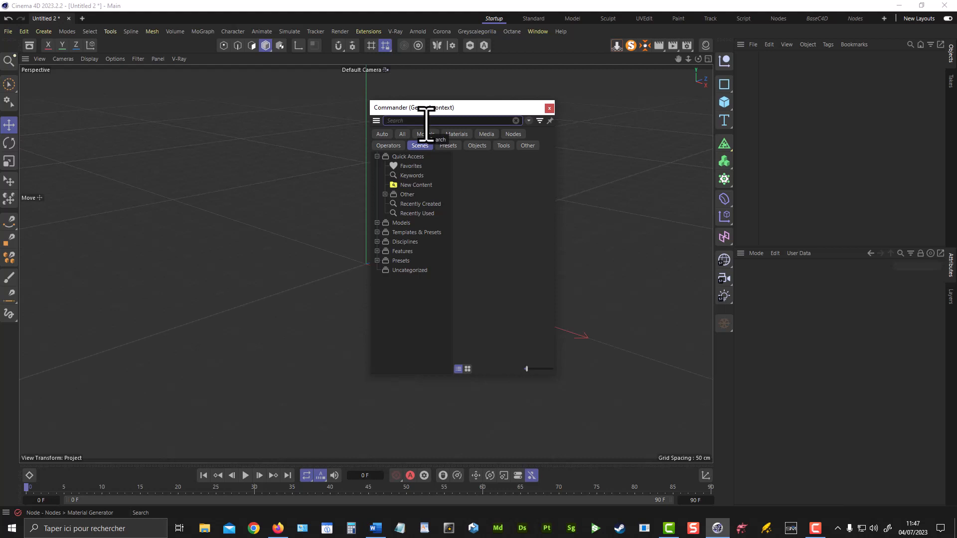
text(green)
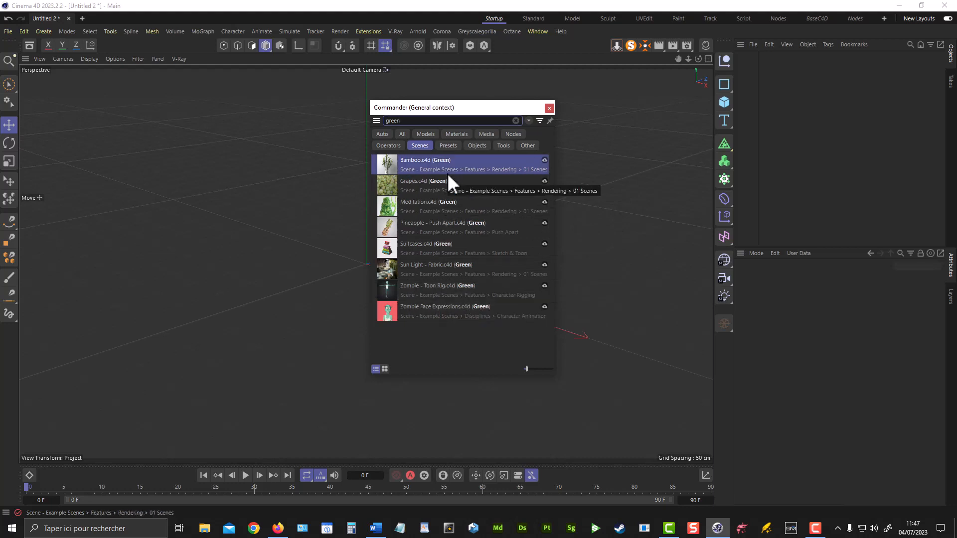
Step: Check the "green" search in the Presets and Objects categories and clear the search term
click(447, 146)
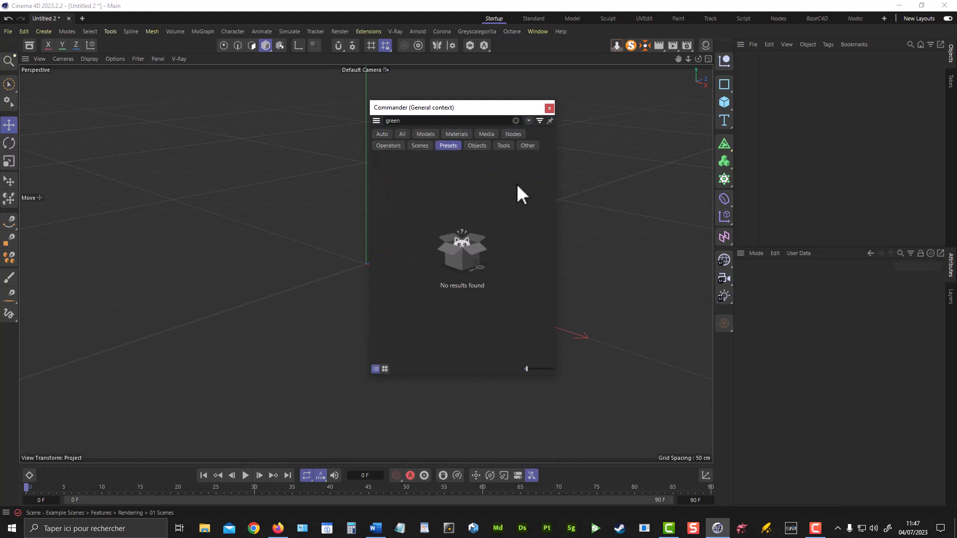
click(477, 145)
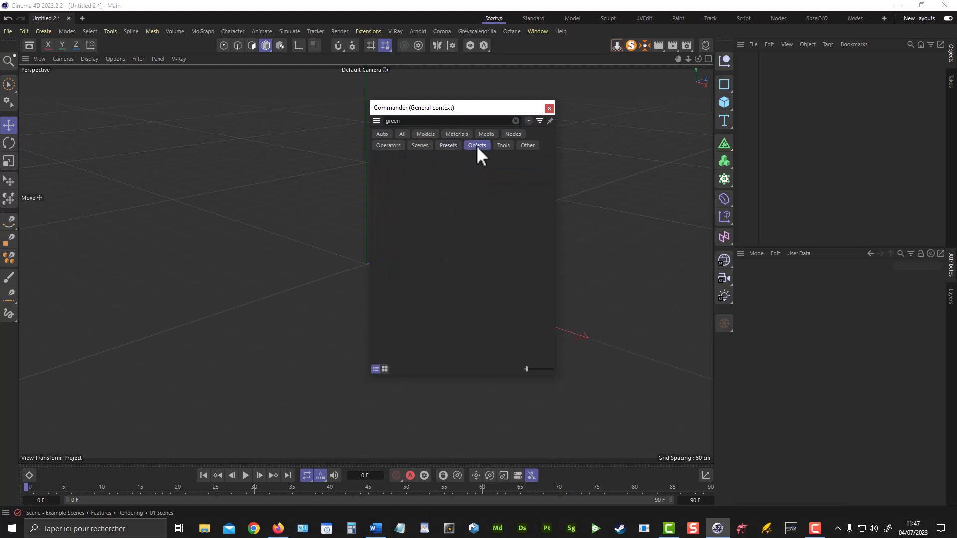
click(422, 122)
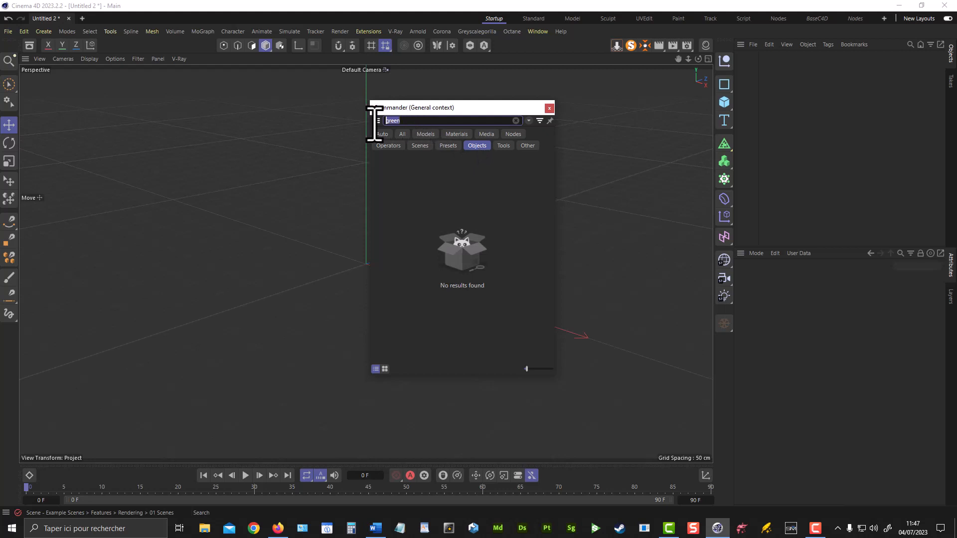
key(BackSpace)
key(BackSpace)
key(BackSpace)
key(BackSpace)
key(BackSpace)
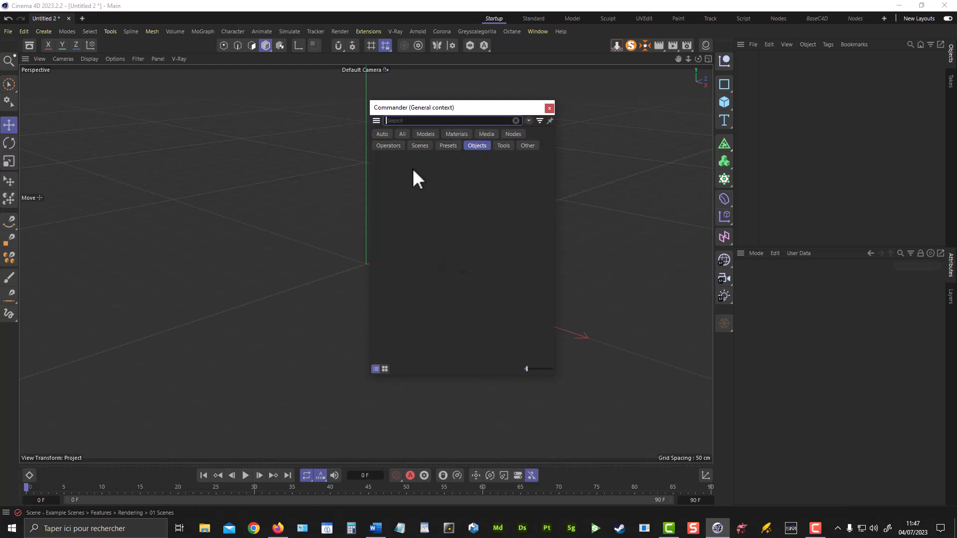
click(474, 184)
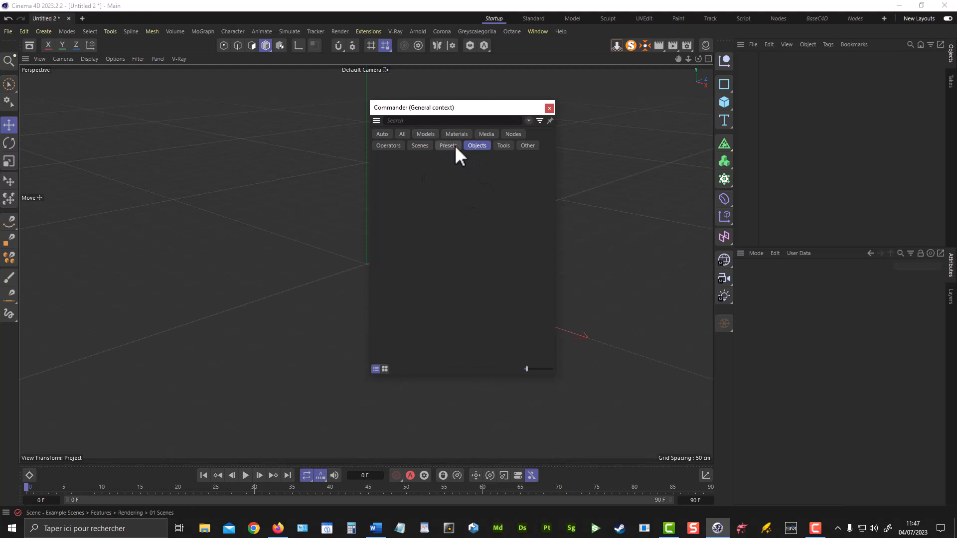
Step: Search for "blue" in the Tools, Other and All categories one after another, and close the Commander
click(499, 143)
click(452, 121)
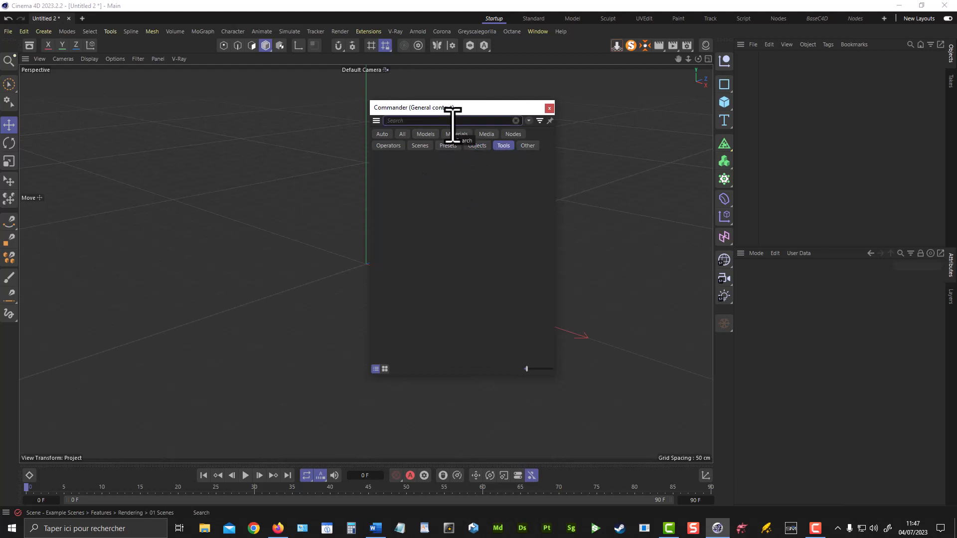
text(blue)
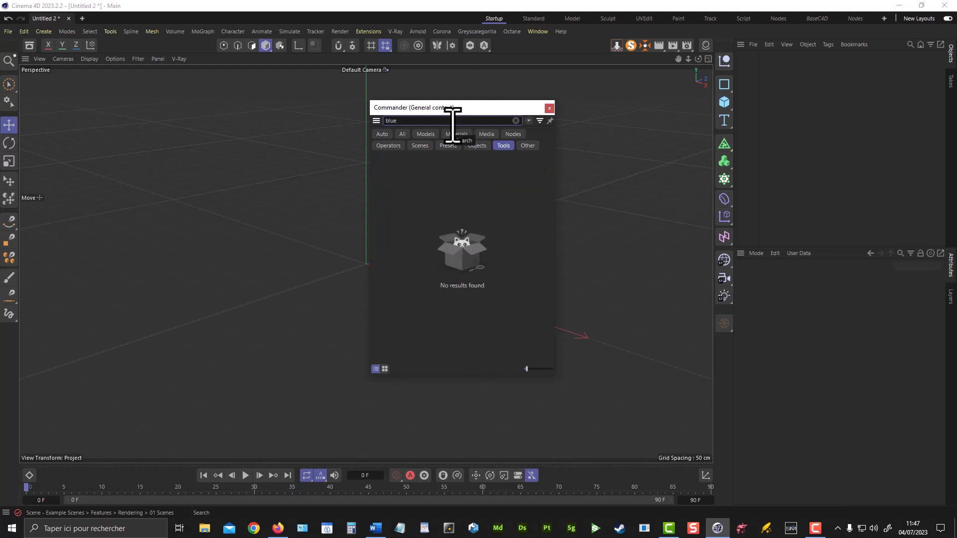
click(525, 146)
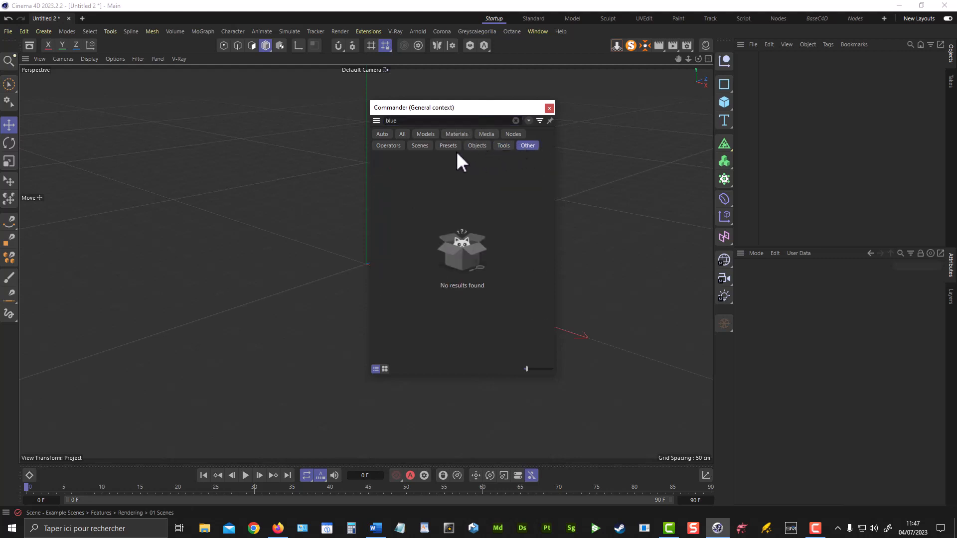
click(405, 136)
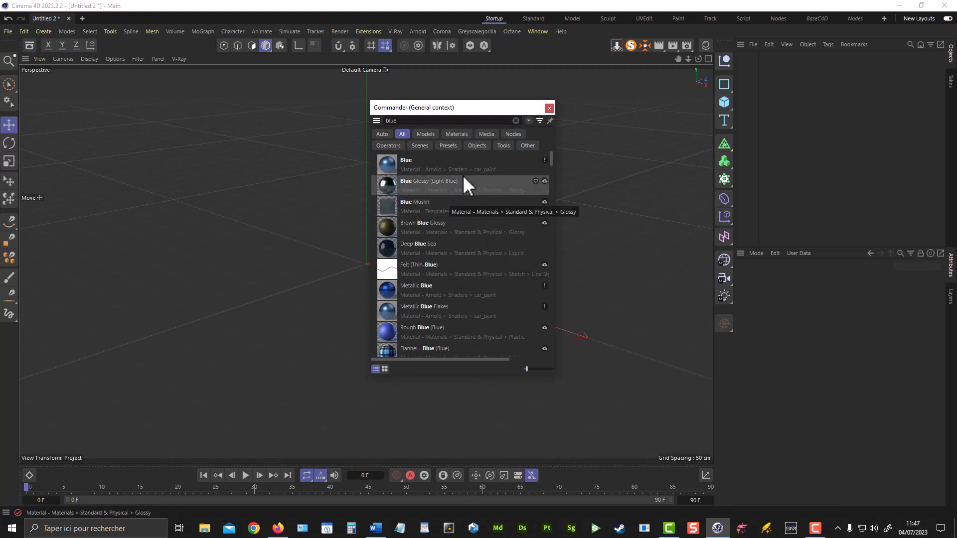
drag(486, 106, 441, 109)
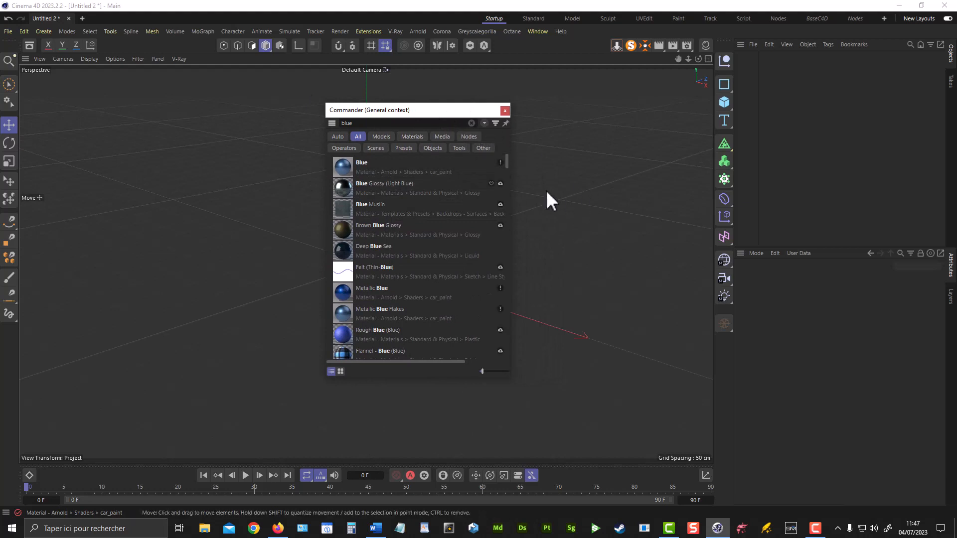
click(505, 110)
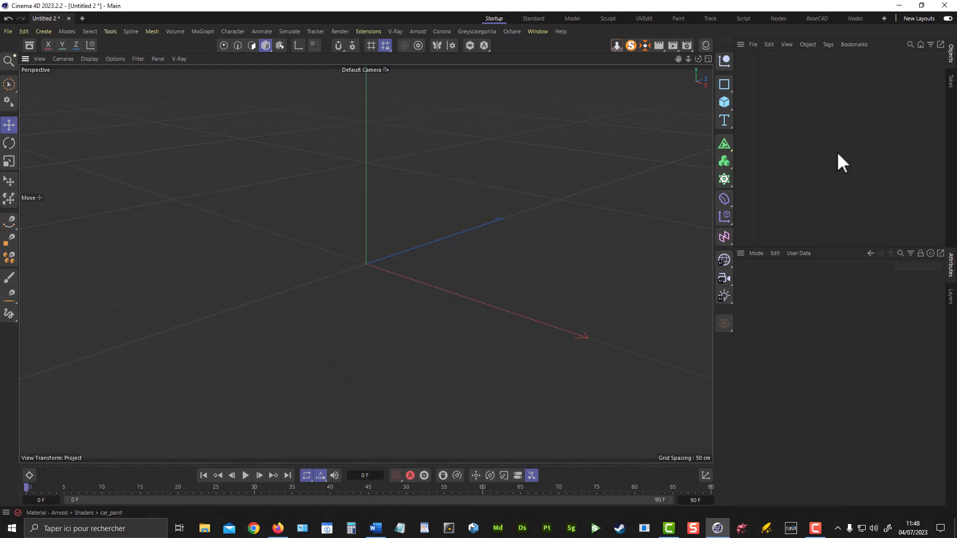
Step: Open the Commander in the Object Manager context, look through the "blue" results in the All category, and close it
key(shift+c)
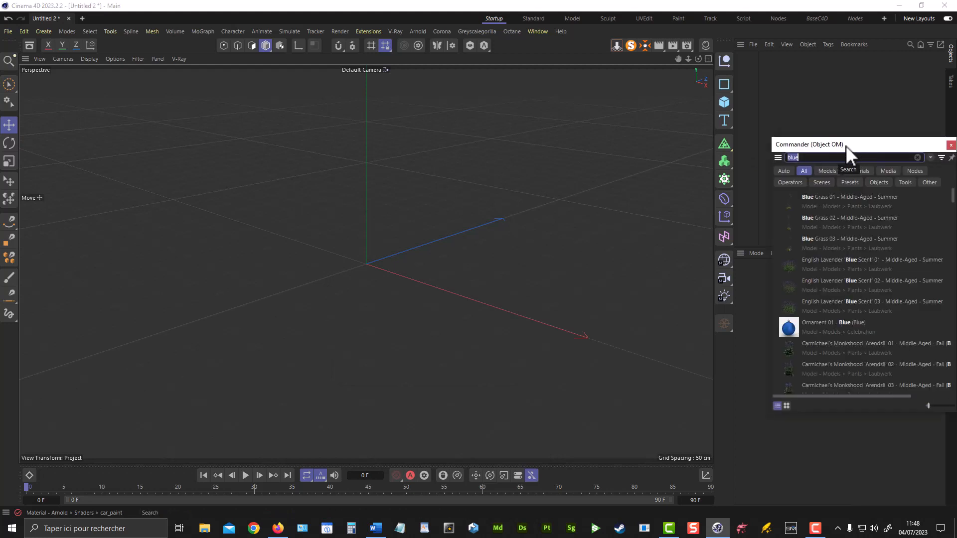
drag(855, 141, 822, 119)
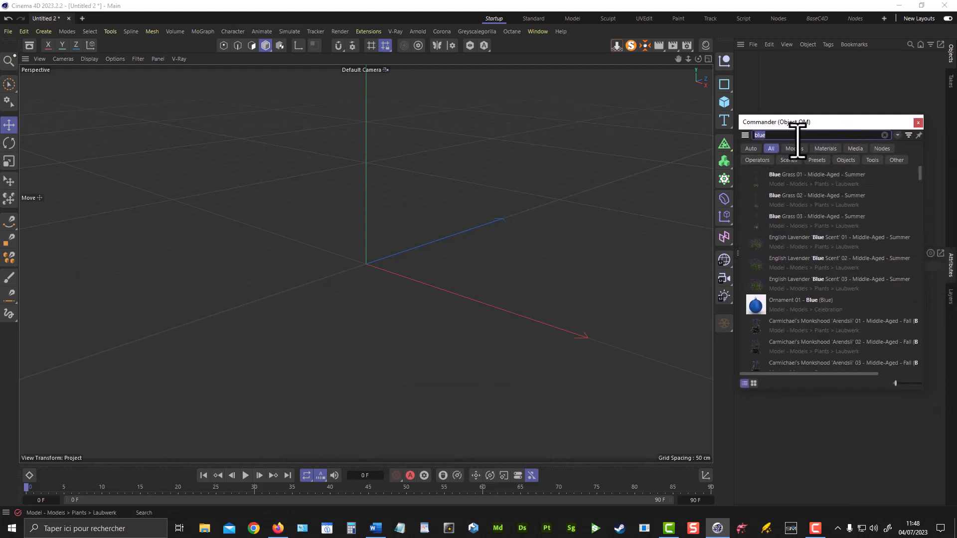
scroll(795, 198, down, 5)
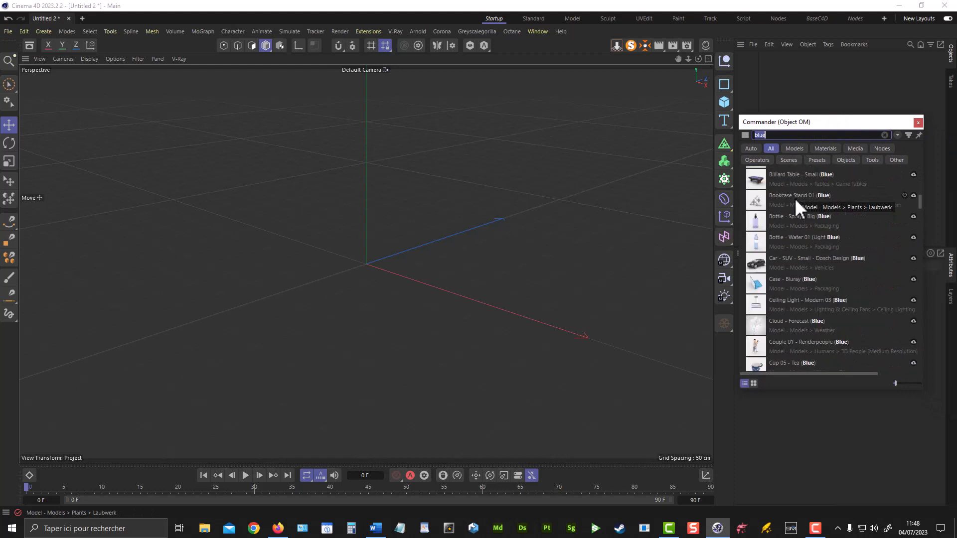
scroll(798, 239, down, 5)
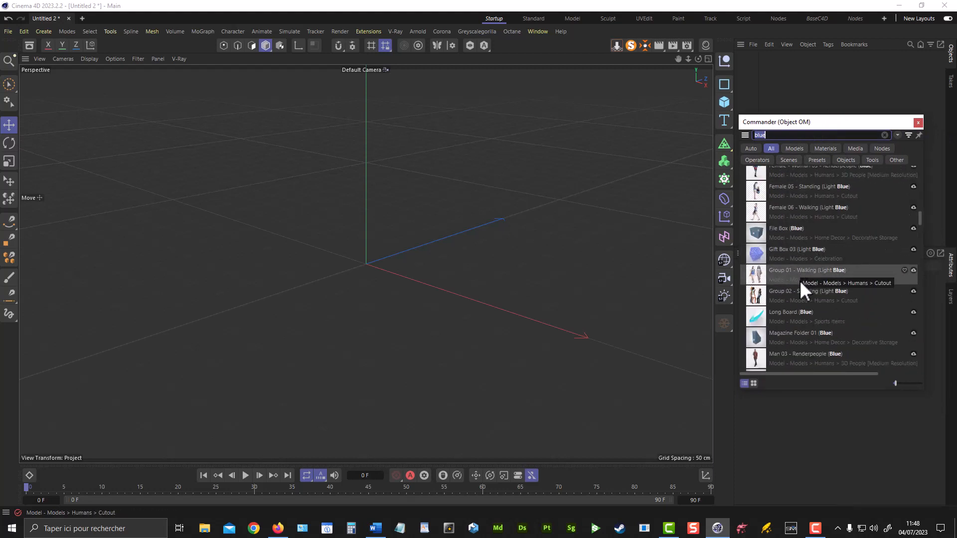
scroll(803, 257, down, 3)
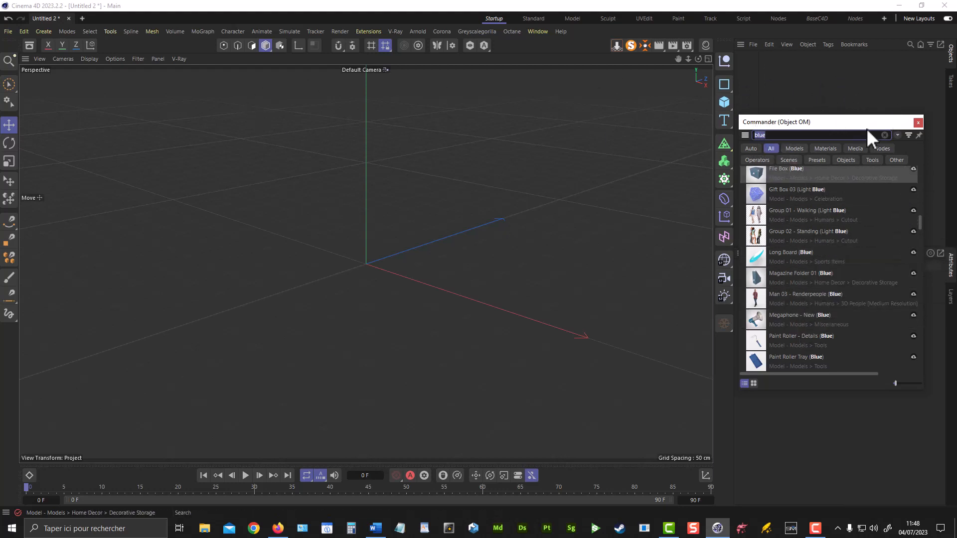
click(918, 124)
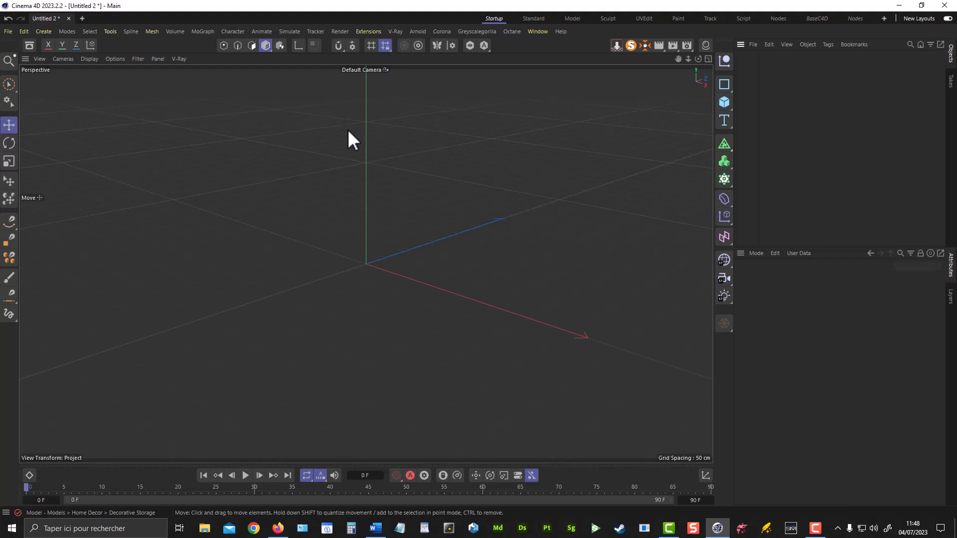
Step: Add a 3D Text object reading "S" with its alignment set to Middle
click(728, 122)
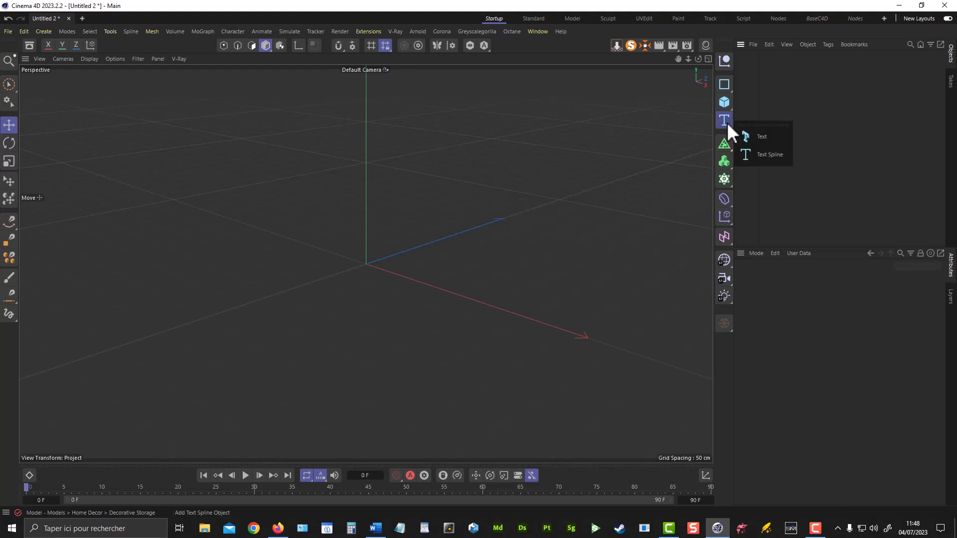
click(762, 137)
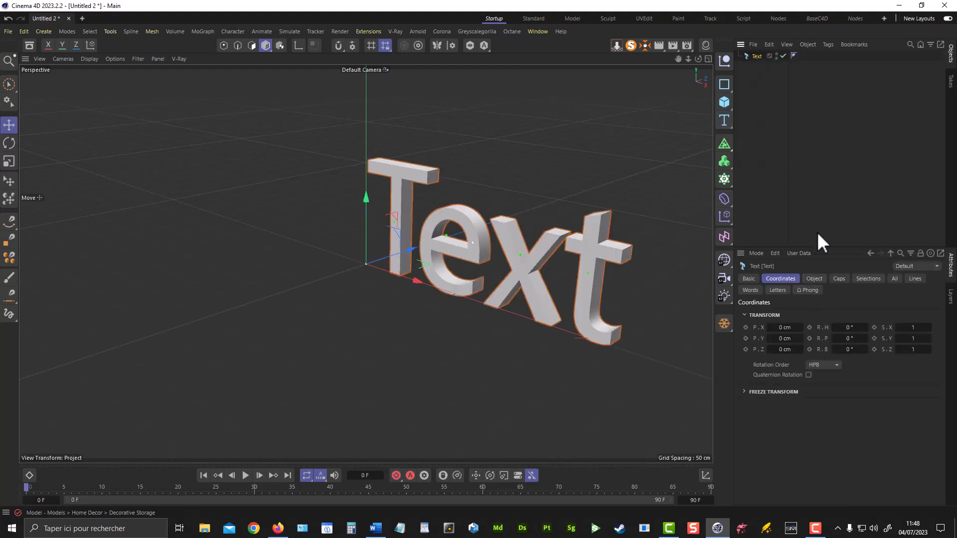
click(815, 279)
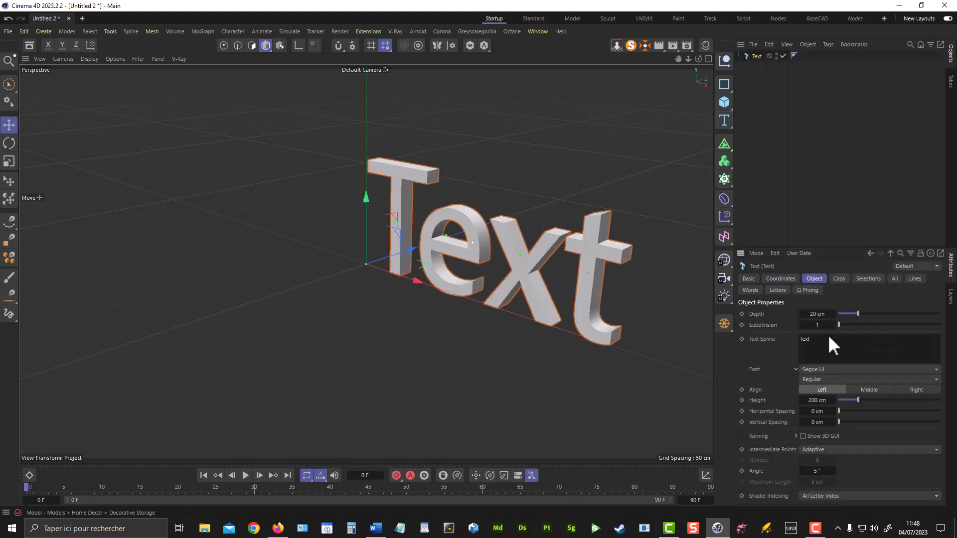
drag(828, 336, 735, 340)
text(S)
click(872, 390)
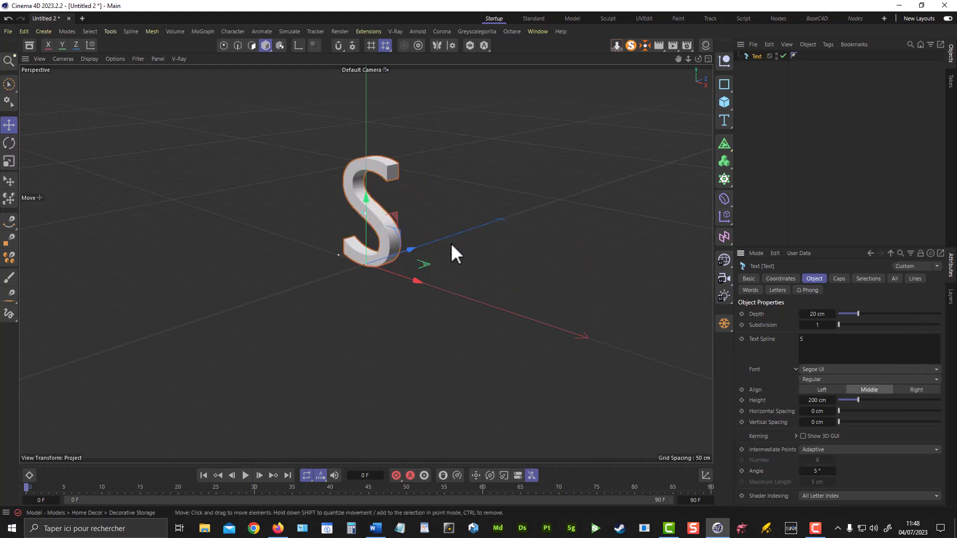
alt+drag(451, 244, 446, 152)
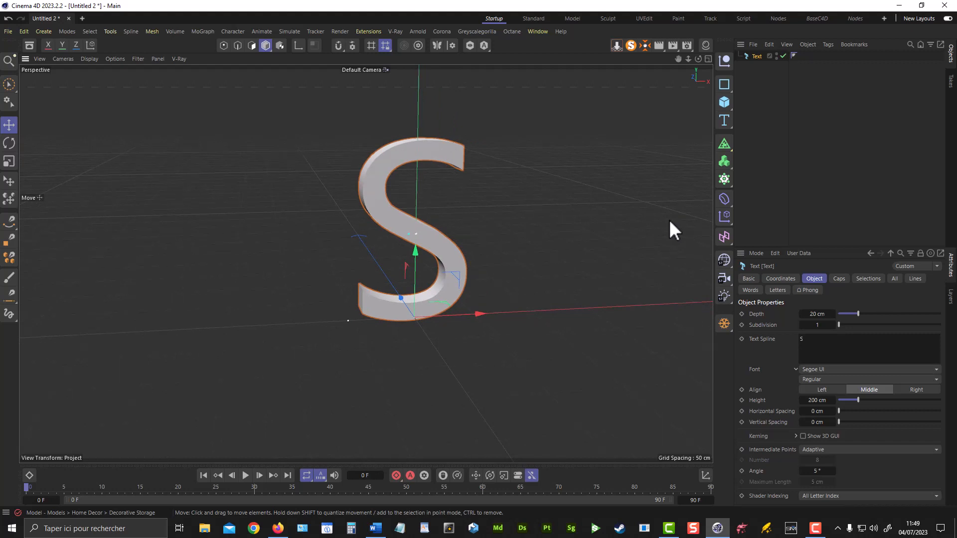
Step: Disable both the Start and End caps of the Text object
click(839, 279)
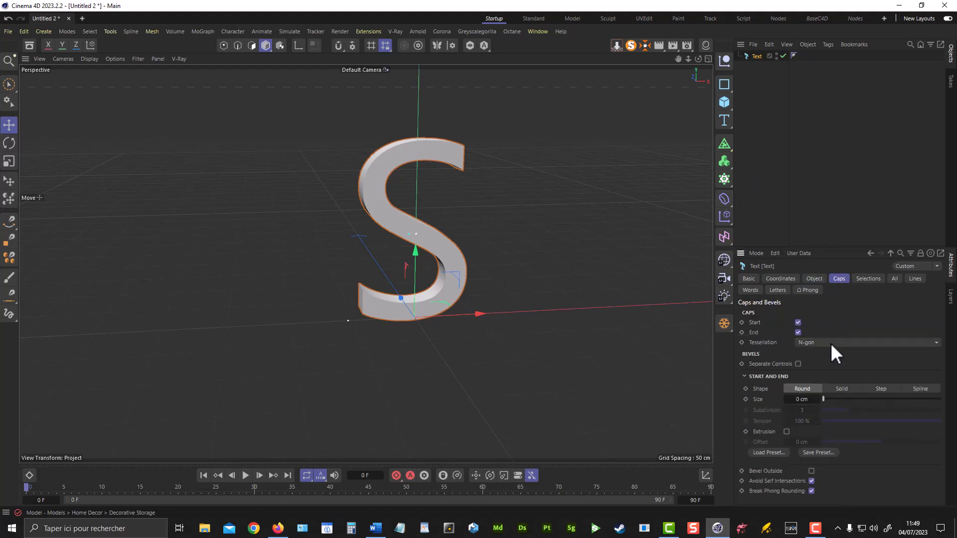
click(798, 323)
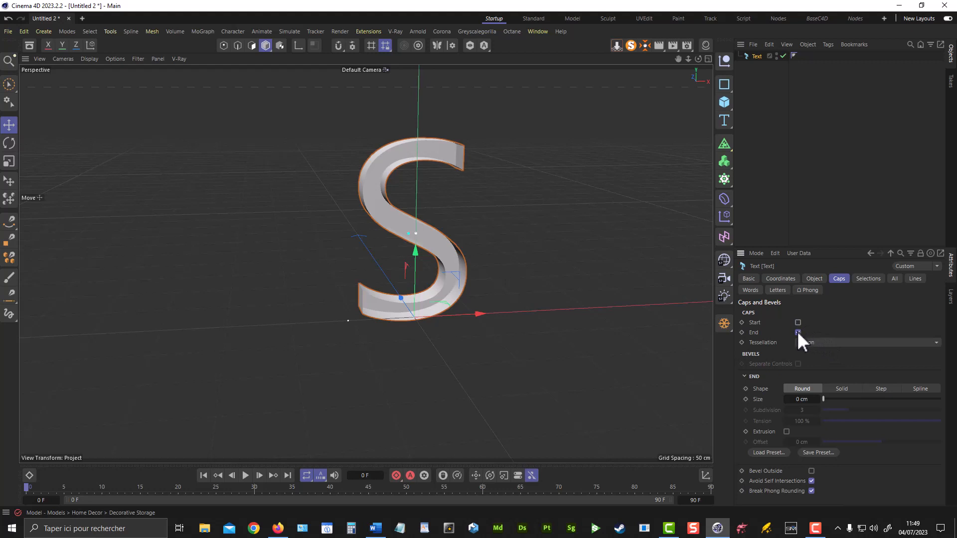
click(798, 332)
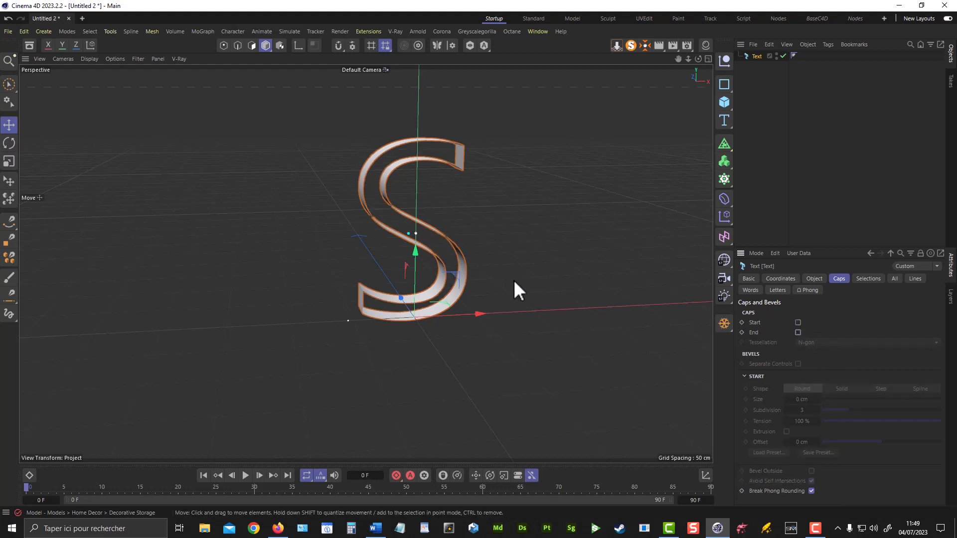
mouse_move(422, 244)
alt+mouse_down()
mouse_move(474, 245)
mouse_move(345, 224)
mouse_move(405, 236)
alt+mouse_up()
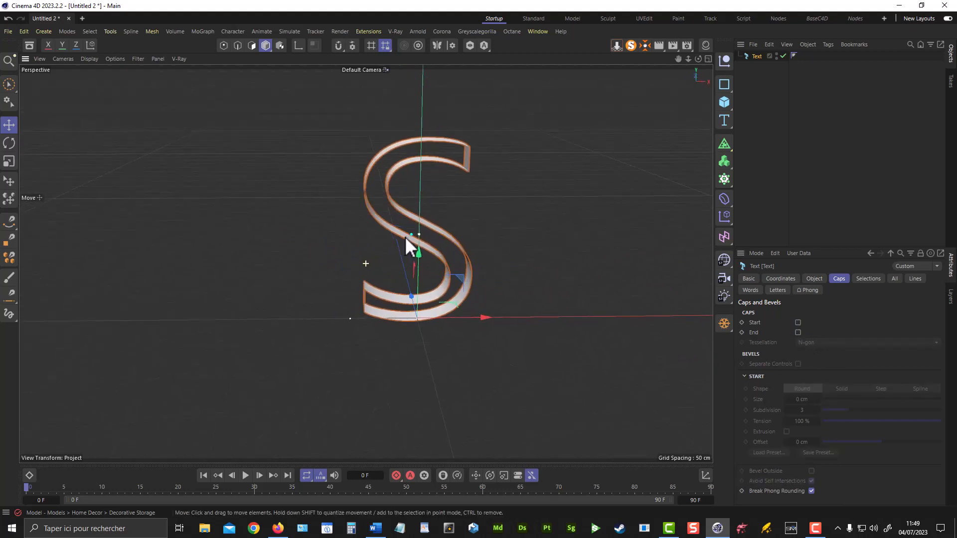
Step: Switch the perspective view's display to Gouraud Shading (Lines)
click(108, 58)
mouse_move(90, 60)
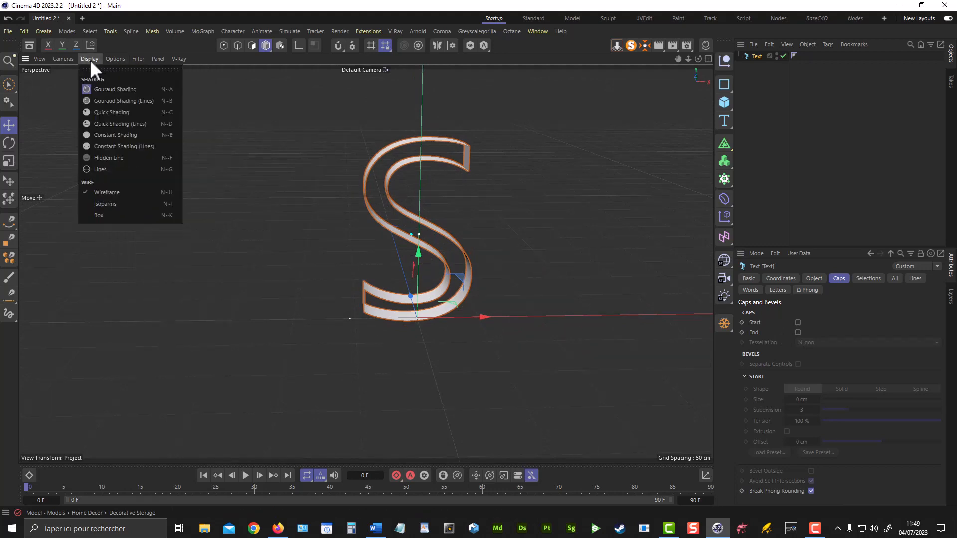
click(102, 100)
mouse_move(383, 205)
alt+mouse_down()
mouse_move(372, 164)
mouse_move(334, 142)
mouse_move(397, 169)
mouse_move(330, 143)
mouse_move(373, 130)
mouse_move(409, 165)
mouse_move(340, 151)
mouse_move(384, 173)
mouse_move(388, 155)
mouse_move(484, 167)
mouse_move(396, 179)
mouse_move(700, 70)
alt+mouse_up()
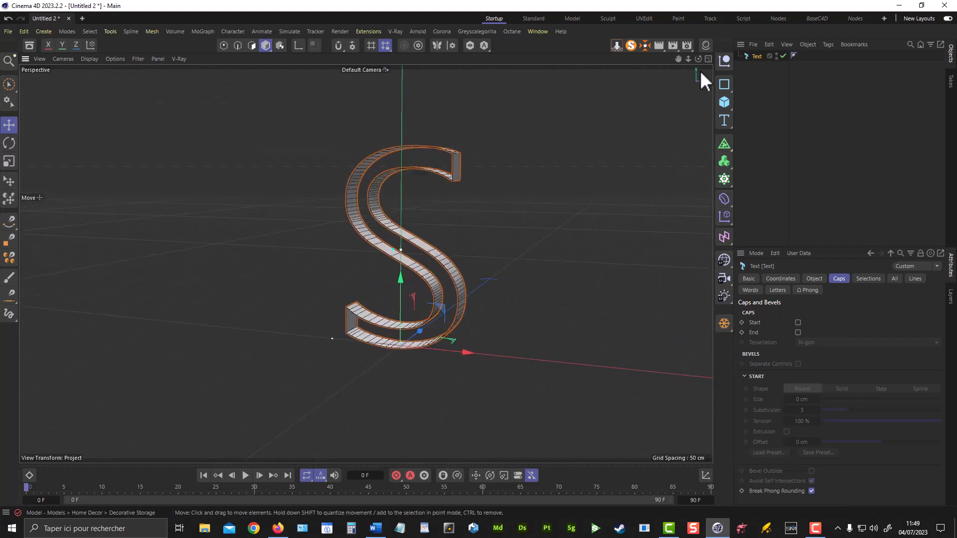
Step: Add a Cloth Surface and make the Text object its child
click(727, 162)
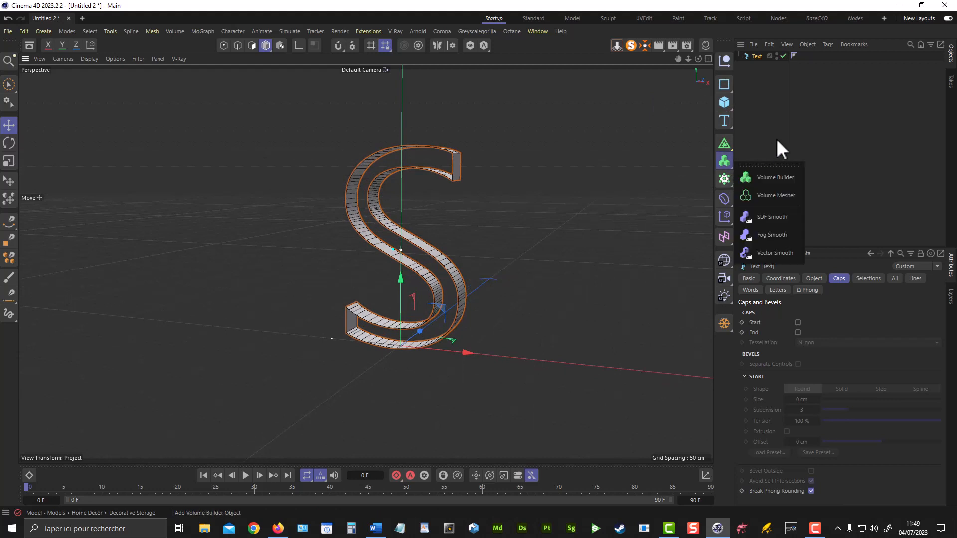
click(725, 143)
click(831, 159)
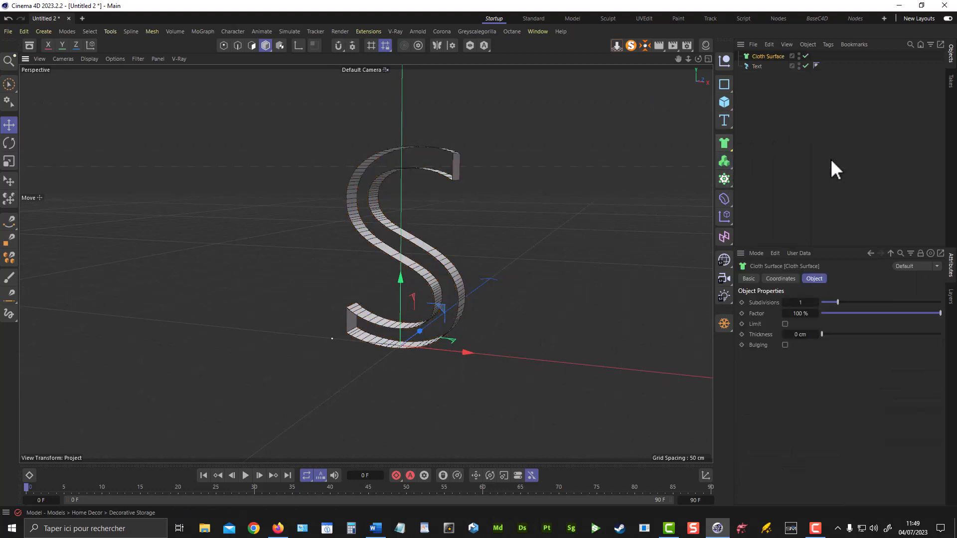
drag(753, 66, 762, 56)
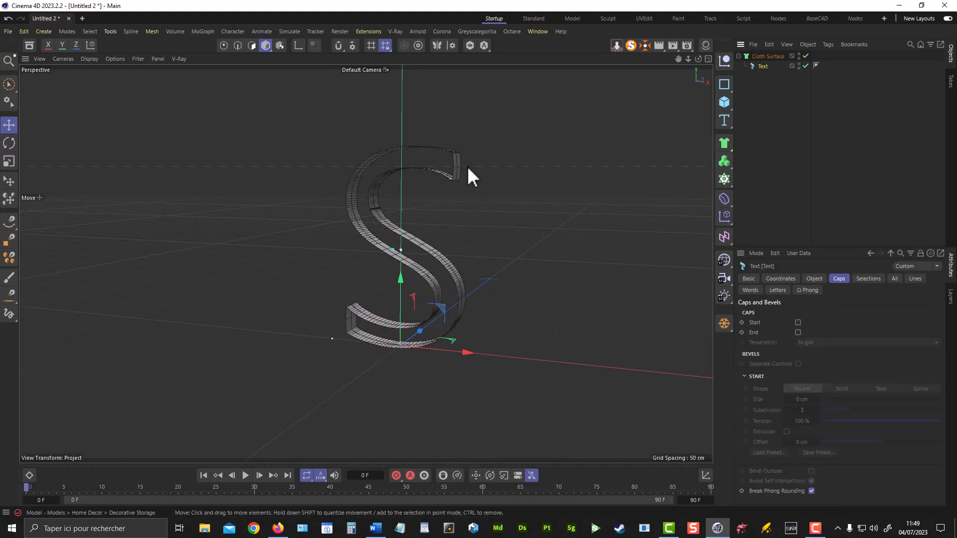
Step: Set the Cloth Surface's subdivisions to 0 and its thickness to 23 cm
click(767, 56)
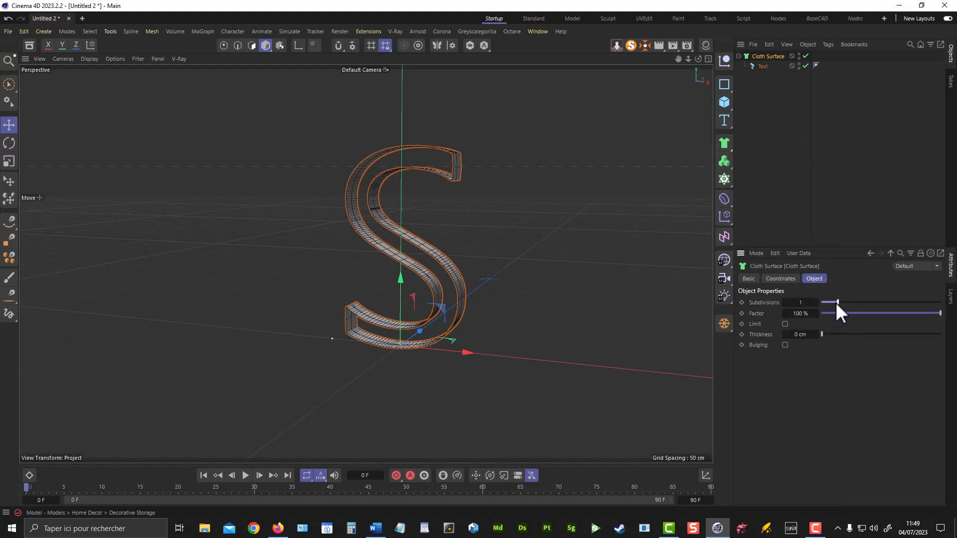
drag(836, 302, 931, 337)
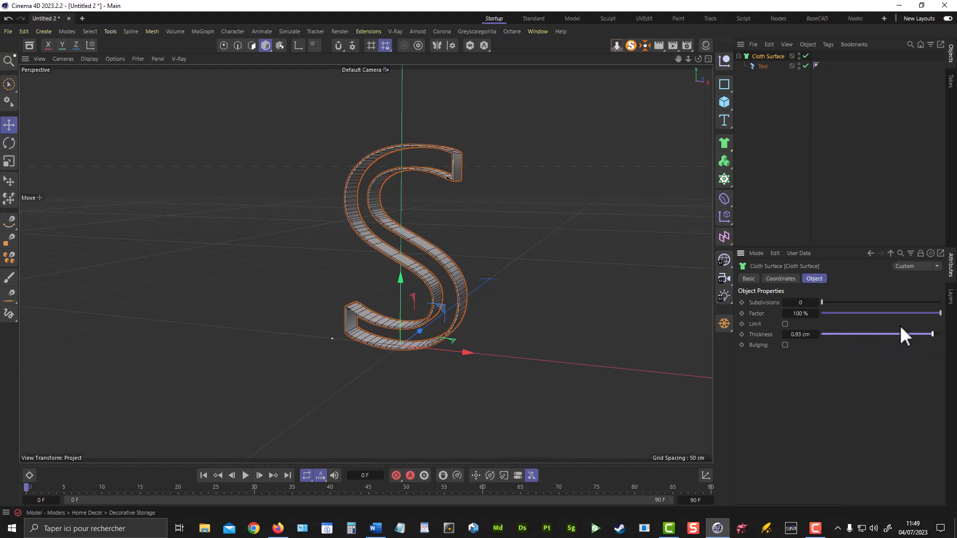
click(804, 334)
text(23)
key(Return)
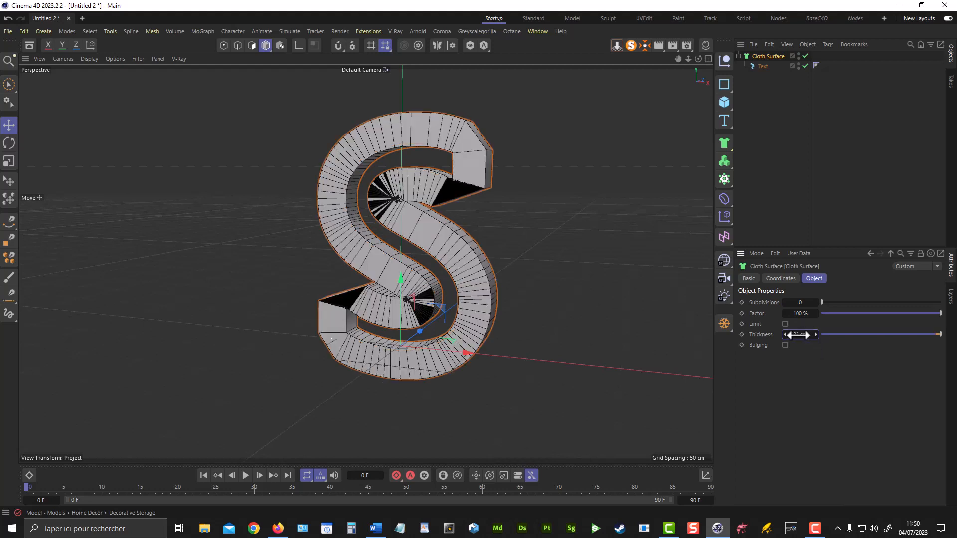
Step: Reduce the Cloth Surface's thickness to 13 cm and finally 10 cm, and examine the thickened corners up close
click(797, 335)
text(13)
key(Return)
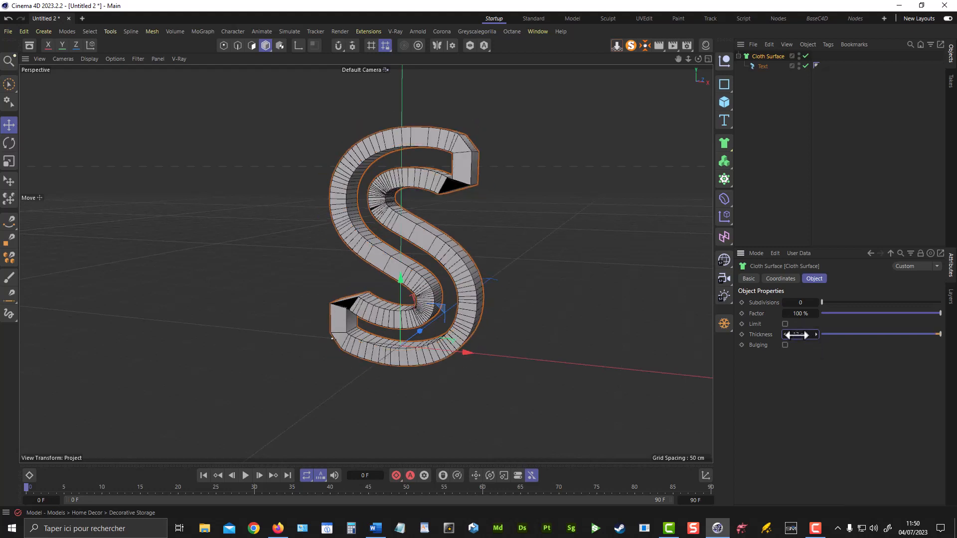
click(799, 336)
text(10)
key(Return)
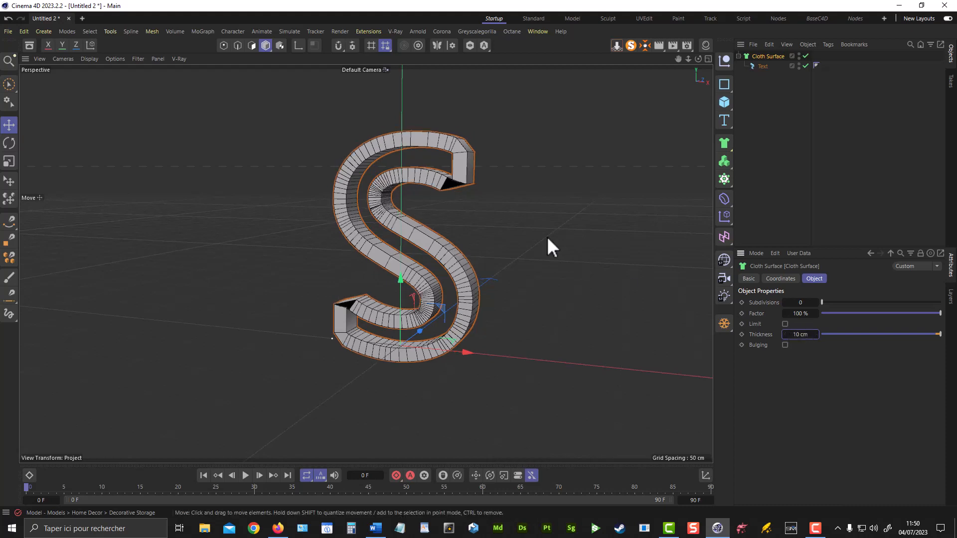
alt+drag(441, 214, 390, 169)
scroll(440, 184, up, 6)
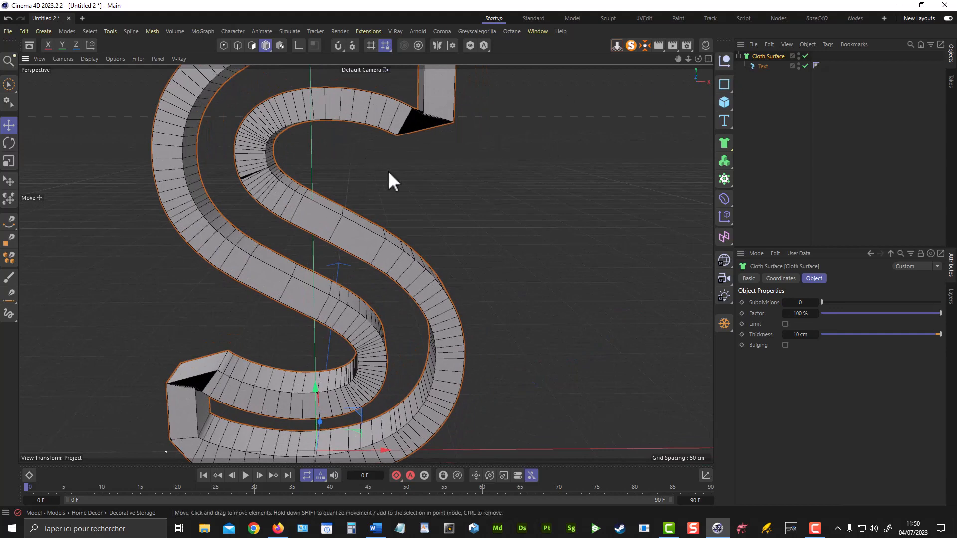
Step: Take the Text object out of the Cloth Surface and delete the Cloth Surface
drag(763, 66, 768, 82)
click(766, 57)
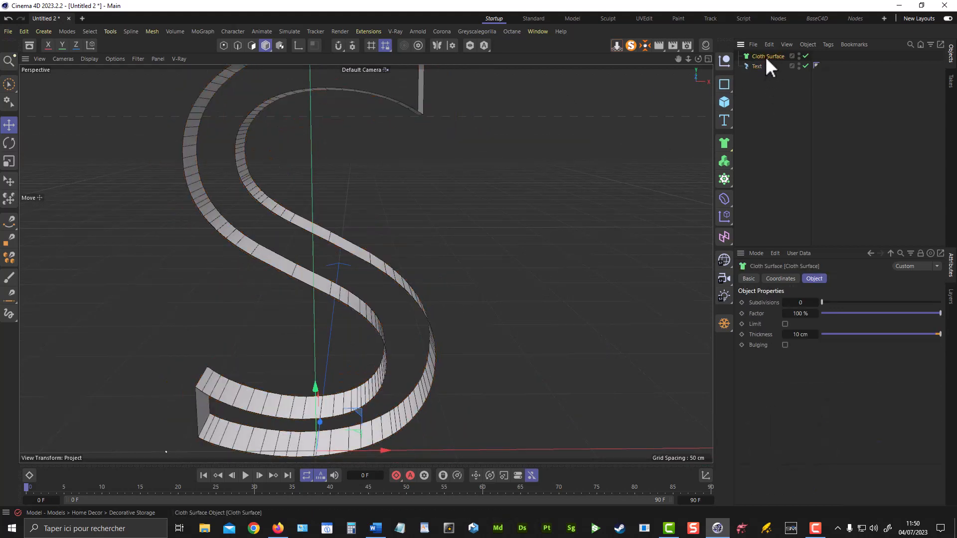
key(Delete)
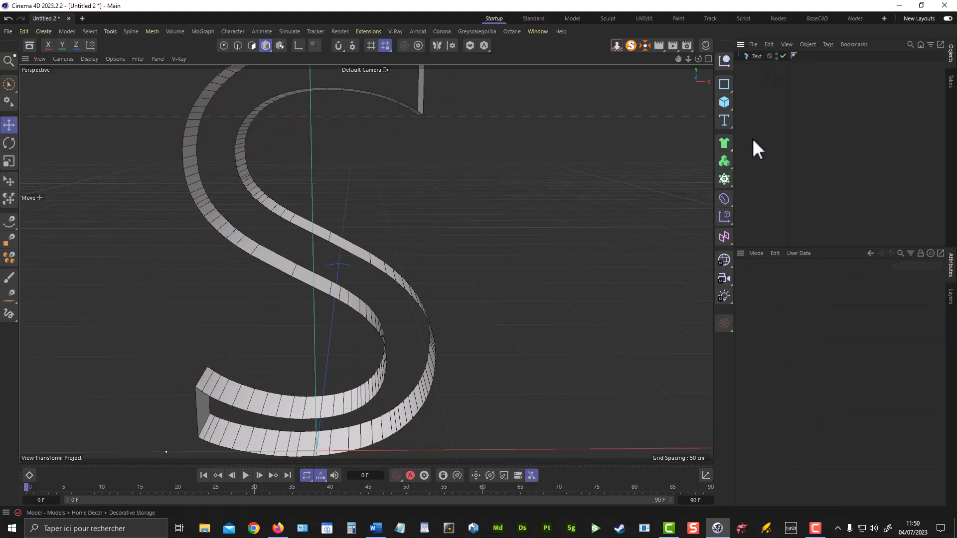
click(726, 144)
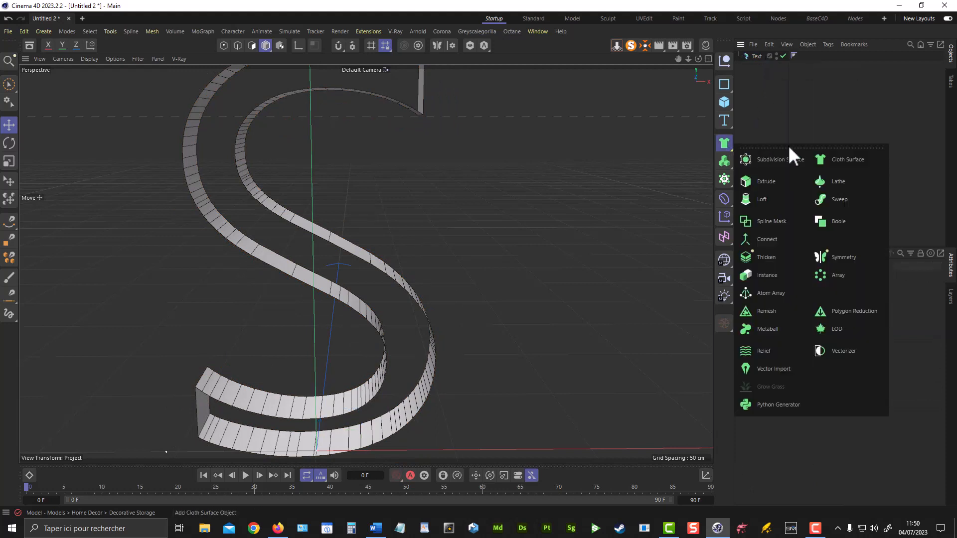
click(758, 257)
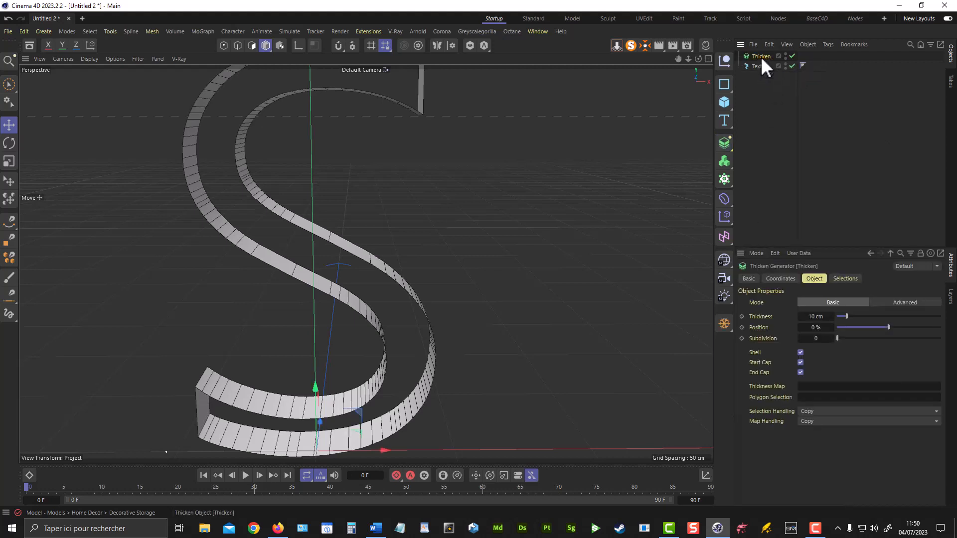
key(Delete)
Step: Add a Thicken generator as the parent of the Text object
click(756, 56)
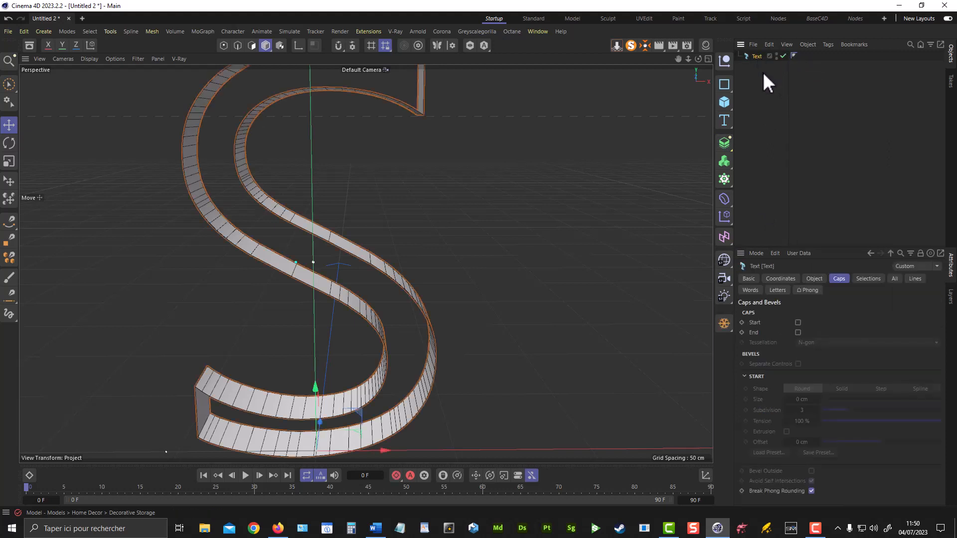
alt+click(726, 141)
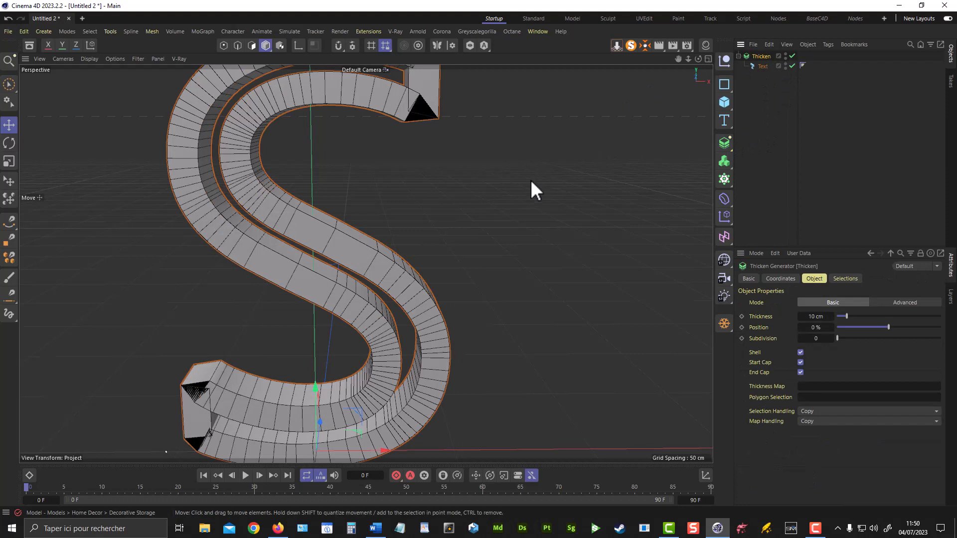
alt+drag(480, 151, 446, 159)
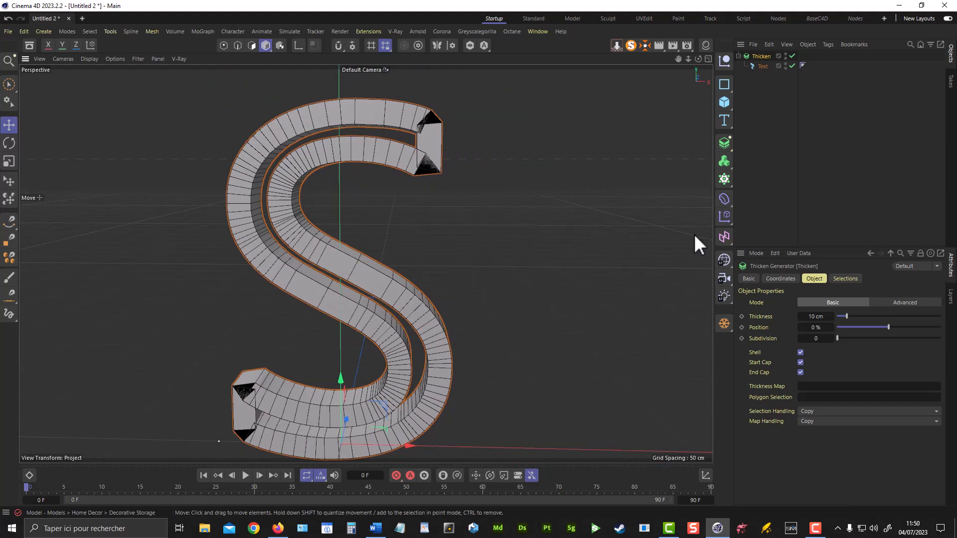
Step: Switch the Thicken generator to Advanced mode and examine the thickened corners of the S from several angles
click(901, 301)
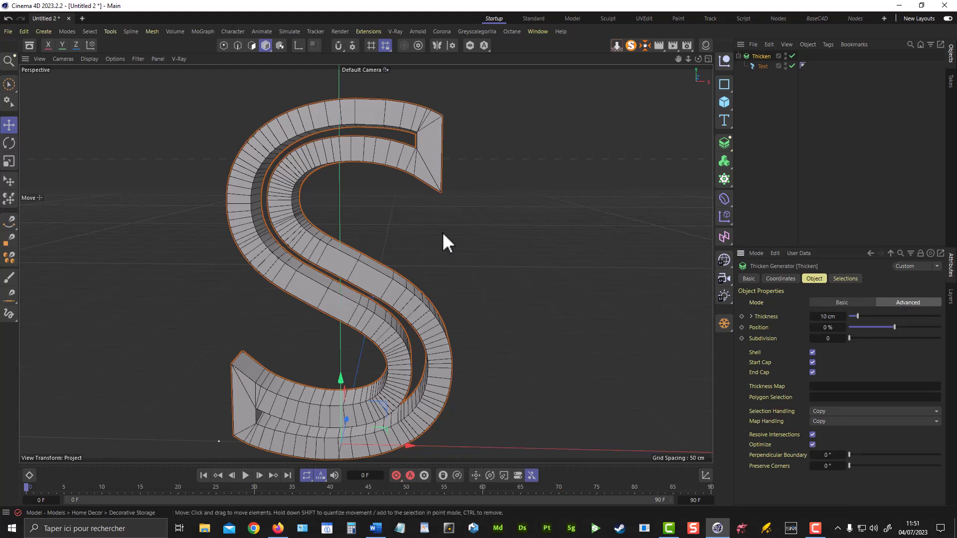
alt+drag(442, 232, 293, 147)
alt+right_drag(321, 148, 390, 139)
alt+drag(390, 139, 434, 150)
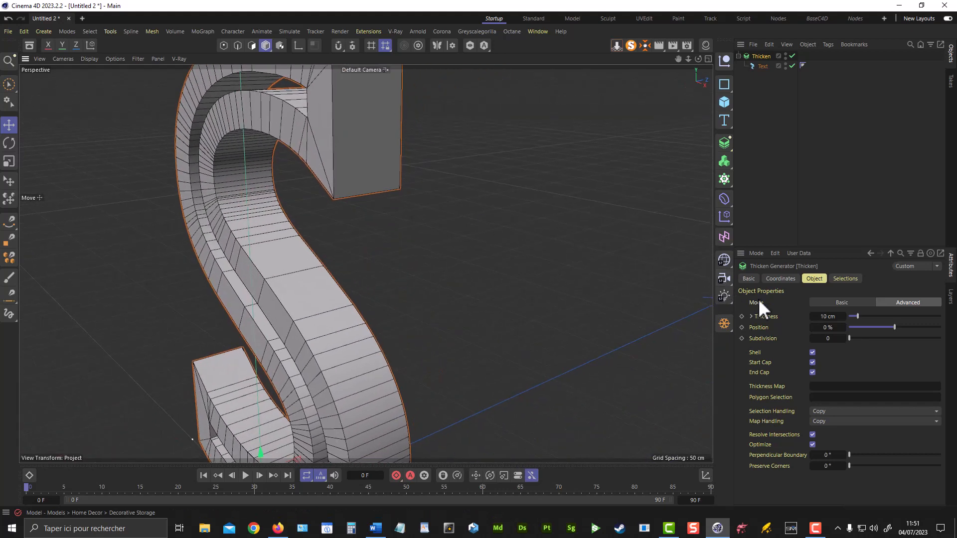
alt+drag(364, 303, 430, 248)
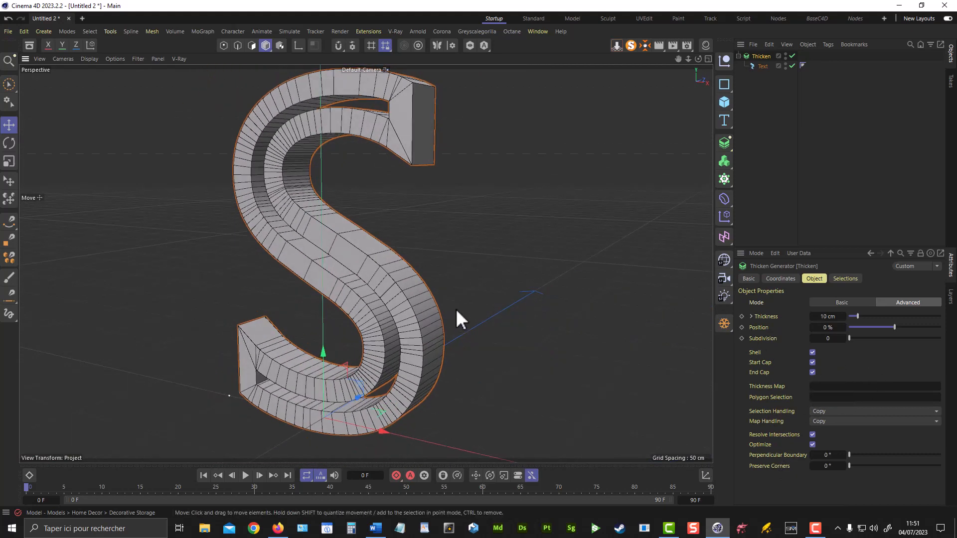
alt+drag(408, 289, 364, 203)
scroll(400, 223, down, 2)
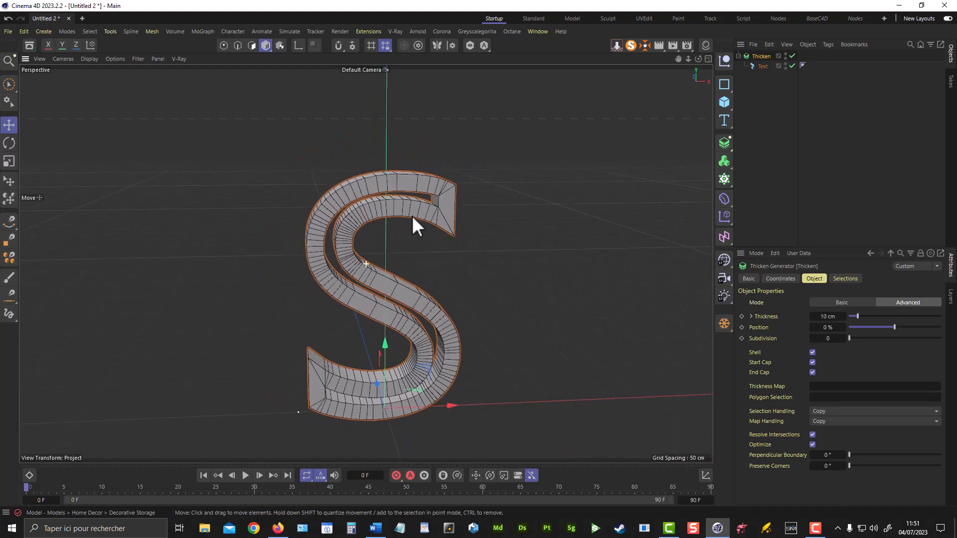
alt+middle_drag(412, 215, 428, 185)
alt+drag(429, 185, 399, 185)
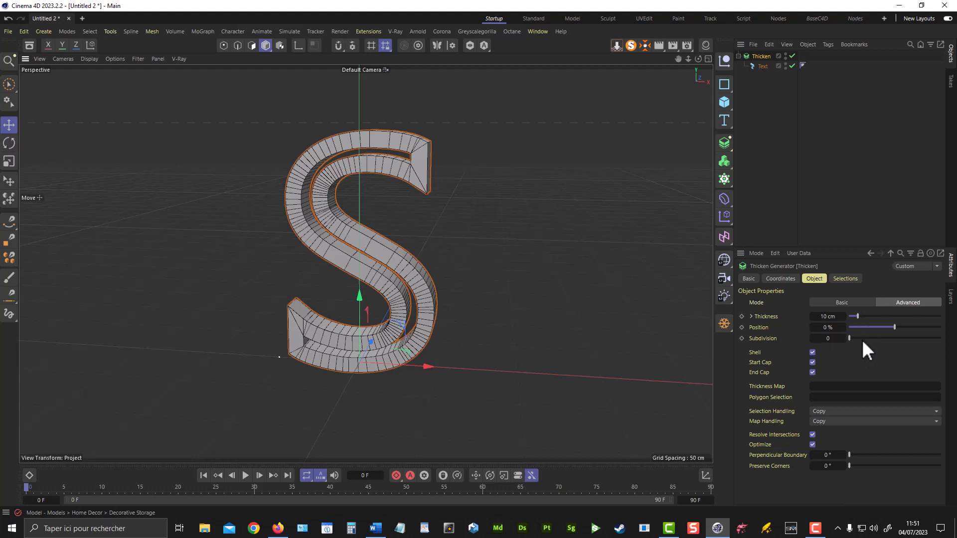
Step: Set the Thicken generator's subdivision to 3 and inspect the denser mesh all around the letter
drag(849, 338, 875, 337)
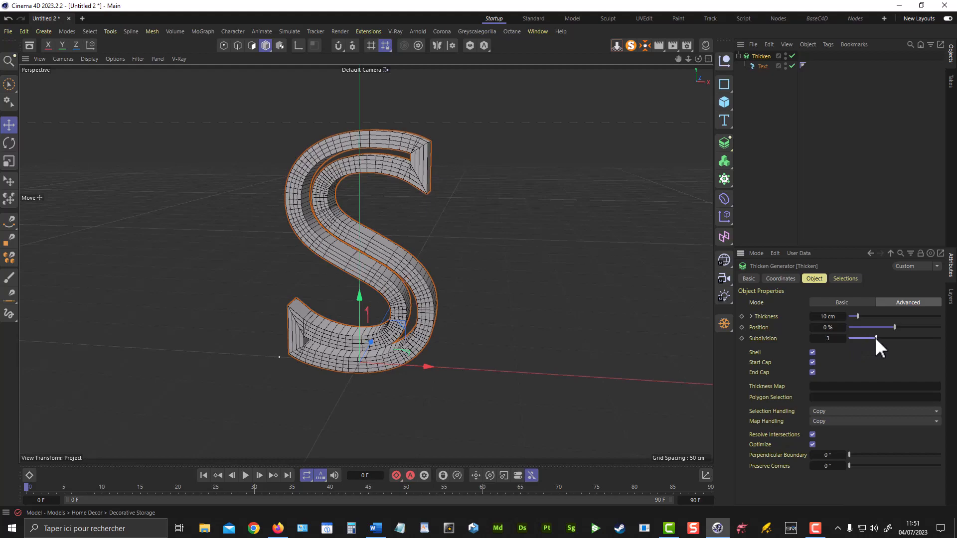
alt+drag(417, 290, 474, 213)
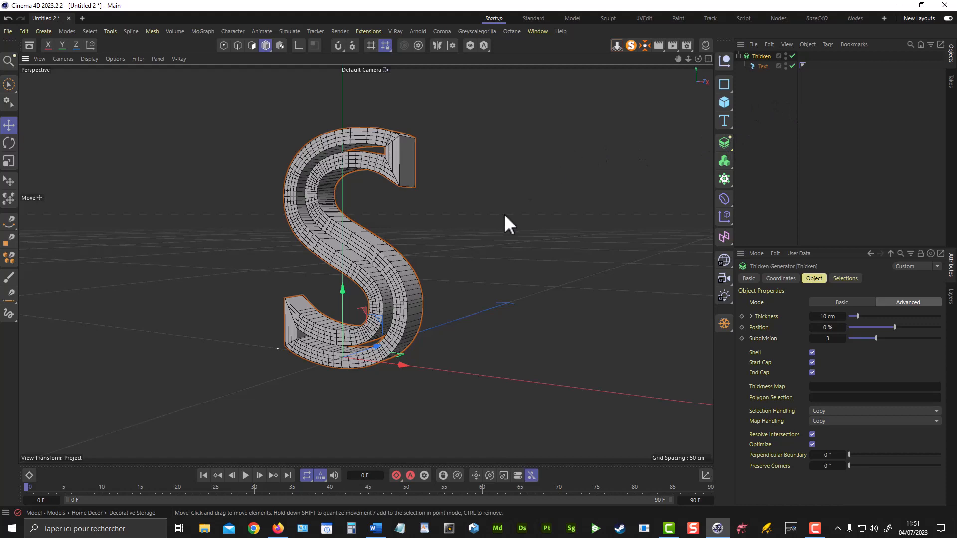
alt+drag(466, 225, 406, 201)
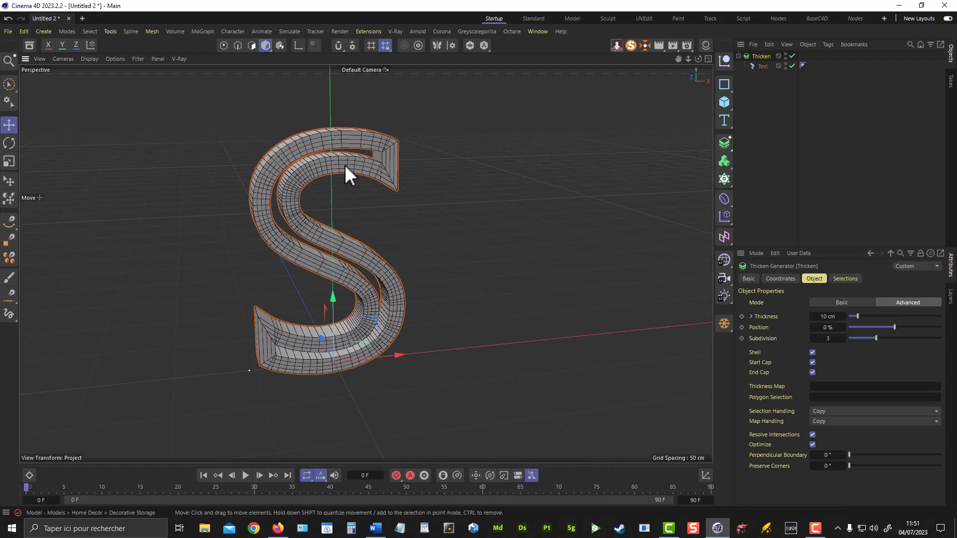
alt+drag(347, 166, 353, 184)
alt+right_drag(379, 160, 499, 163)
alt+drag(500, 163, 426, 159)
alt+right_drag(425, 158, 361, 168)
alt+drag(360, 167, 397, 154)
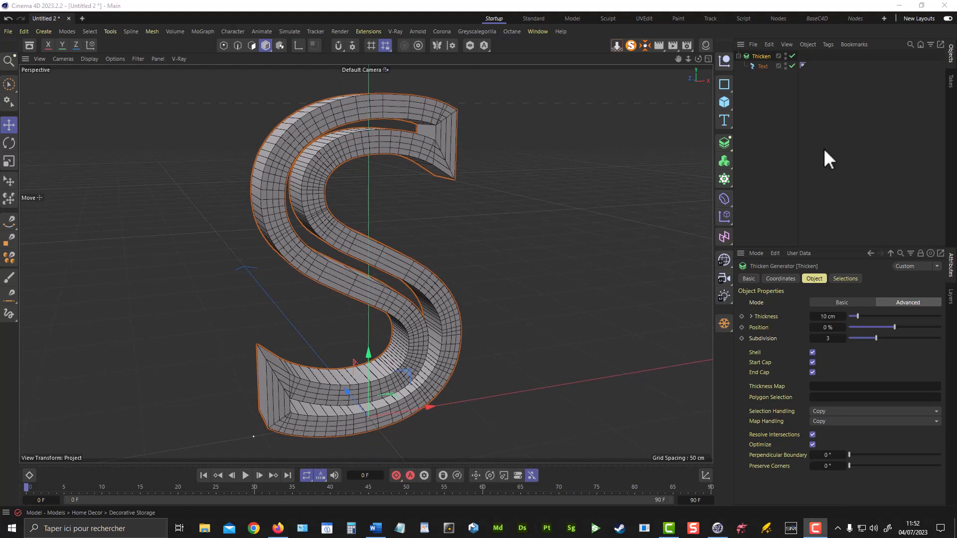
Step: Delete the Thicken generator together with its Text object to empty the scene
mouse_move(765, 84)
mouse_down()
mouse_move(758, 54)
mouse_move(774, 100)
mouse_up()
key(Delete)
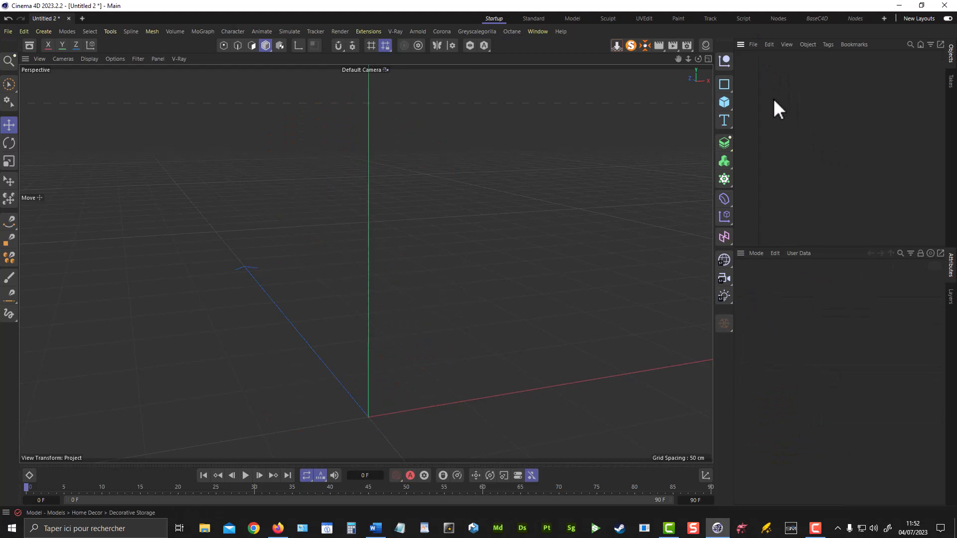
alt+middle_drag(459, 240, 501, 184)
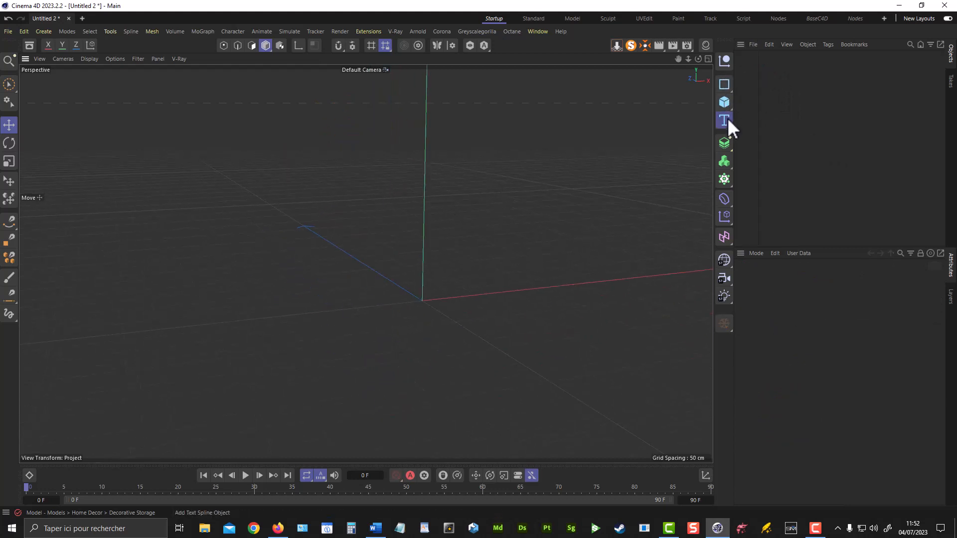
Step: Add a new extruded Text object and frame it in the perspective view
drag(725, 119, 769, 136)
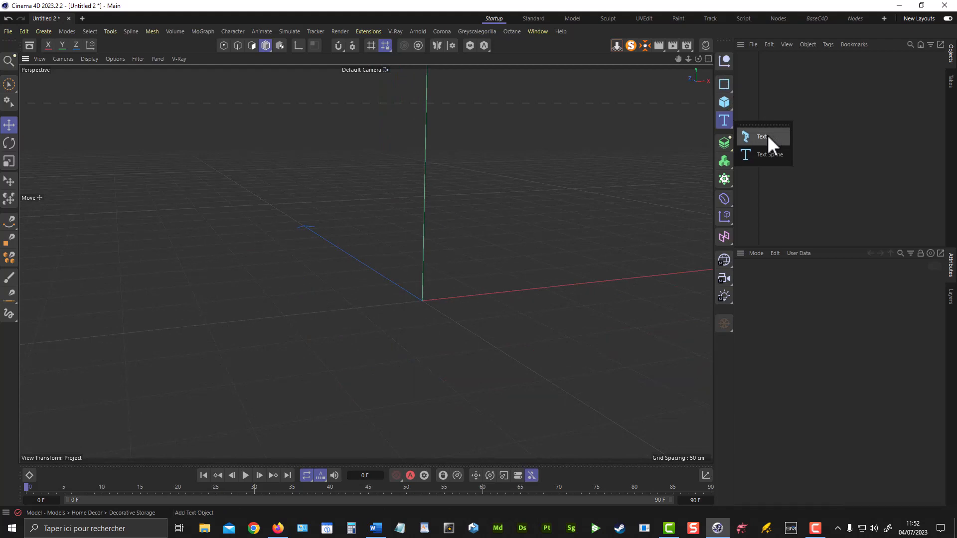
click(769, 136)
alt+middle_drag(531, 211, 451, 224)
alt+right_drag(473, 230, 444, 237)
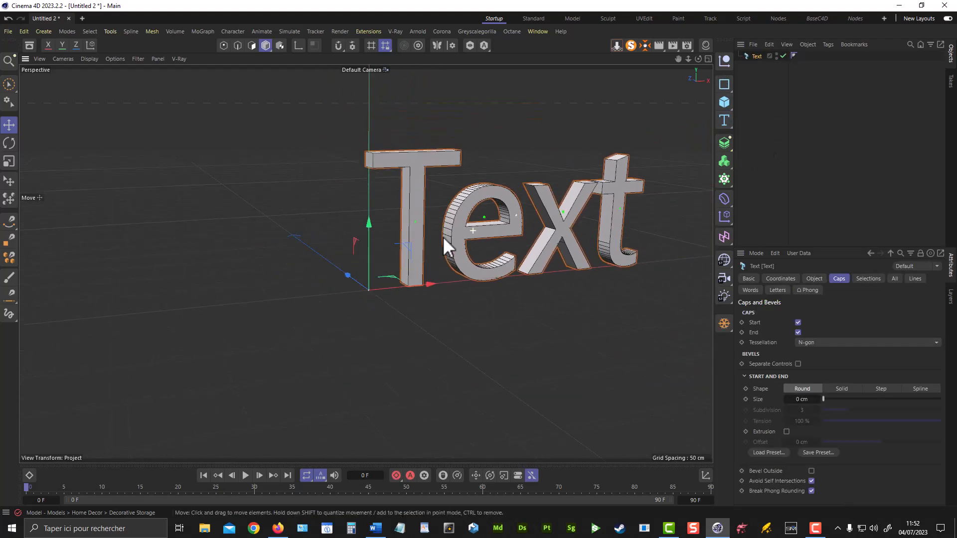
alt+middle_drag(527, 232, 471, 235)
alt+drag(471, 235, 445, 233)
alt+middle_drag(465, 232, 414, 231)
alt+drag(399, 231, 407, 232)
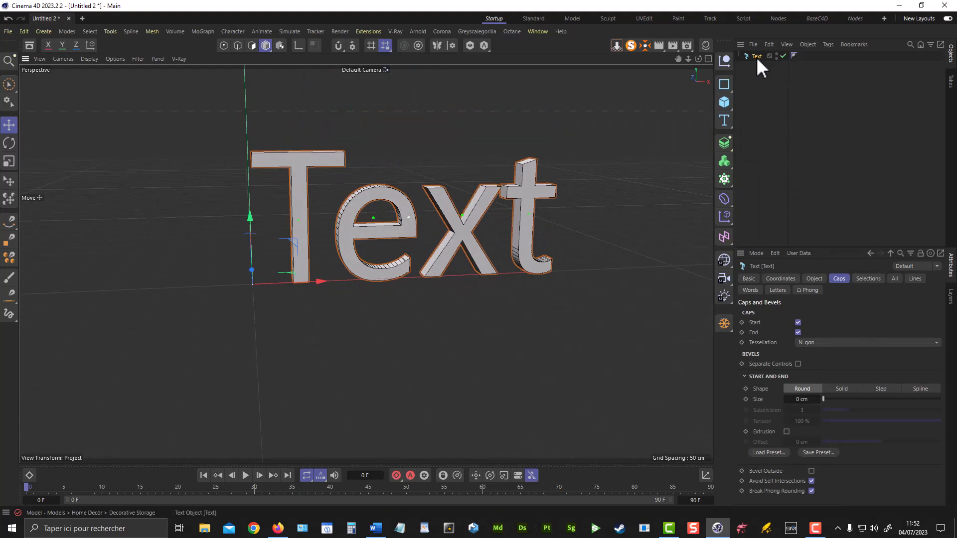
Step: Set the Text object's alignment to Middle and change its text to "VIDEO"
click(815, 278)
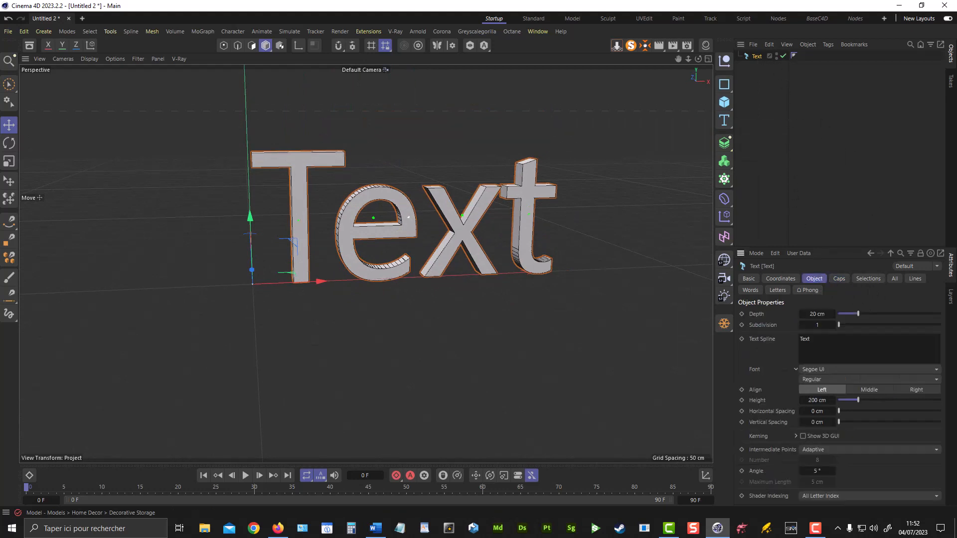
click(873, 388)
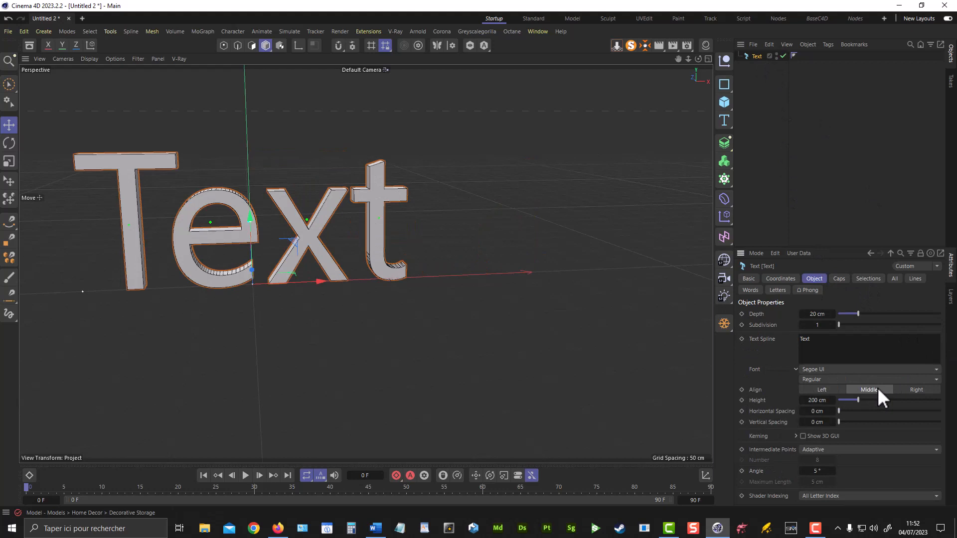
double_click(807, 339)
text(VIDEO)
click(448, 289)
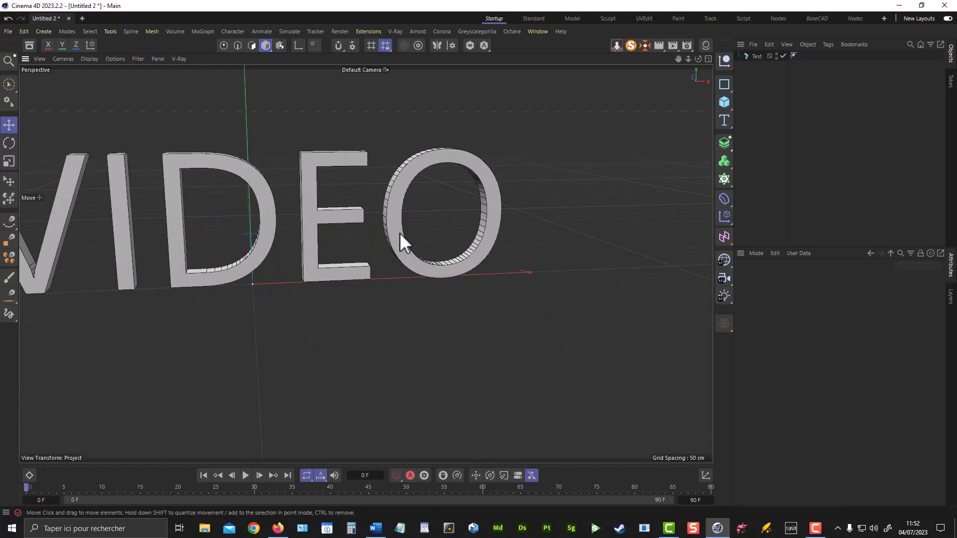
mouse_move(400, 232)
alt+mouse_down()
mouse_move(465, 263)
mouse_move(438, 265)
mouse_move(438, 223)
mouse_move(445, 246)
mouse_move(410, 246)
alt+mouse_up()
alt+middle_drag(409, 234, 384, 262)
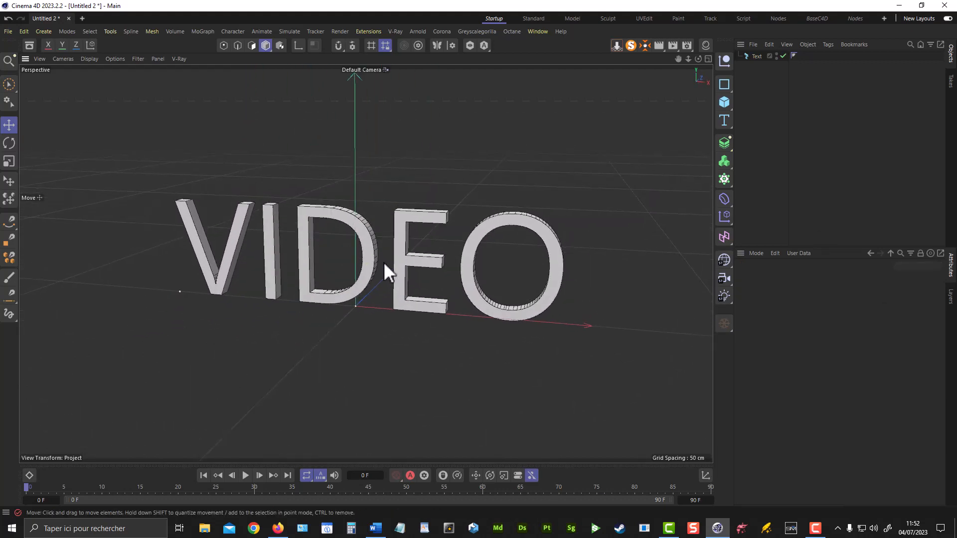
alt+drag(383, 261, 382, 238)
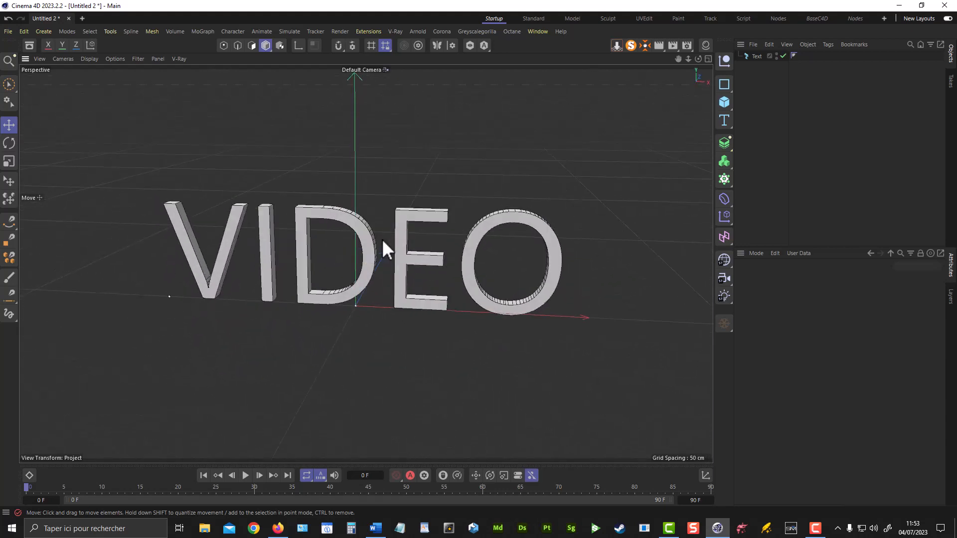
Step: Change the Text object's font to Rounded M+ 2c black
click(748, 57)
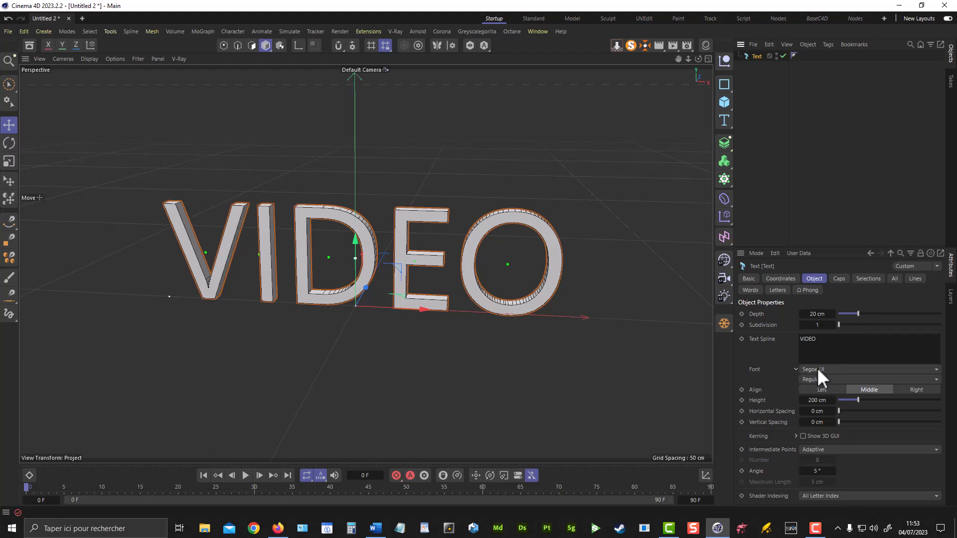
click(840, 370)
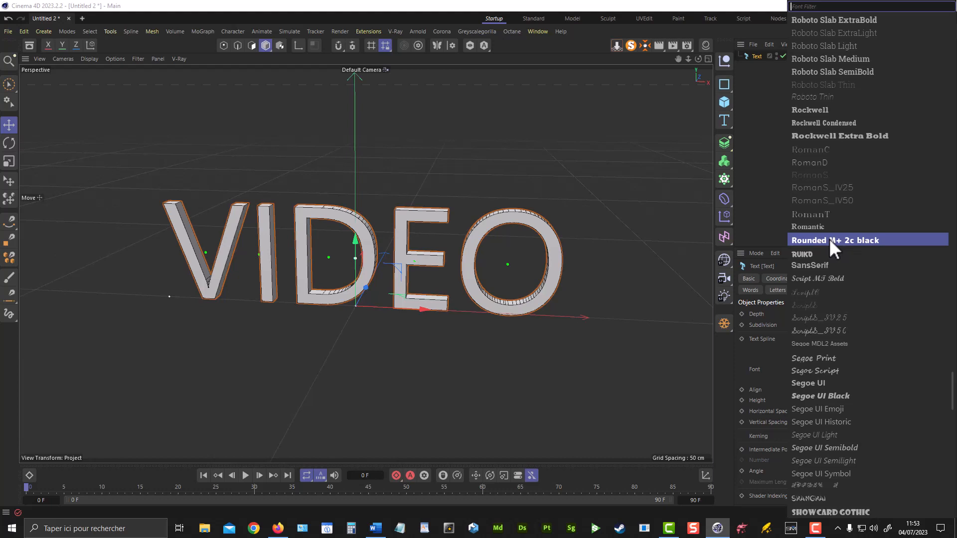
click(862, 240)
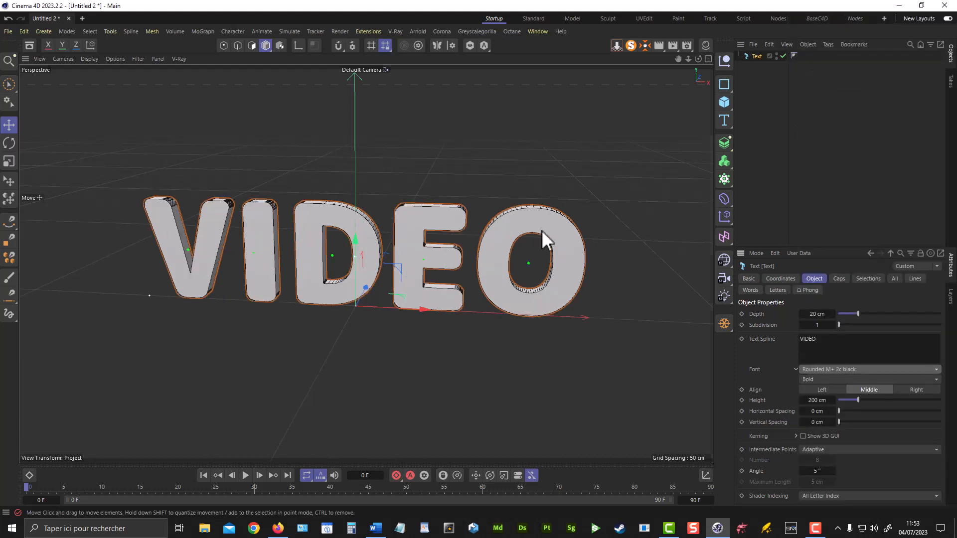
alt+drag(541, 229, 413, 193)
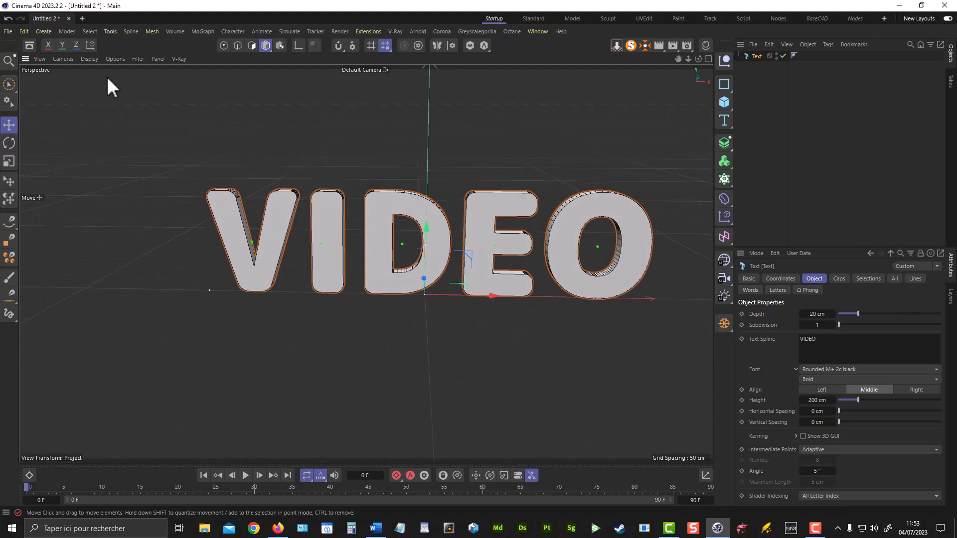
Step: Switch the viewport display to Gouraud Shading without lines and view the VIDEO text at an angle
click(89, 58)
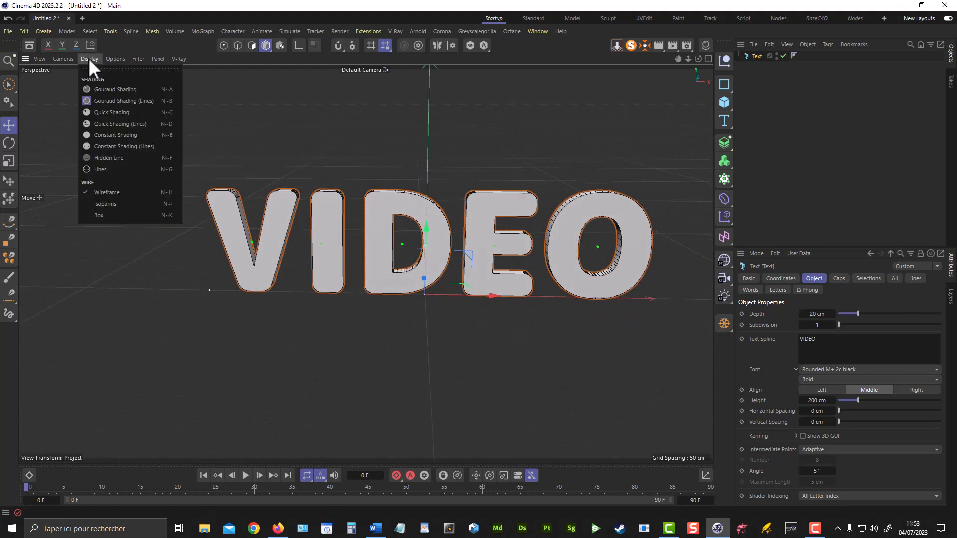
click(106, 91)
mouse_move(534, 234)
alt+mouse_down()
mouse_move(540, 240)
mouse_move(515, 229)
mouse_move(519, 216)
alt+mouse_up()
alt+middle_drag(520, 216, 488, 217)
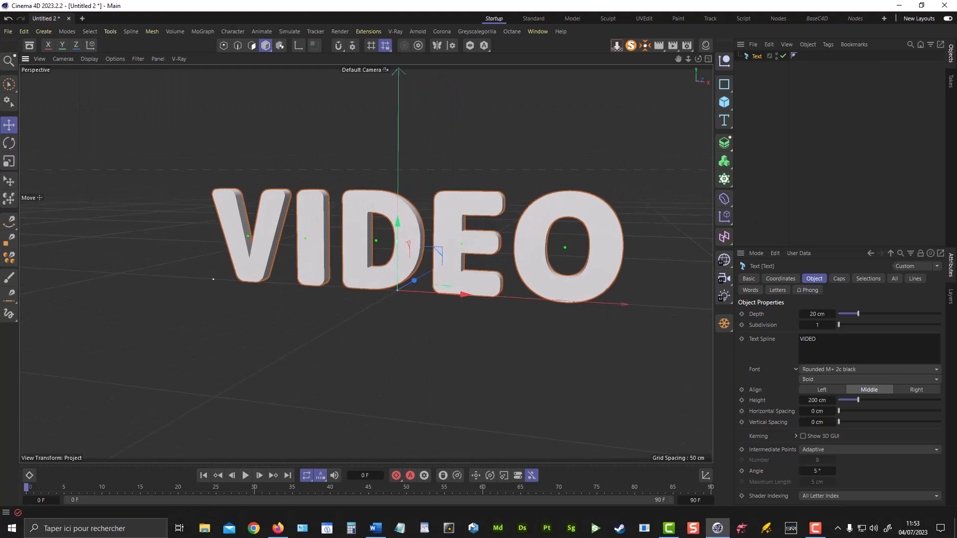
alt+drag(510, 253, 445, 227)
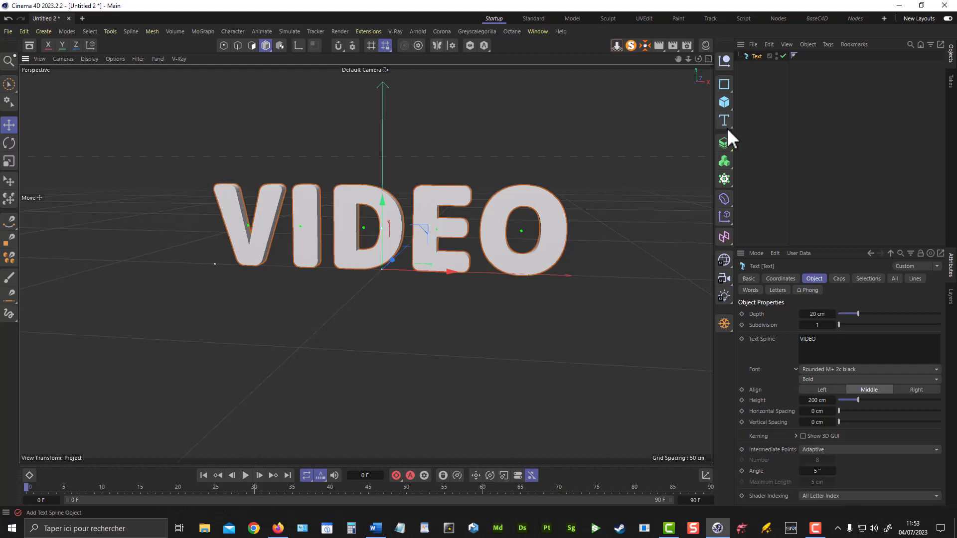
Step: Add a Symmetry generator as the parent of the VIDEO Text object, view the mirrored letters and select the Text object
click(728, 147)
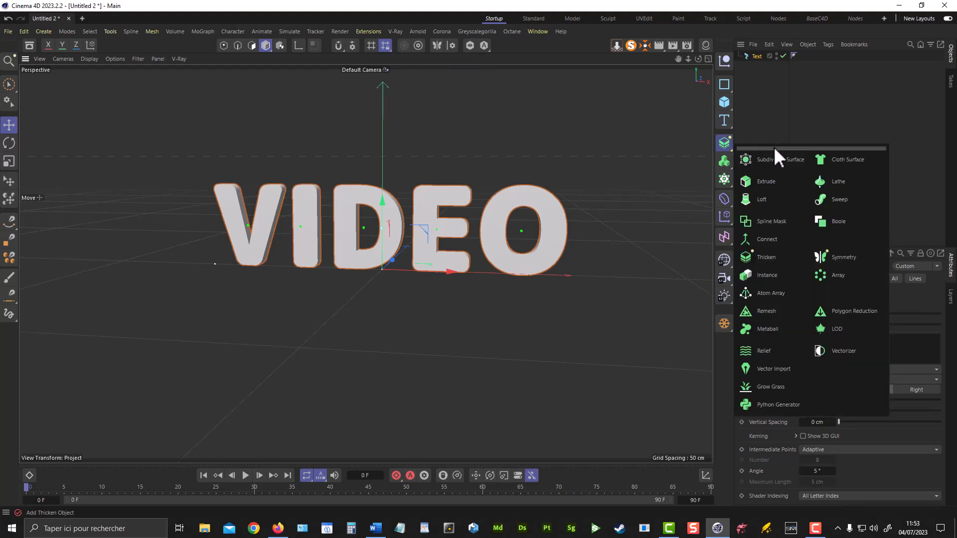
click(836, 255)
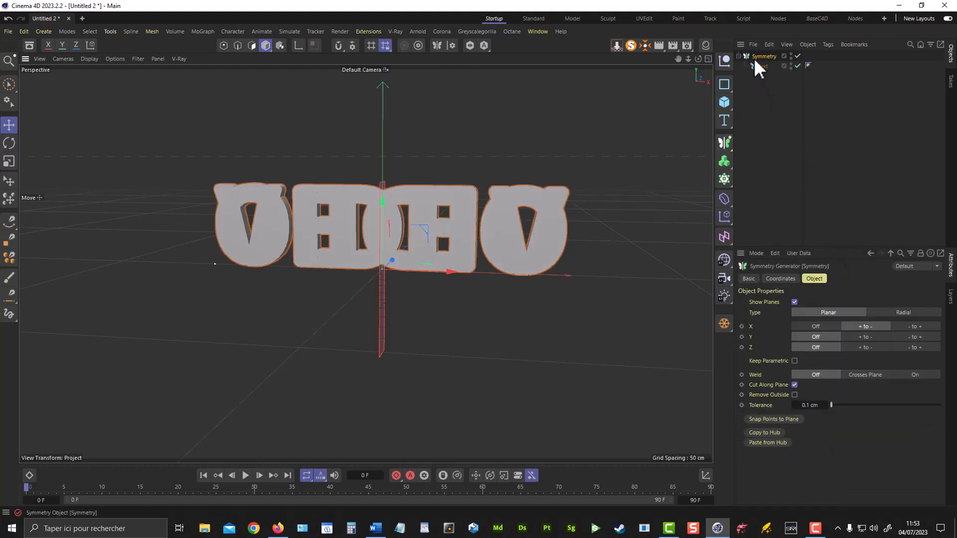
alt+drag(490, 208, 445, 190)
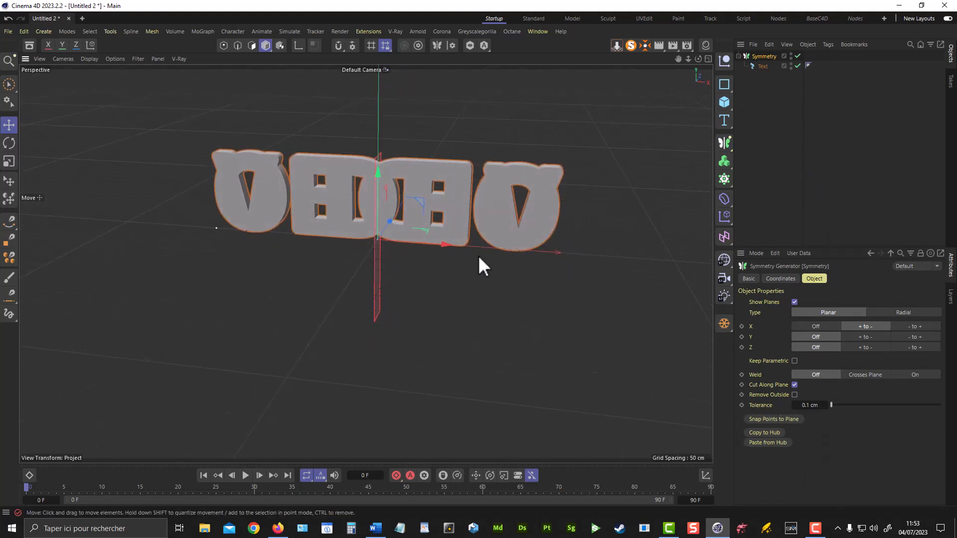
alt+drag(477, 256, 454, 179)
click(761, 66)
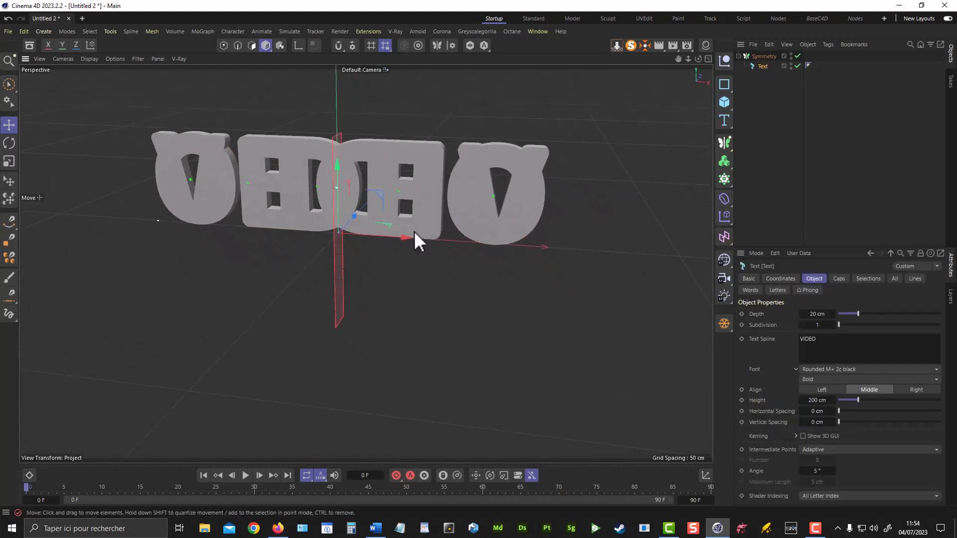
Step: Move the VIDEO Text slightly along positive X and switch the viewport display to Gouraud Shading with lines
drag(409, 237, 444, 200)
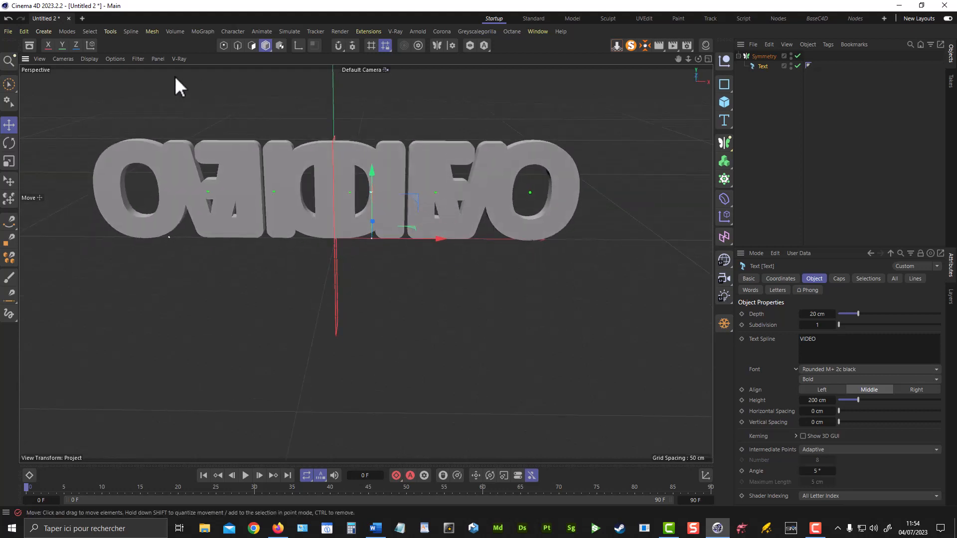
click(95, 58)
click(116, 91)
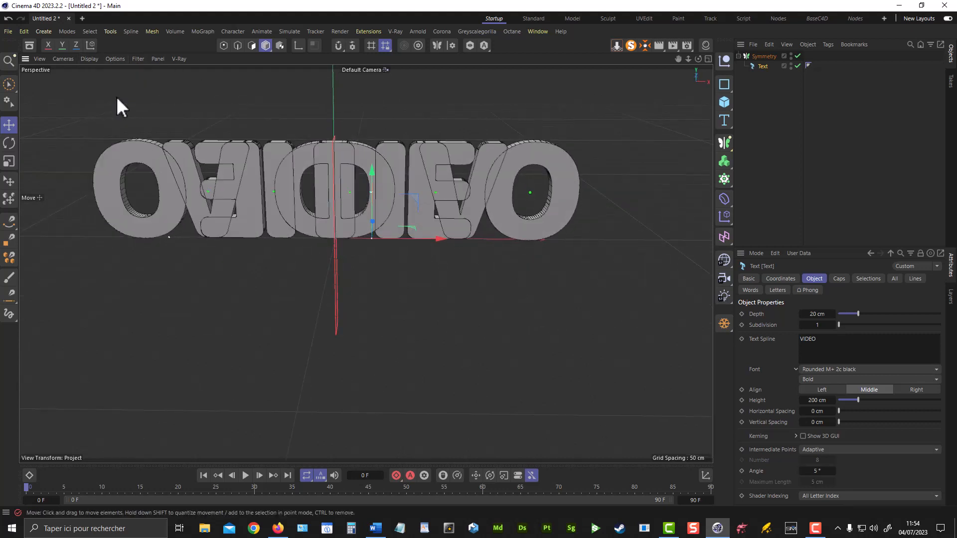
mouse_move(374, 205)
alt+mouse_down()
mouse_move(349, 206)
mouse_move(399, 229)
mouse_move(381, 182)
mouse_move(507, 185)
alt+mouse_up()
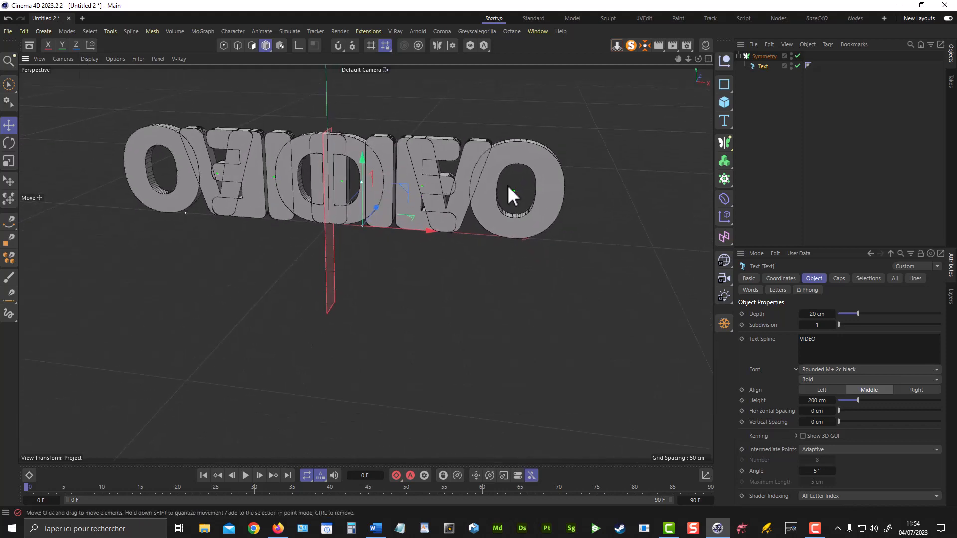
Step: Enable Remove Outside on the Symmetry generator and move the Text along positive X until the mirror plane cuts the I
click(765, 57)
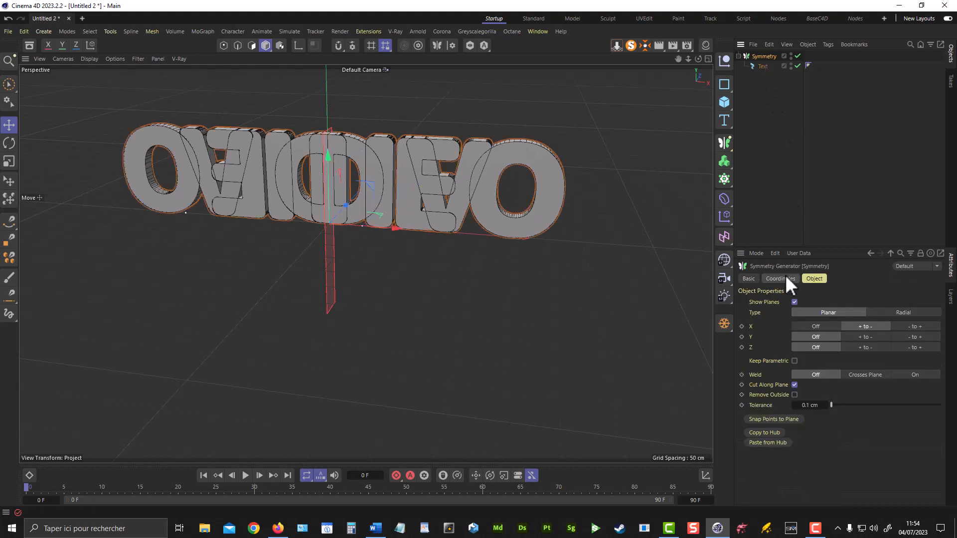
click(795, 395)
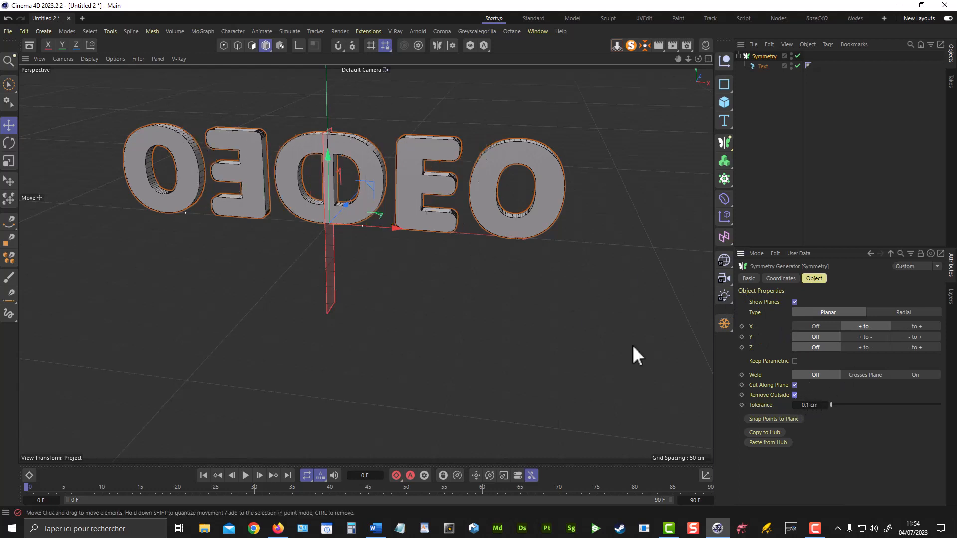
click(795, 395)
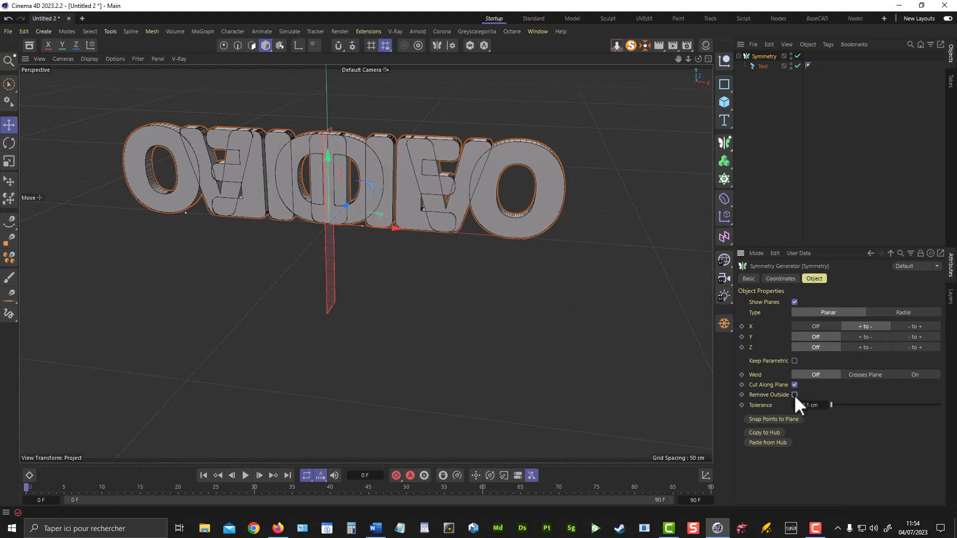
click(794, 395)
click(794, 395)
click(795, 395)
drag(394, 230, 499, 238)
click(763, 66)
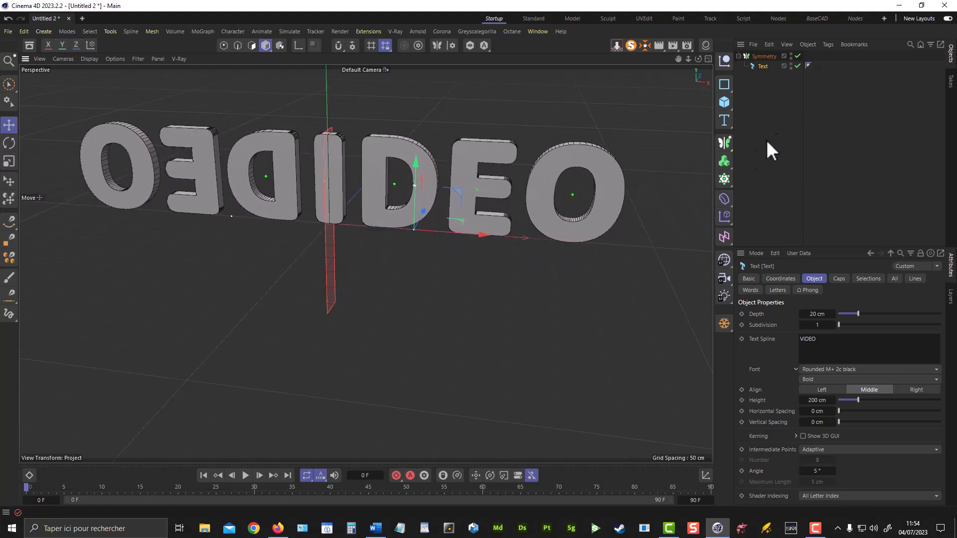
Step: Compare both X mirror directions, leave X at - to +, and shift the Symmetry generator slightly along positive X
click(764, 56)
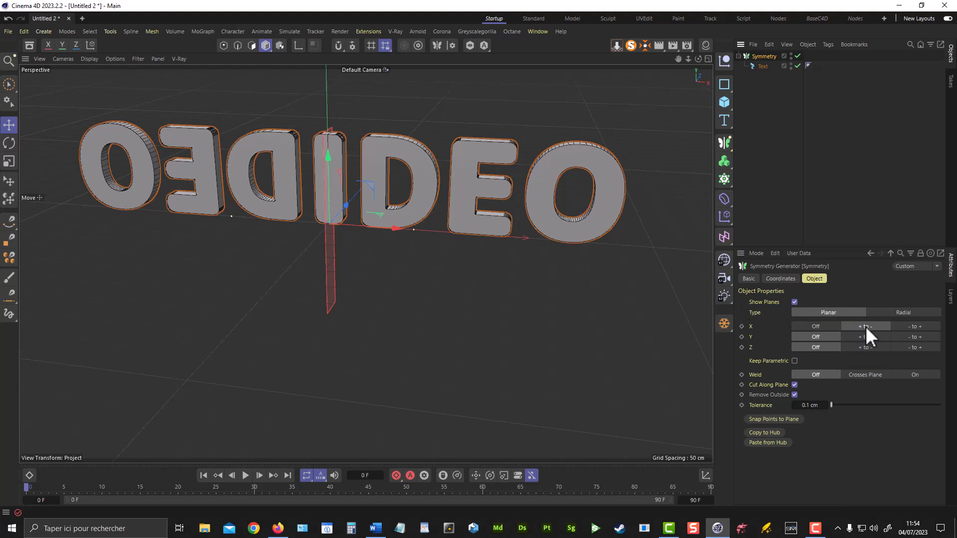
click(911, 325)
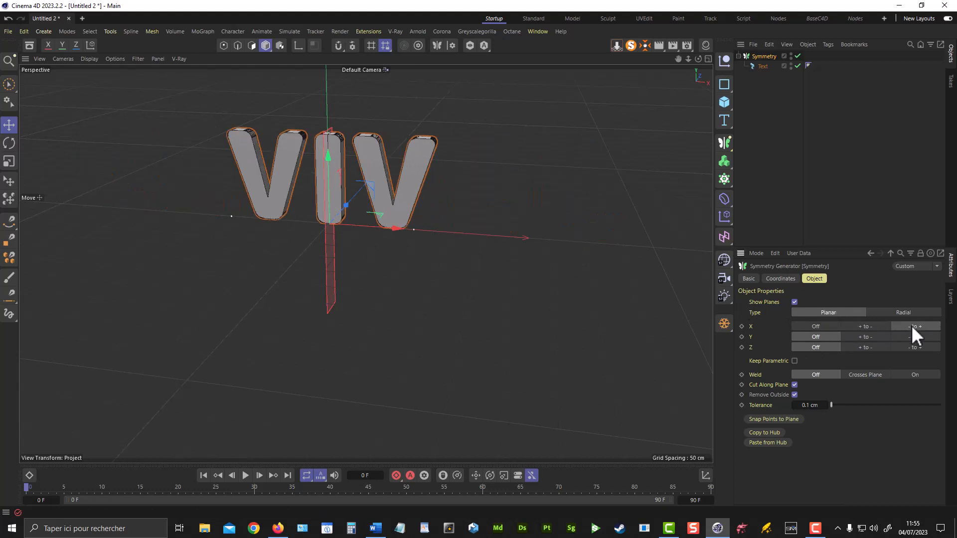
click(866, 327)
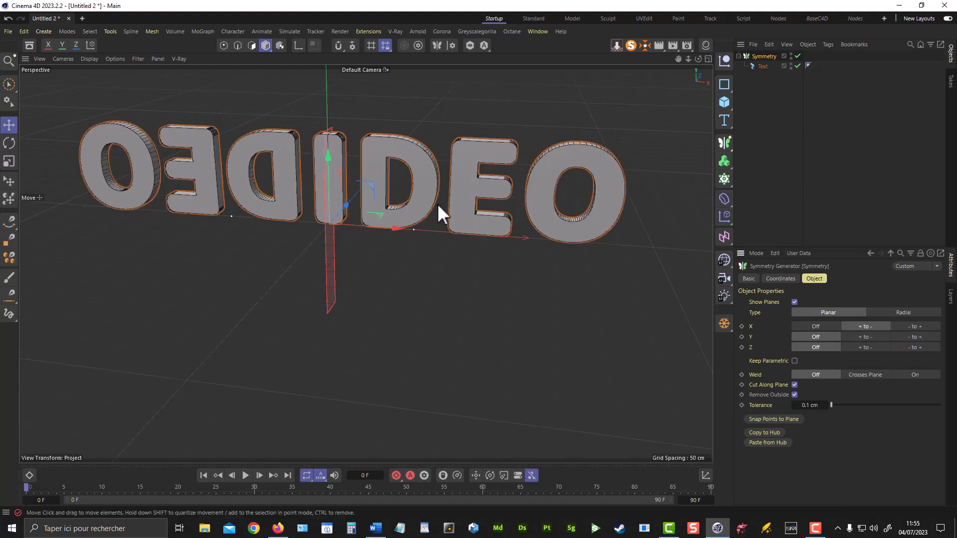
click(911, 327)
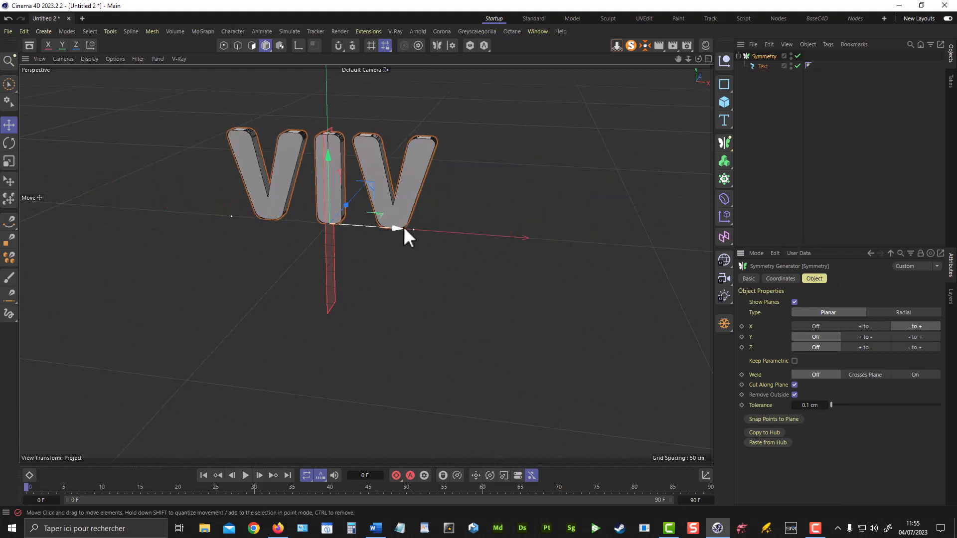
mouse_move(398, 230)
mouse_down()
mouse_move(408, 229)
mouse_move(400, 229)
mouse_up()
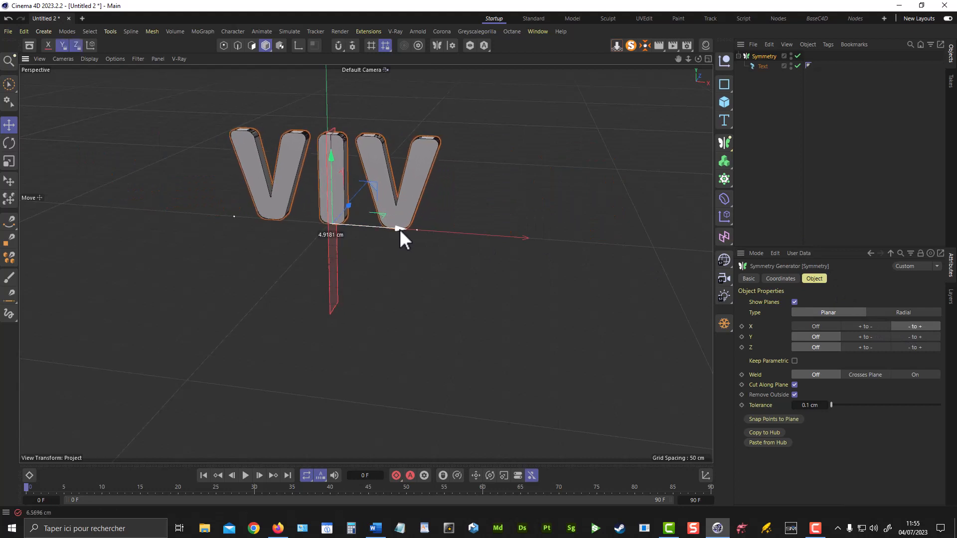
Step: Move the Text back along negative X and set the Symmetry generator's X direction to + to -
click(778, 67)
drag(473, 236, 429, 247)
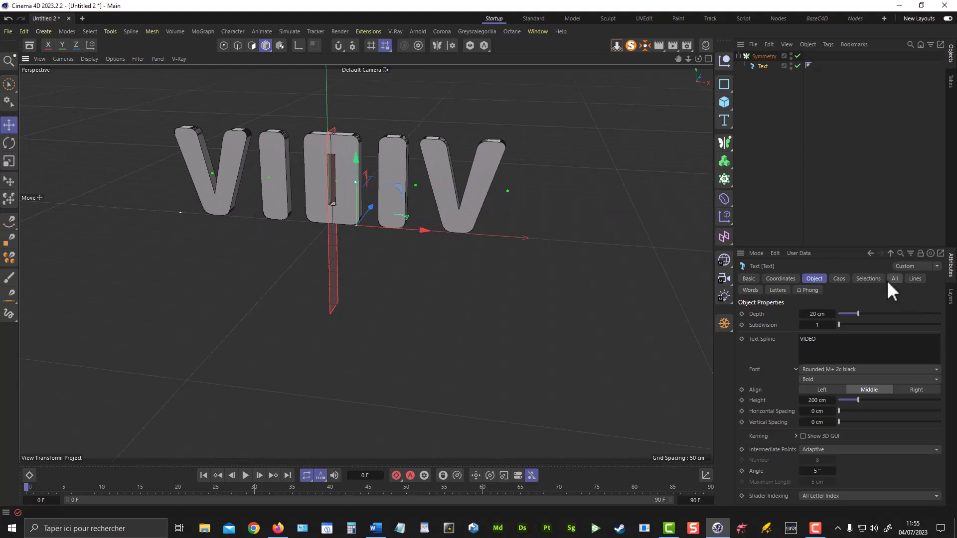
click(761, 56)
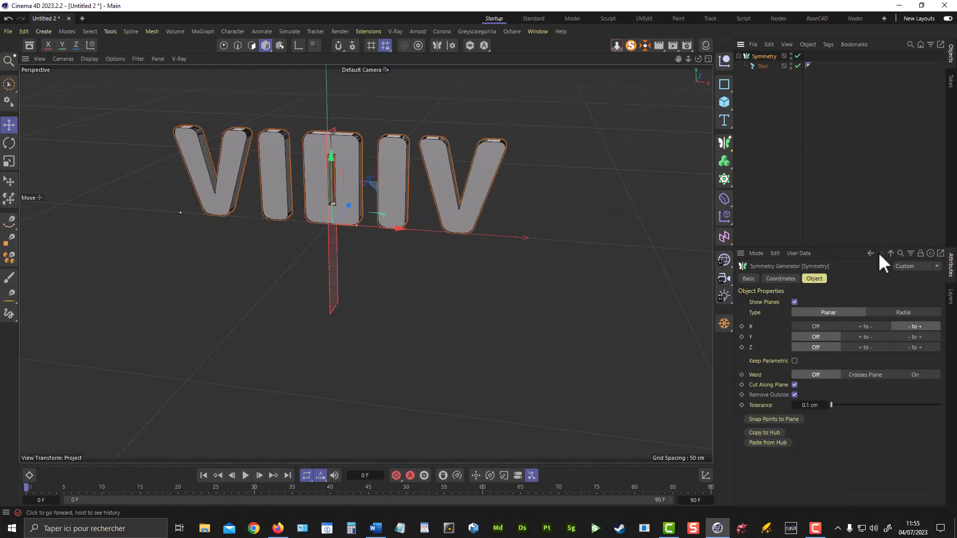
click(869, 326)
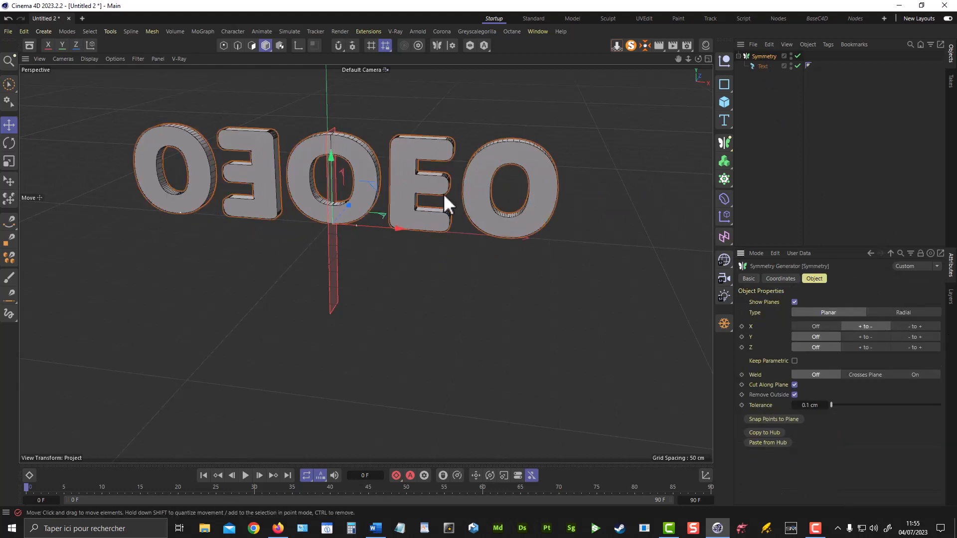
Step: Set the Symmetry generator's Y direction to + to - and move the Text along positive X until the plane reaches the I
click(872, 337)
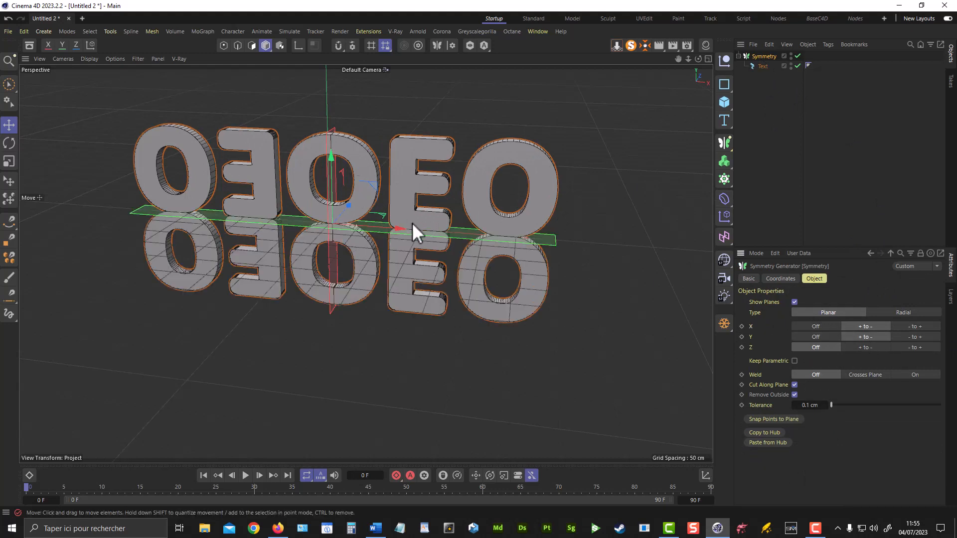
click(762, 66)
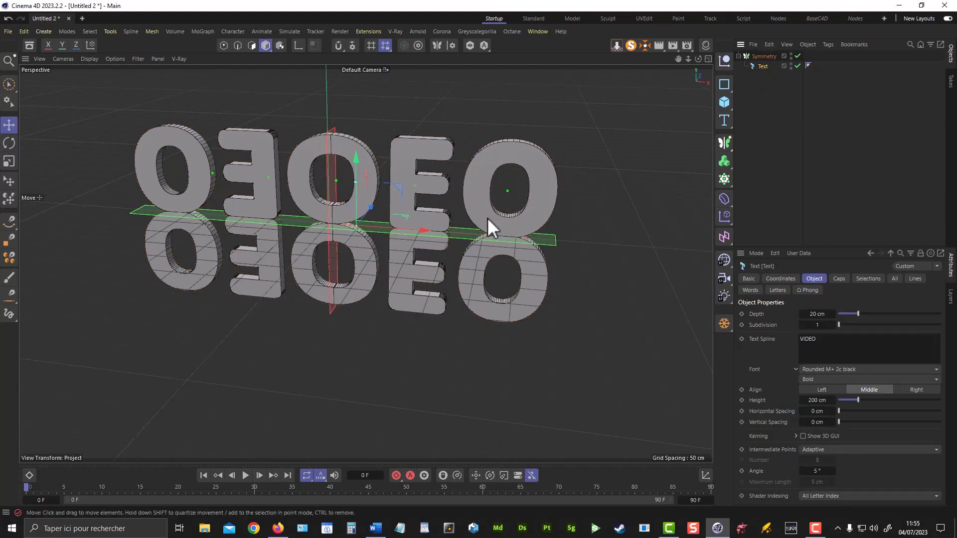
drag(429, 231, 474, 228)
mouse_move(407, 161)
mouse_down()
mouse_move(409, 83)
mouse_move(414, 242)
mouse_move(417, 146)
mouse_move(420, 157)
mouse_up()
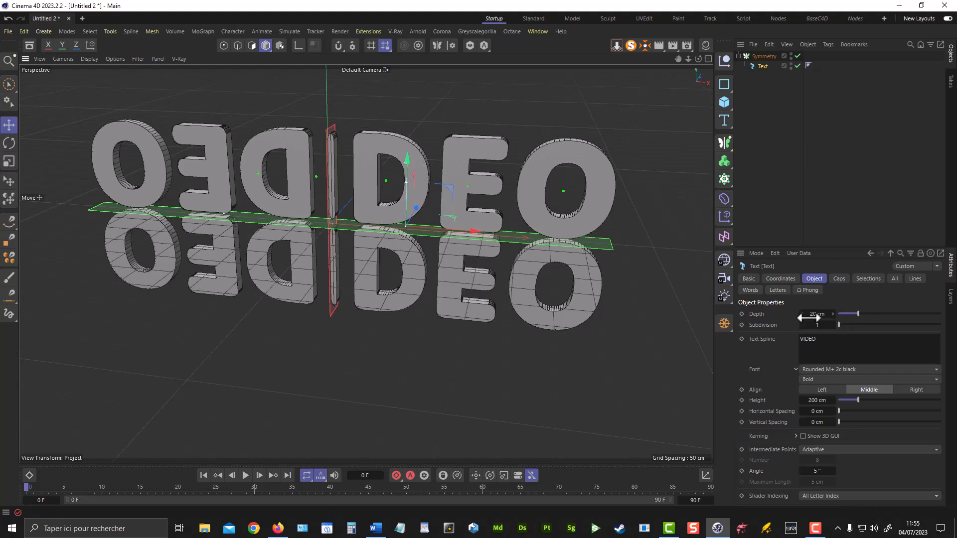
Step: Set the Symmetry generator's Z direction to + to - and move the Text about 25 cm along Z
click(764, 56)
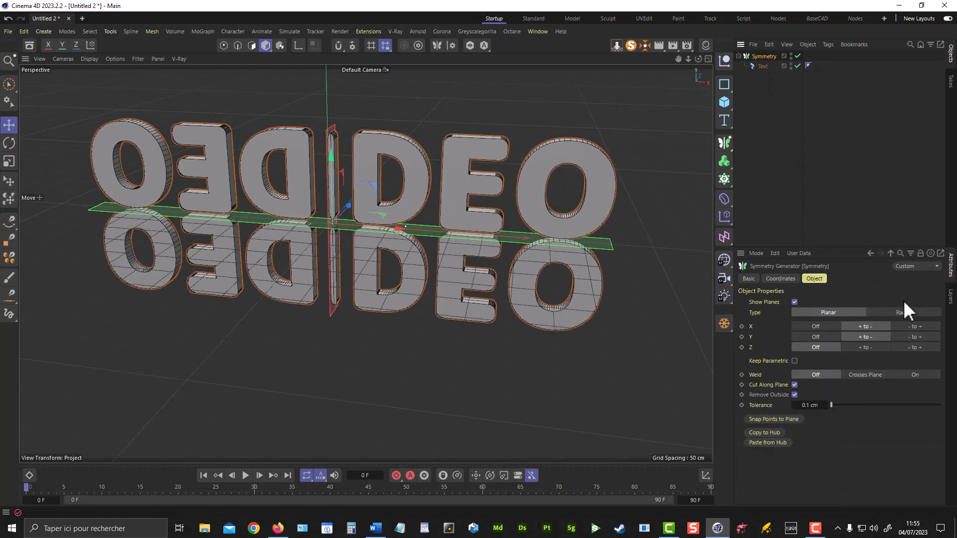
click(866, 346)
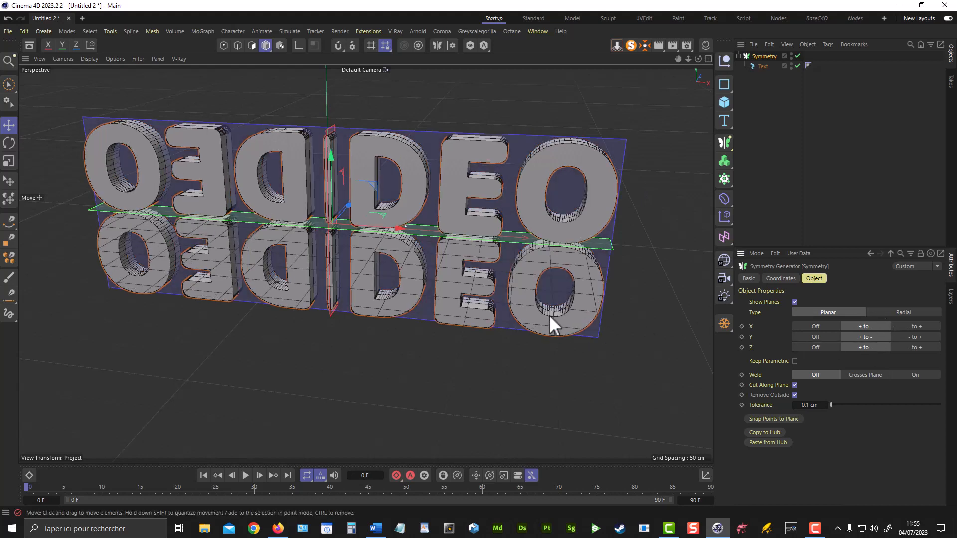
alt+drag(553, 255, 385, 257)
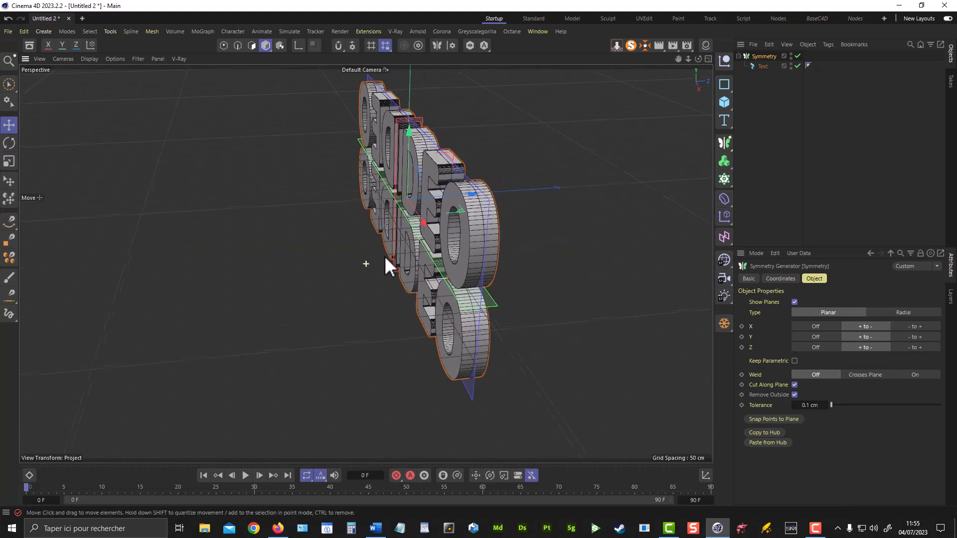
click(761, 67)
drag(496, 216, 503, 195)
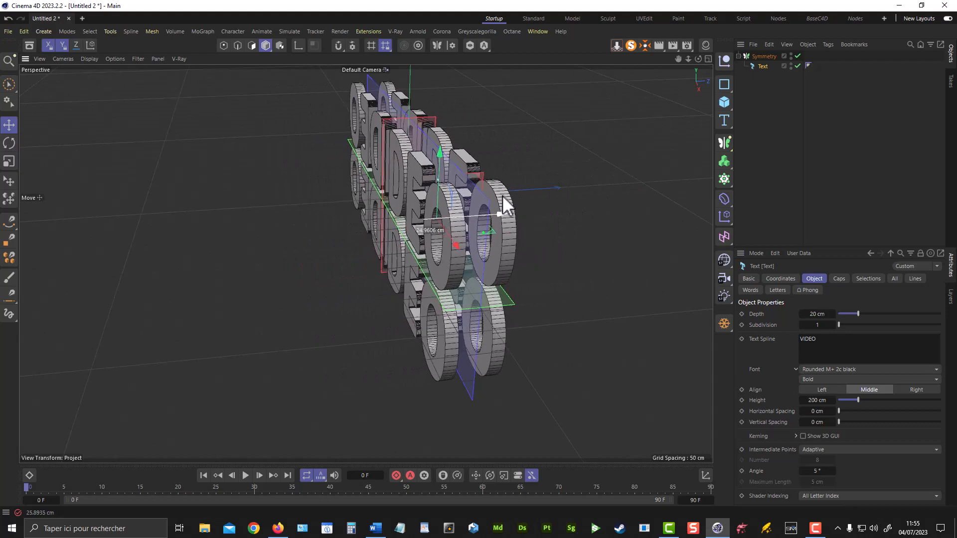
Step: View the mirrored copies from several angles and move the Text about 100 cm along negative X
alt+drag(397, 205, 487, 192)
alt+middle_drag(487, 192, 501, 196)
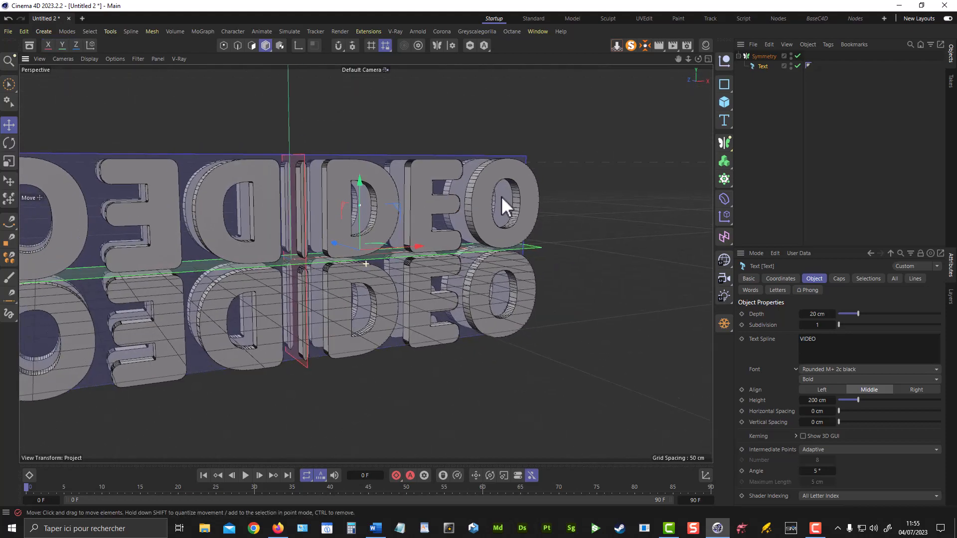
alt+drag(501, 196, 411, 211)
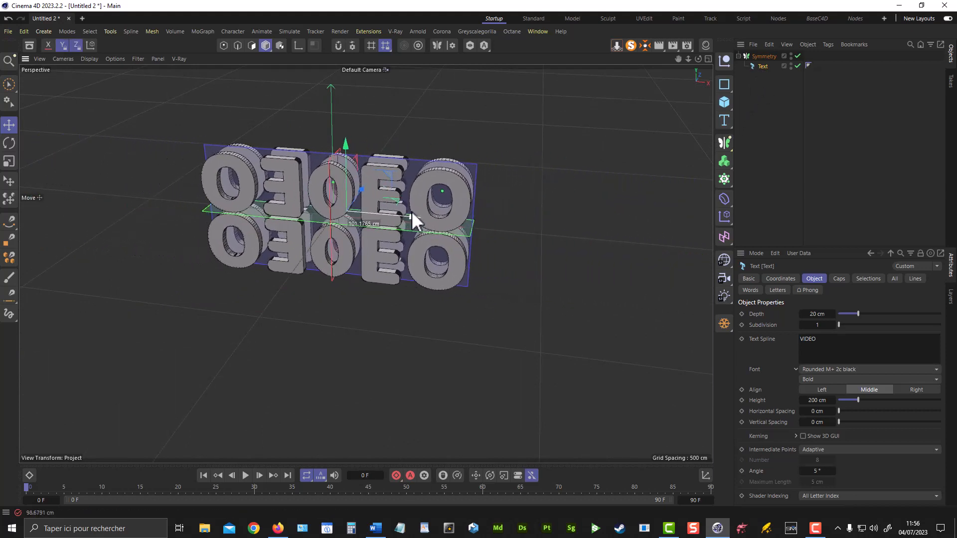
Step: Change the Symmetry generator's type to Radial with Remove Outside kept on and view the arrangement from above
click(760, 57)
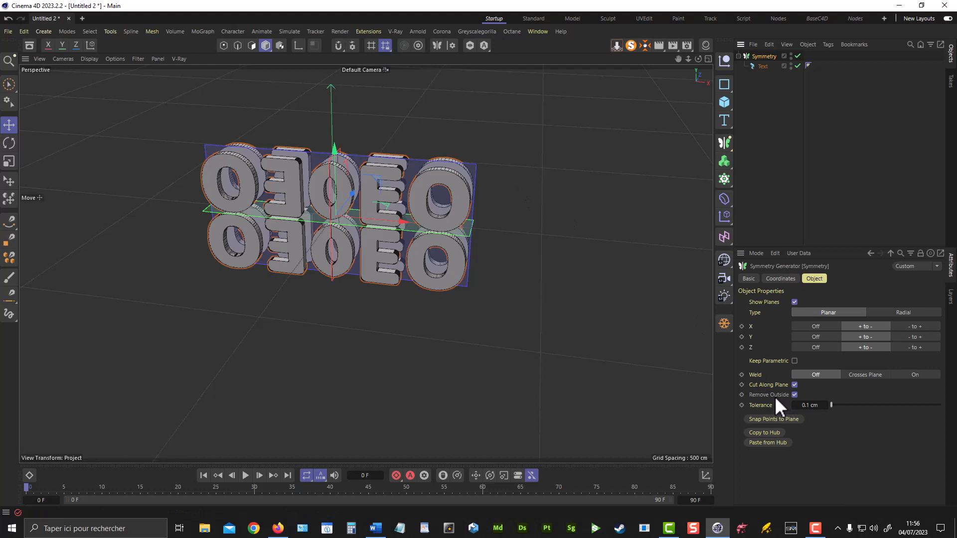
click(794, 394)
click(902, 314)
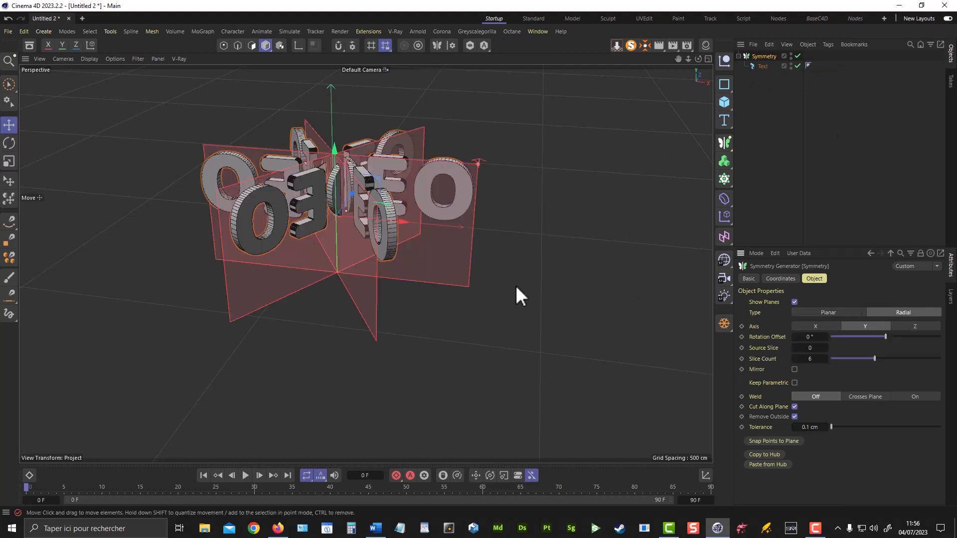
alt+drag(384, 291, 435, 273)
alt+drag(366, 263, 411, 225)
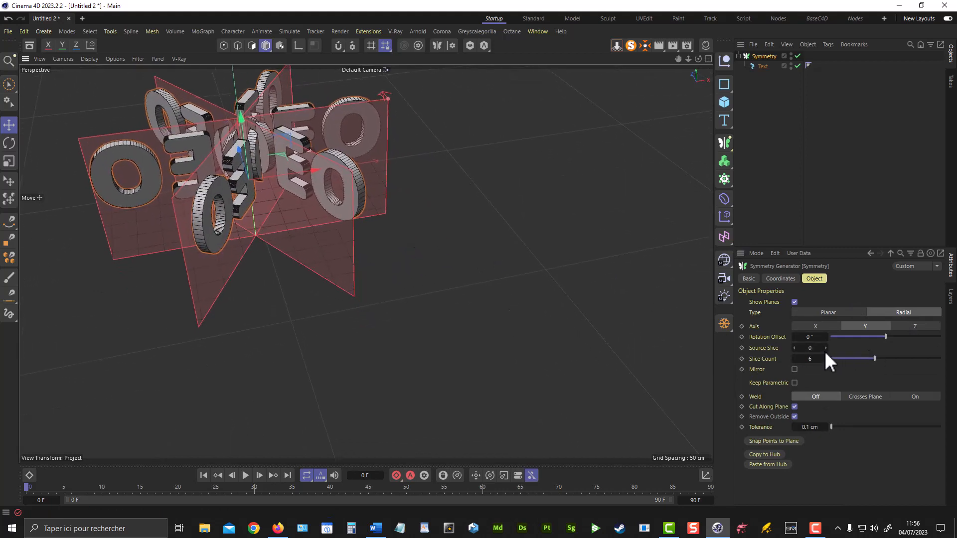
Step: Try other Source Slice values, reset it to 0, and set the radial symmetry's Slice Count to 8
drag(826, 348, 784, 350)
text(0)
key(Return)
drag(875, 358, 896, 361)
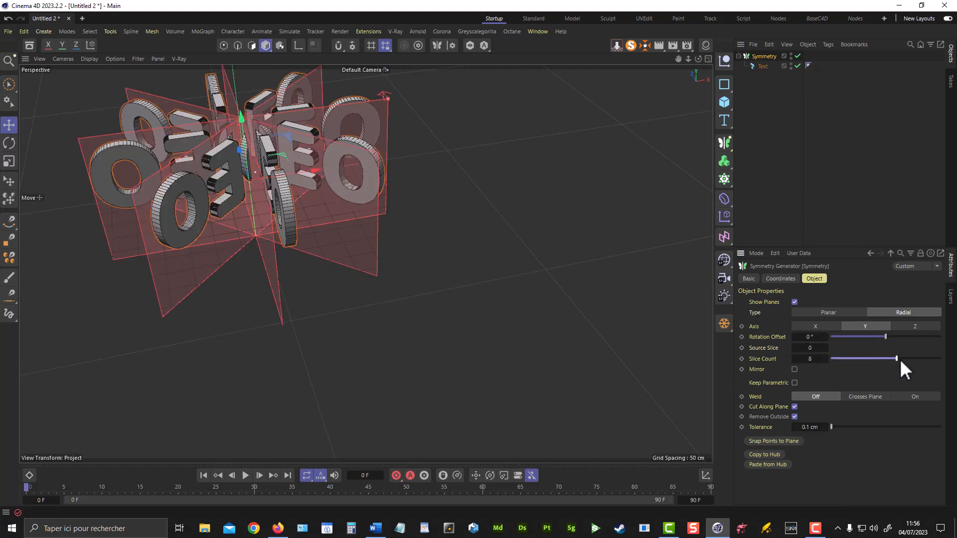
click(810, 359)
Step: Enable Mirror on the radial symmetry and move the Text outward along positive X until the whole word VIDEO fits
click(796, 370)
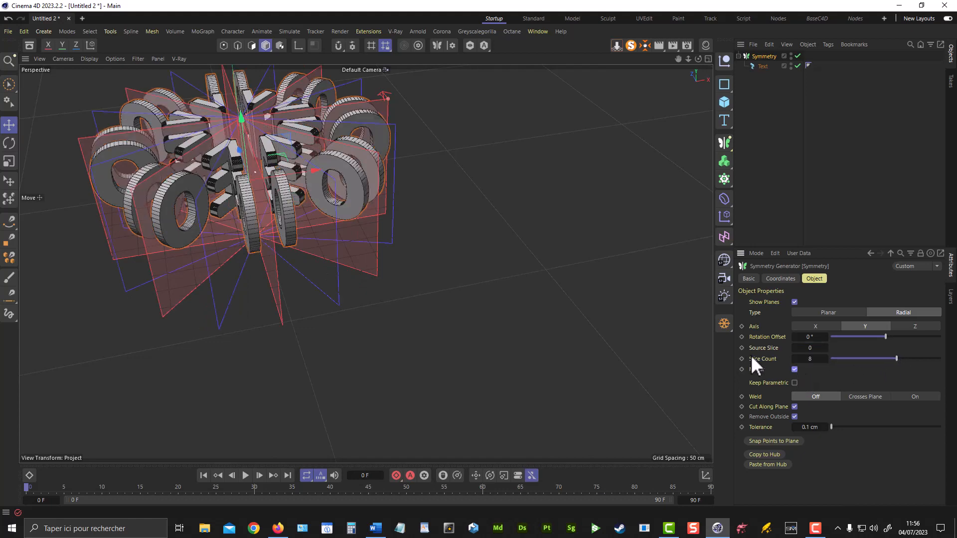
alt+drag(549, 304, 621, 157)
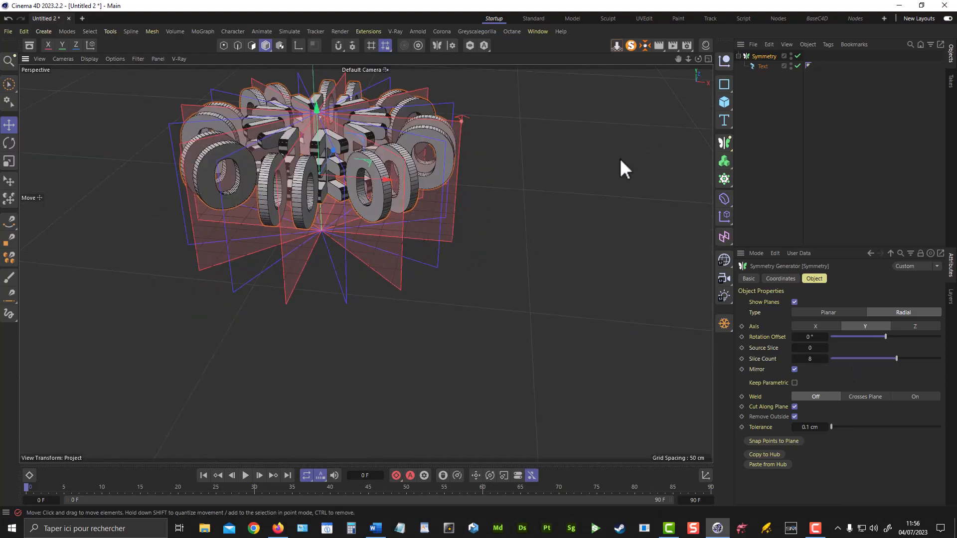
click(762, 66)
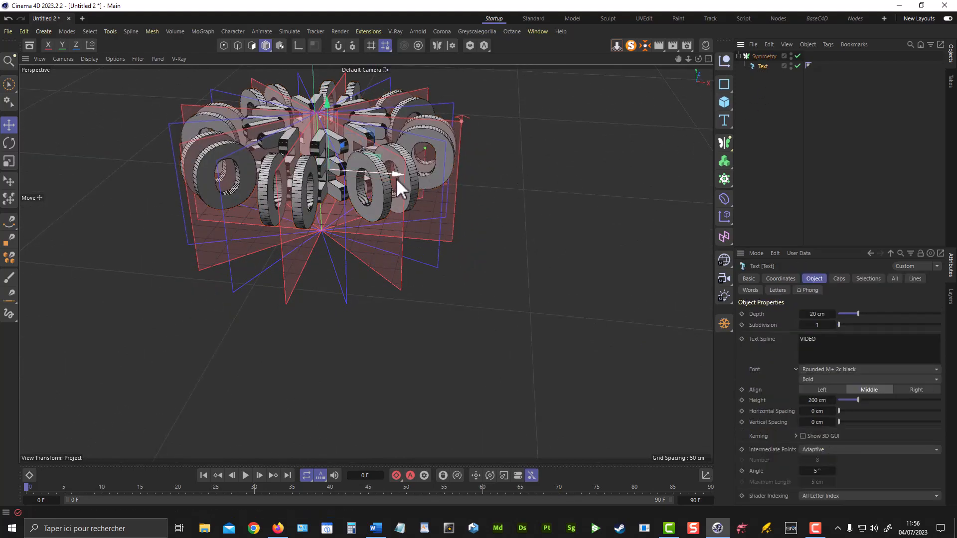
drag(396, 178, 569, 226)
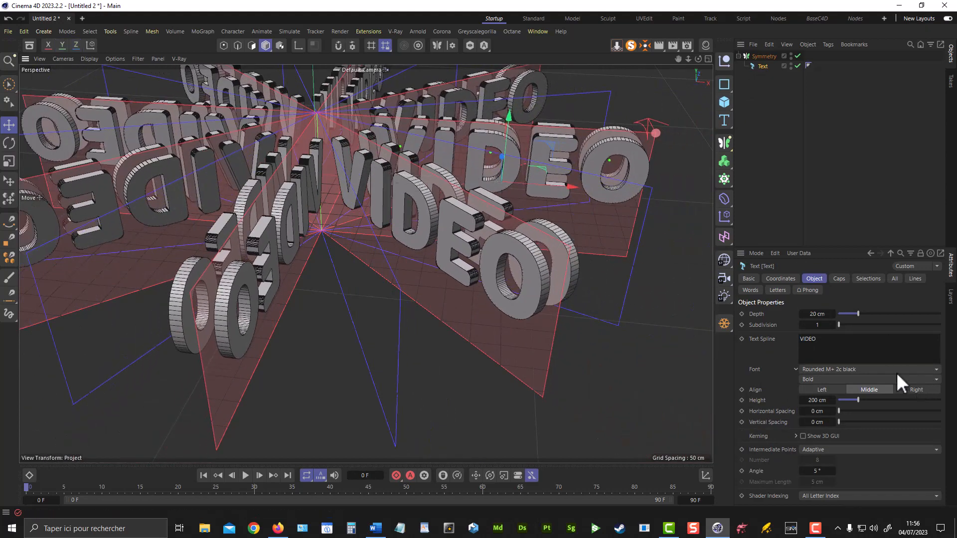
Step: Disable Mirror on the radial Symmetry generator and select the Text object
click(763, 57)
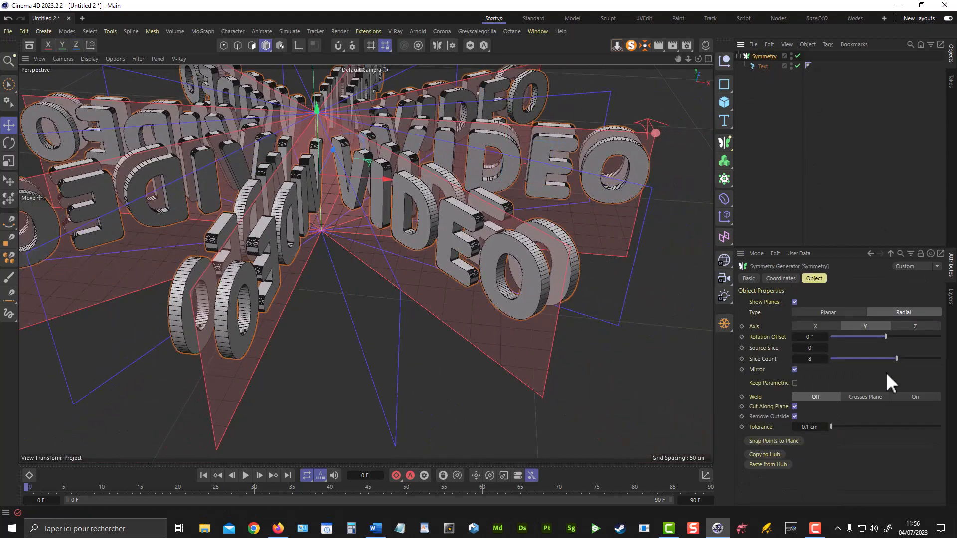
click(794, 370)
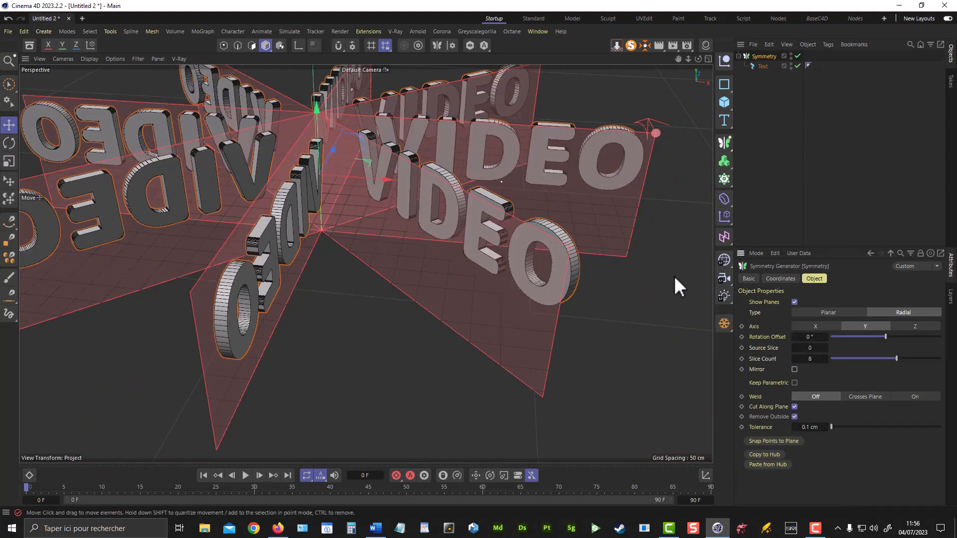
click(762, 66)
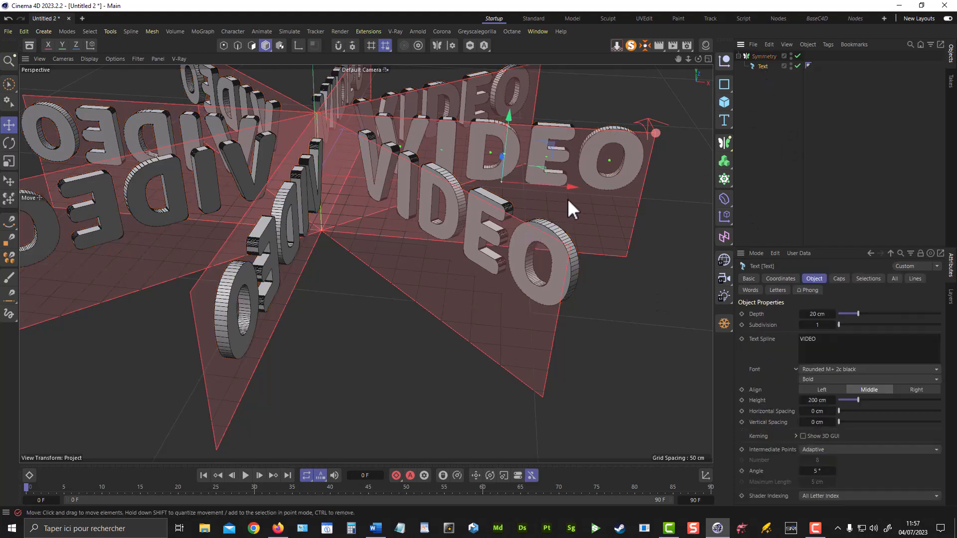
Step: Delete the Symmetry generator and its Text object from the scene
drag(571, 189, 638, 128)
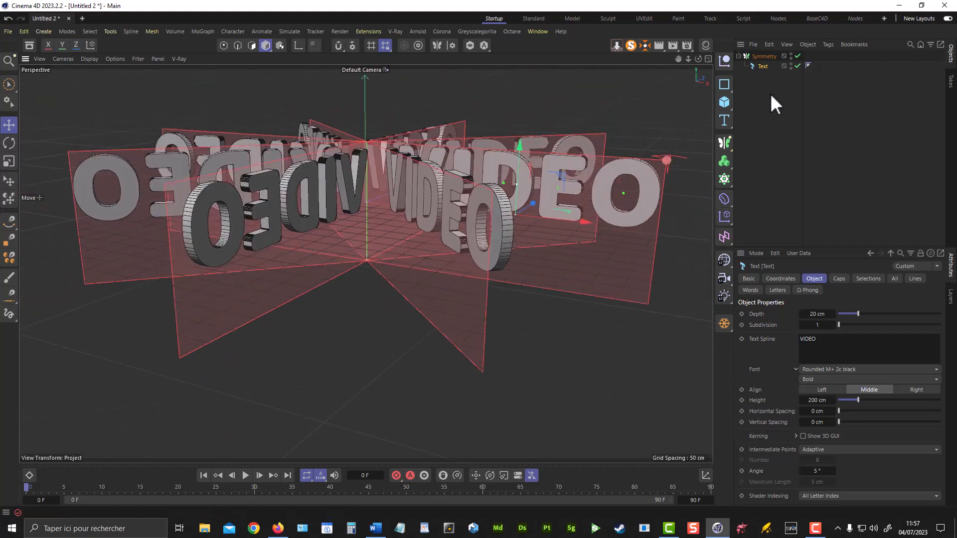
drag(771, 94, 752, 58)
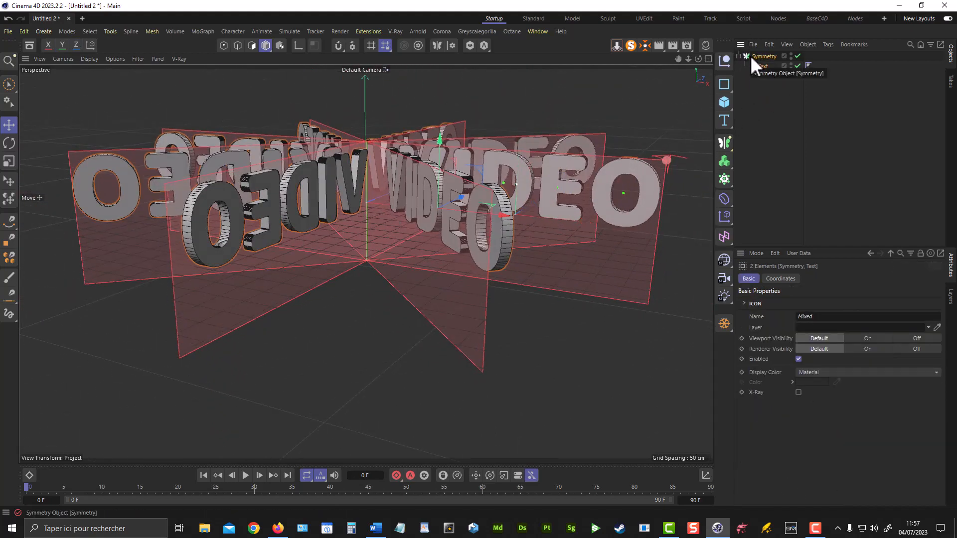
key(Delete)
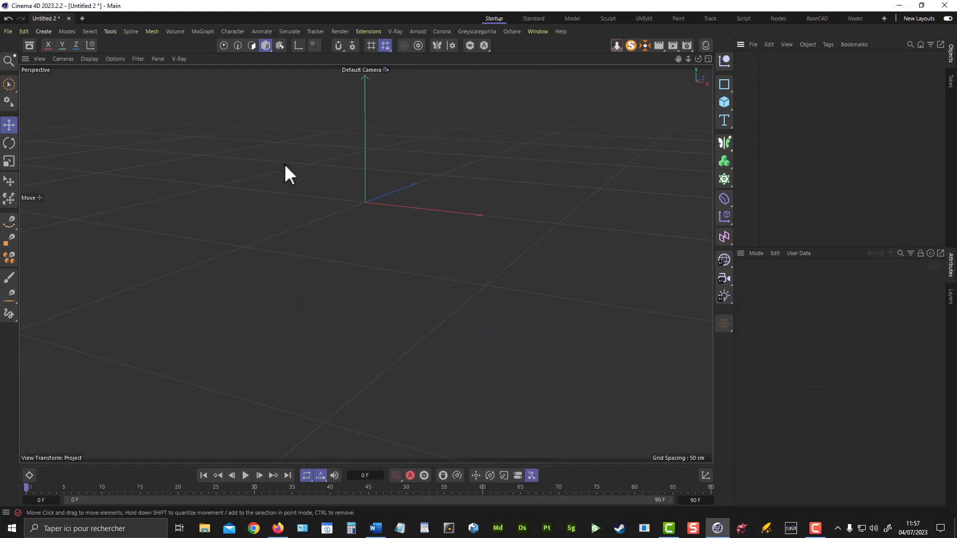
Step: Search the Commander for "head", add the Generic Head Bust model to the scene, and frame it
key(shift+c)
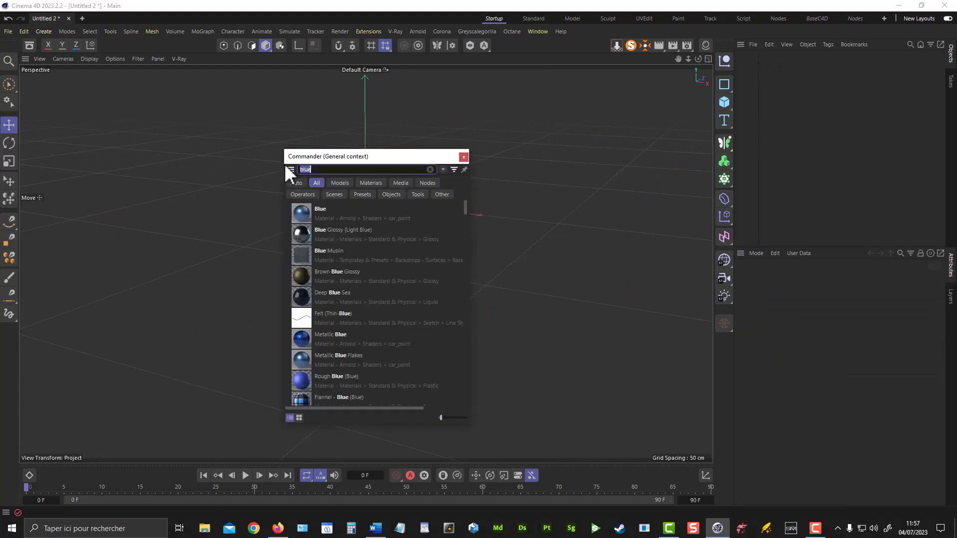
text(he)
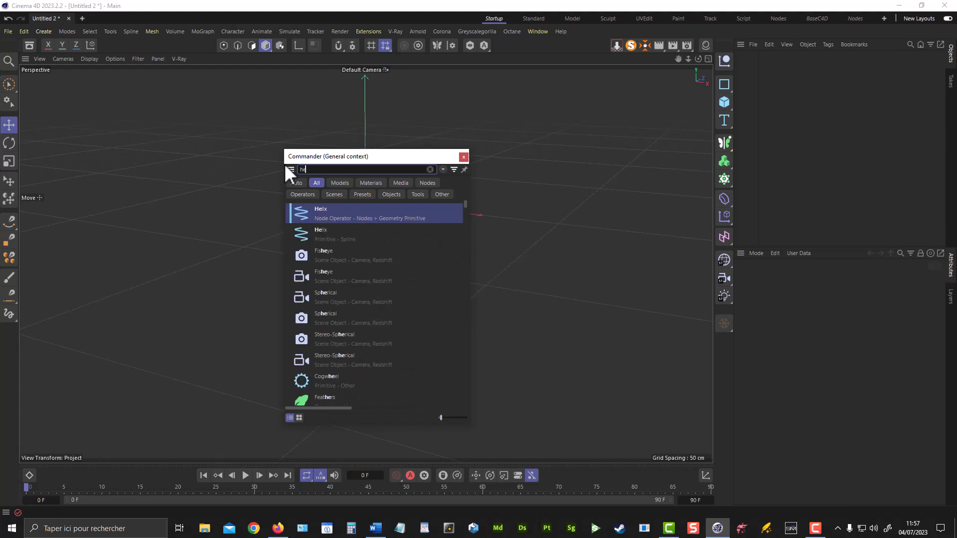
text(ad)
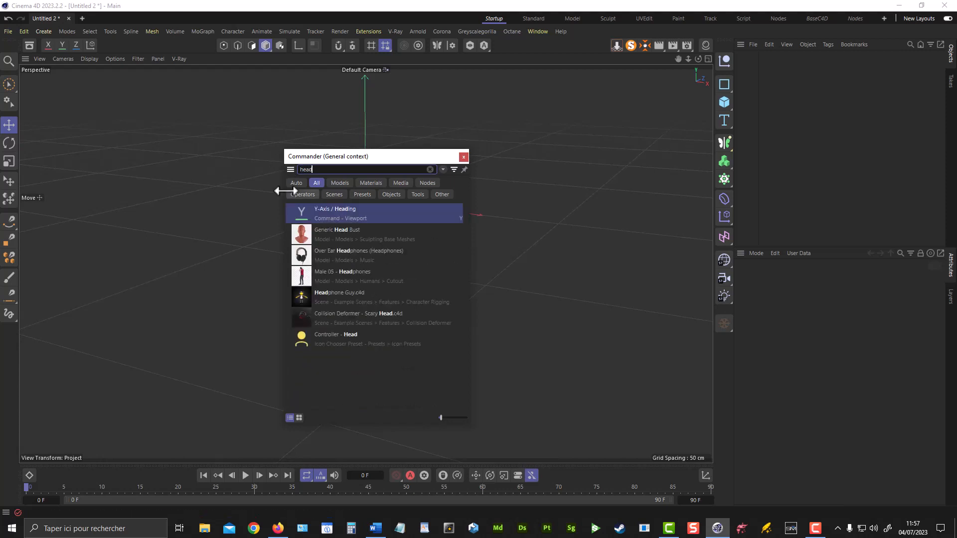
click(344, 228)
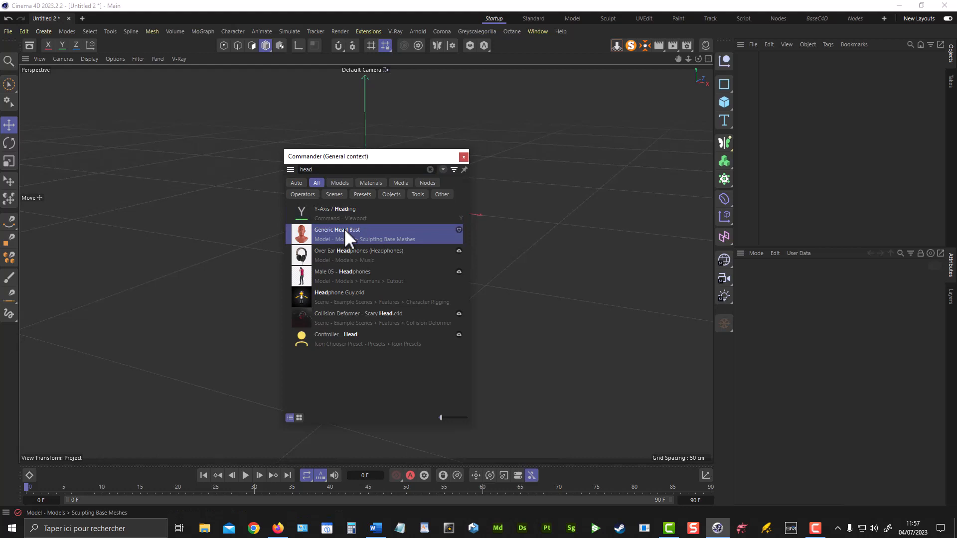
double_click(345, 229)
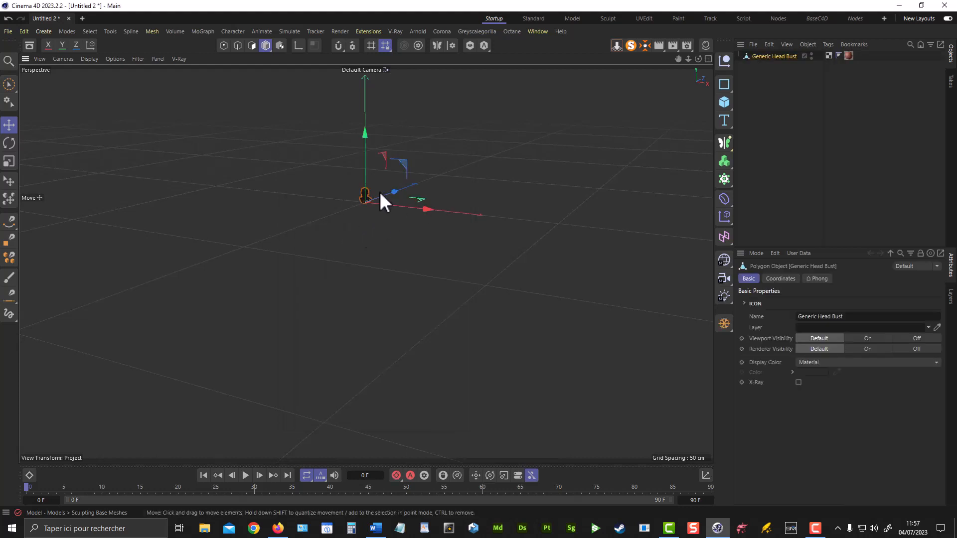
key(h)
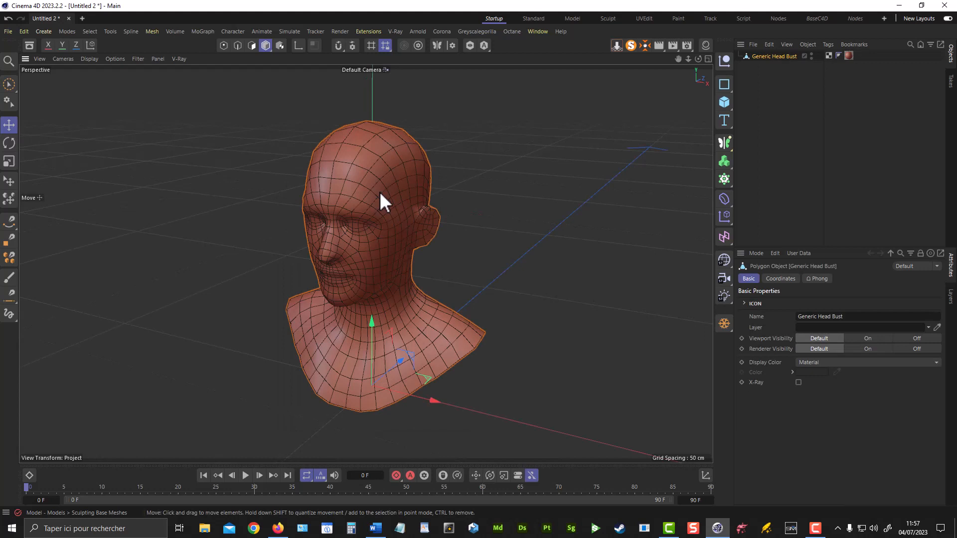
scroll(434, 214, down, 8)
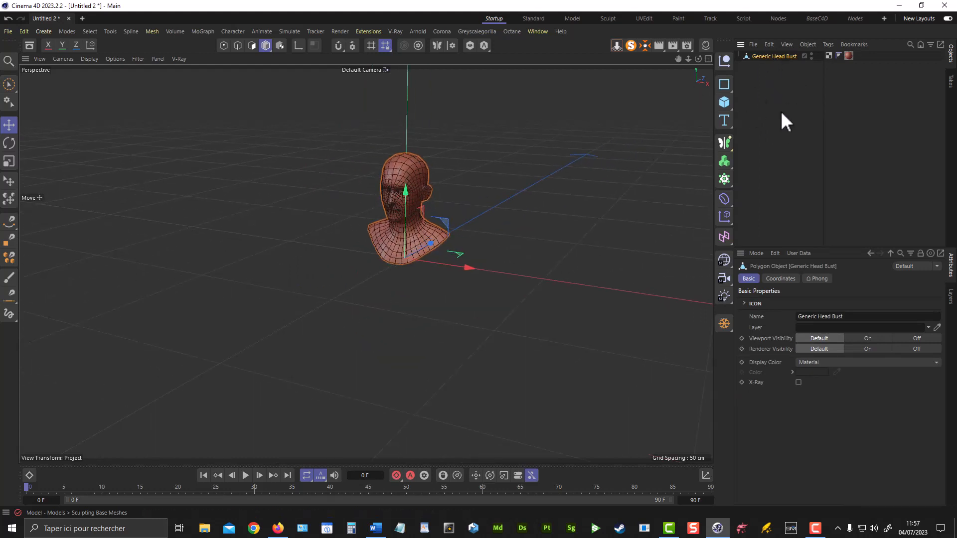
Step: Add a Symmetry generator as the parent of the Generic Head Bust
click(723, 142)
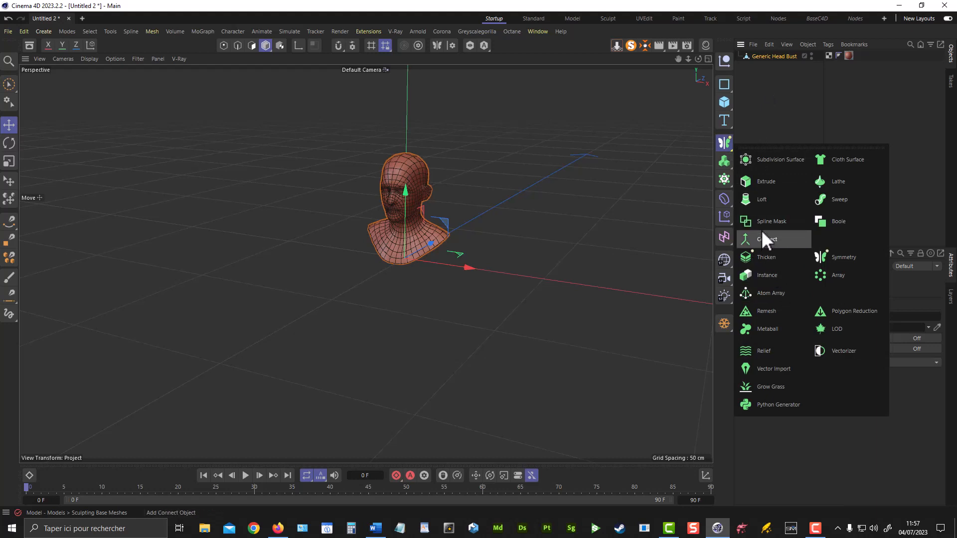
click(839, 257)
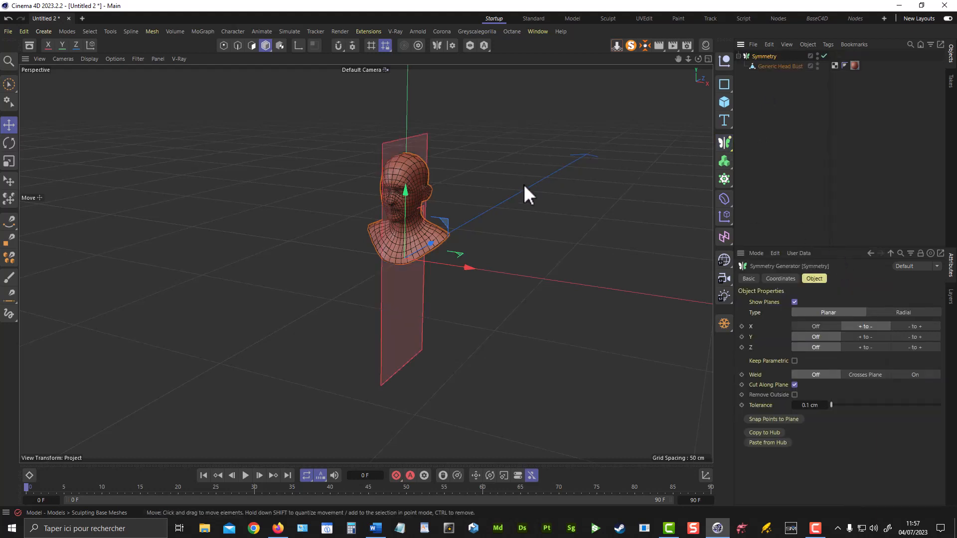
scroll(403, 177, up, 5)
alt+right_drag(547, 192, 479, 205)
alt+drag(467, 209, 511, 152)
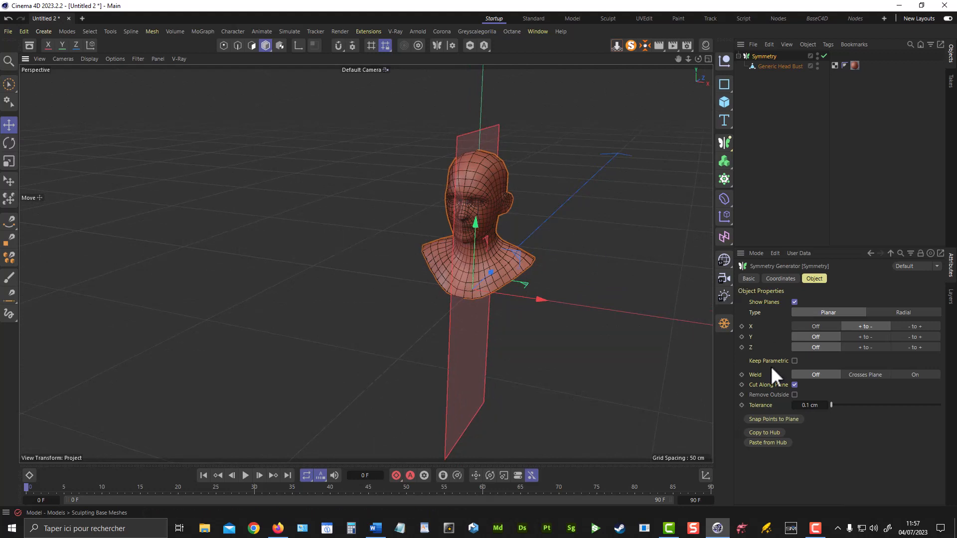
Step: Try the Symmetry generator's Remove Outside option on the head bust and switch it off again
click(795, 396)
click(795, 395)
scroll(522, 264, up, 2)
alt+drag(522, 265, 403, 212)
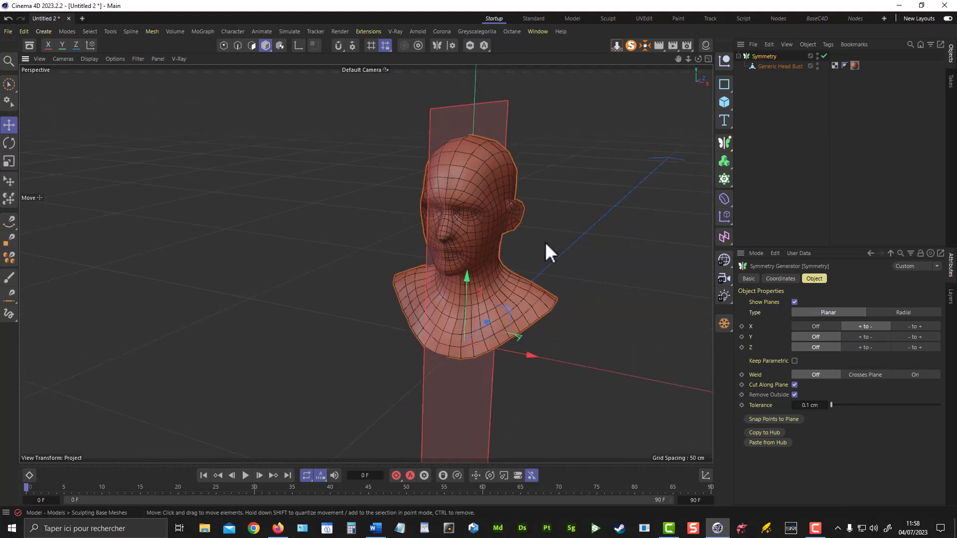
click(794, 395)
alt+drag(484, 181, 513, 197)
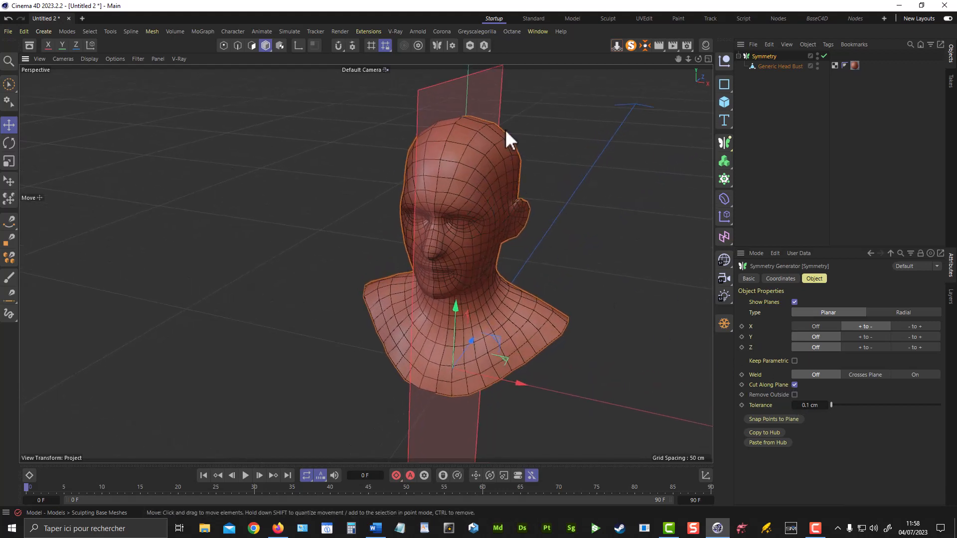
alt+drag(480, 184, 474, 169)
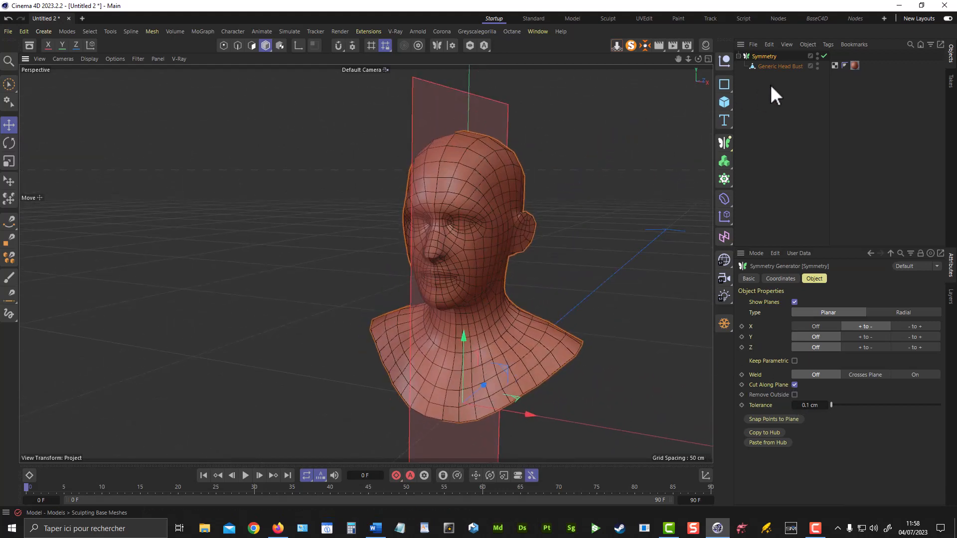
Step: In polygon mode, pull one polygon on the side of the bust's head outward into a horn and check its mirrored copy
click(776, 66)
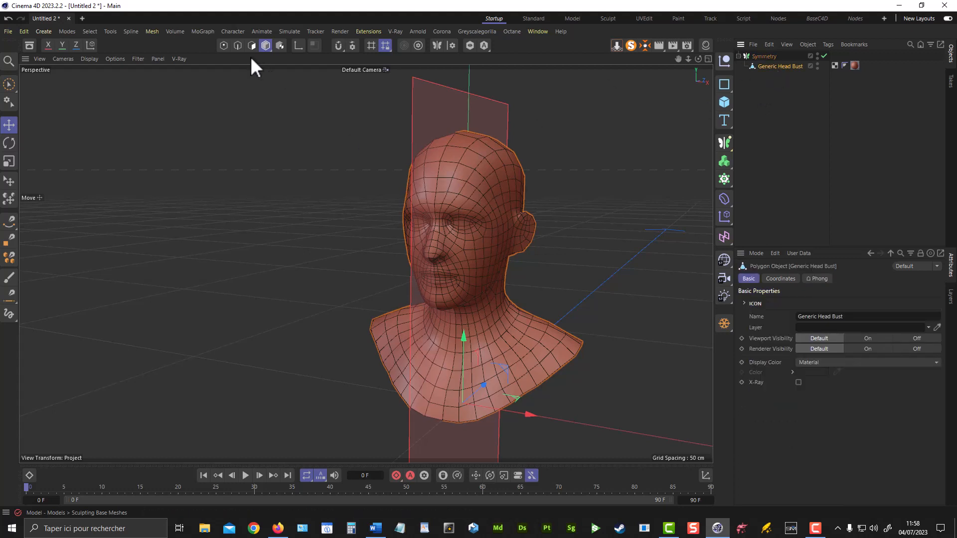
click(224, 45)
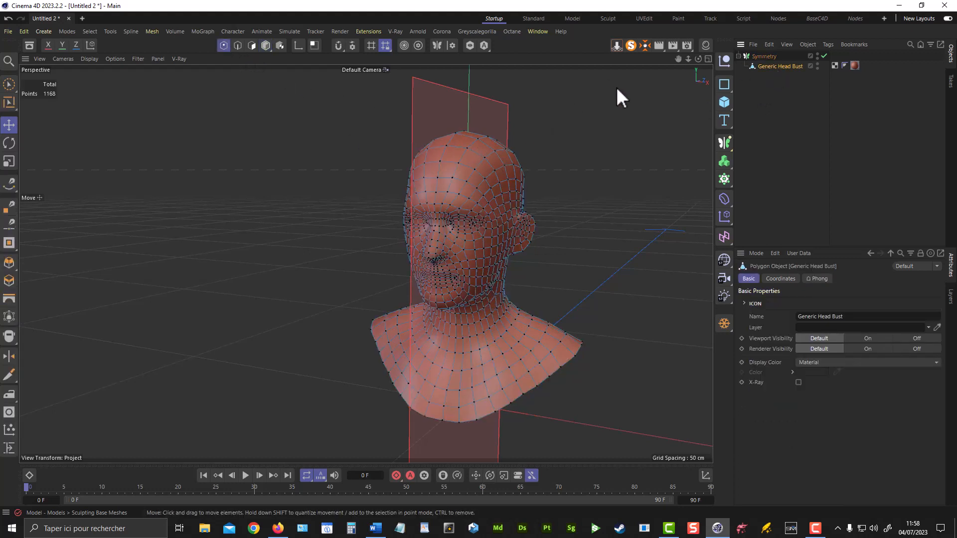
click(251, 45)
scroll(519, 196, up, 3)
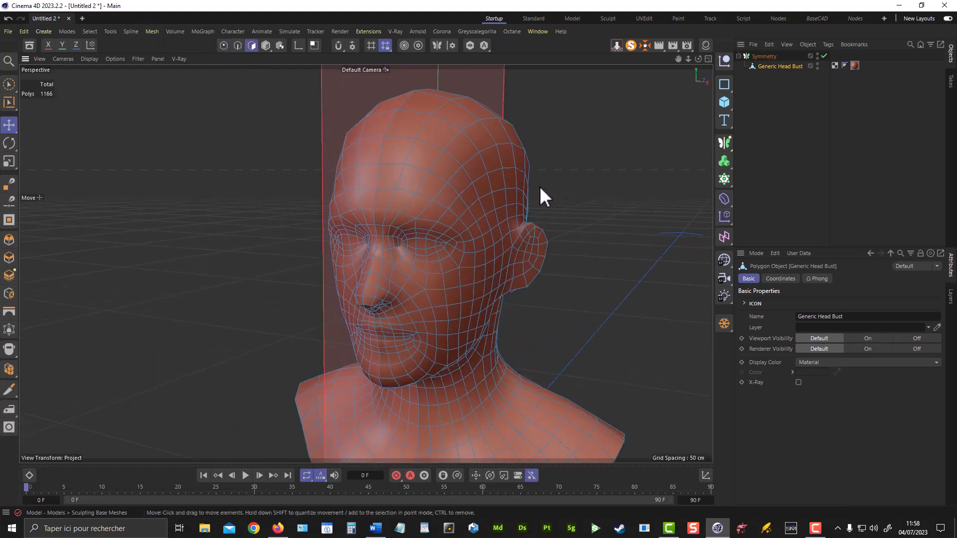
click(505, 184)
alt+drag(560, 208, 645, 194)
alt+drag(391, 167, 435, 175)
alt+right_drag(393, 199, 462, 199)
scroll(459, 196, down, 4)
alt+drag(447, 195, 407, 205)
alt+middle_drag(407, 205, 343, 189)
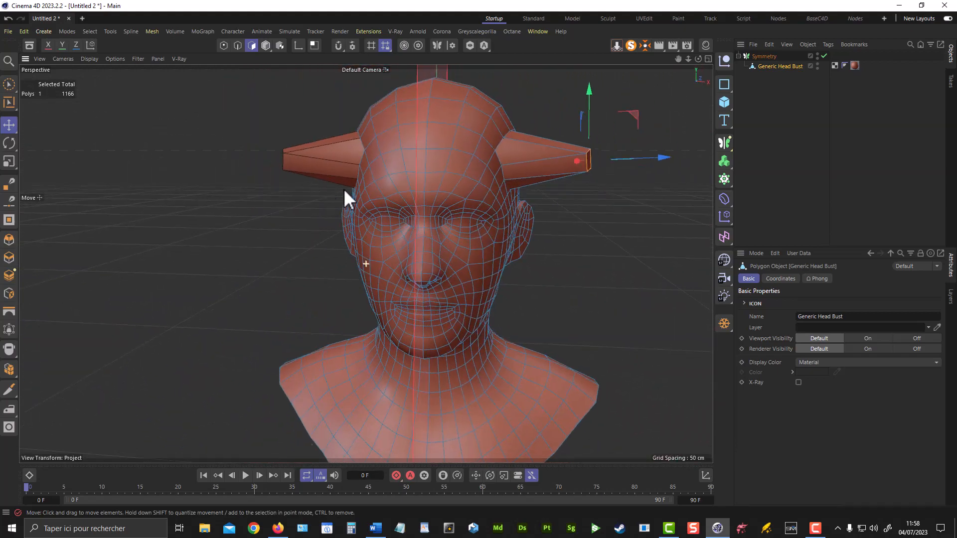
alt+drag(345, 192, 430, 198)
scroll(417, 198, down, 2)
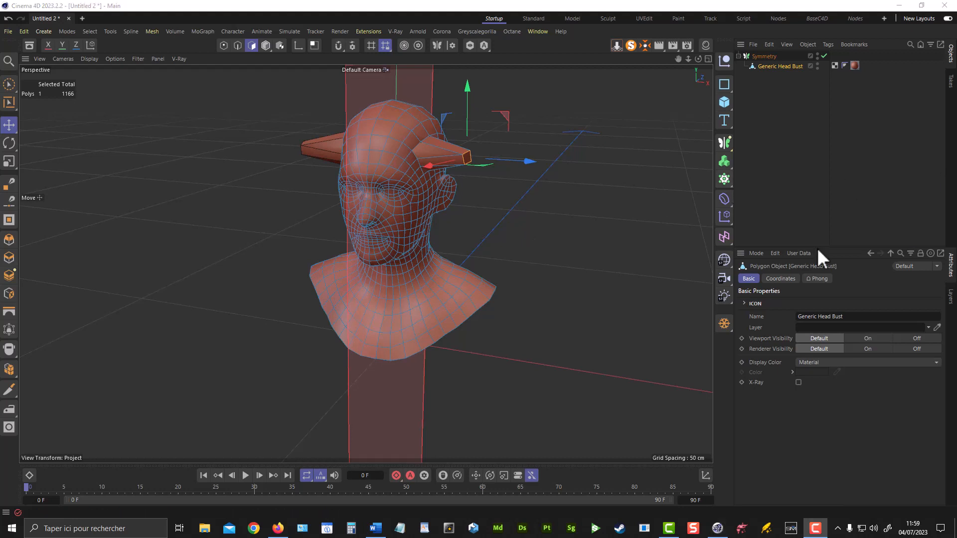
Step: Delete the Symmetry generator and the Generic Head Bust to empty the scene
drag(808, 113, 746, 55)
key(Delete)
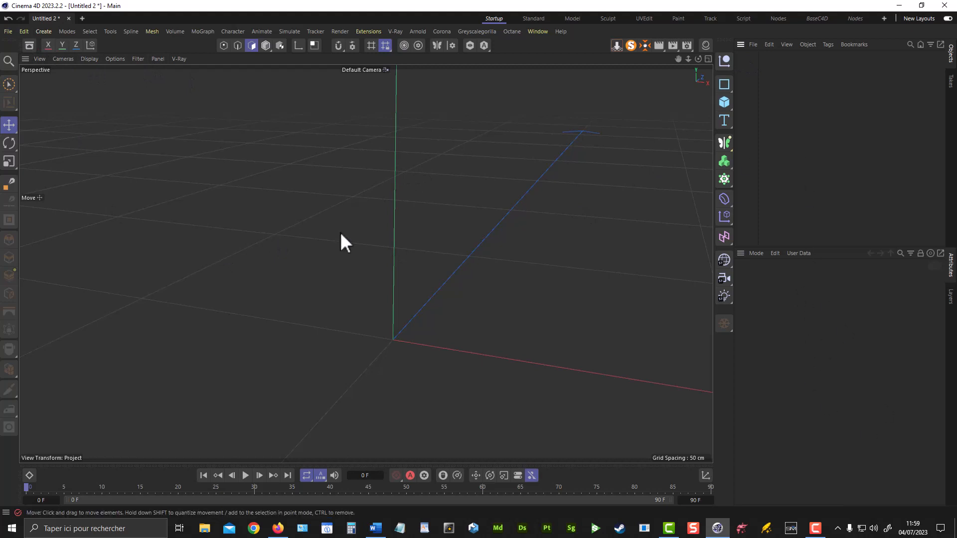
Step: Set Highlight Features to Off in the interface preferences and close them
click(23, 33)
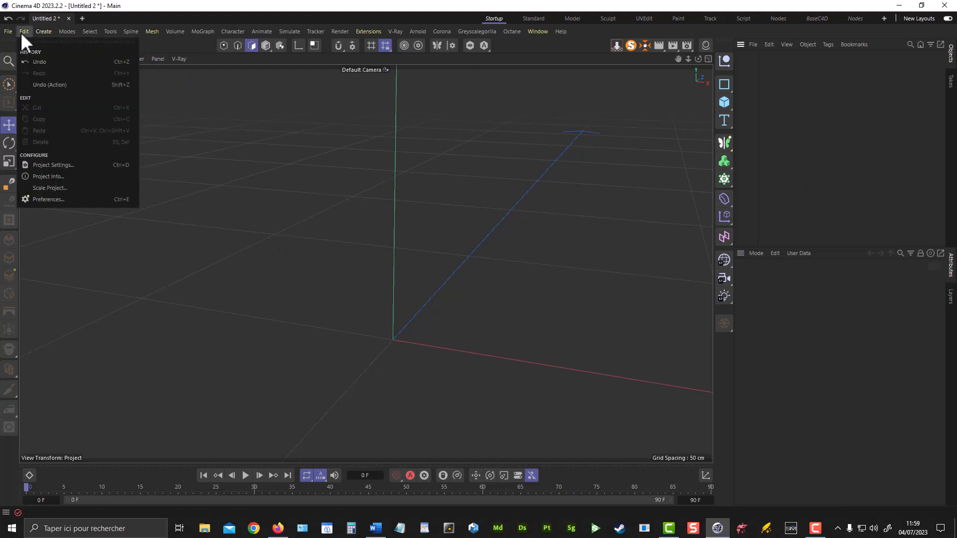
click(44, 196)
click(247, 202)
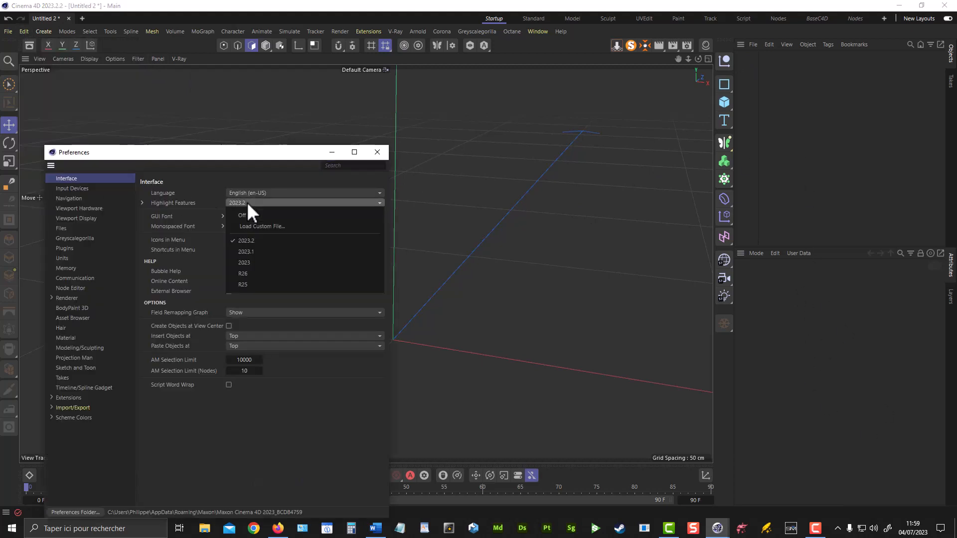
click(249, 210)
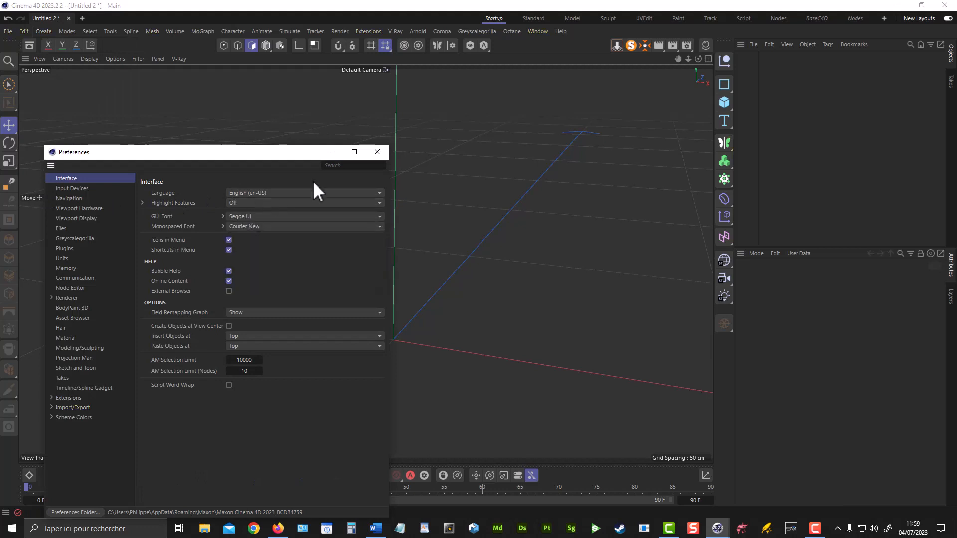
click(377, 153)
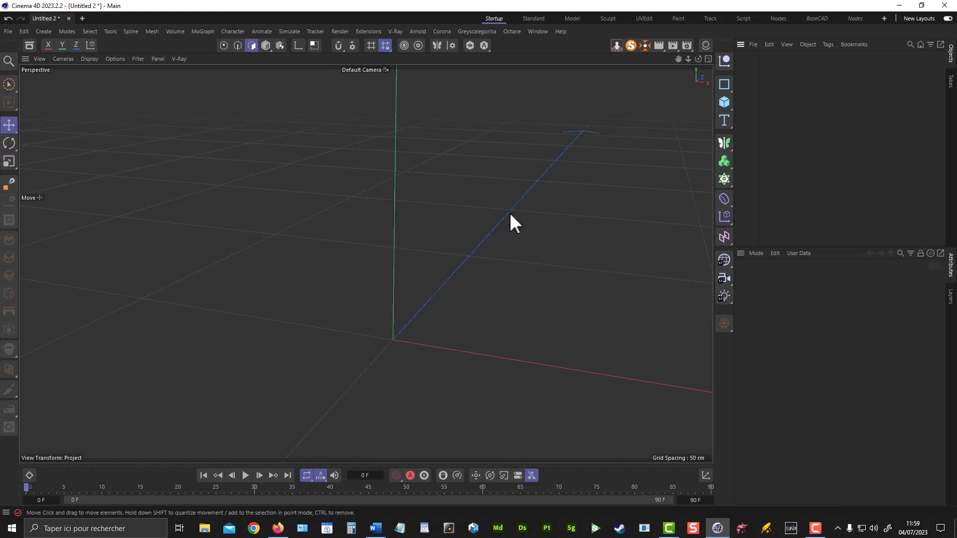
Step: Add a 3D Text object in the Rounded M+ 2c black font and frame the whole word
click(726, 123)
click(758, 135)
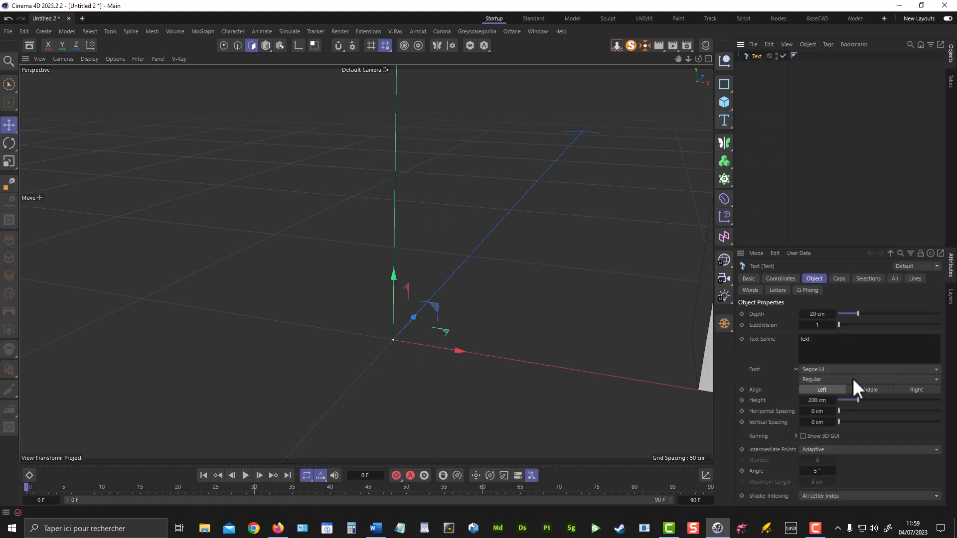
click(833, 371)
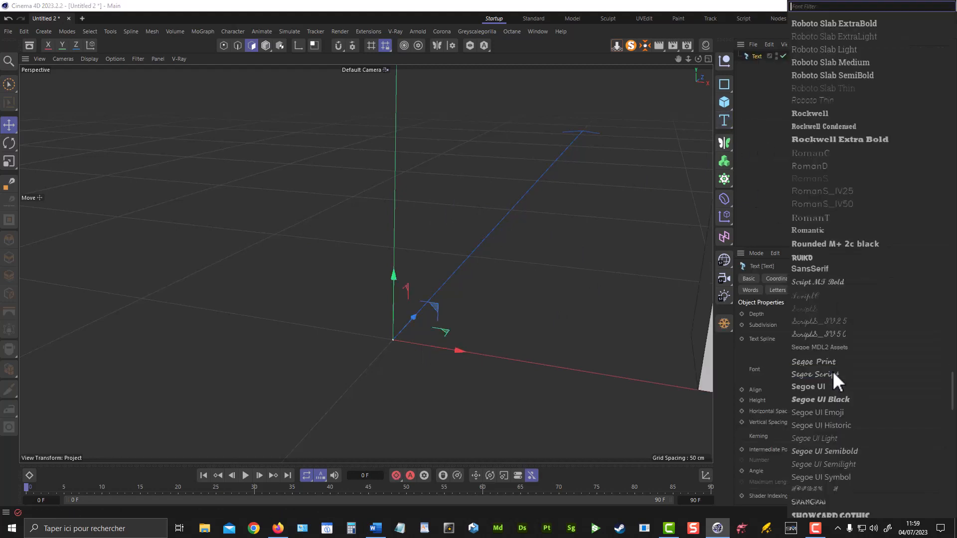
click(854, 242)
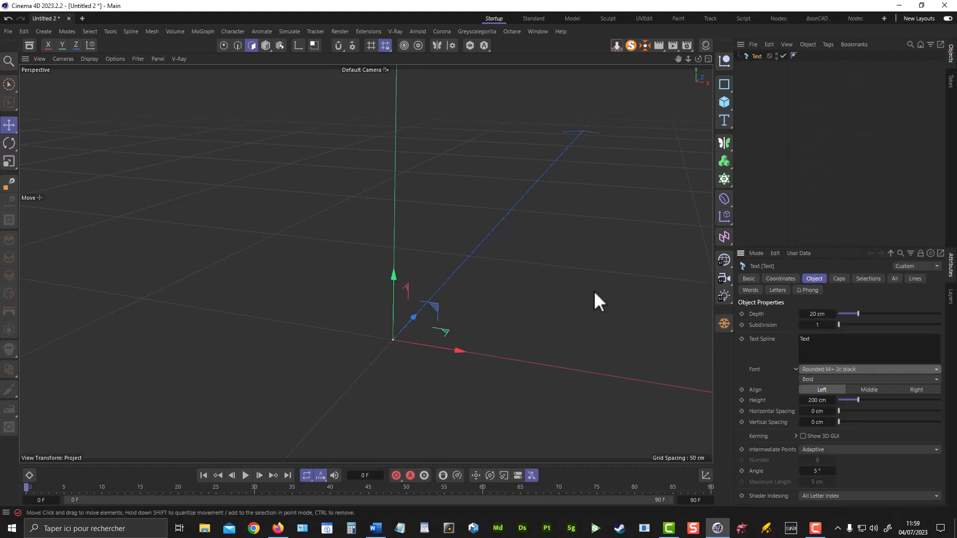
alt+right_drag(590, 280, 398, 313)
alt+middle_drag(553, 272, 452, 300)
alt+middle_drag(560, 208, 460, 290)
scroll(559, 253, down, 6)
alt+middle_drag(552, 243, 340, 225)
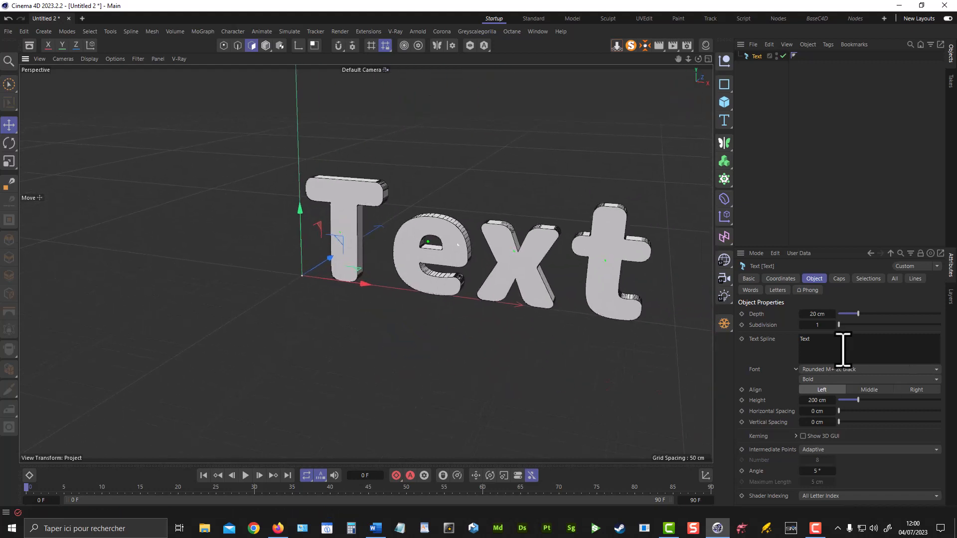
Step: Change the Text object's content to VIDEO and its alignment to Middle
double_click(842, 349)
text(VIDEO)
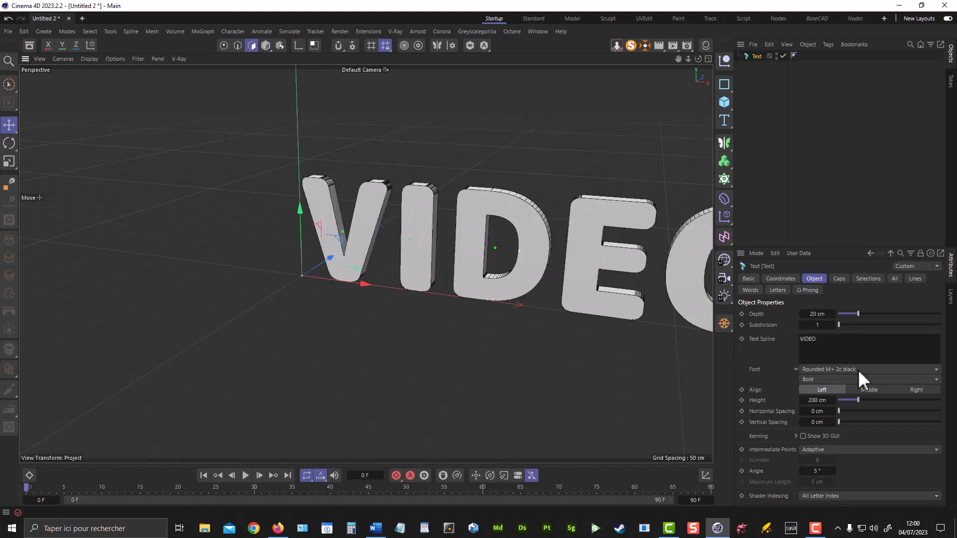
click(870, 390)
alt+drag(353, 242, 428, 247)
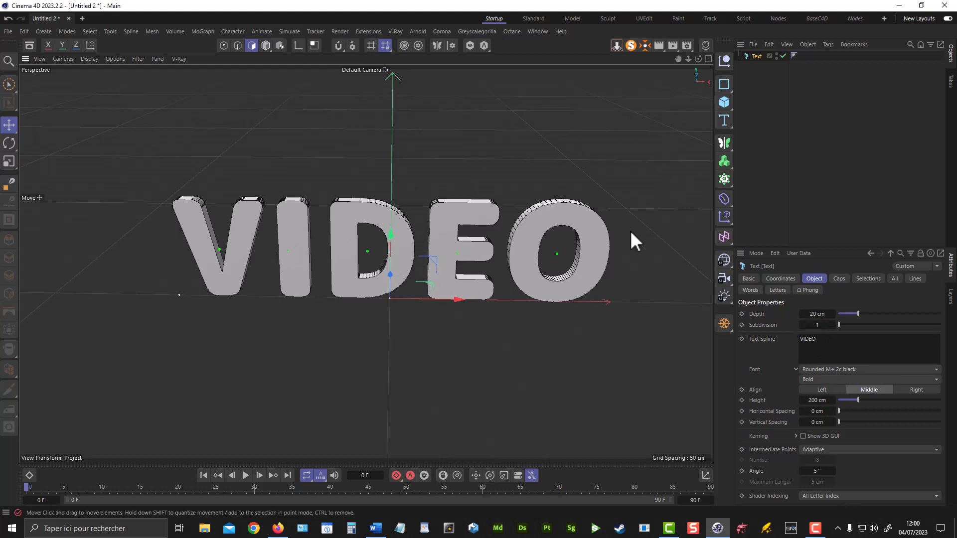
Step: Set the VIDEO text's Horizontal Spacing to 10 cm
click(814, 412)
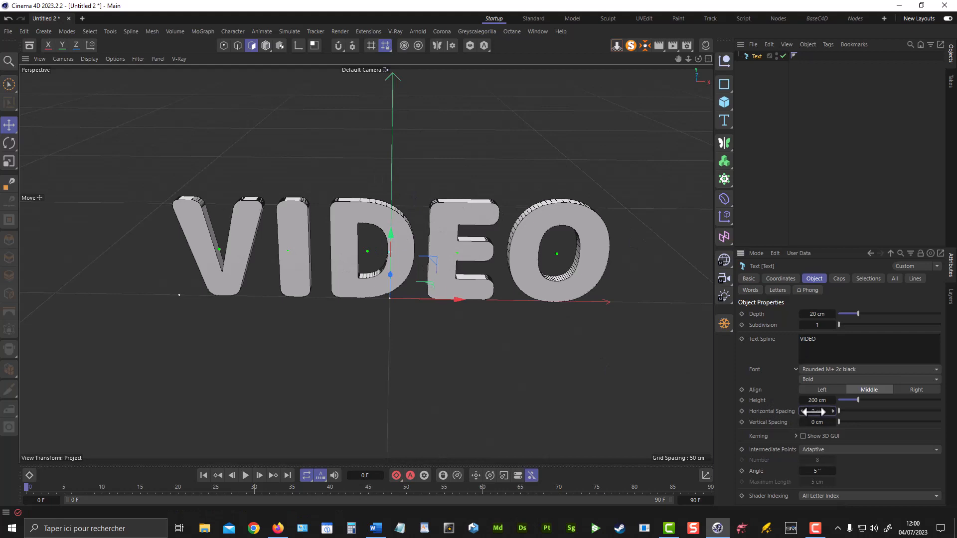
text(10)
key(Return)
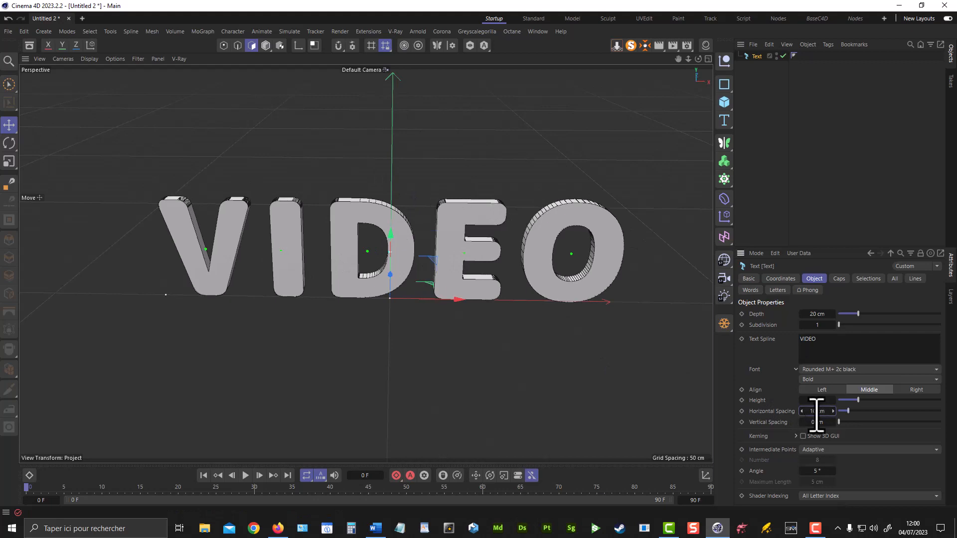
alt+drag(585, 244, 470, 193)
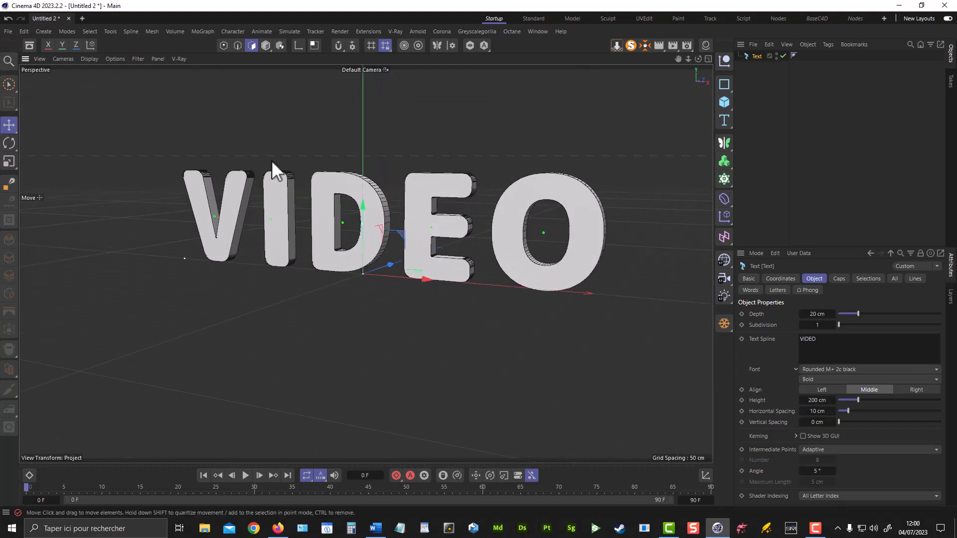
Step: Save the scene in the current project's Scene folder under the file name TextBaloon01
alt+drag(379, 200, 424, 205)
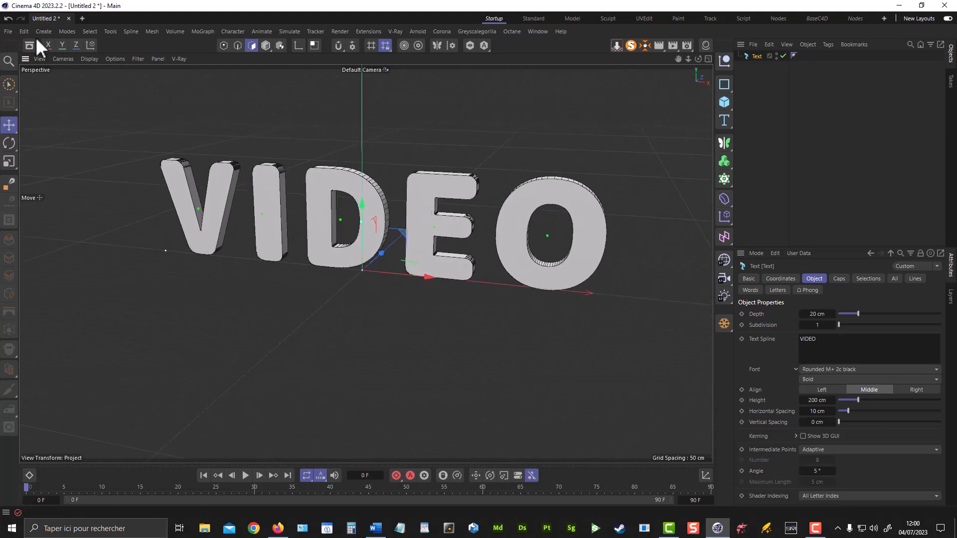
click(8, 31)
click(58, 172)
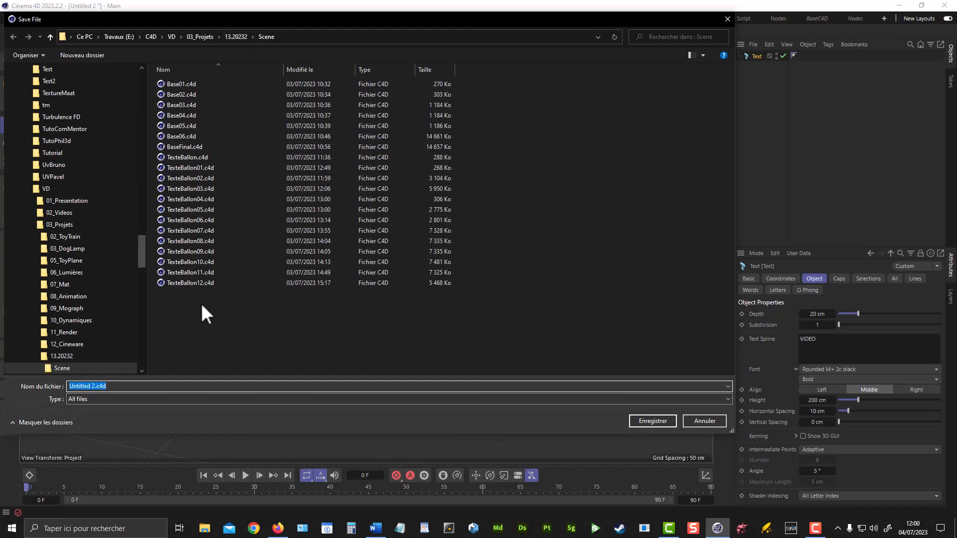
click(94, 389)
drag(95, 390, 46, 389)
text(TextBaloon01)
click(664, 421)
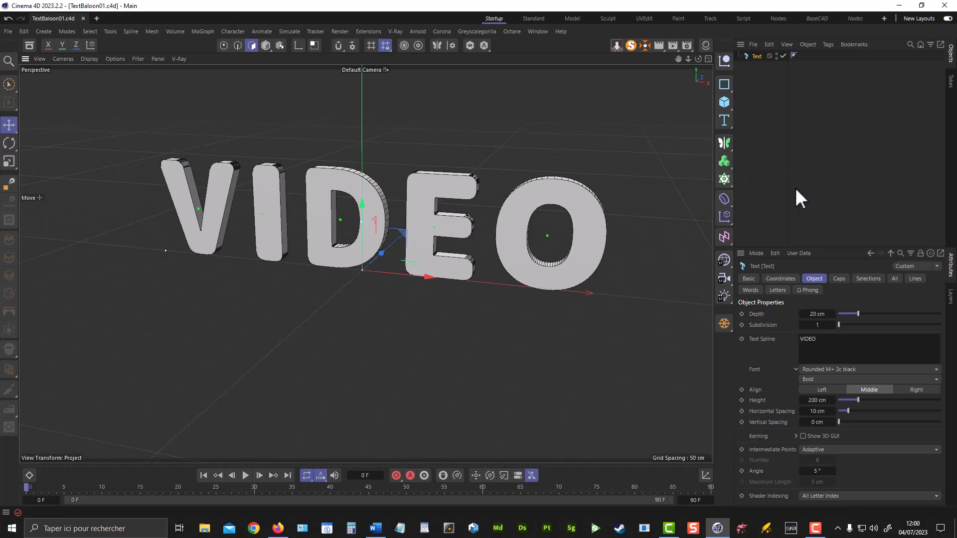
Step: Add a Volume Mesher and a Volume Builder, nesting the Text object in the Volume Builder and the Volume Builder in the Volume Mesher
click(726, 161)
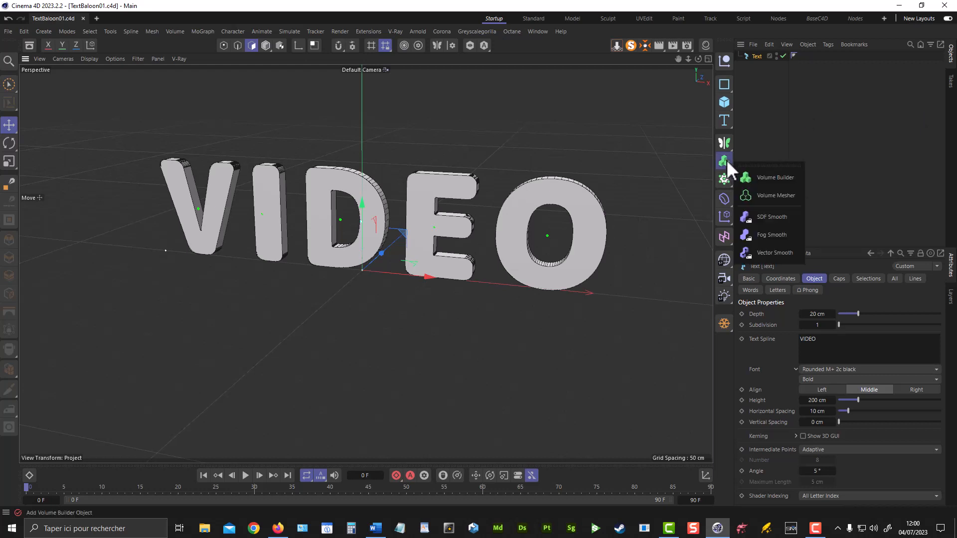
click(773, 196)
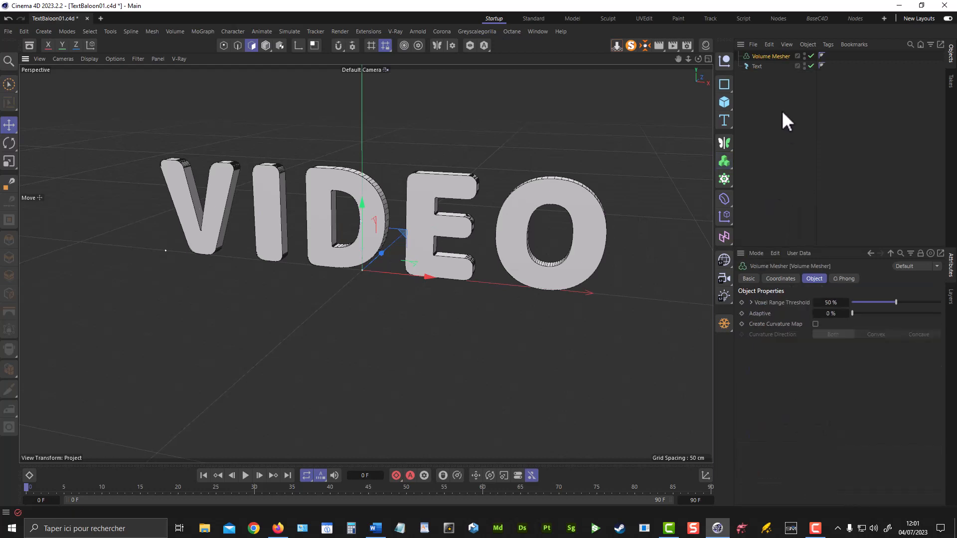
click(729, 163)
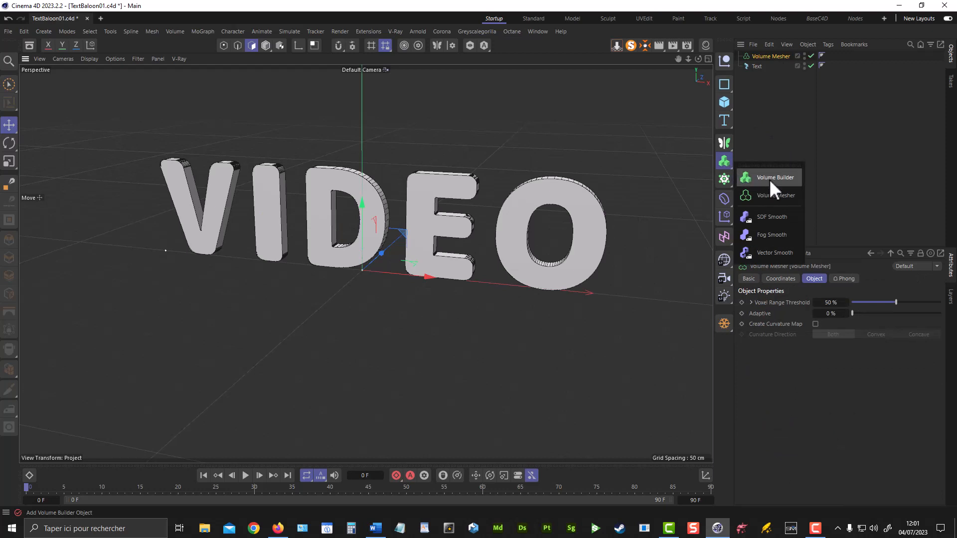
click(770, 179)
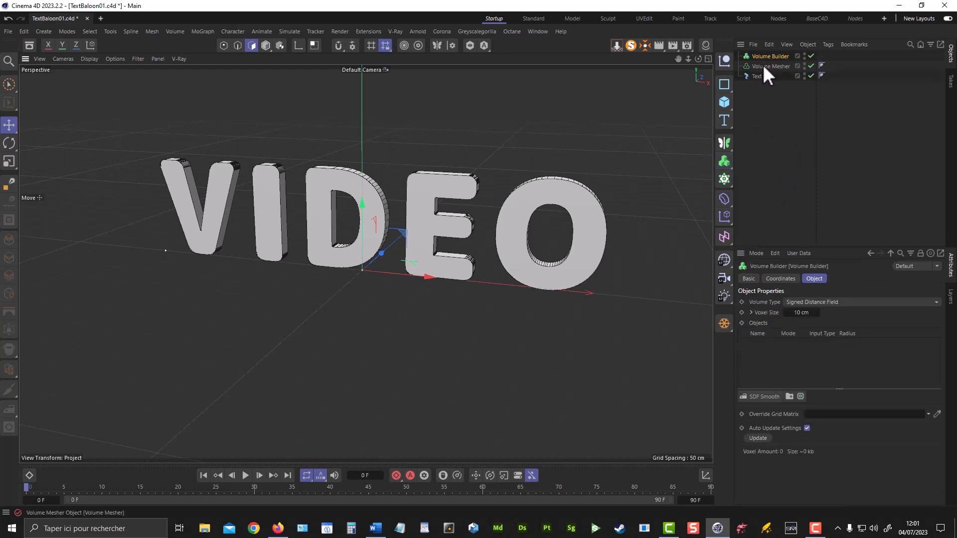
drag(766, 57, 779, 64)
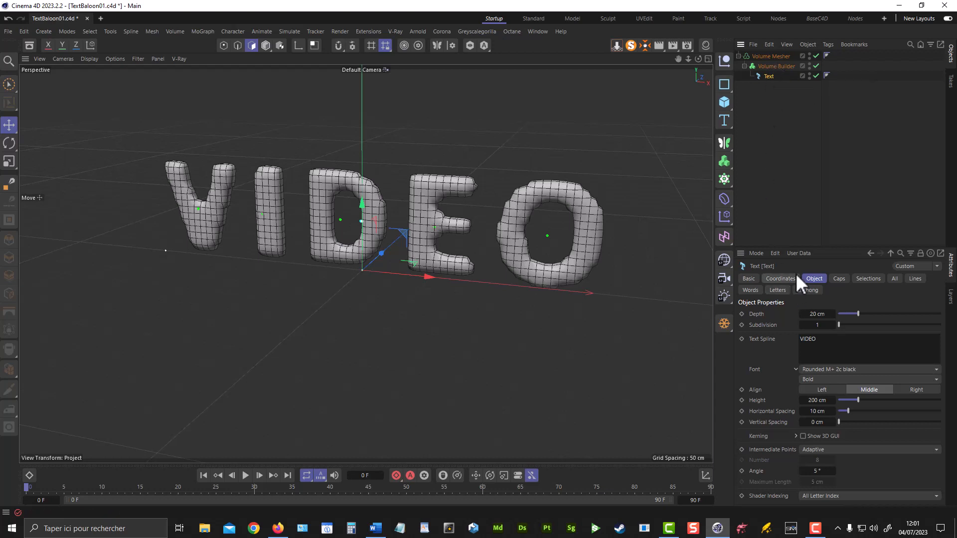
Step: Add an SDF Smooth filter to the Volume Builder and set its Voxel Size to 1 cm
click(768, 66)
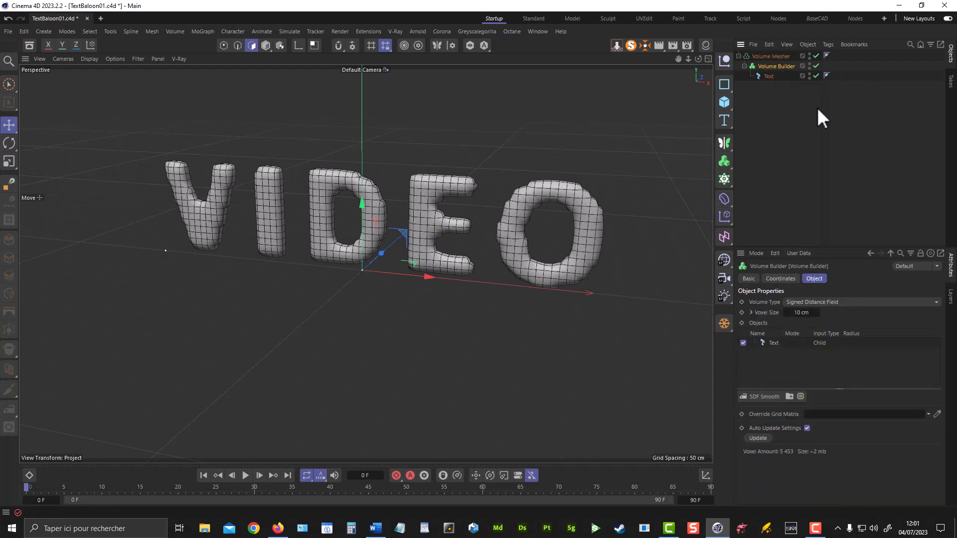
click(765, 397)
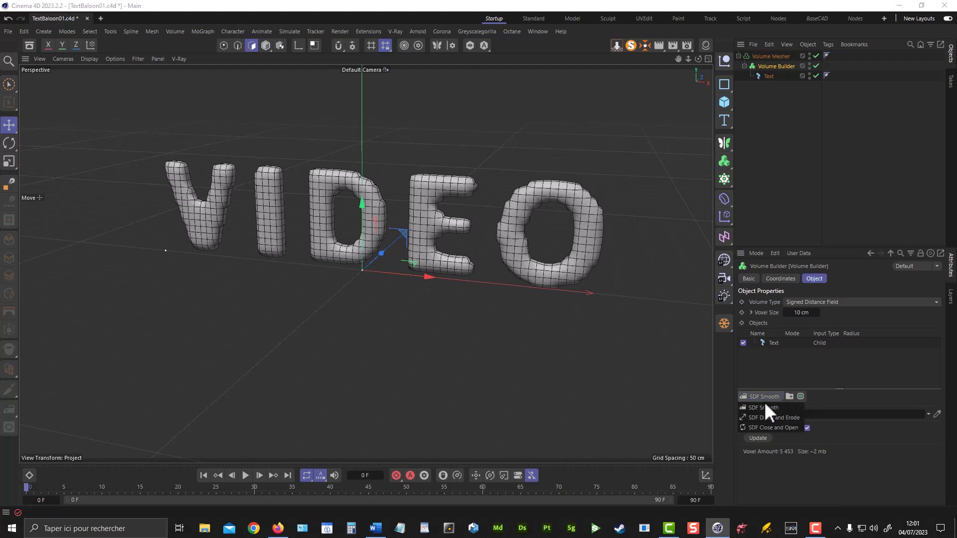
click(765, 408)
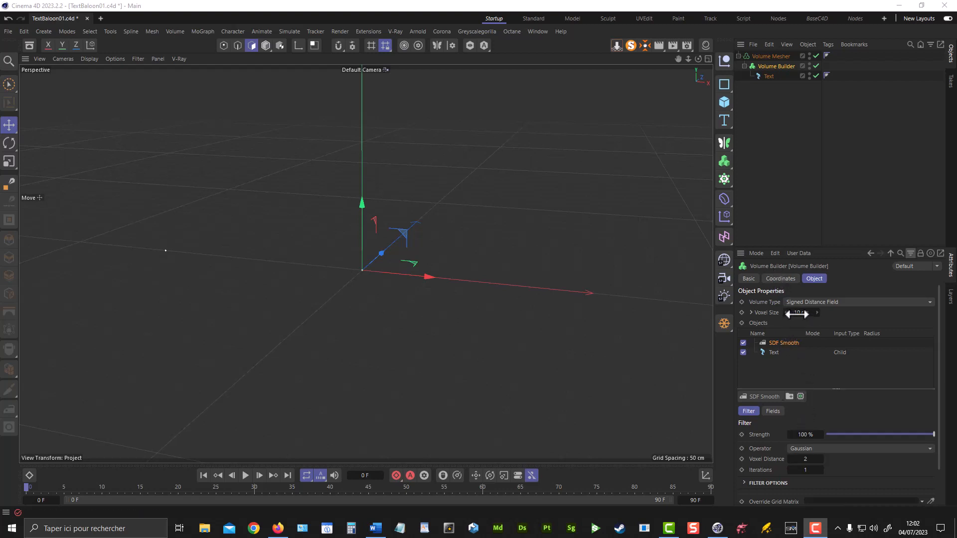
click(797, 313)
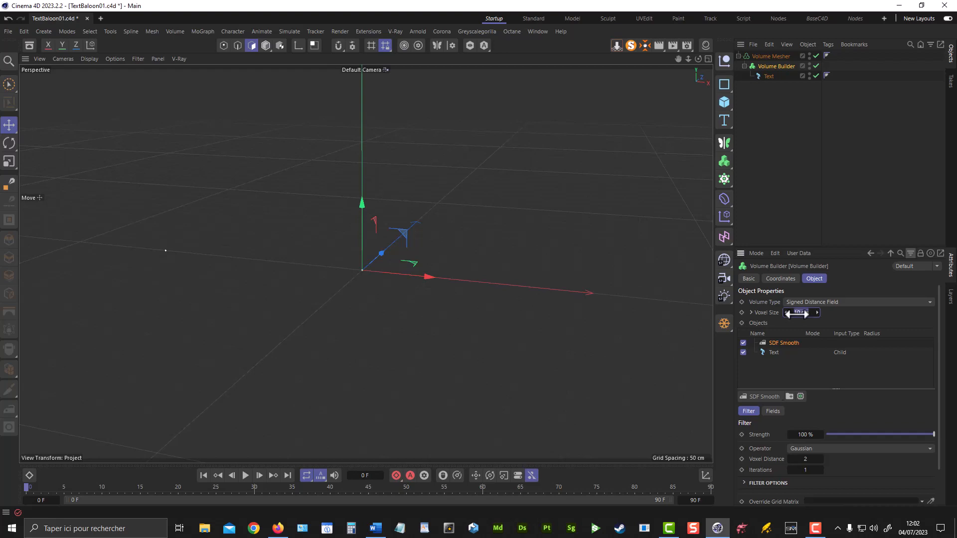
text(1)
key(Return)
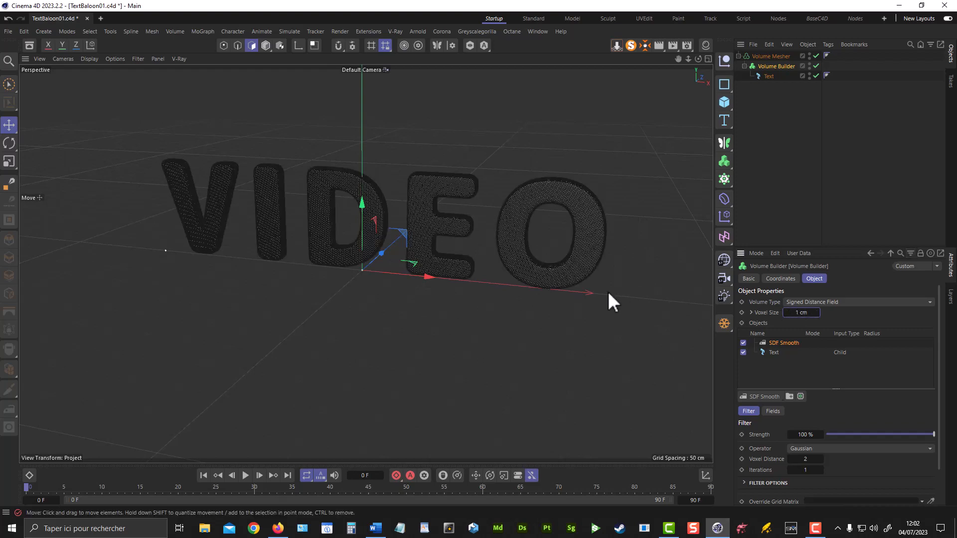
Step: Display the perspective view in Gouraud Shading without mesh lines
mouse_move(463, 254)
alt+mouse_down()
mouse_move(501, 248)
mouse_move(530, 262)
mouse_move(513, 237)
mouse_move(430, 226)
mouse_move(519, 239)
mouse_move(533, 229)
mouse_move(424, 251)
mouse_move(409, 242)
alt+mouse_up()
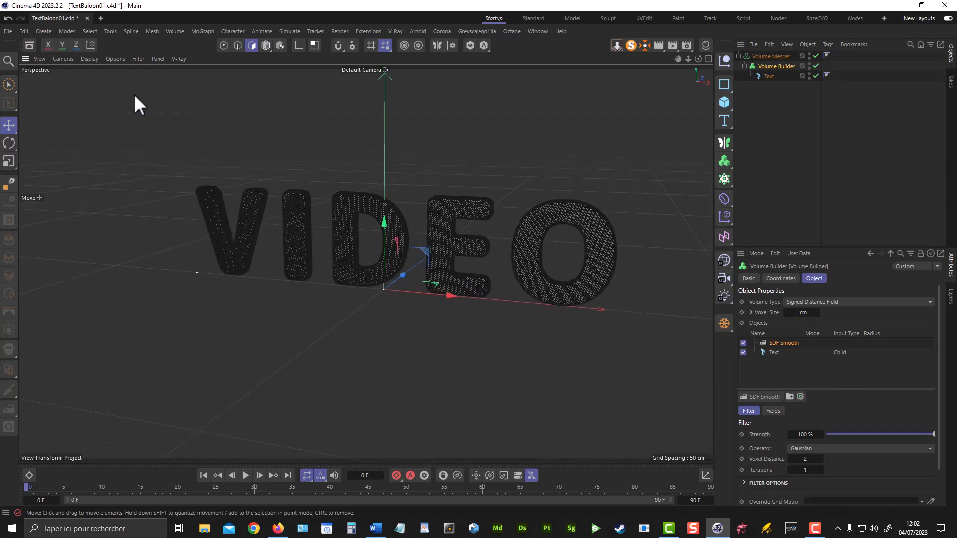
click(88, 59)
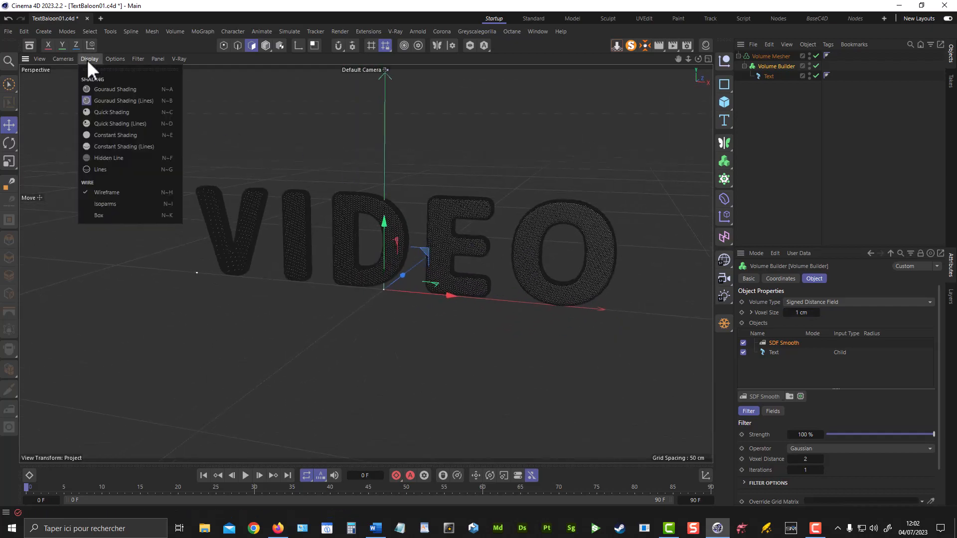
click(115, 90)
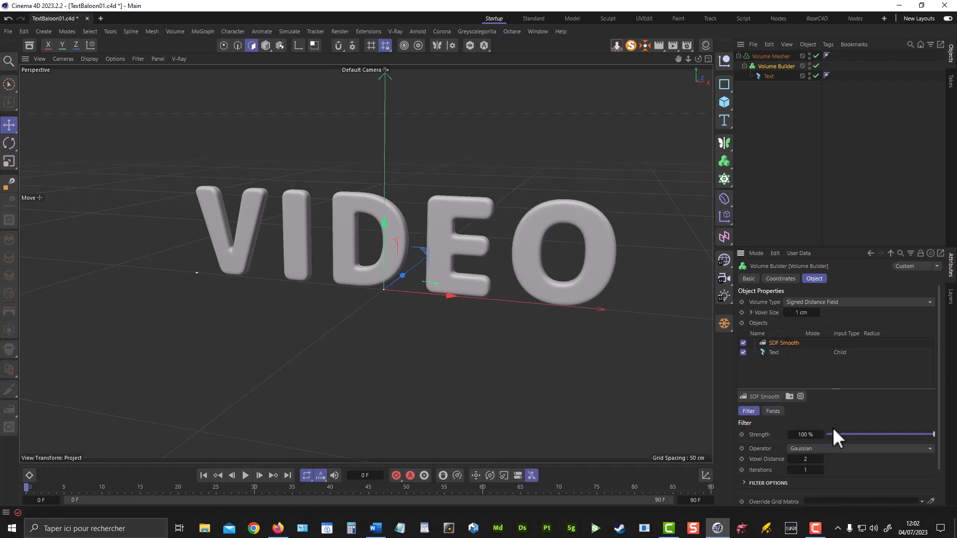
Step: Set the SDF Smooth filter's Voxel Distance to 4
double_click(804, 458)
text(4)
key(Return)
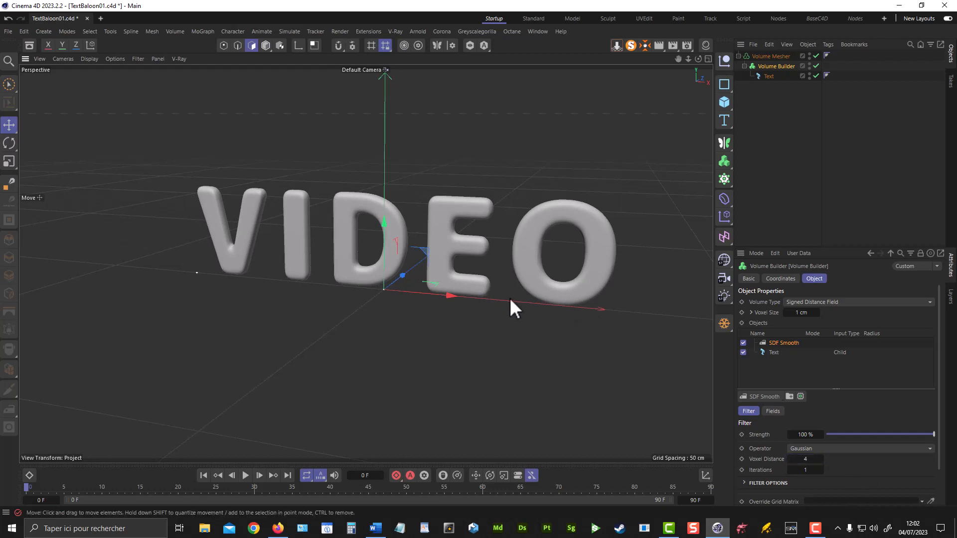
alt+drag(509, 298, 526, 284)
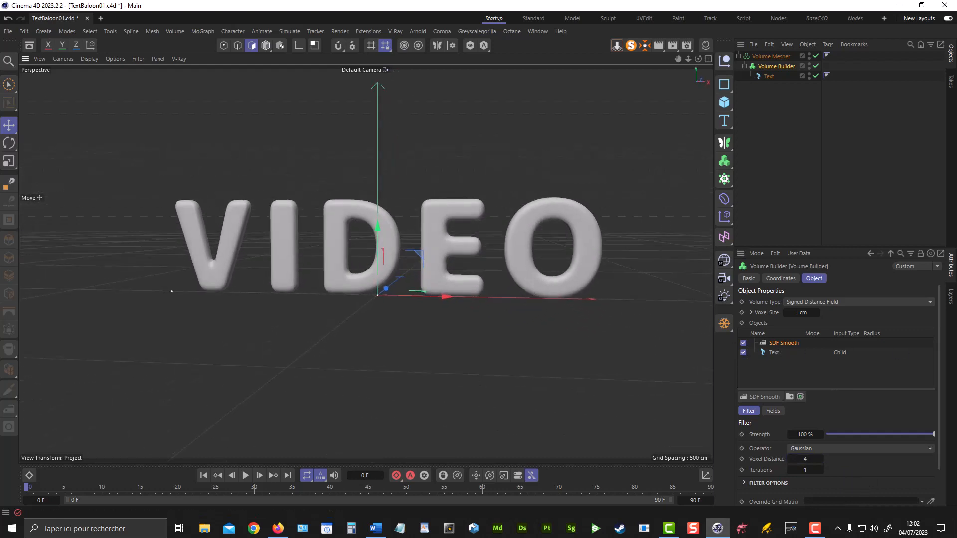
Step: Set the VIDEO Text object's Depth to 29 cm, comparing it with smaller depths from the side
click(767, 77)
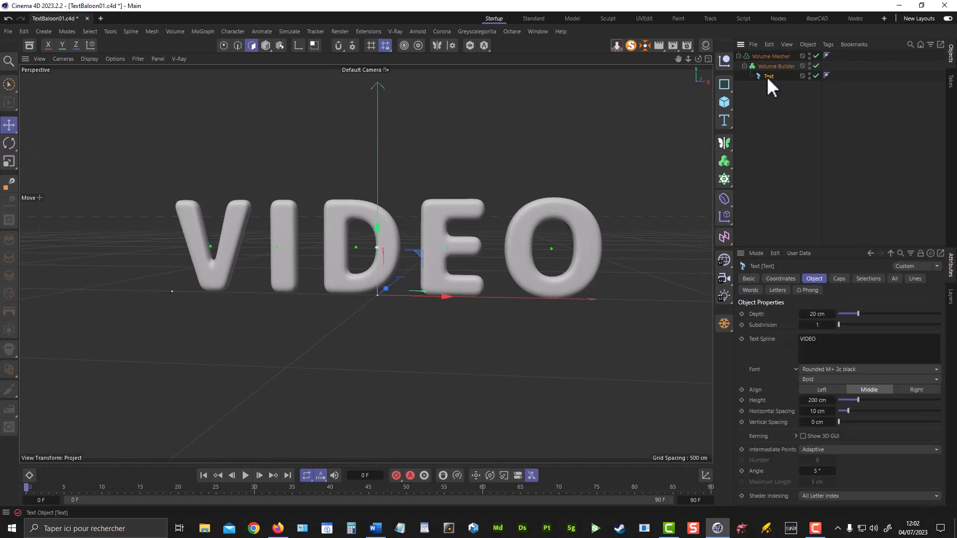
double_click(814, 315)
text(25)
key(Return)
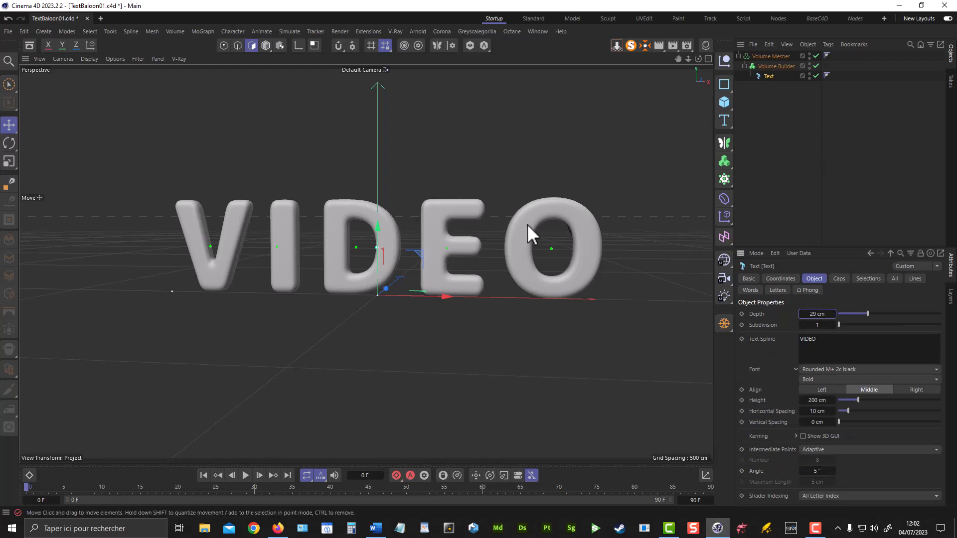
alt+drag(527, 225, 379, 252)
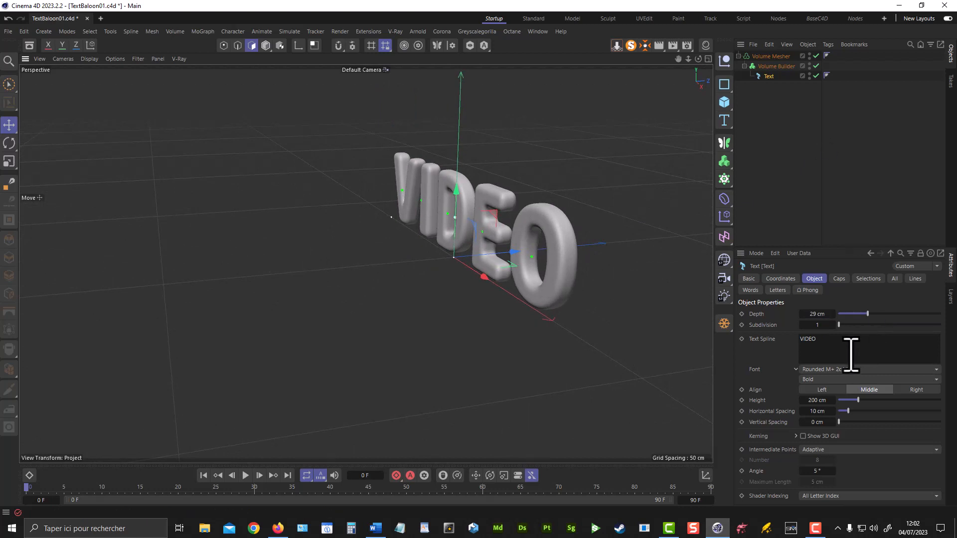
click(802, 314)
click(802, 313)
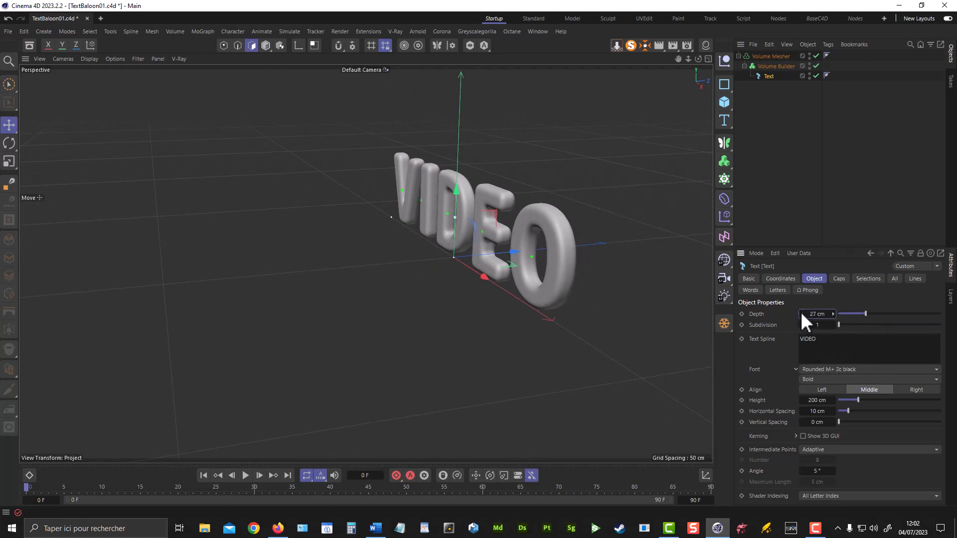
click(801, 314)
click(801, 313)
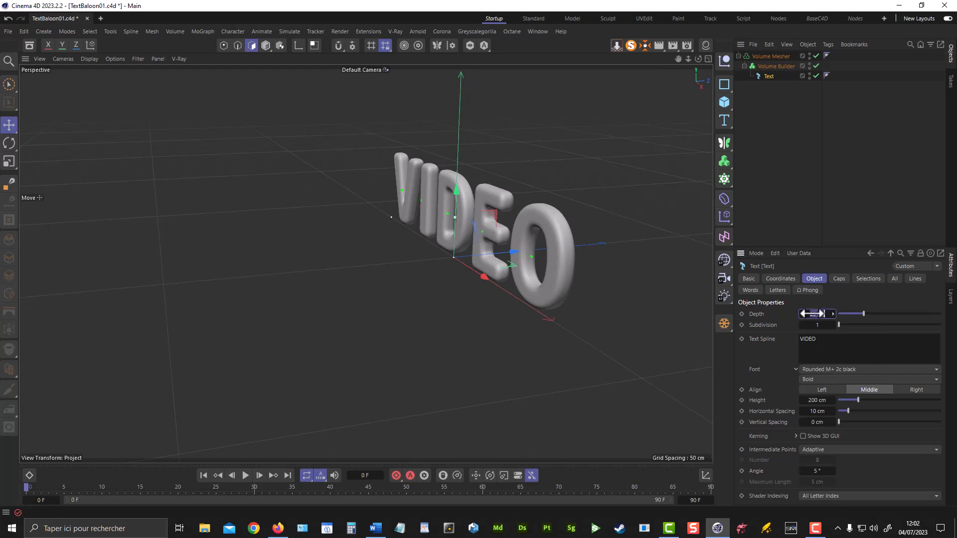
drag(811, 313, 813, 313)
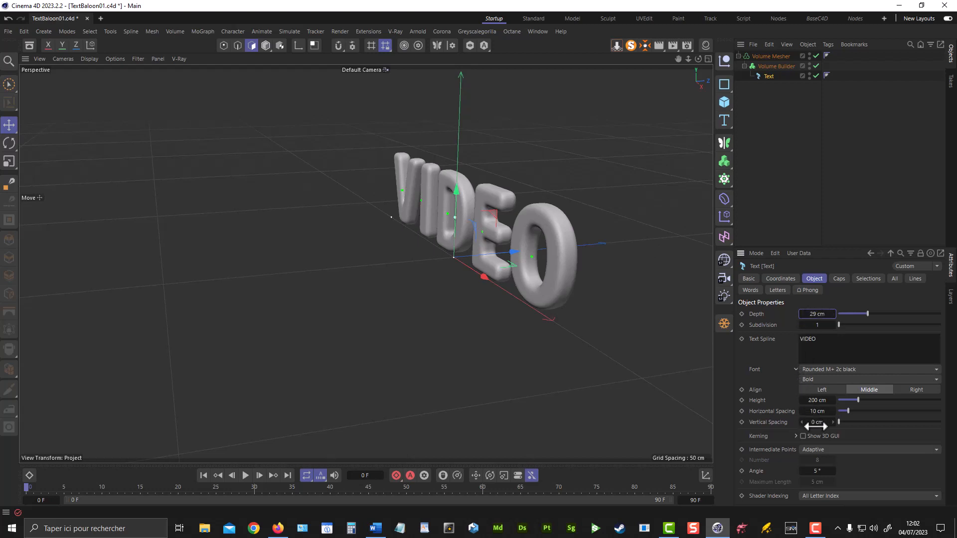
Step: Add an SDF Dilate and Erode filter to the Volume Builder and set its Offset to 3.6 cm
click(770, 66)
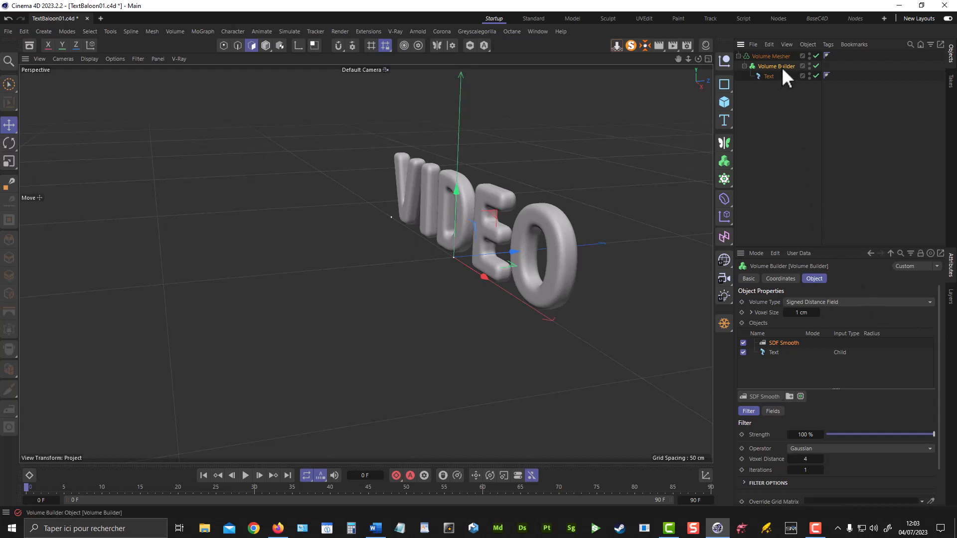
click(774, 397)
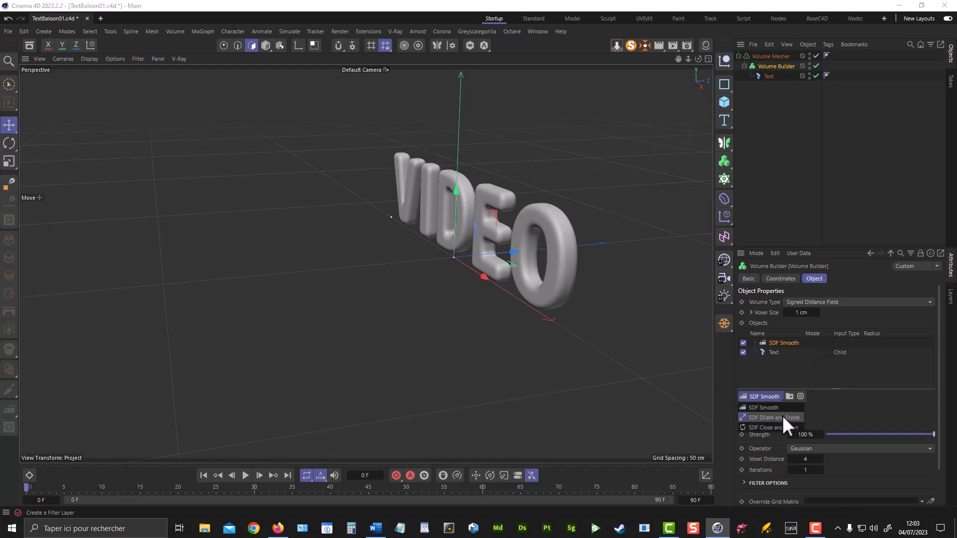
click(782, 417)
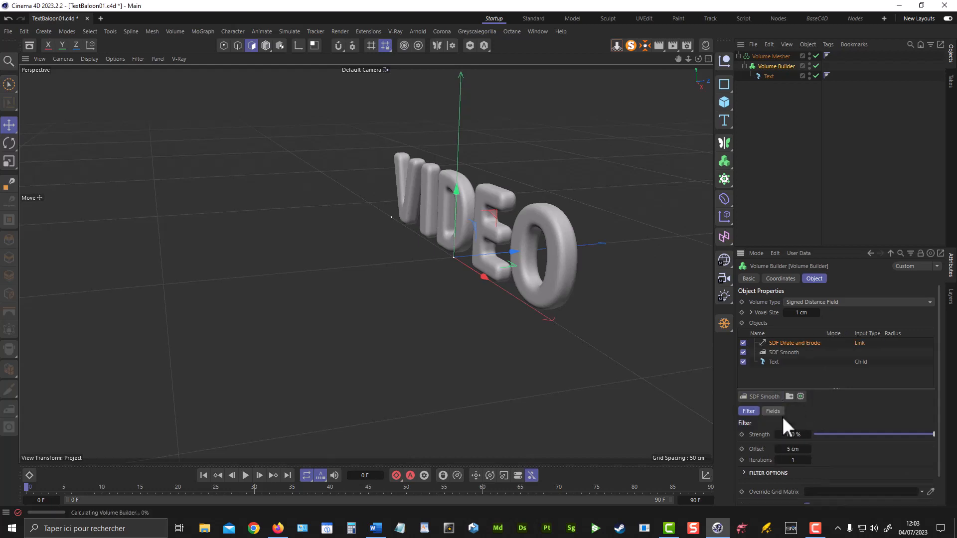
alt+drag(528, 241, 420, 258)
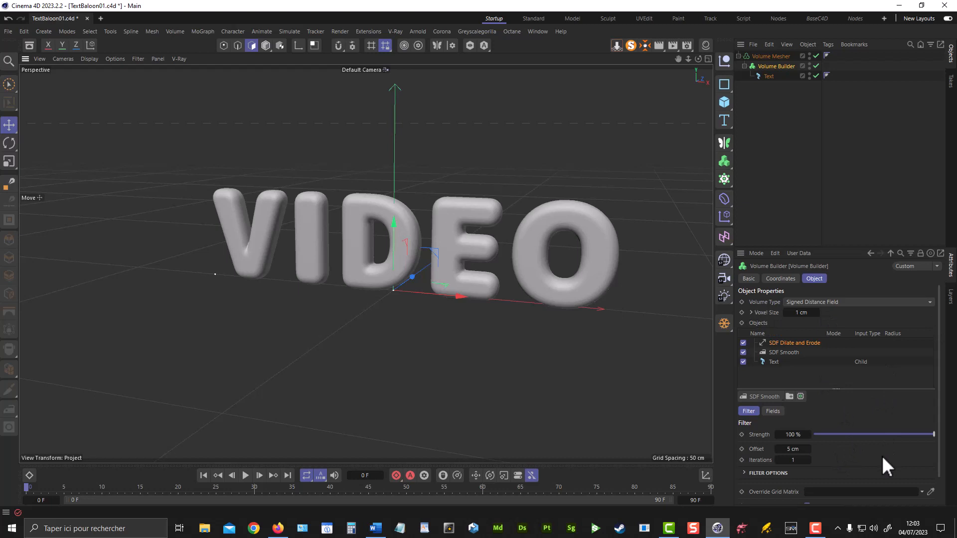
click(790, 449)
key(Return)
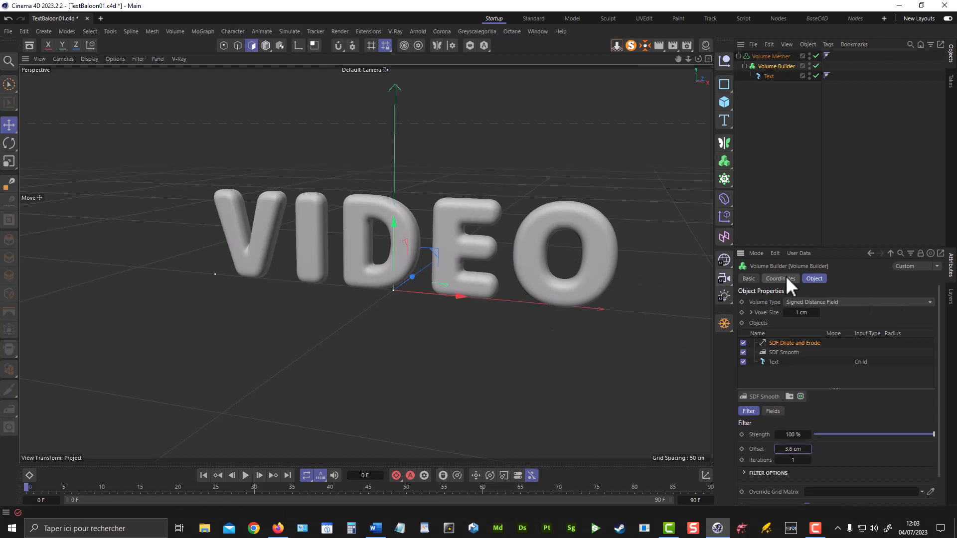
Step: Try a Voxel Distance of 6 on the SDF Smooth filter
click(790, 351)
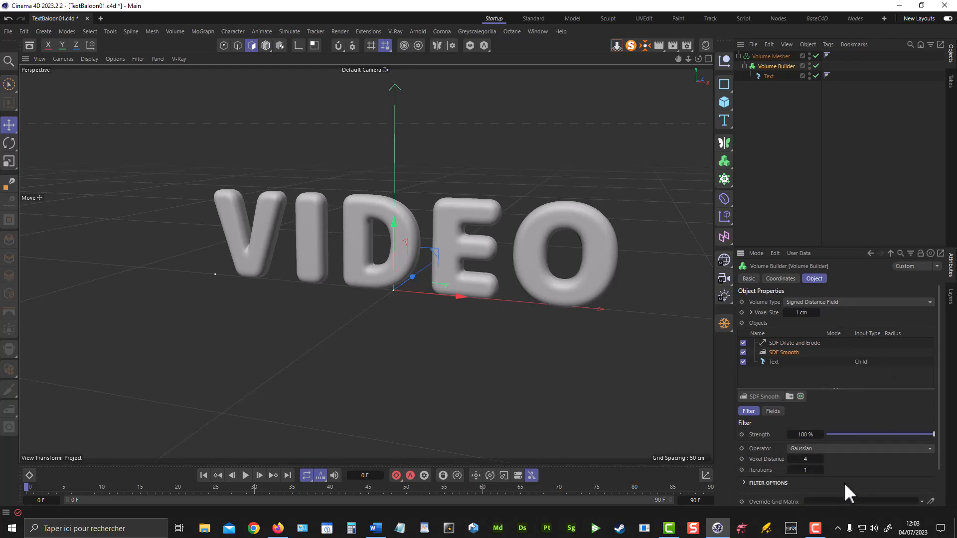
click(807, 459)
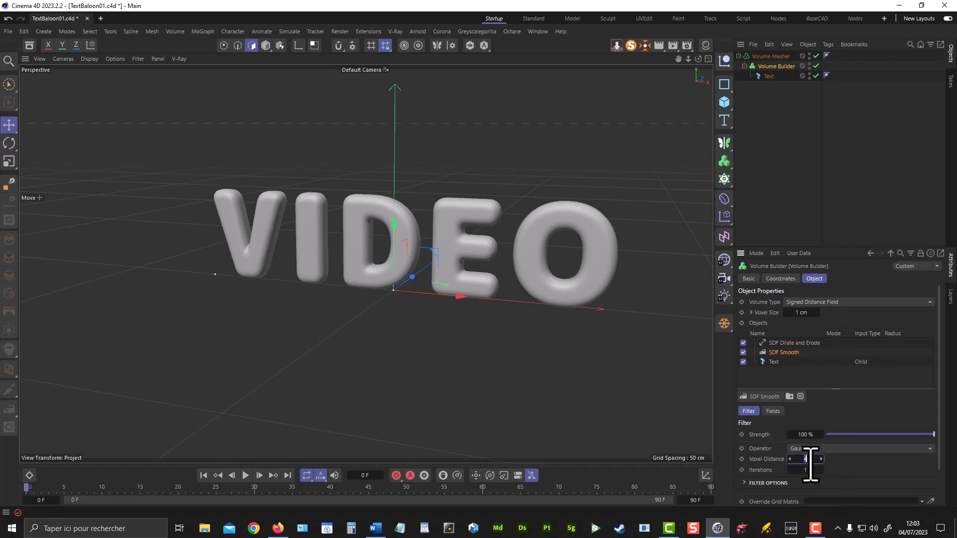
text(6)
key(Return)
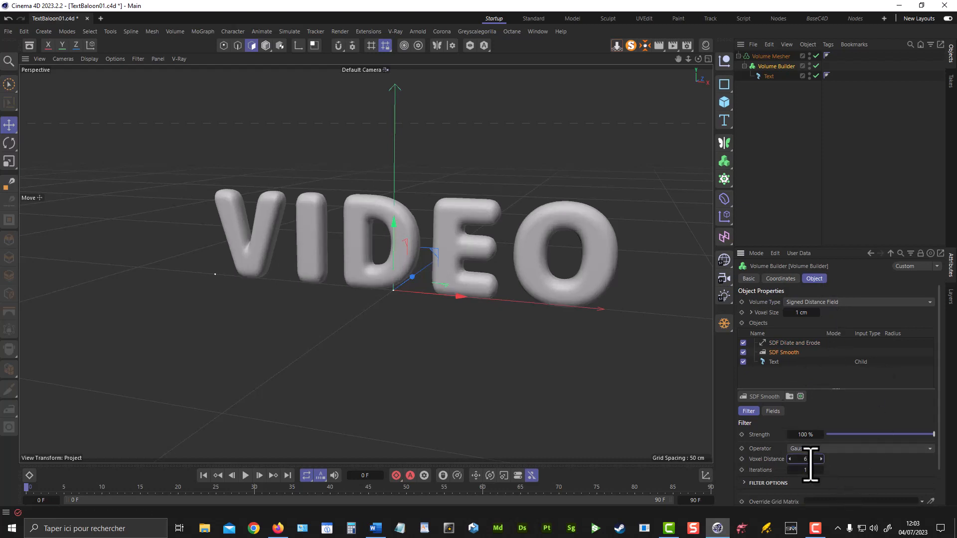
Step: Switch the view to Gouraud Shading (Lines) and set the SDF Smooth filter's Voxel Distance to 4
click(90, 59)
click(98, 100)
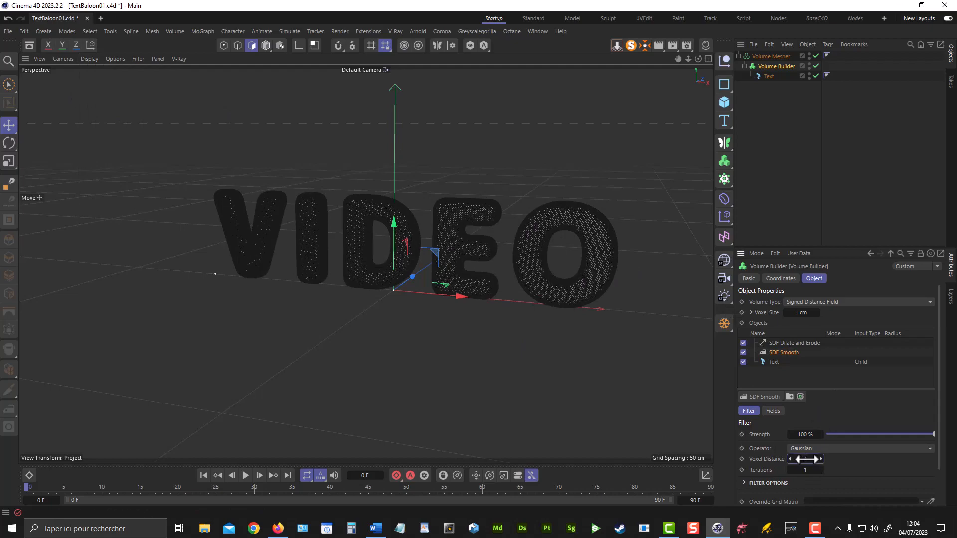
drag(807, 459, 798, 459)
scroll(630, 273, up, 4)
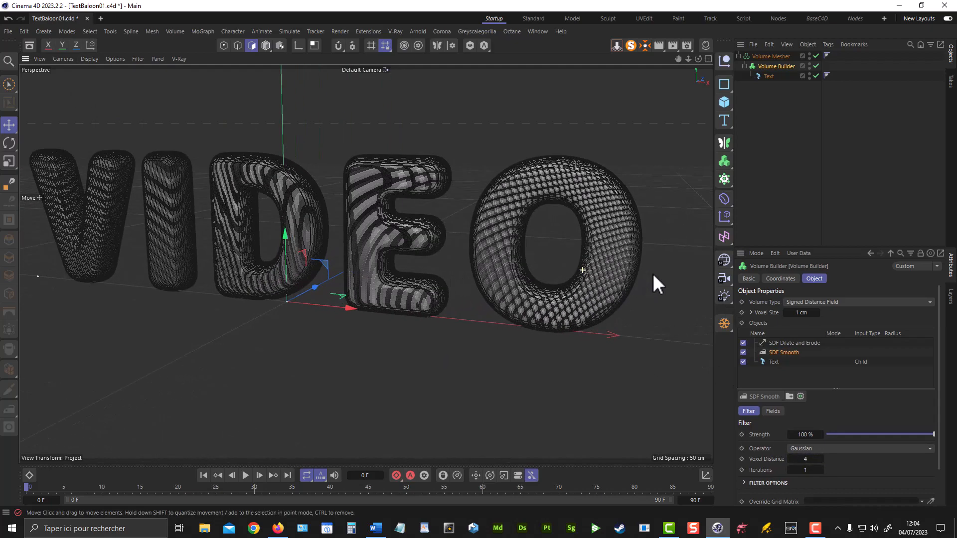
scroll(607, 258, up, 2)
alt+middle_drag(616, 249, 617, 245)
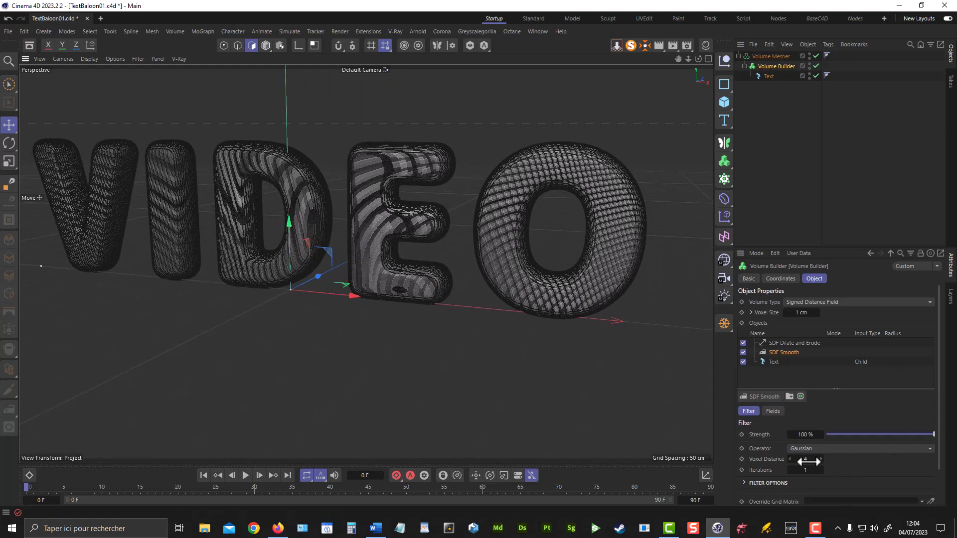
Step: Set the SDF Smooth filter's Voxel Distance to 6 and the Volume Builder's Voxel Size to 1.5 cm
double_click(805, 460)
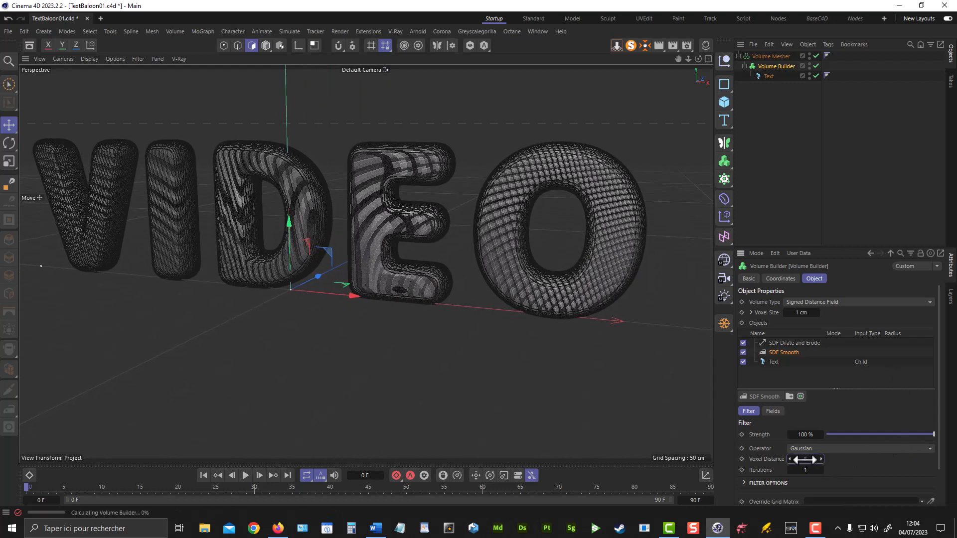
text(6)
key(Return)
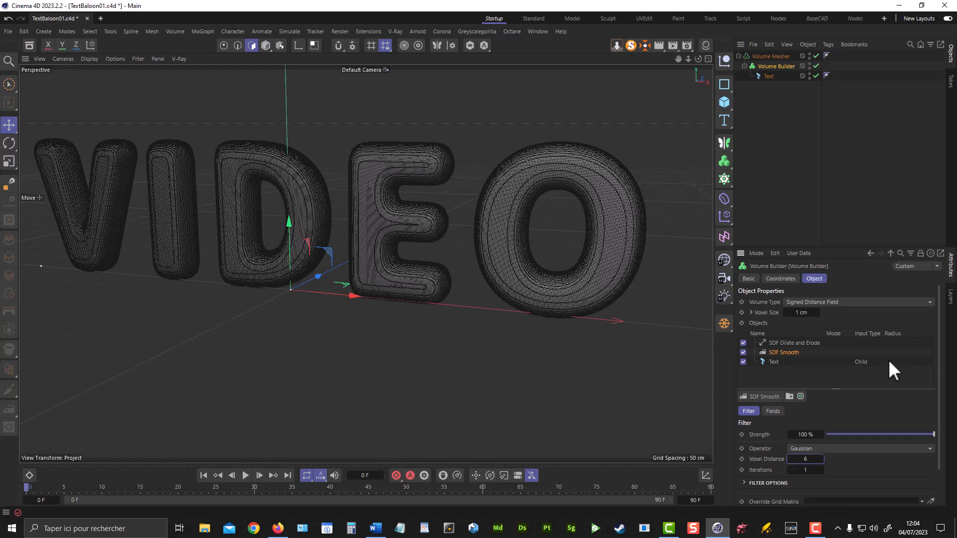
double_click(801, 313)
text(1.5)
key(Return)
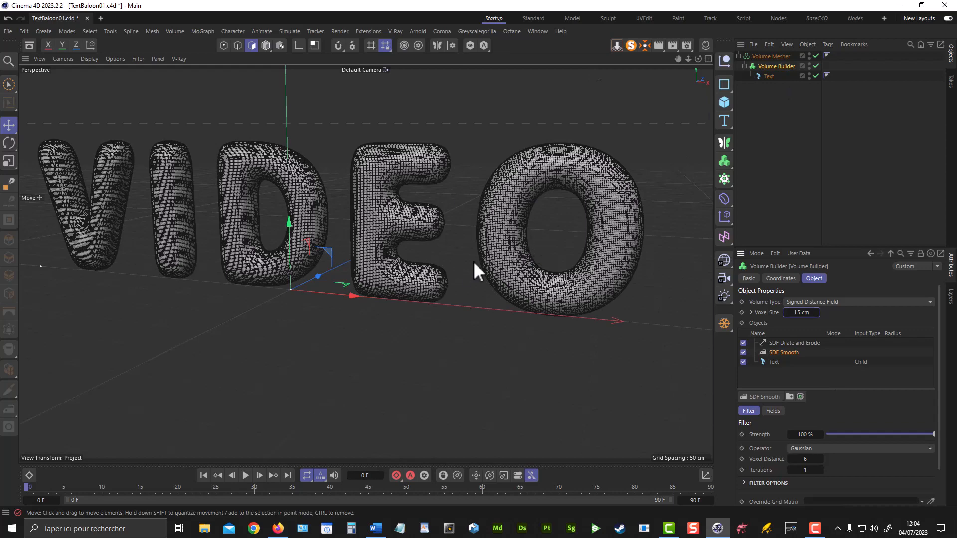
alt+drag(474, 262, 470, 229)
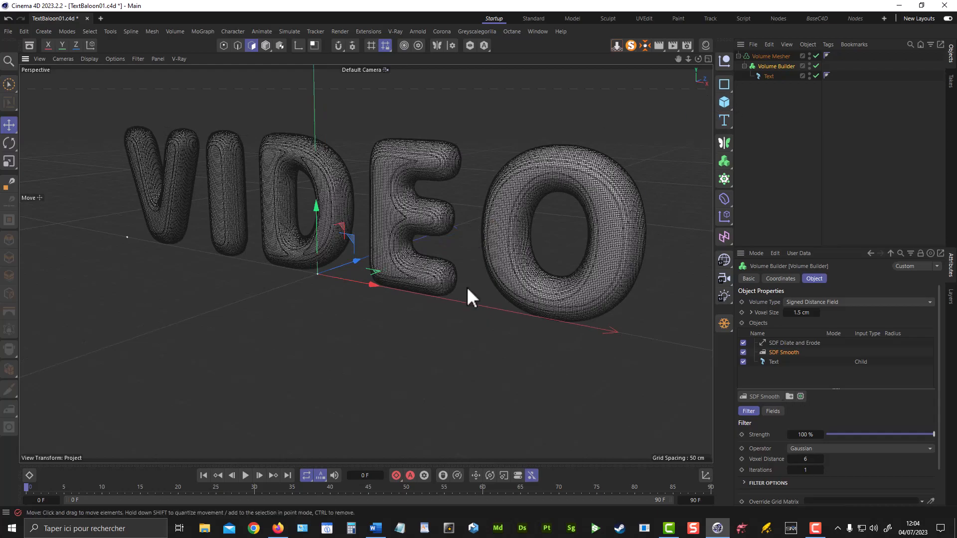
alt+drag(373, 209, 622, 172)
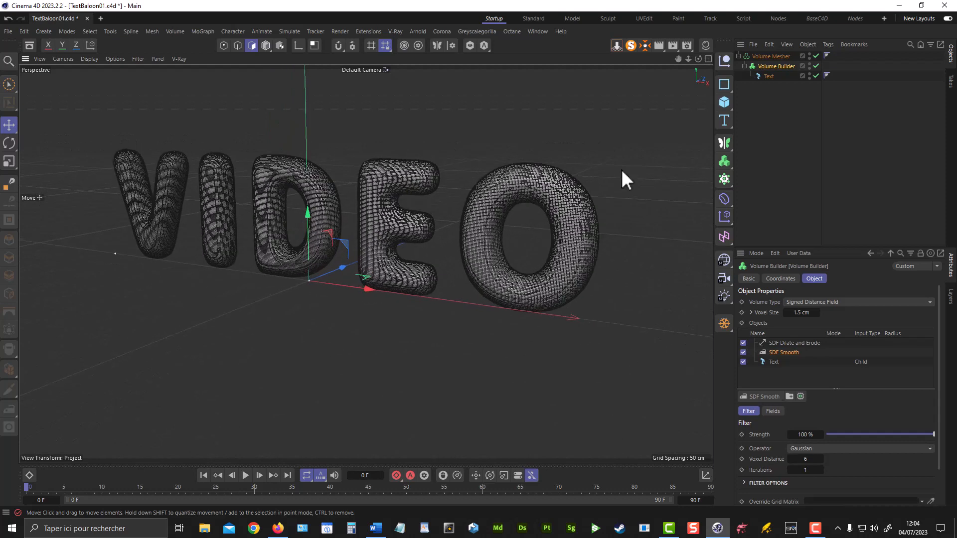
Step: Add a Remesh generator and make the Volume Mesher its child
click(726, 162)
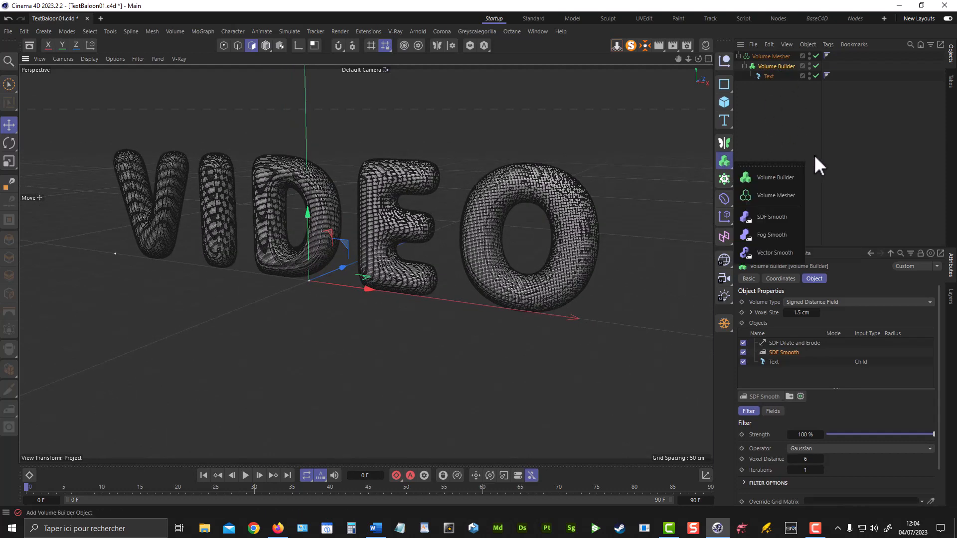
click(727, 145)
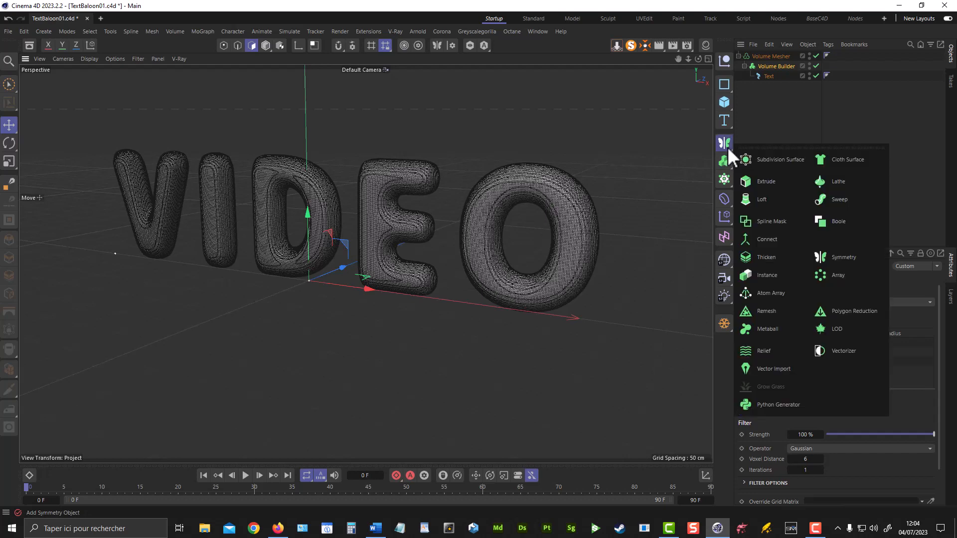
click(777, 311)
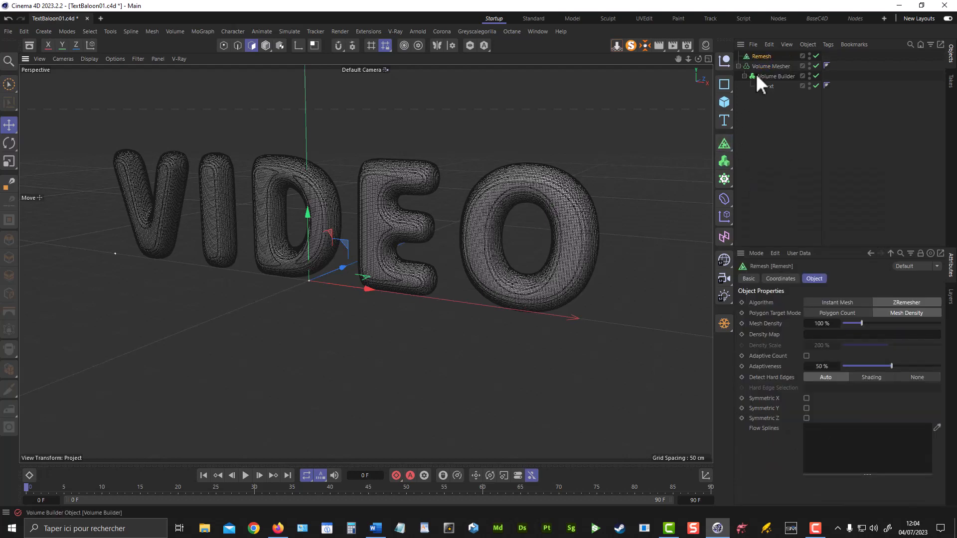
drag(763, 66, 765, 55)
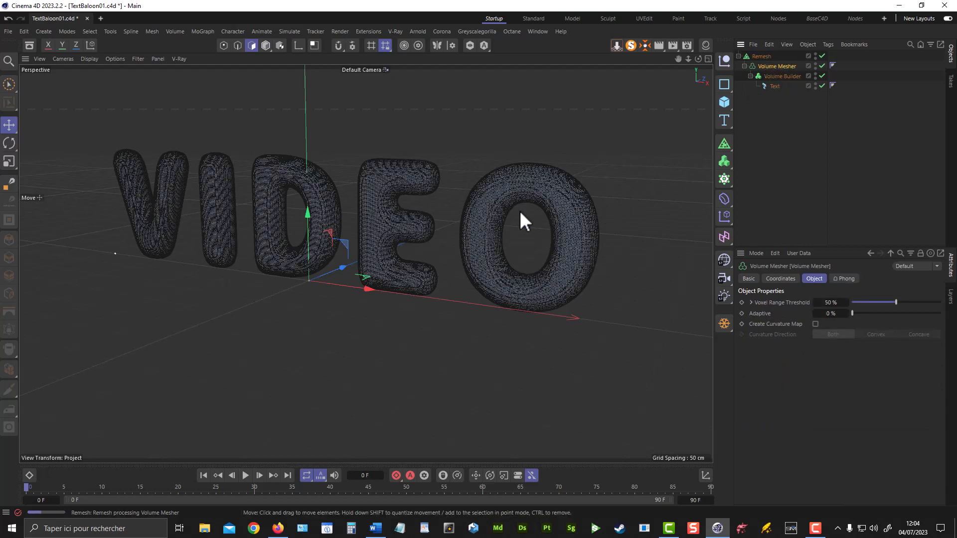
Step: Save the remeshed scene as a new incremental version, TextBaloon02
alt+drag(454, 233, 449, 194)
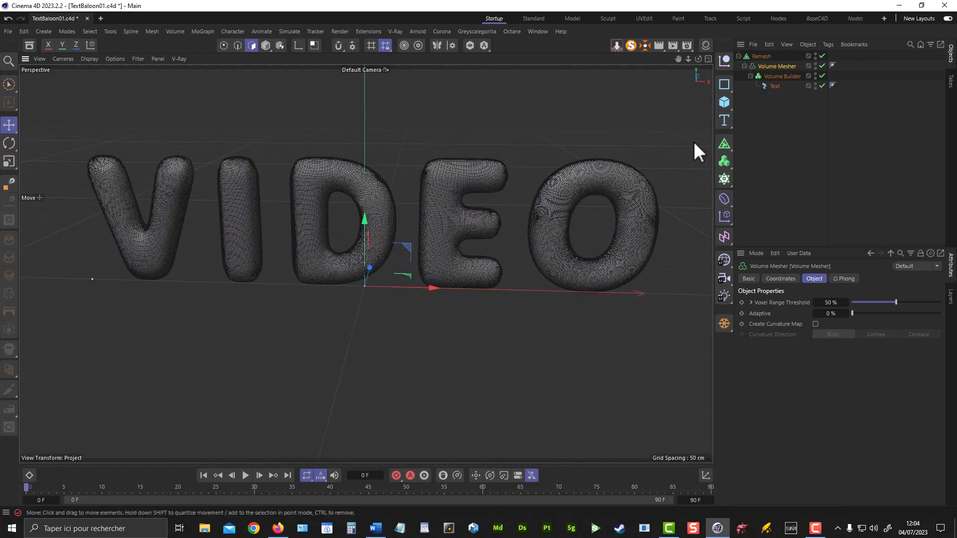
click(8, 30)
click(58, 187)
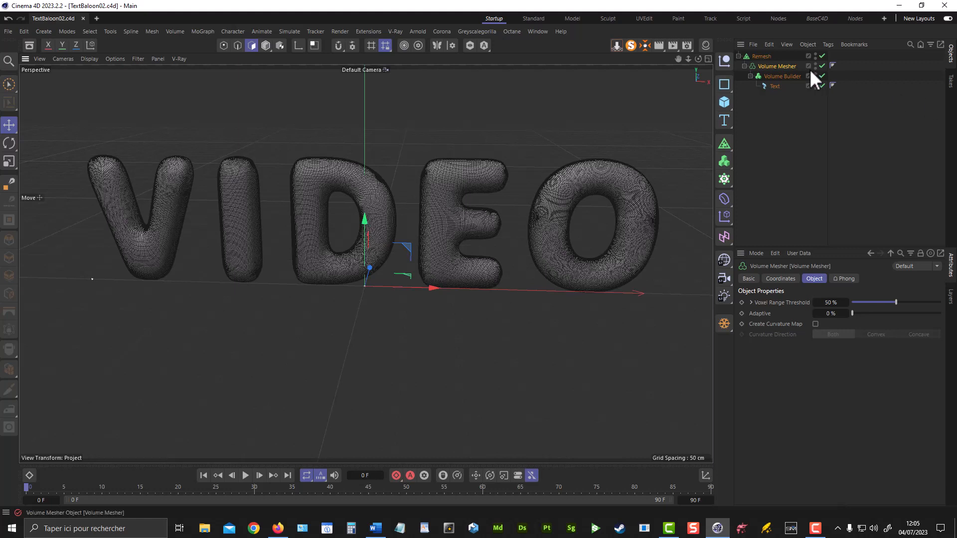
Step: Set the Remesh object's Mesh Density to 35% and switch the view to Gouraud Shading without lines
click(759, 57)
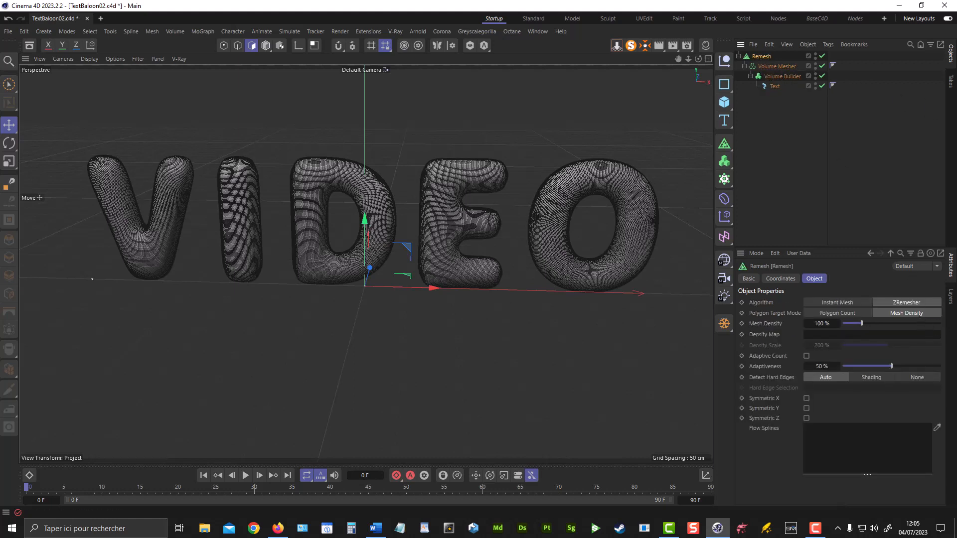
double_click(822, 324)
text(35)
key(Return)
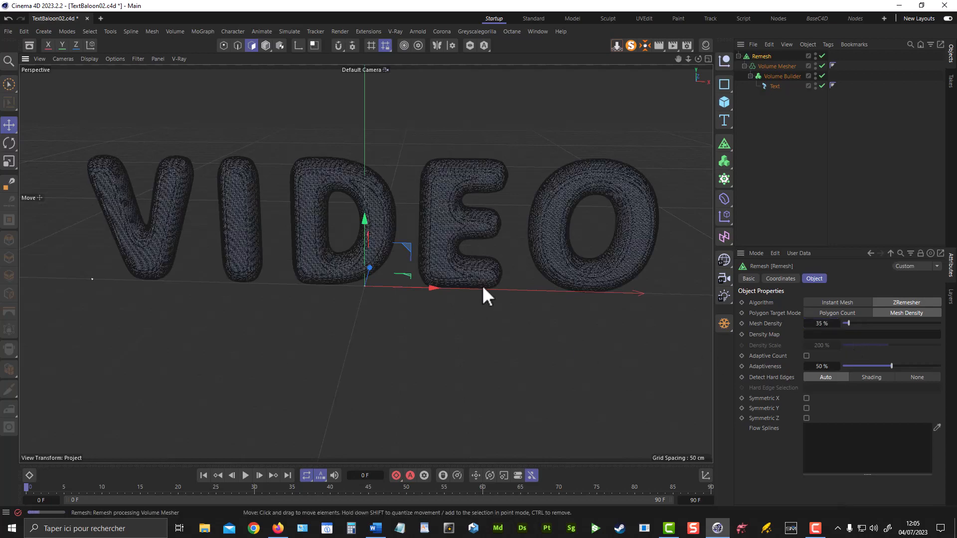
click(91, 58)
click(107, 88)
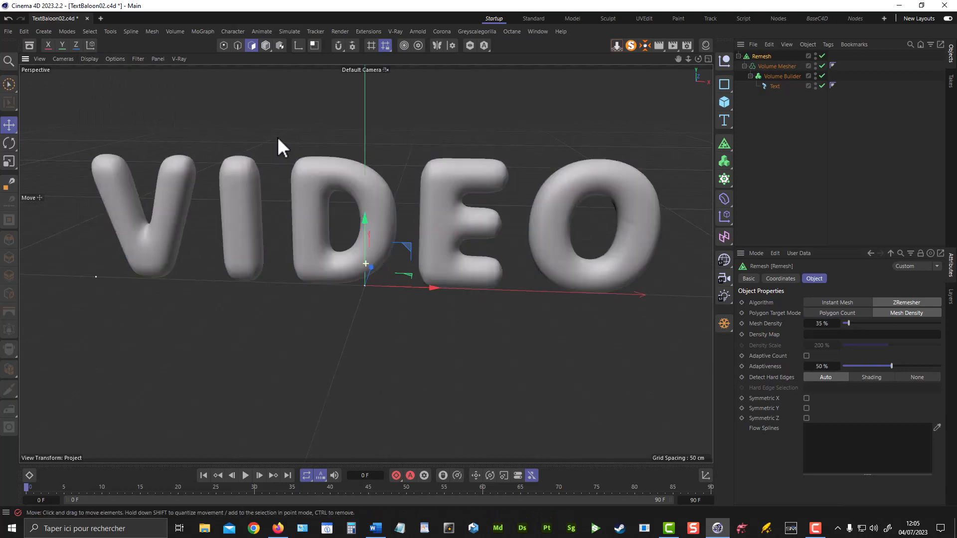
Step: Set the viewport display to shading with lines to reveal the wireframe on the VIDEO letters
mouse_move(277, 136)
alt+mouse_down()
mouse_move(249, 134)
mouse_move(287, 132)
alt+mouse_up()
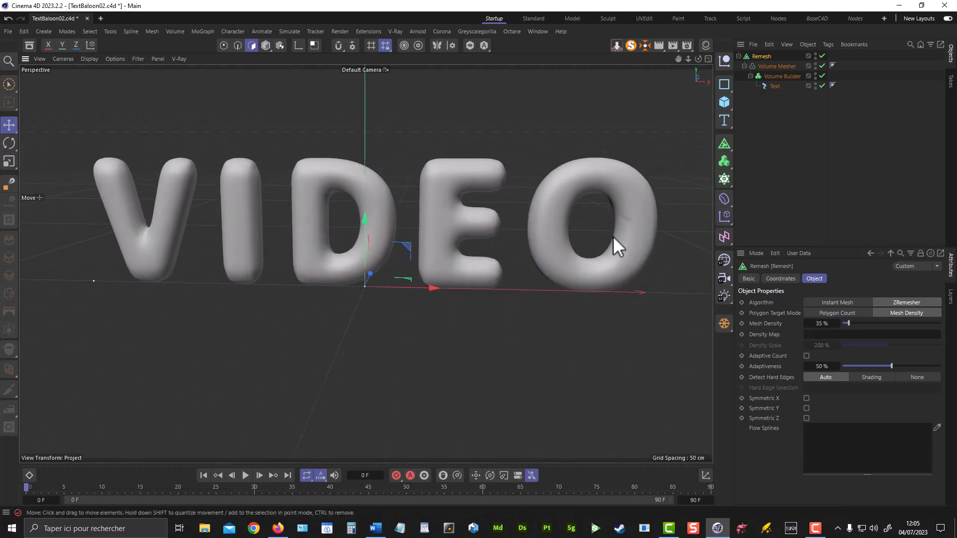
click(113, 59)
mouse_move(88, 59)
click(99, 102)
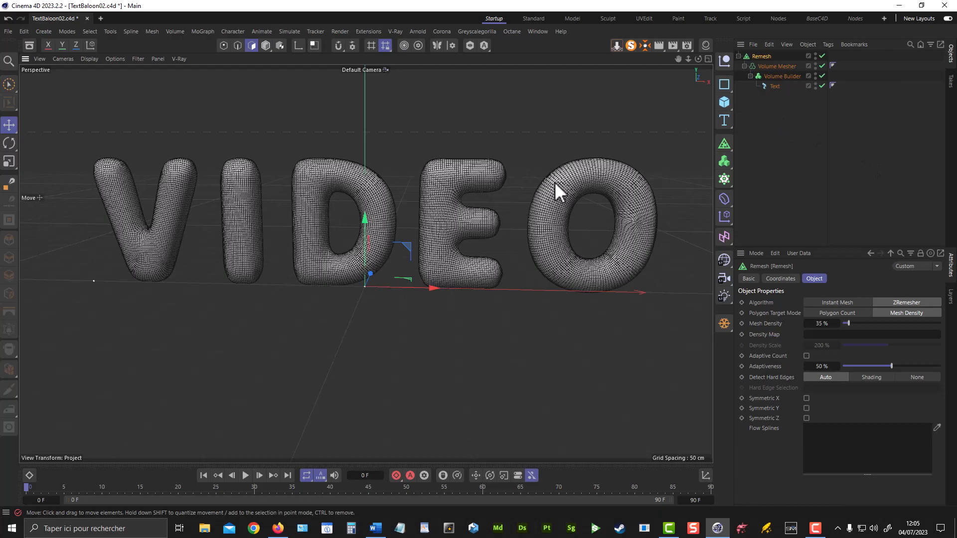
Step: Examine the remeshed topology of the VIDEO letters up close and from several angles
alt+drag(555, 182, 420, 143)
alt+right_drag(620, 220, 708, 239)
alt+drag(596, 224, 392, 157)
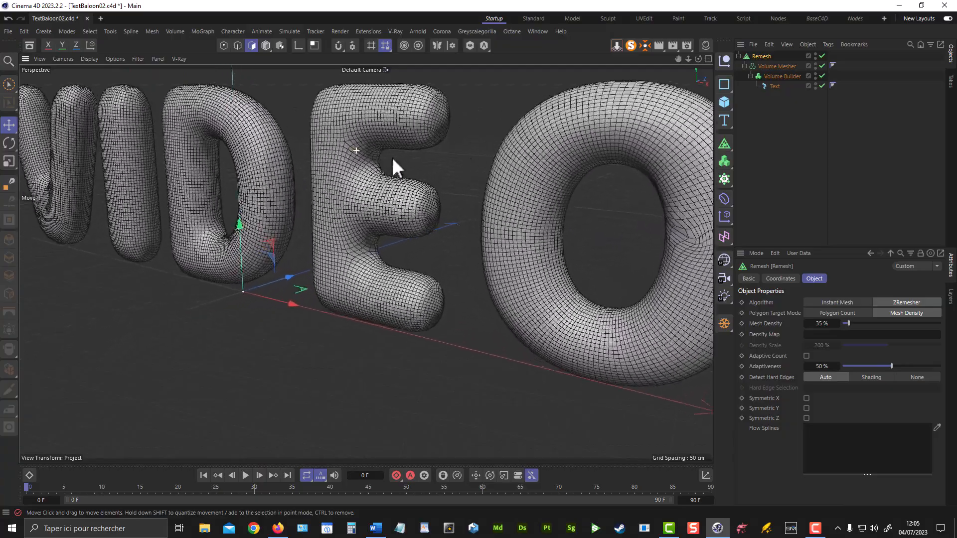
alt+right_drag(392, 157, 411, 165)
alt+right_drag(547, 196, 443, 189)
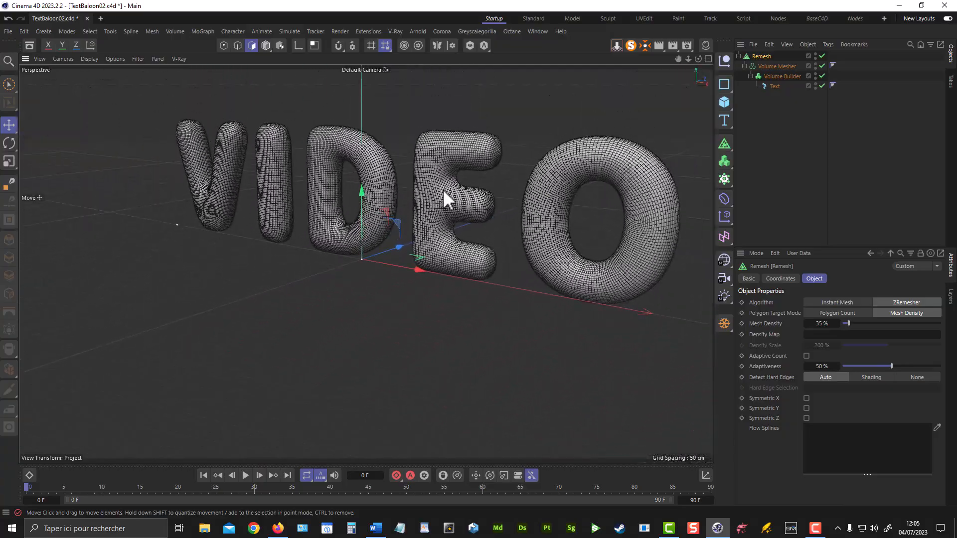
alt+drag(443, 190, 473, 191)
alt+middle_drag(473, 191, 410, 184)
alt+drag(410, 183, 426, 180)
alt+middle_drag(426, 180, 432, 201)
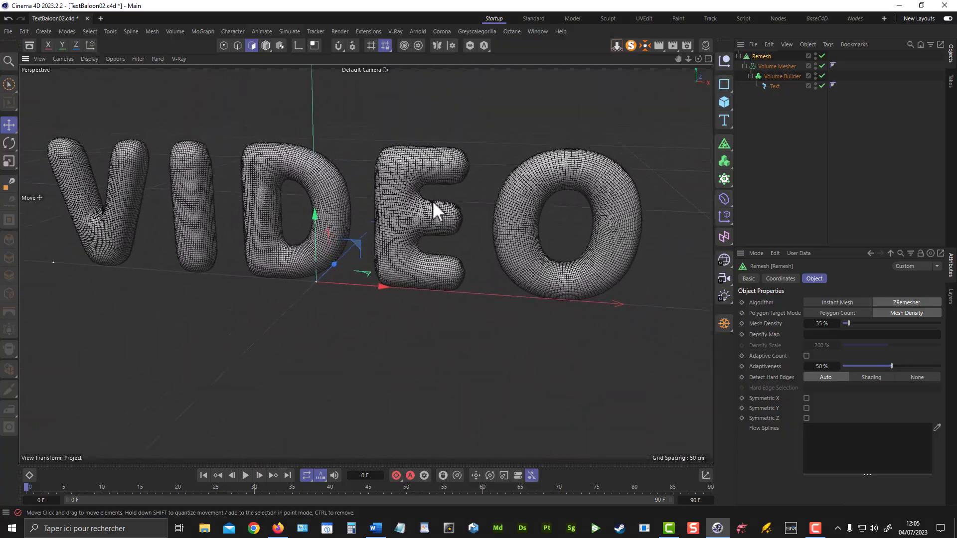
alt+drag(433, 201, 429, 199)
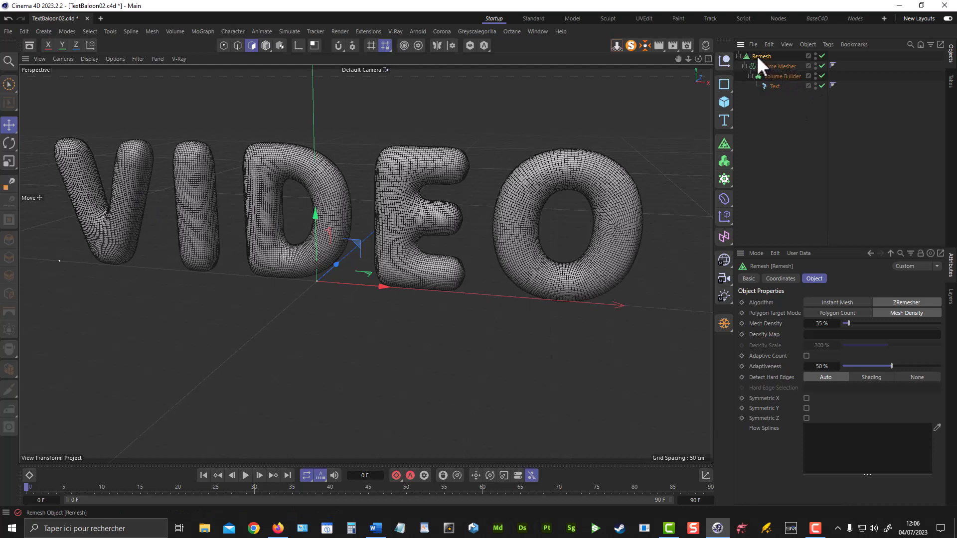
Step: Create a polygon copy of the Remesh generator with Current State to Object
click(725, 325)
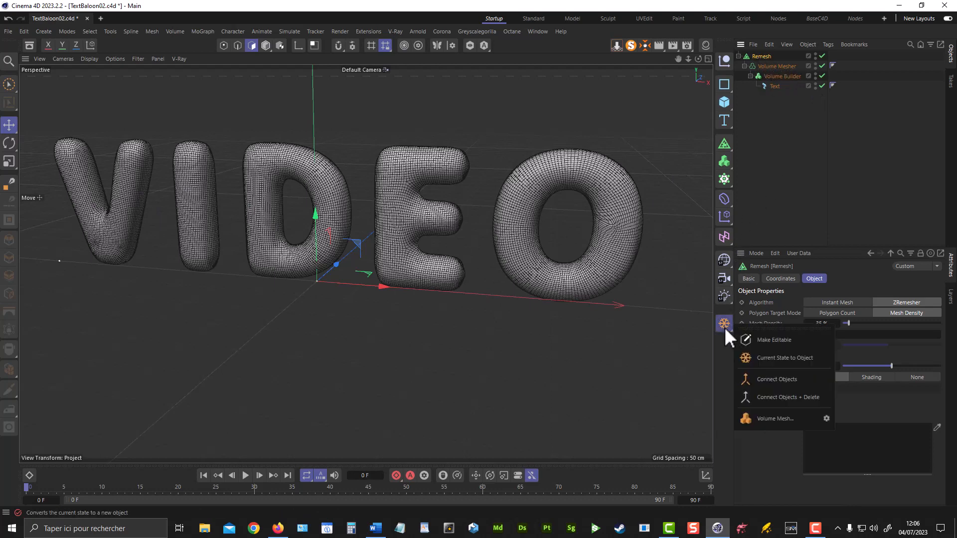
click(785, 355)
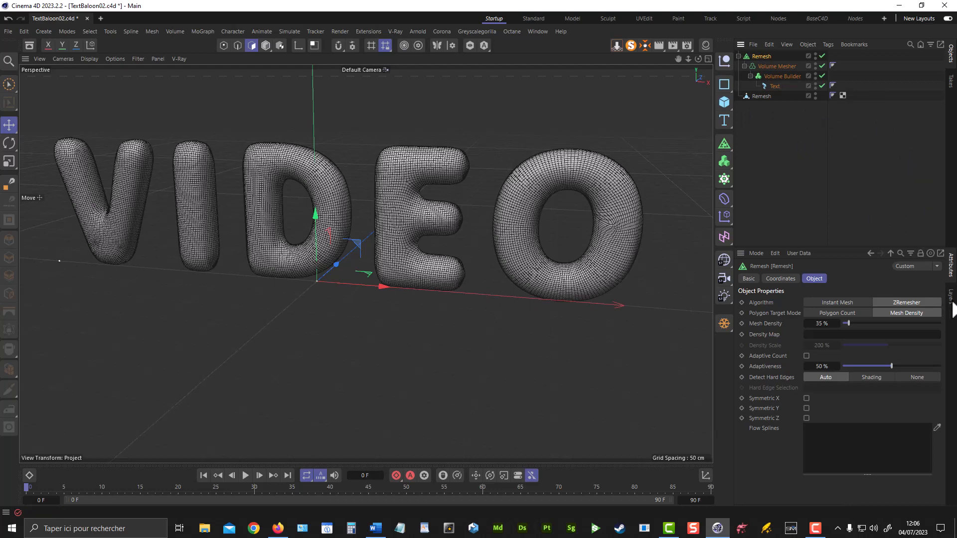
Step: Create a new layer and name it "Originaux"
click(952, 302)
click(746, 267)
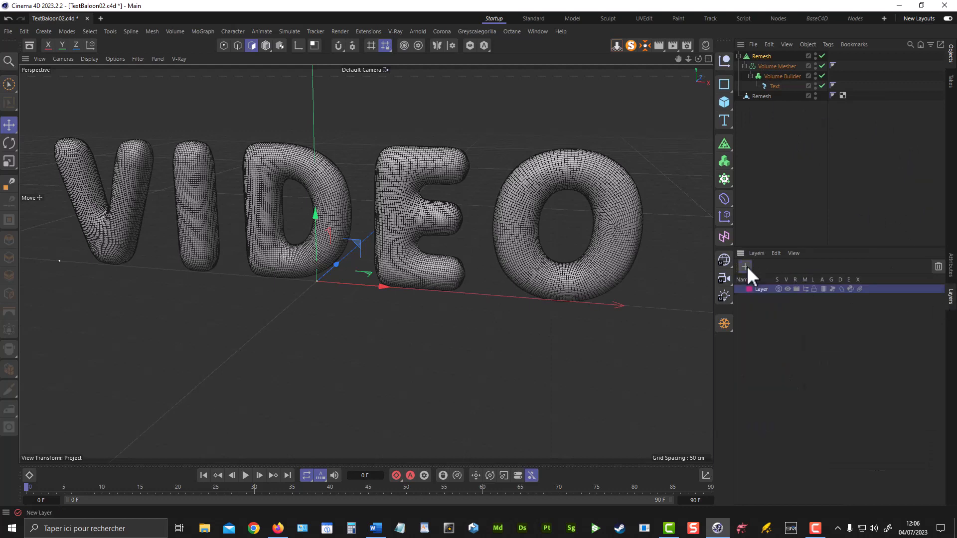
double_click(765, 290)
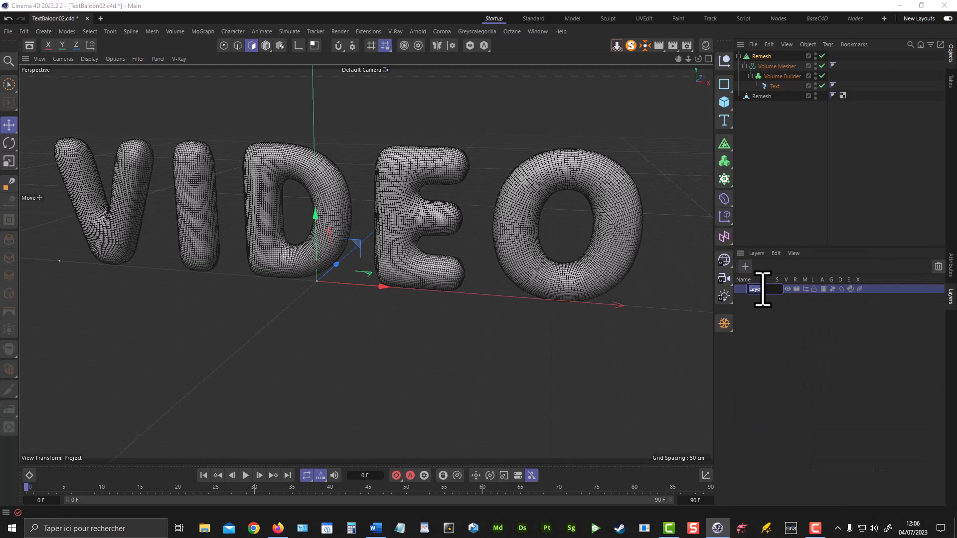
text(c)
text(rig)
text(ina)
click(802, 321)
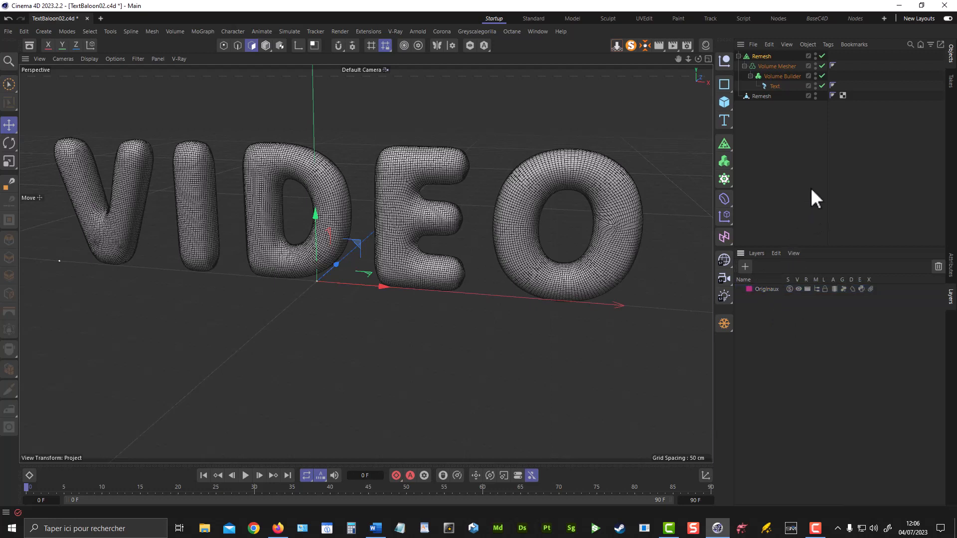
Step: Assign the Remesh generator and its Volume Mesher, Volume Builder and Text children to the Originaux layer
click(809, 55)
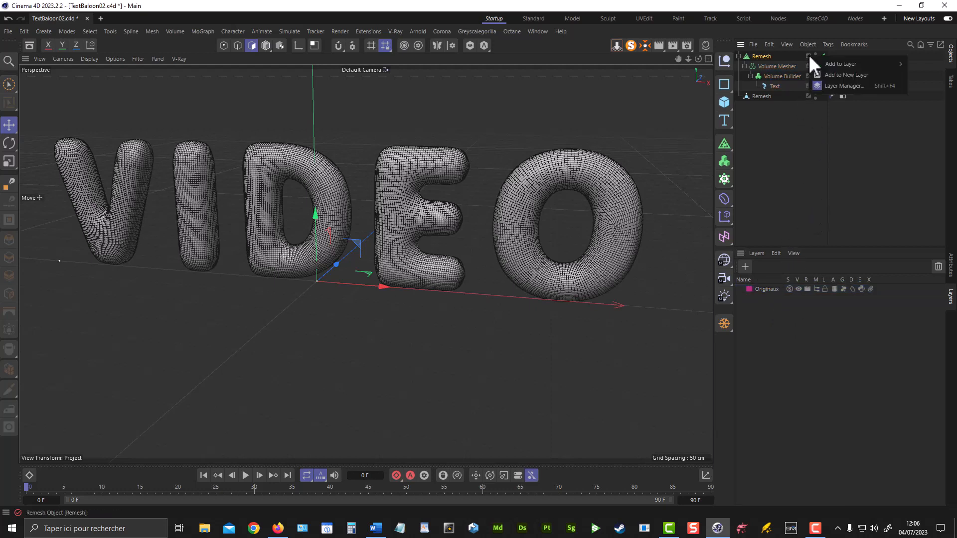
mouse_move(836, 62)
click(919, 67)
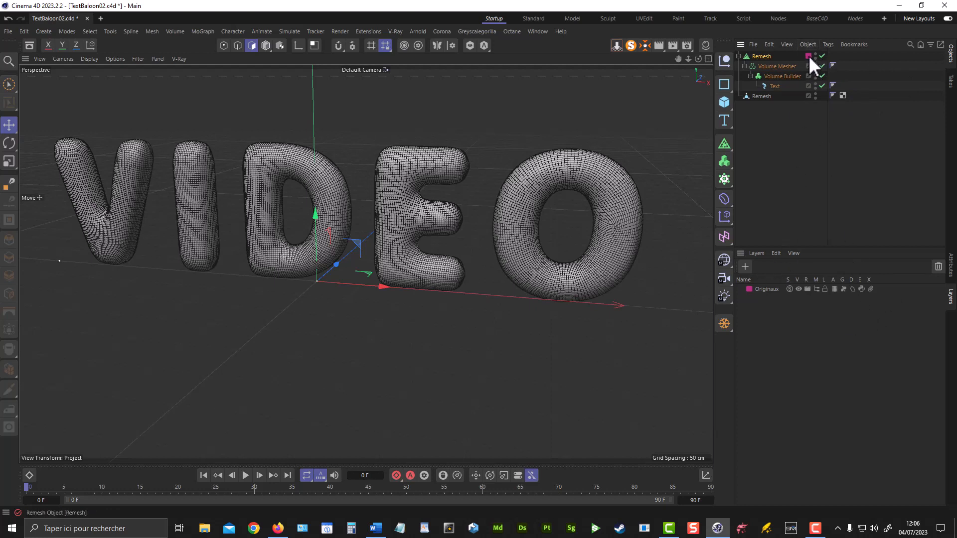
drag(809, 58, 809, 86)
Step: Place the original Remesh hierarchy below its polygon copy and hide the Originaux layer in the viewport, render and object list
click(798, 288)
drag(761, 56, 767, 98)
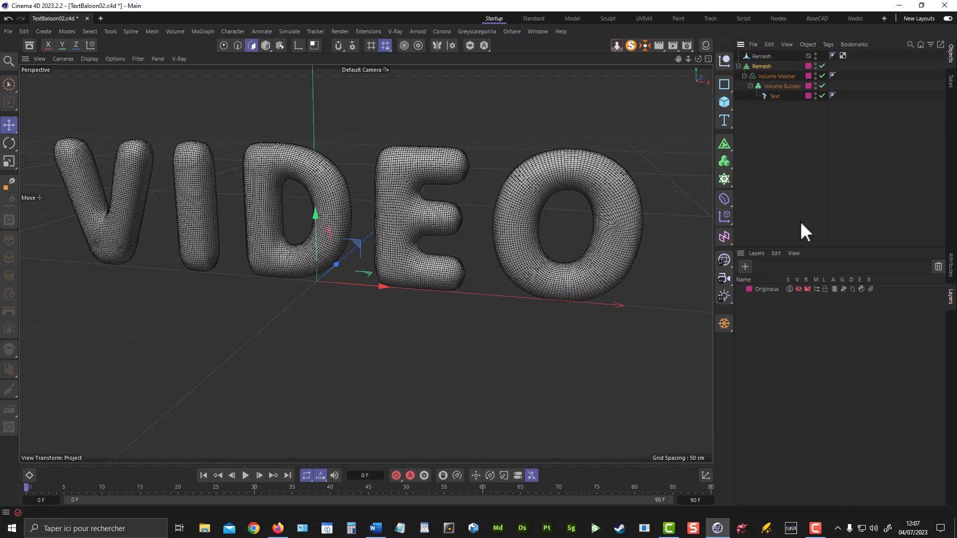
click(818, 289)
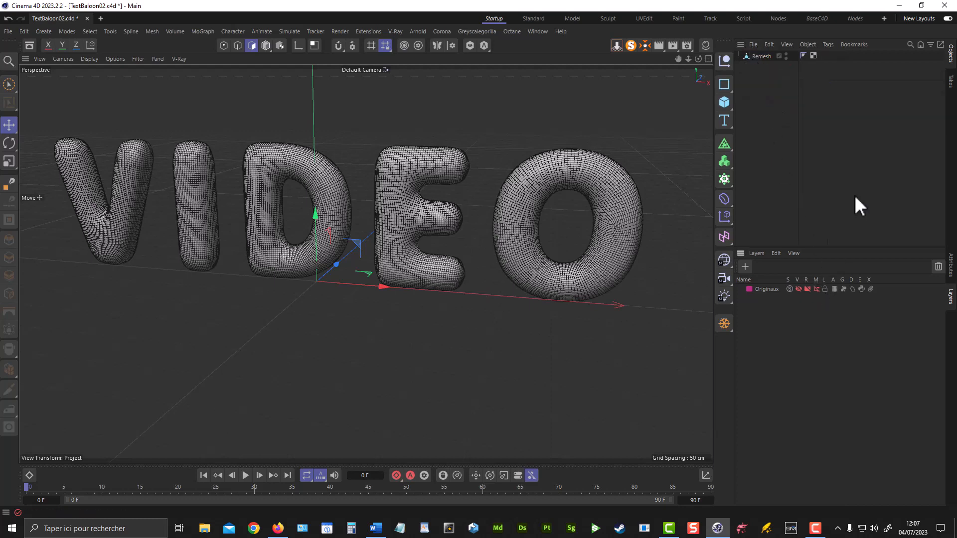
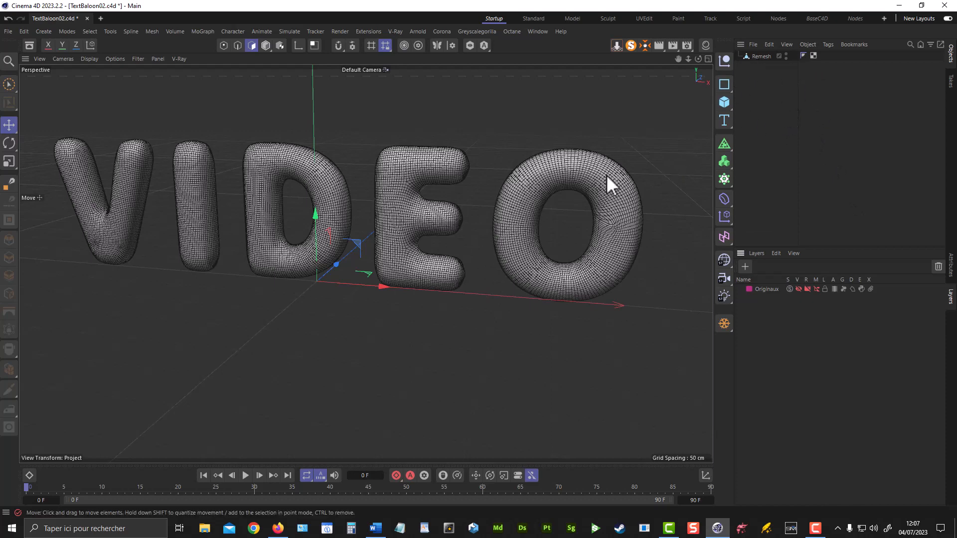
Step: Split the Remesh polygon object into separate letters with the Polygon Islands to Objects command
click(951, 267)
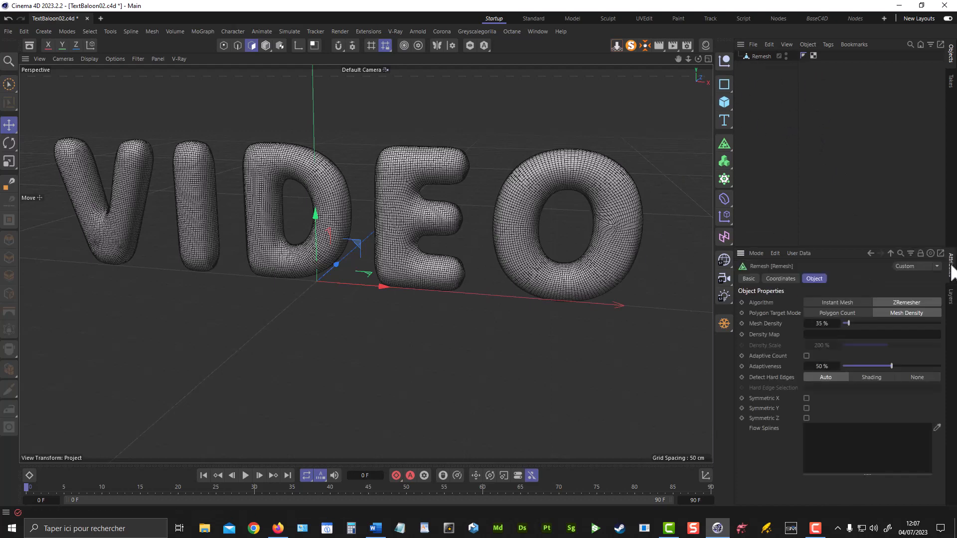
click(758, 57)
key(c)
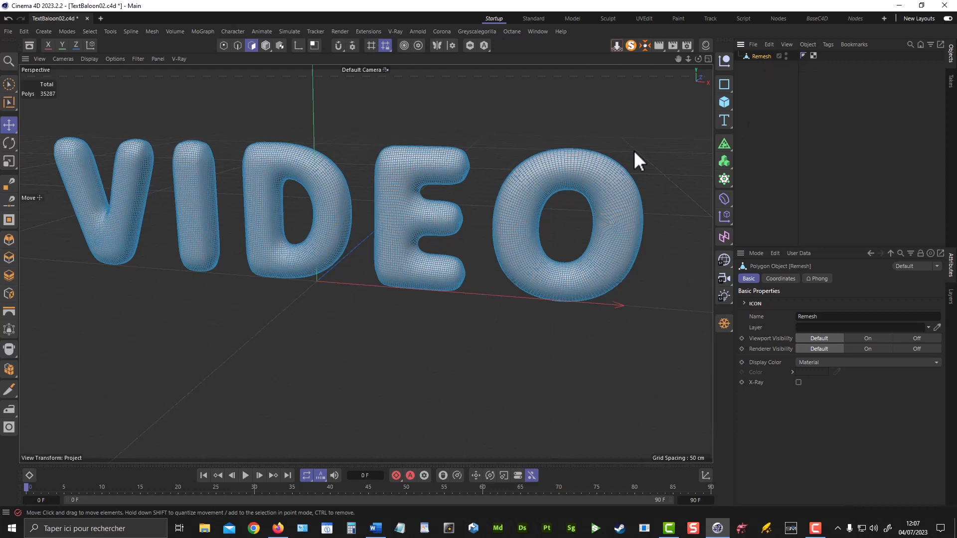
key(shift+c)
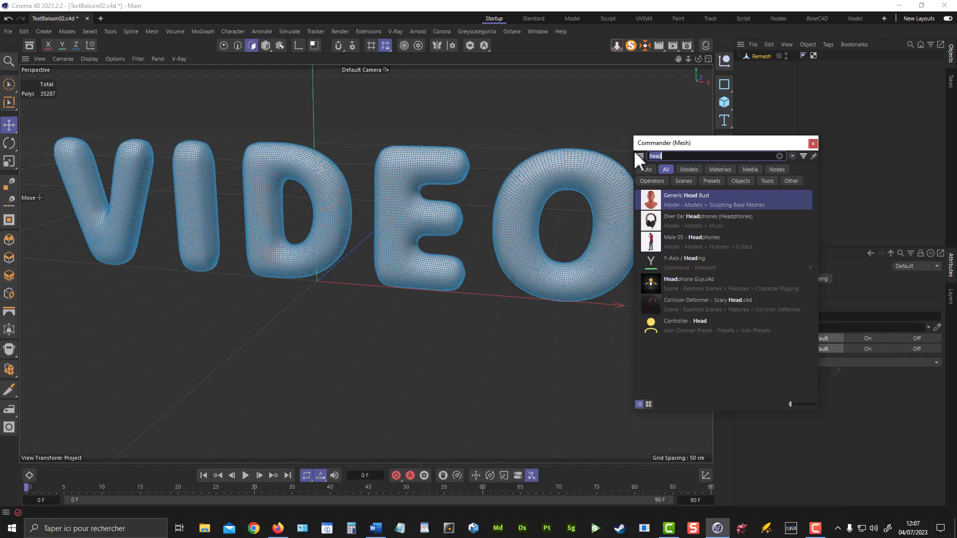
text(o)
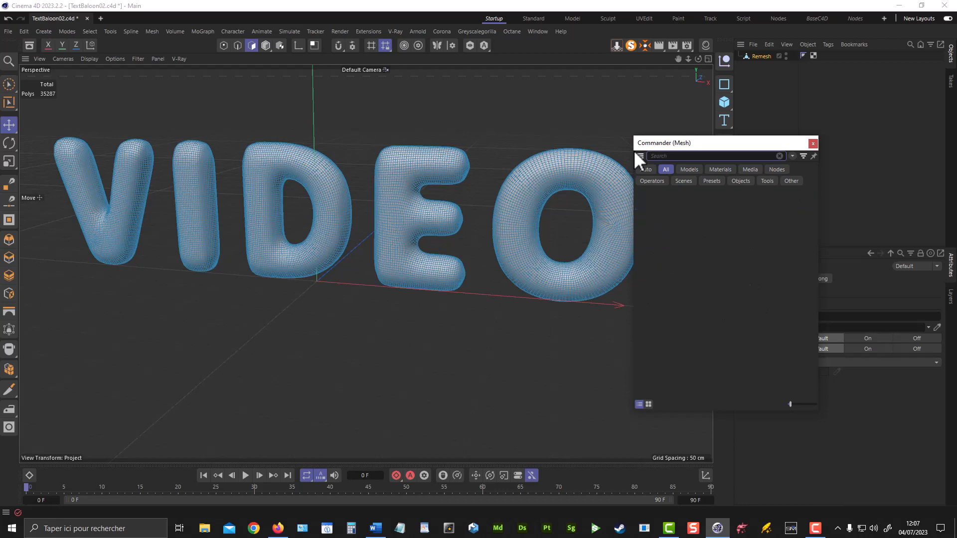
text(ply)
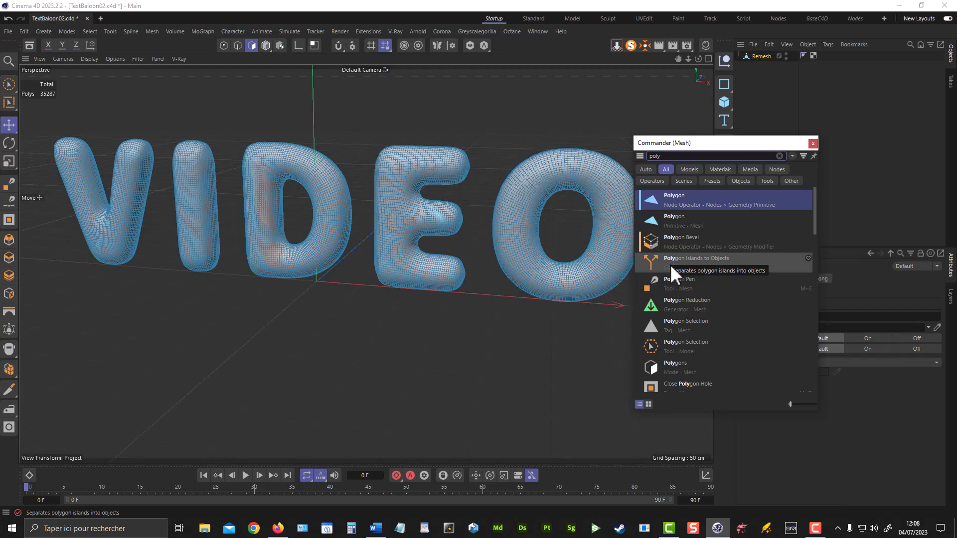
click(669, 262)
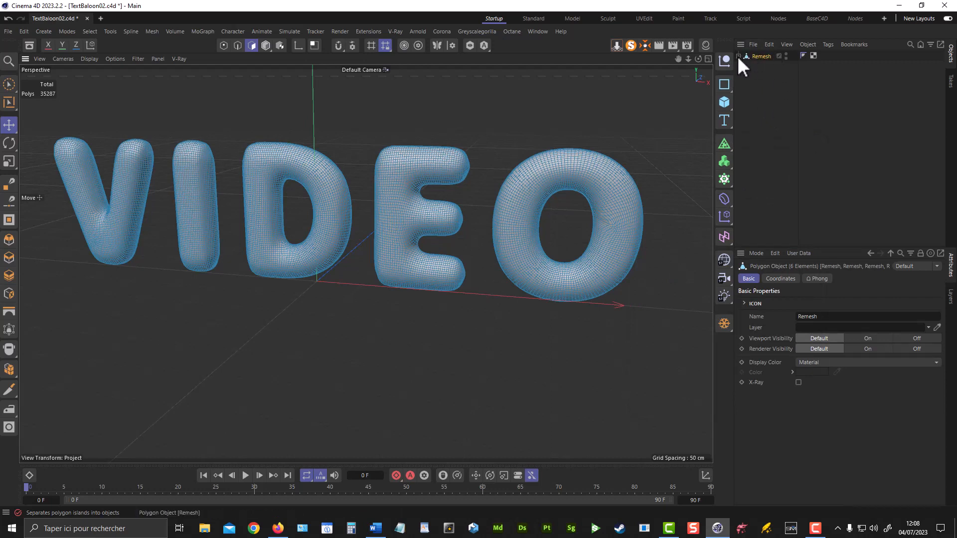
Step: Expand the Remesh hierarchy and rename the first two letter objects as V and I
click(738, 56)
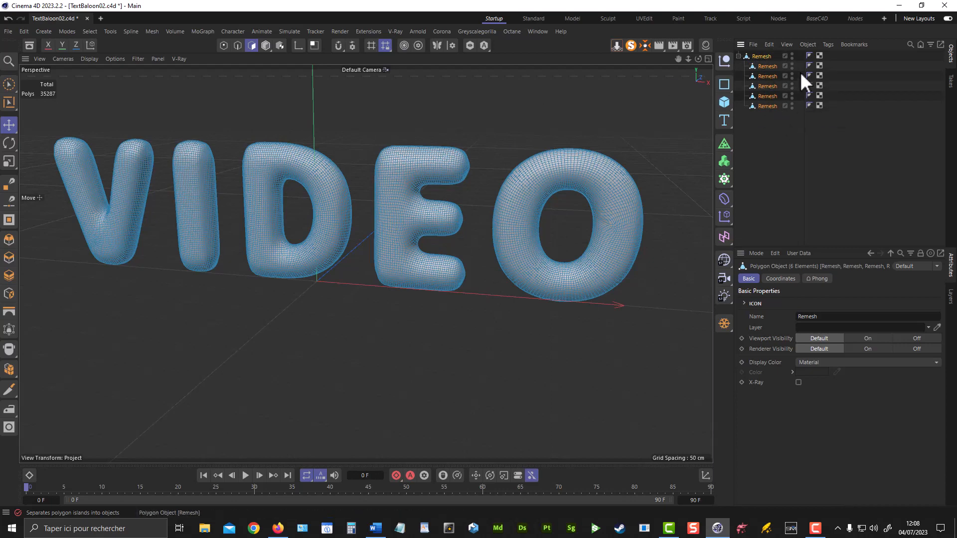
click(760, 67)
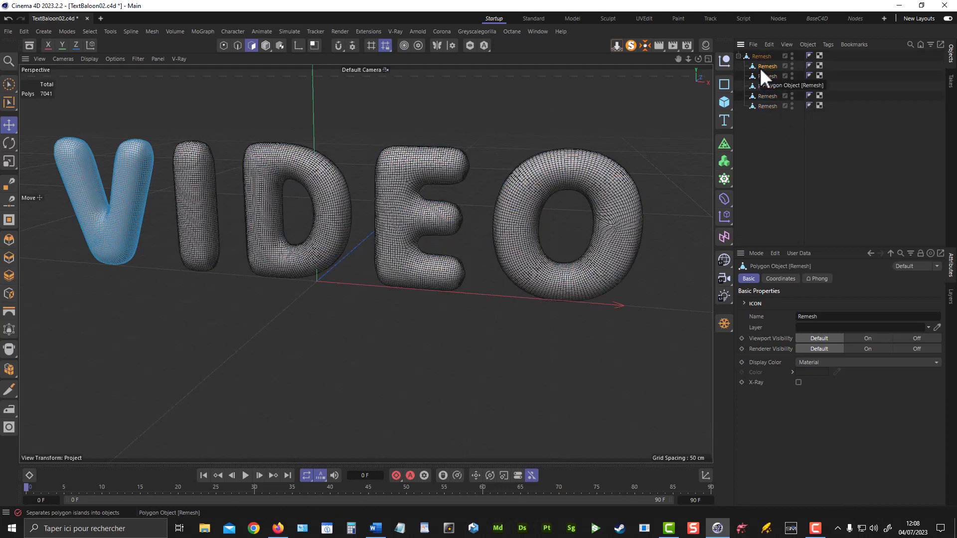
double_click(760, 67)
key(BackSpace)
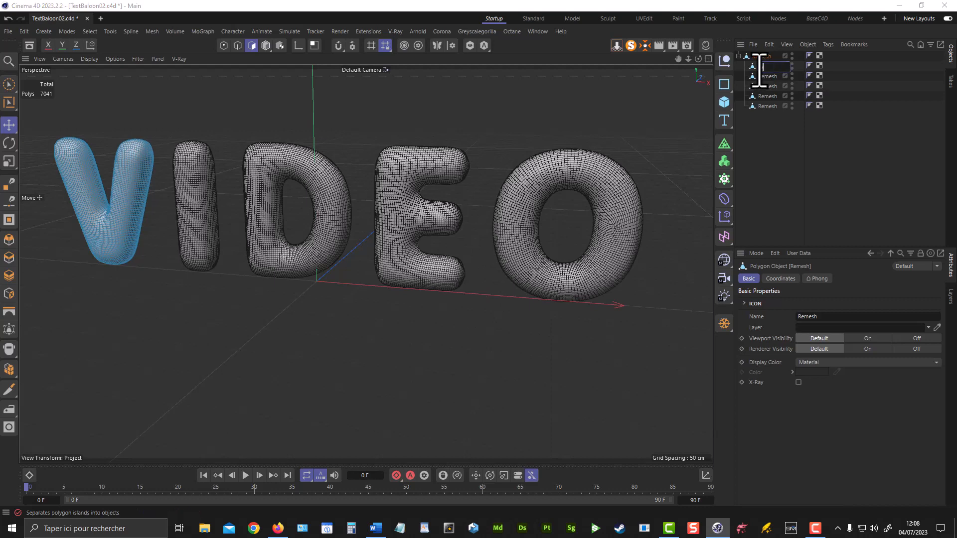
key(Return)
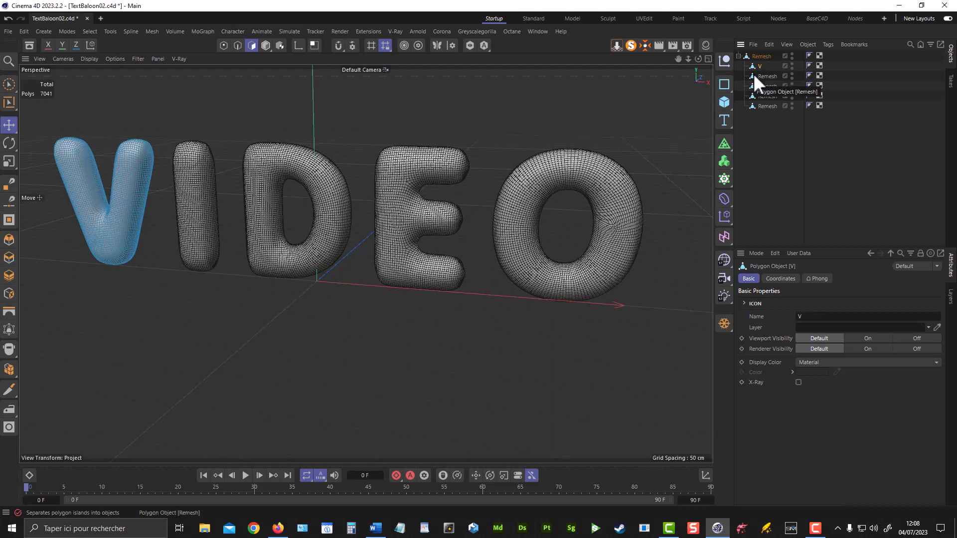
double_click(764, 76)
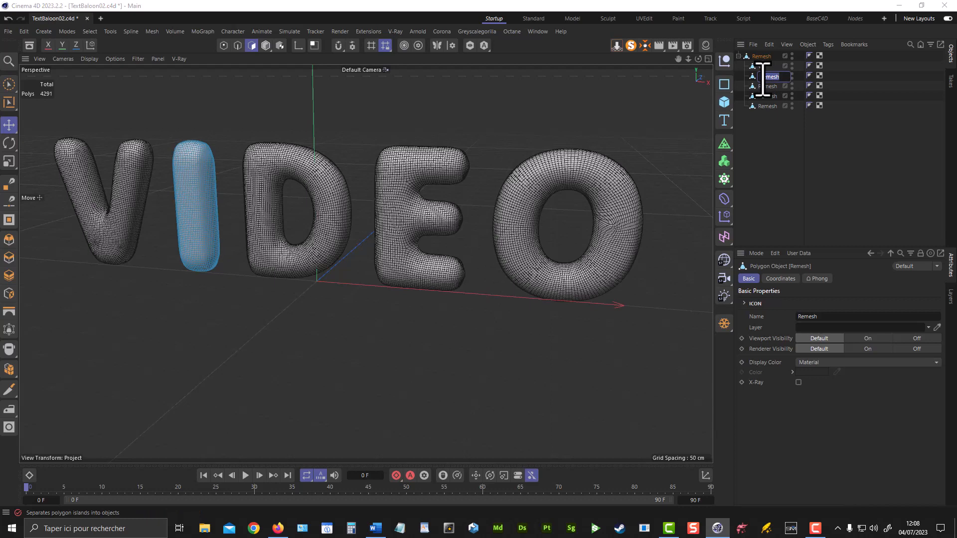
key(BackSpace)
text(I)
key(Return)
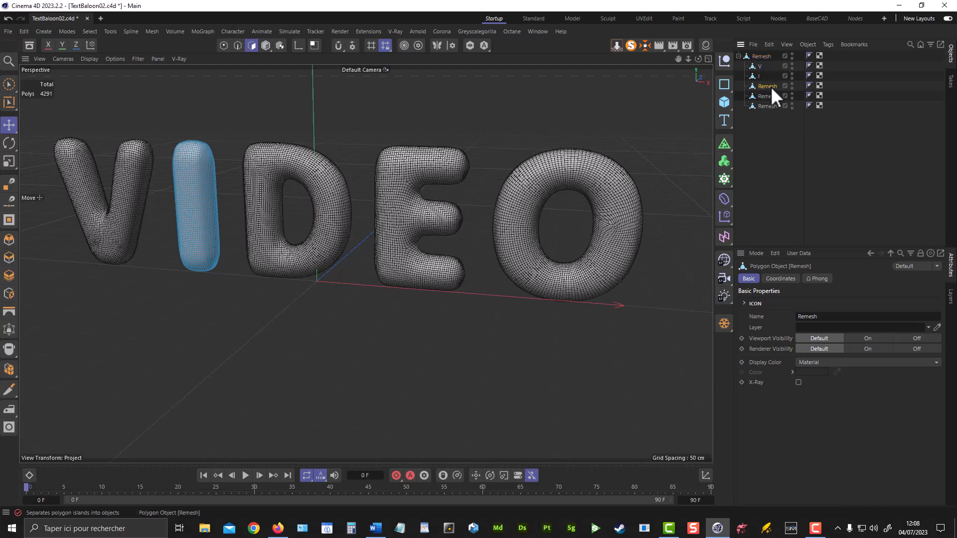
Step: Rename the remaining three letter objects as D, E and O
double_click(770, 86)
text(D)
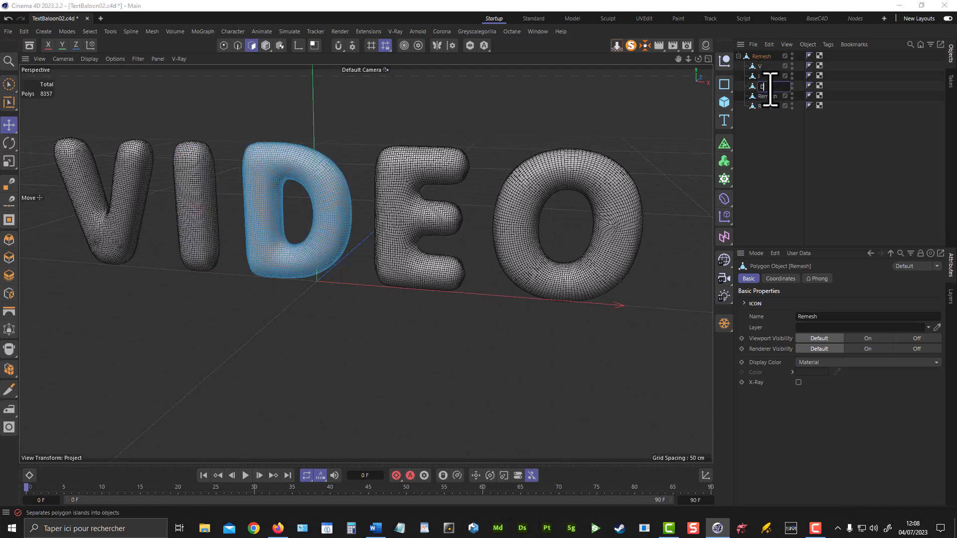
double_click(767, 97)
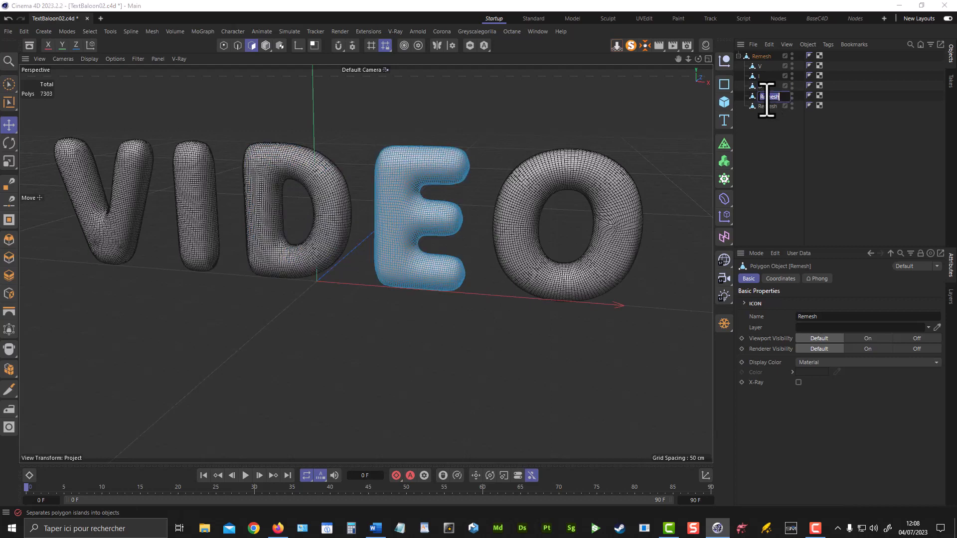
text(E)
double_click(764, 105)
text(O)
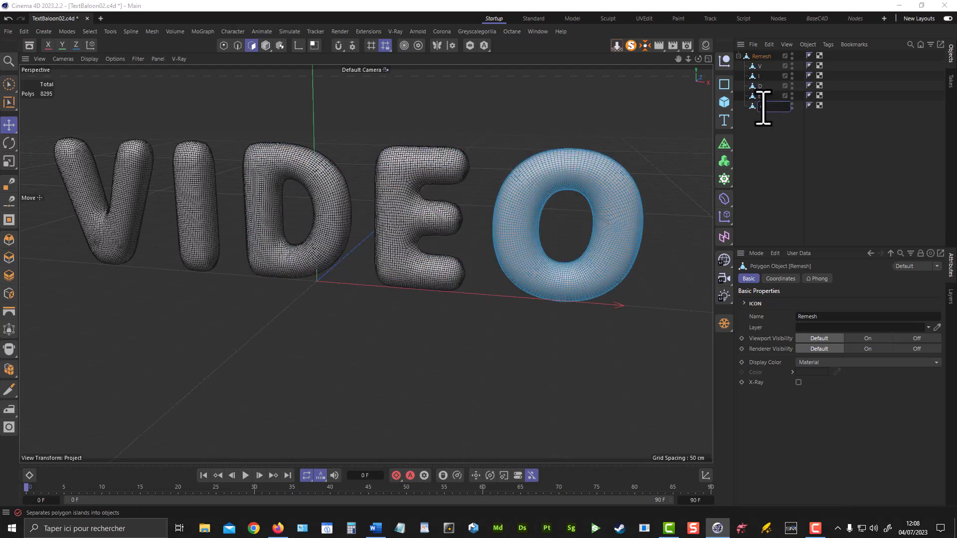
key(Return)
click(762, 130)
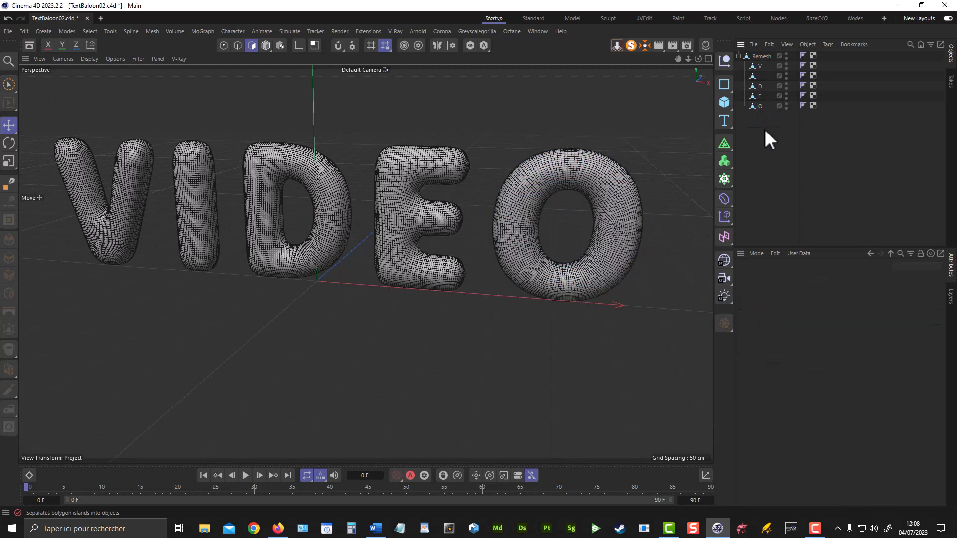
double_click(762, 105)
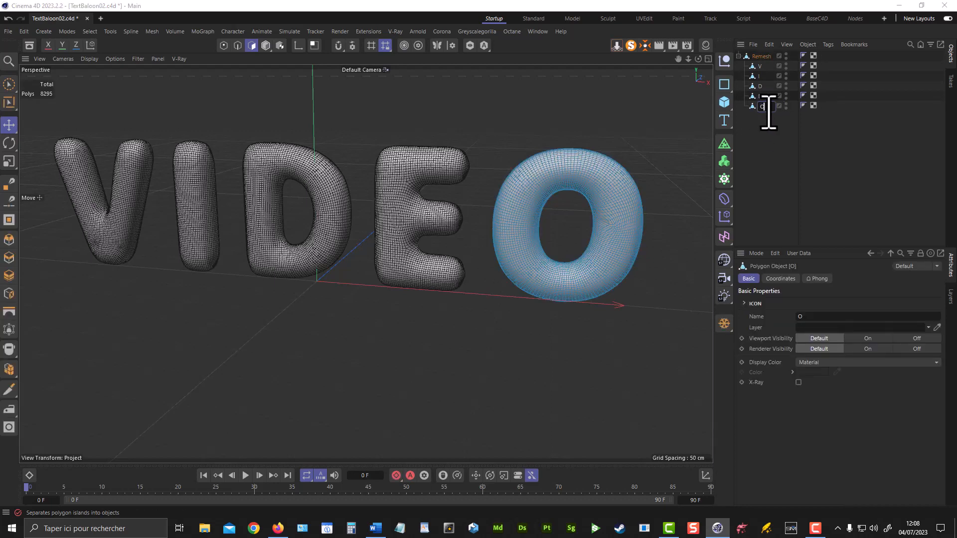
text(O)
key(Return)
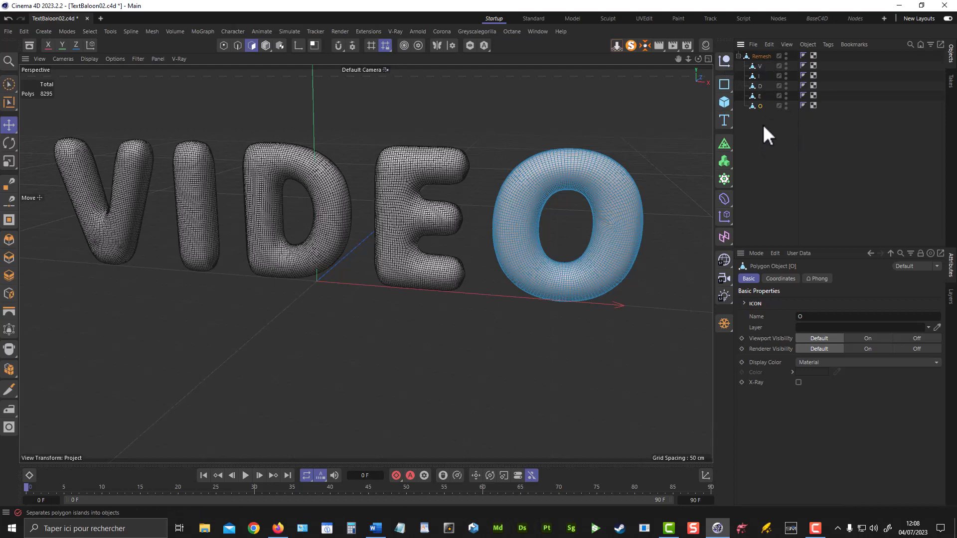
Step: Select the V, I, D, E and O objects and move them out of the Remesh parent
drag(765, 131, 753, 114)
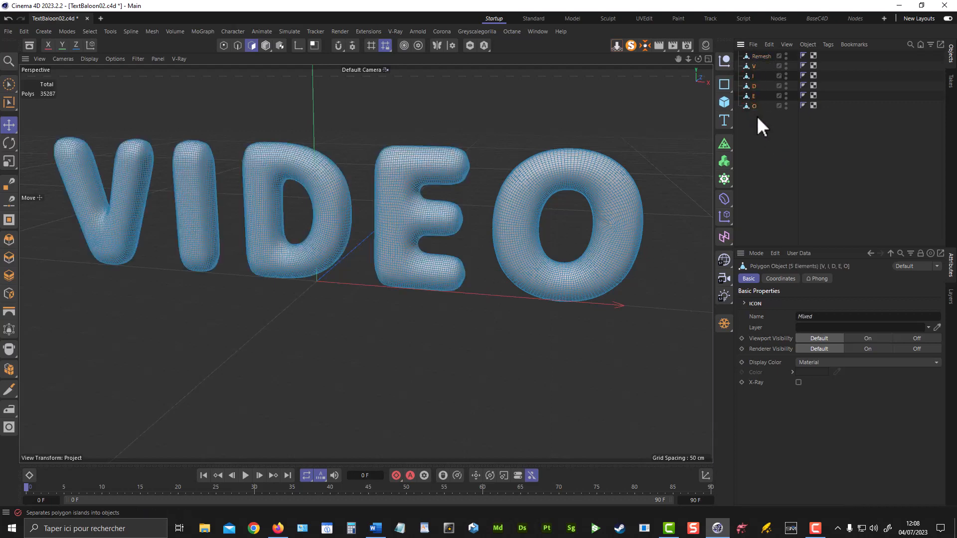
Step: Delete the leftover Remesh parent object, and switch to Model mode with the O letter selected
click(759, 57)
key(Delete)
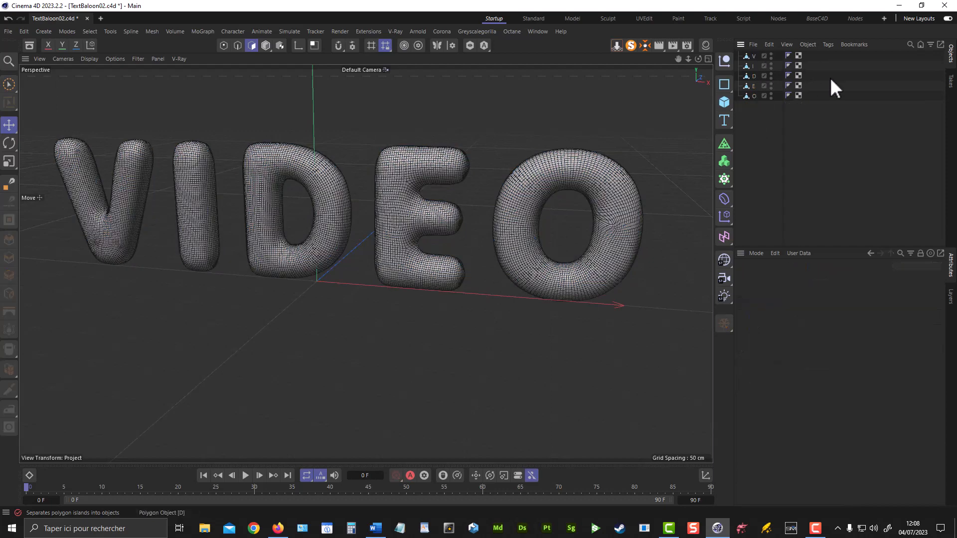
key(F10)
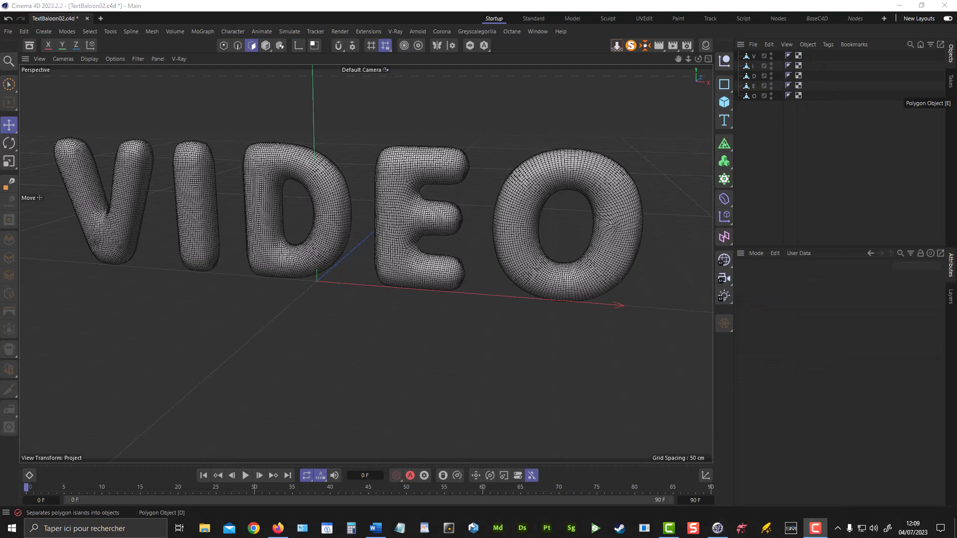
click(755, 96)
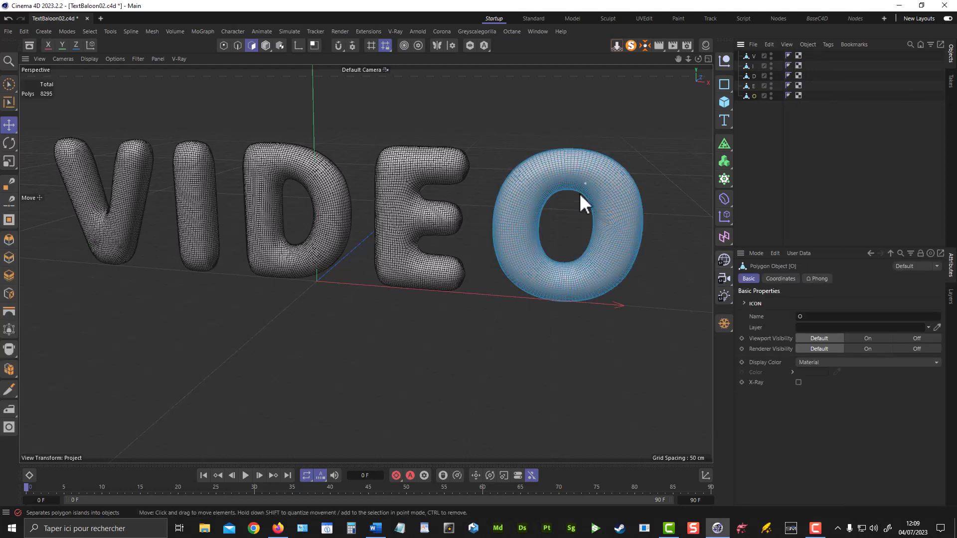
click(266, 45)
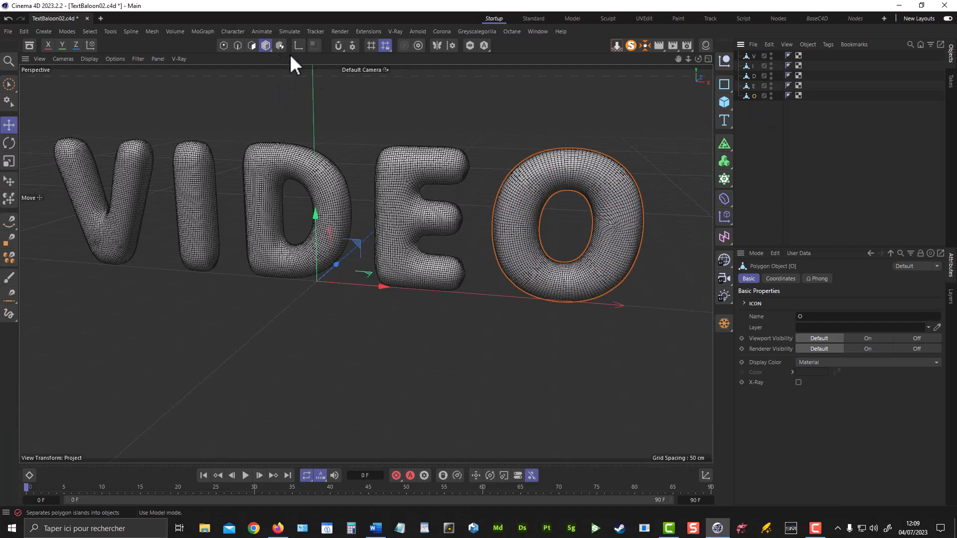
click(751, 87)
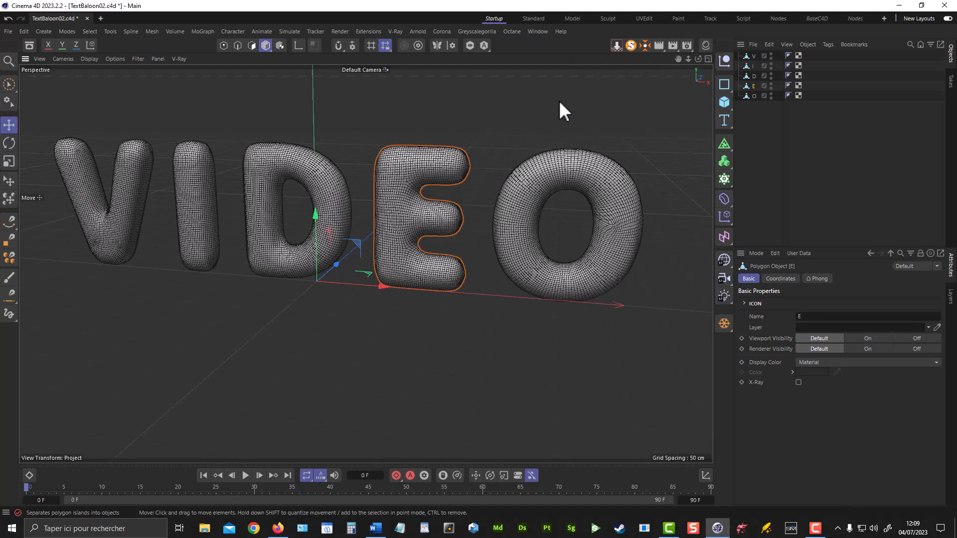
key(shift+c)
text(axi)
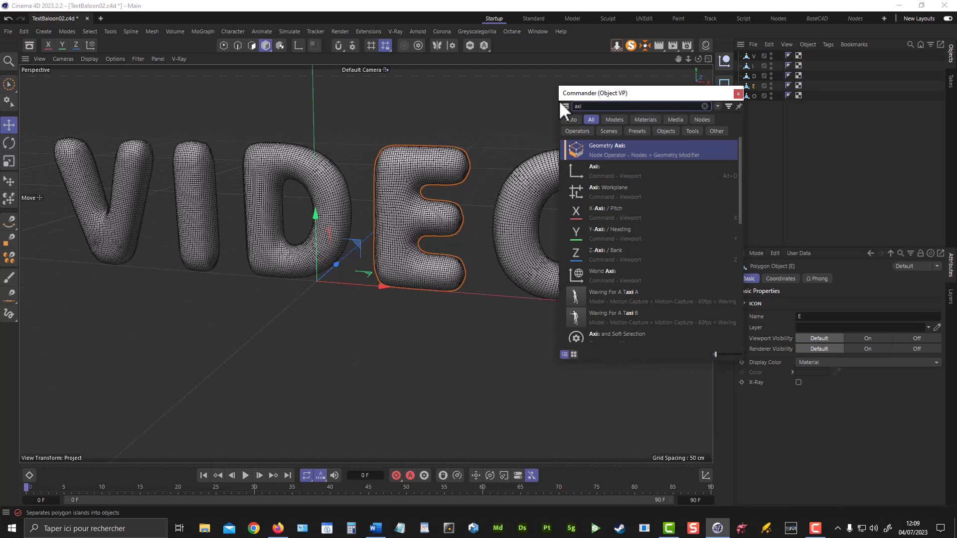
text(s)
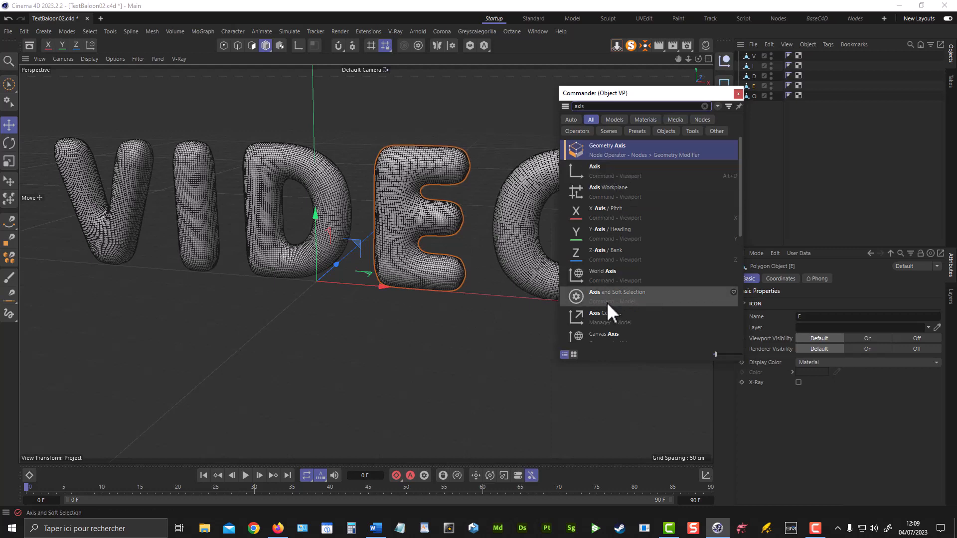
click(607, 315)
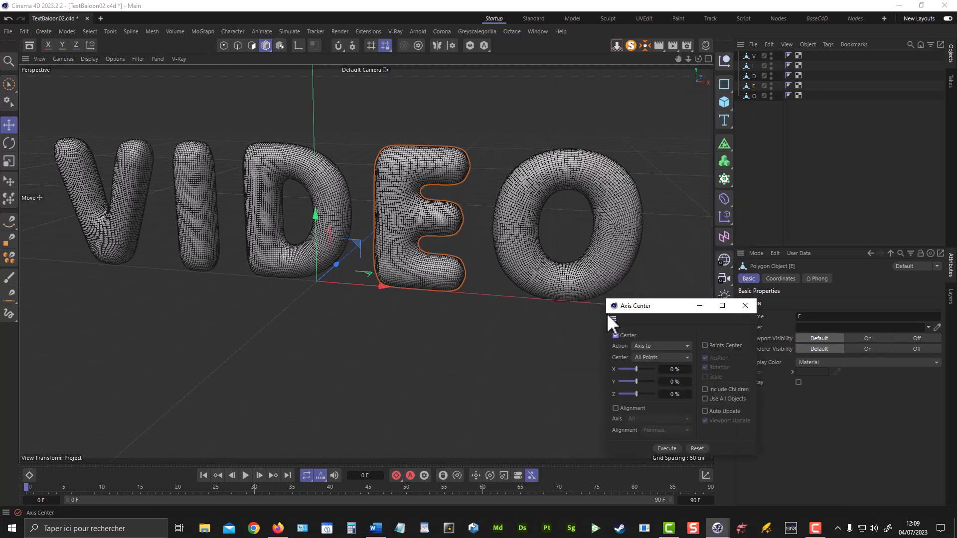
drag(657, 310, 451, 97)
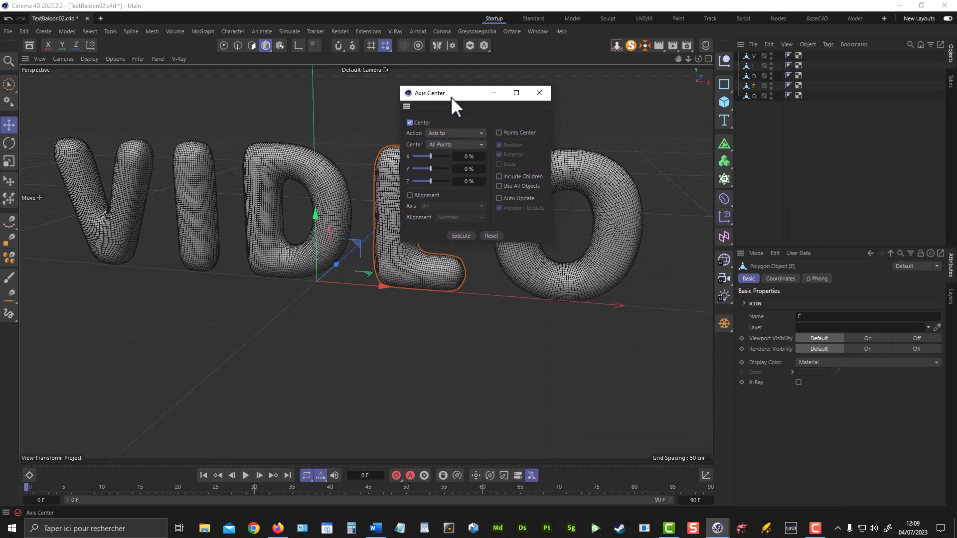
click(540, 94)
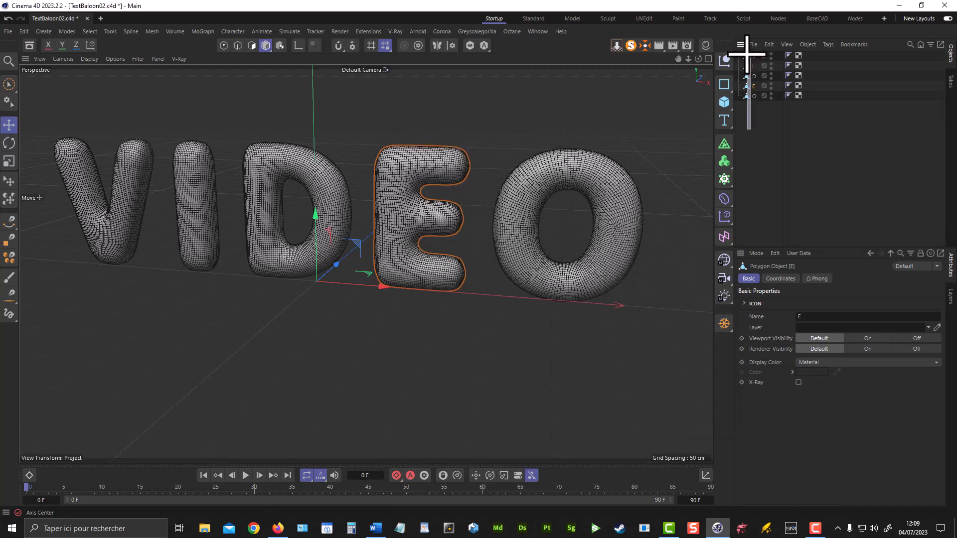
Step: Select all five letter objects and centre their axes on All Points with the Axis Center command
key(ctrl+a)
key(shift+c)
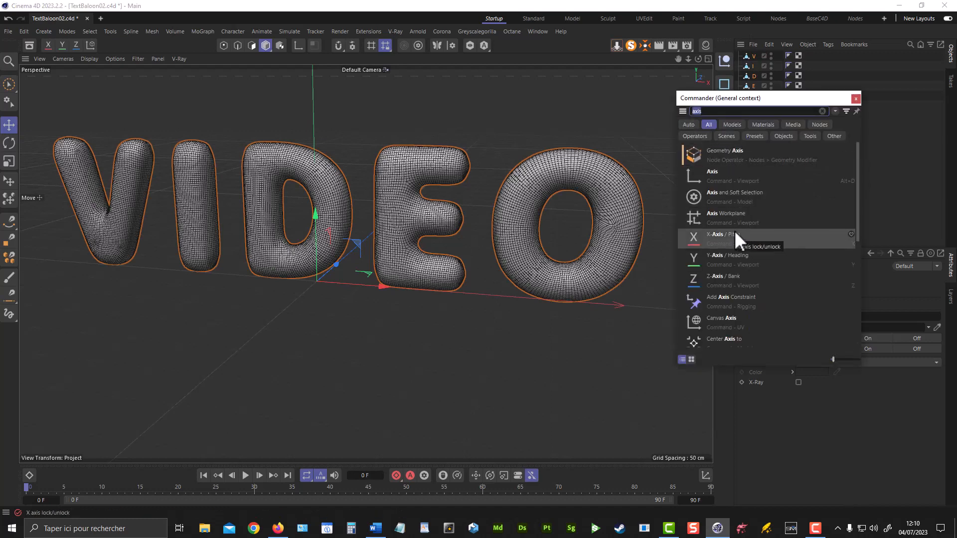
click(728, 111)
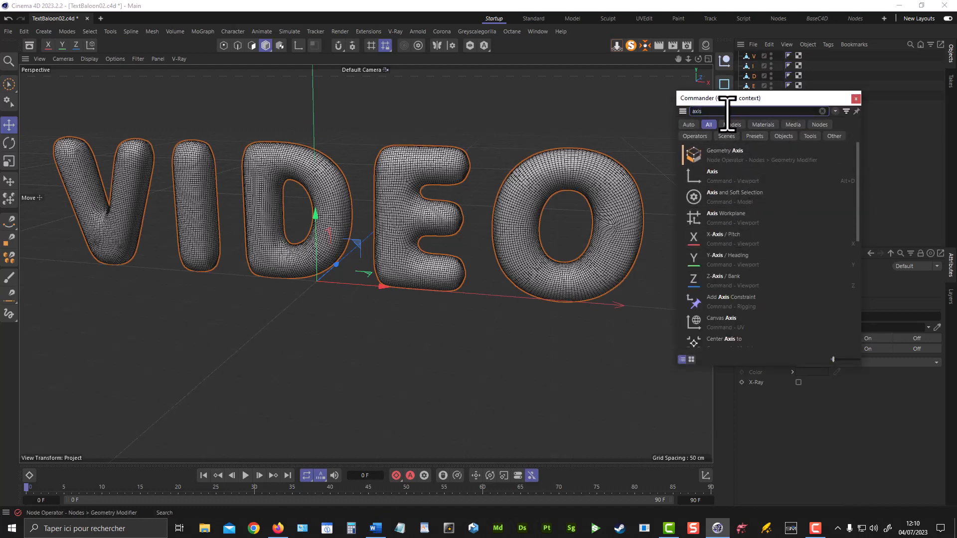
text(ce)
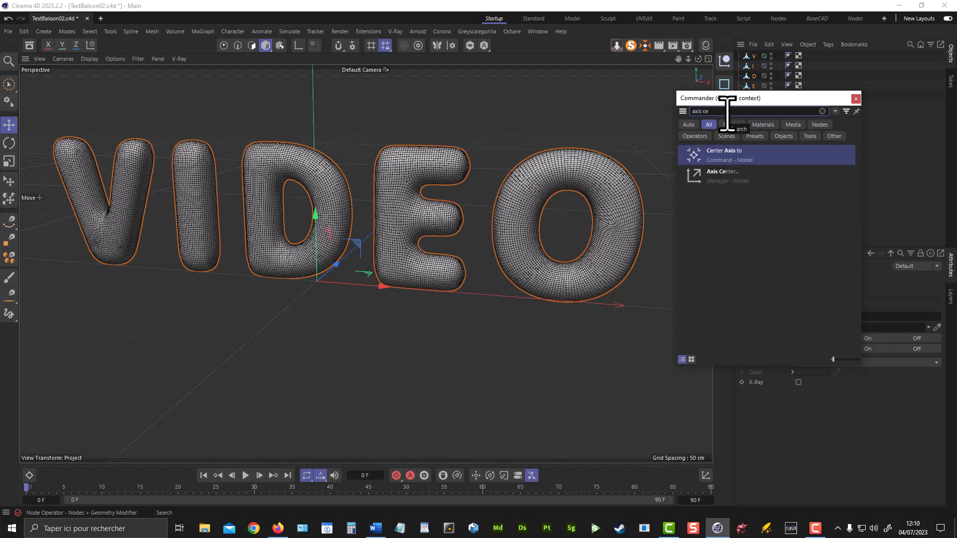
click(725, 174)
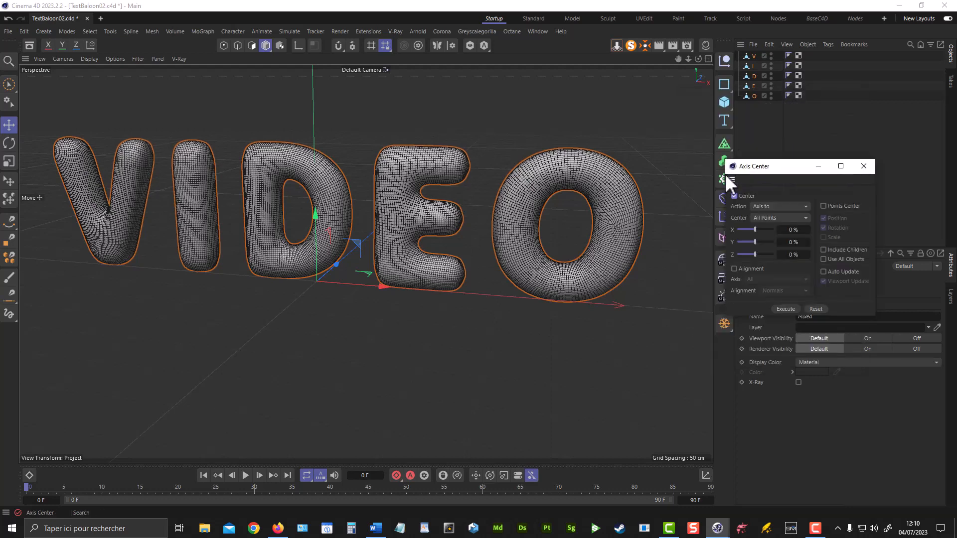
click(786, 309)
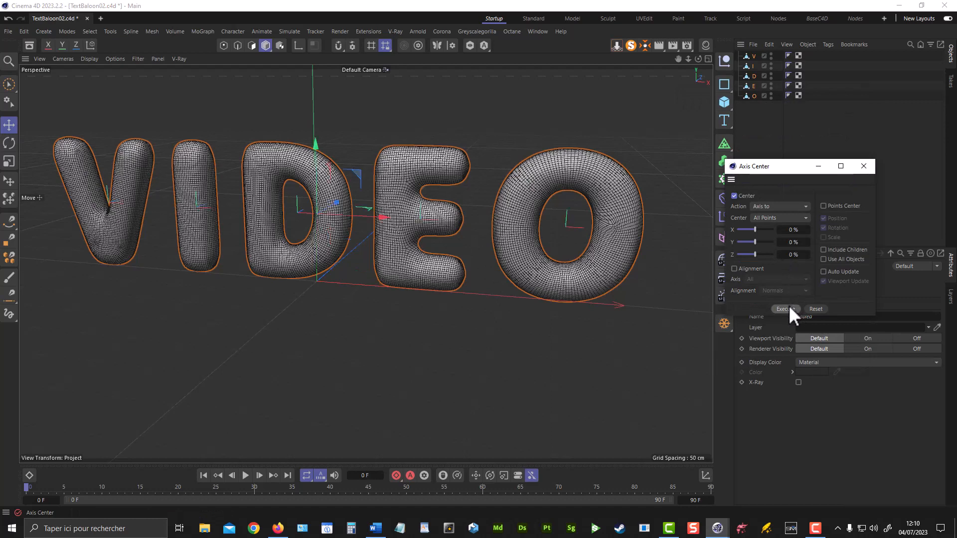
click(767, 115)
click(863, 166)
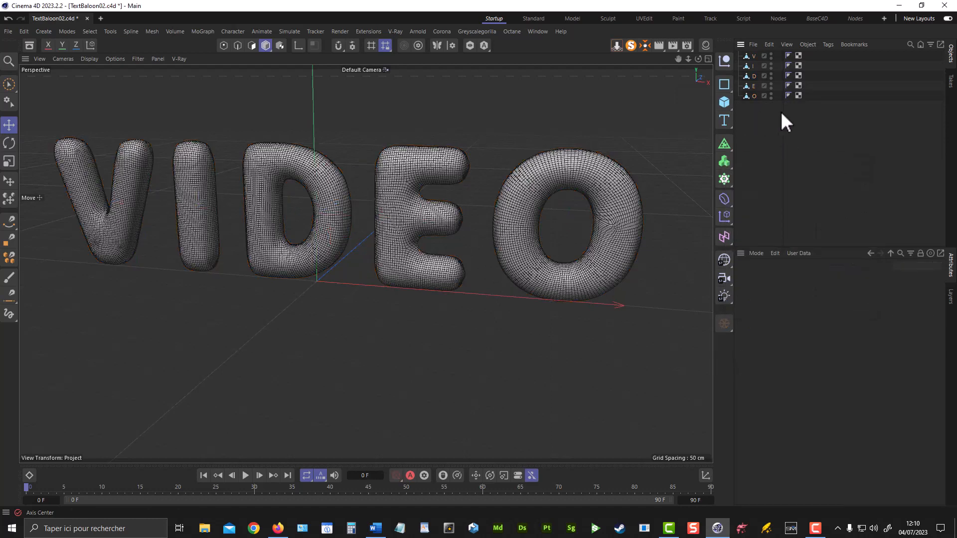
Step: Select the O, E, D, I and V objects one after another to check each letter's axis position
click(755, 95)
click(753, 86)
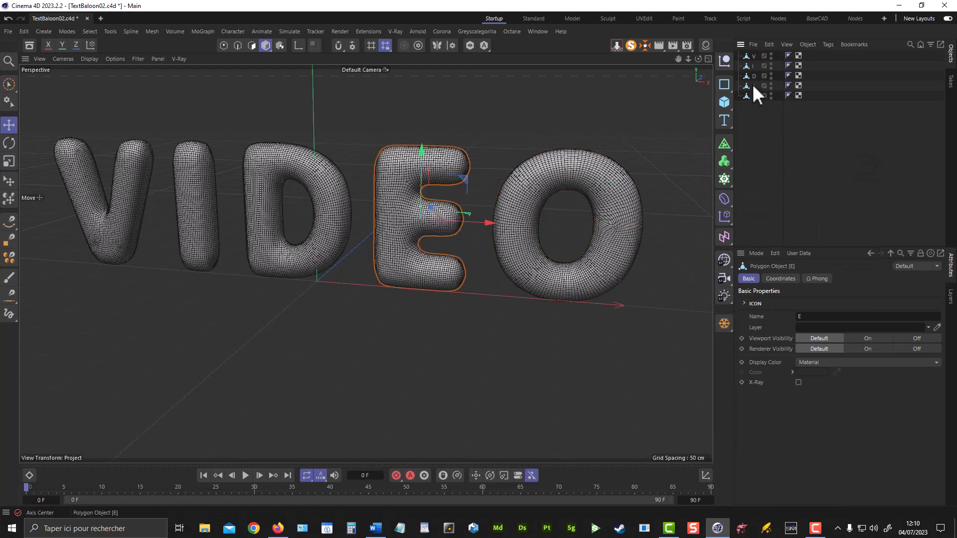
click(753, 75)
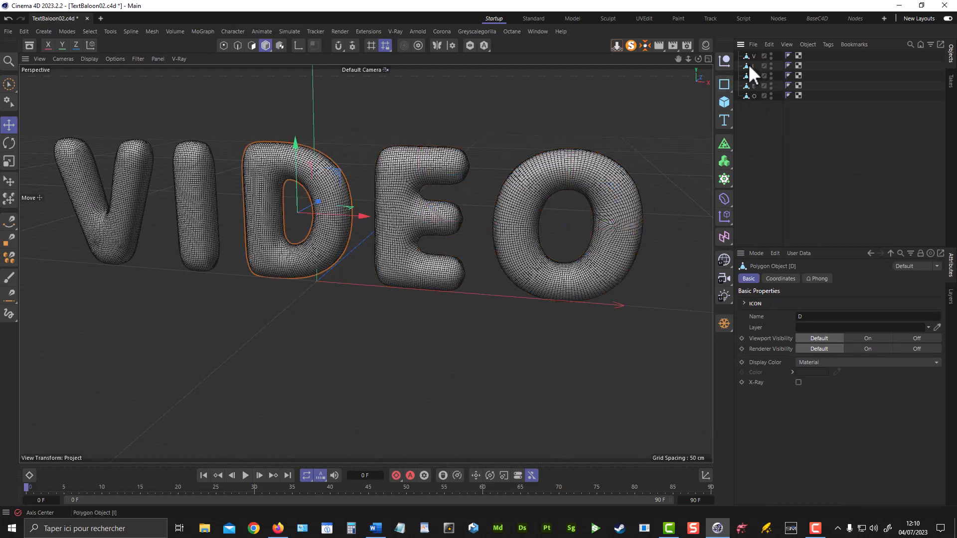
click(750, 65)
click(751, 56)
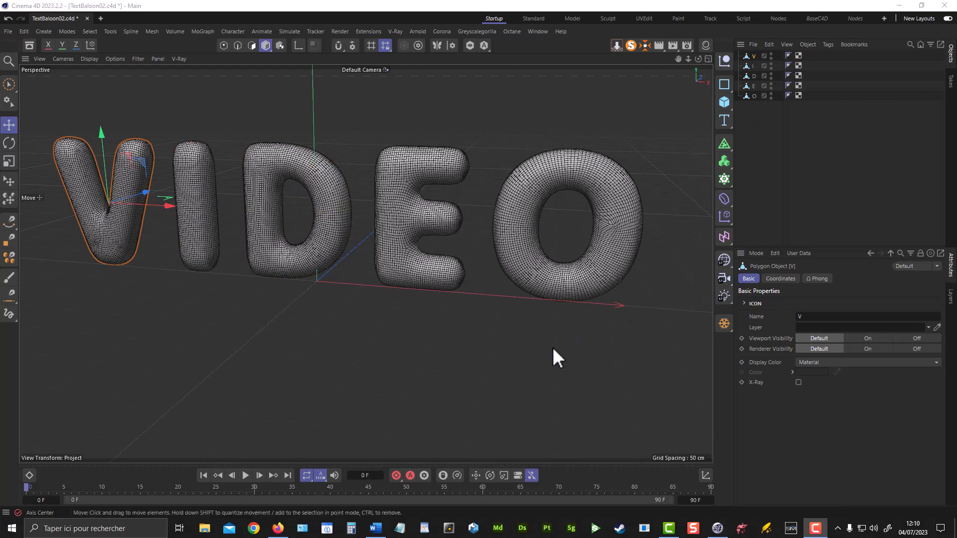
Step: Rotate the V letter freehand around its own axis to give it a slight tilt and turn
alt+drag(390, 282, 435, 238)
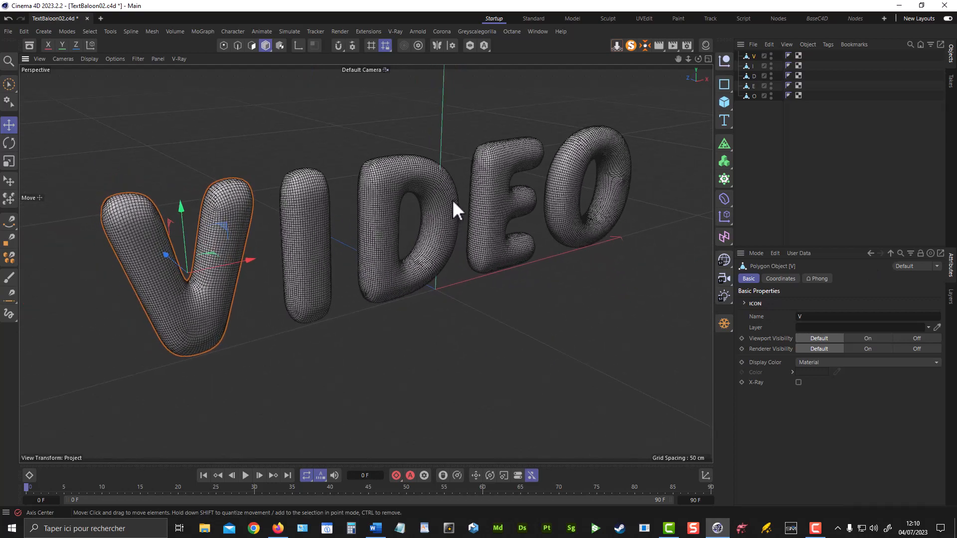
alt+drag(453, 200, 337, 243)
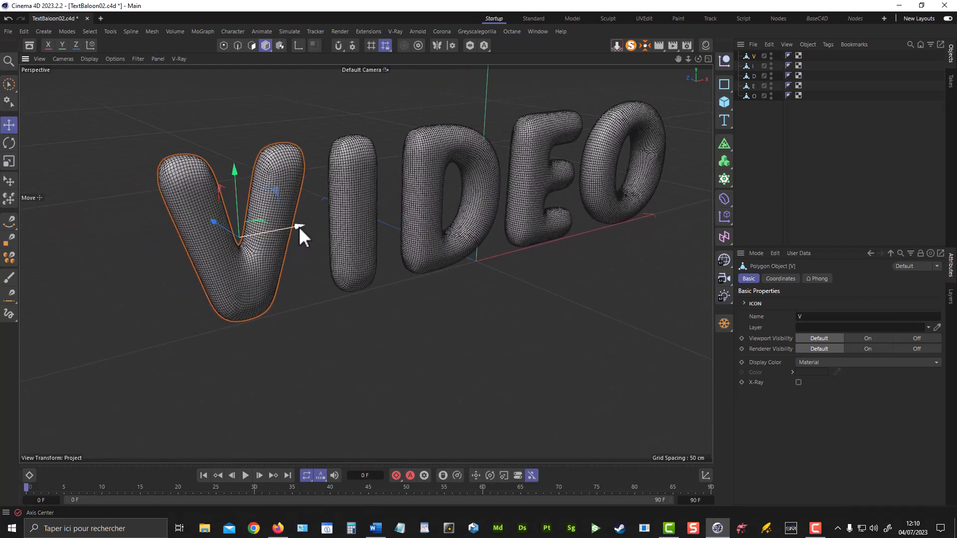
click(9, 142)
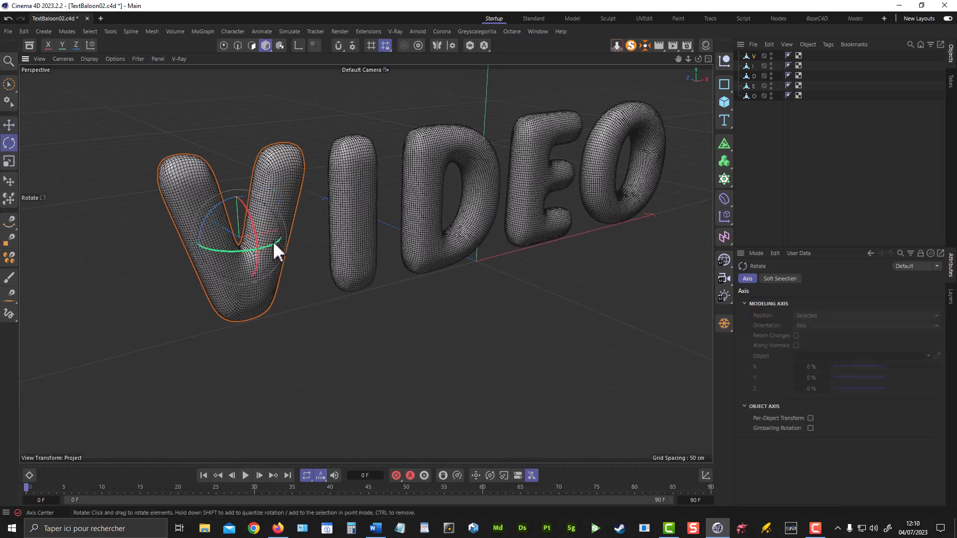
drag(273, 244, 220, 228)
Step: Rotate the I and D letters freehand, each around its own axis, to give them different angles
click(358, 252)
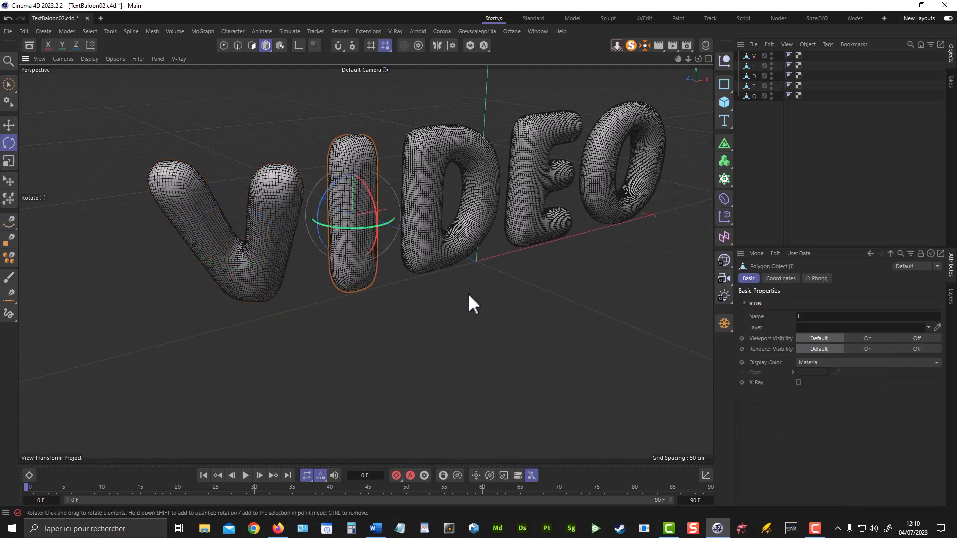
drag(372, 202, 366, 181)
alt+drag(411, 211, 366, 213)
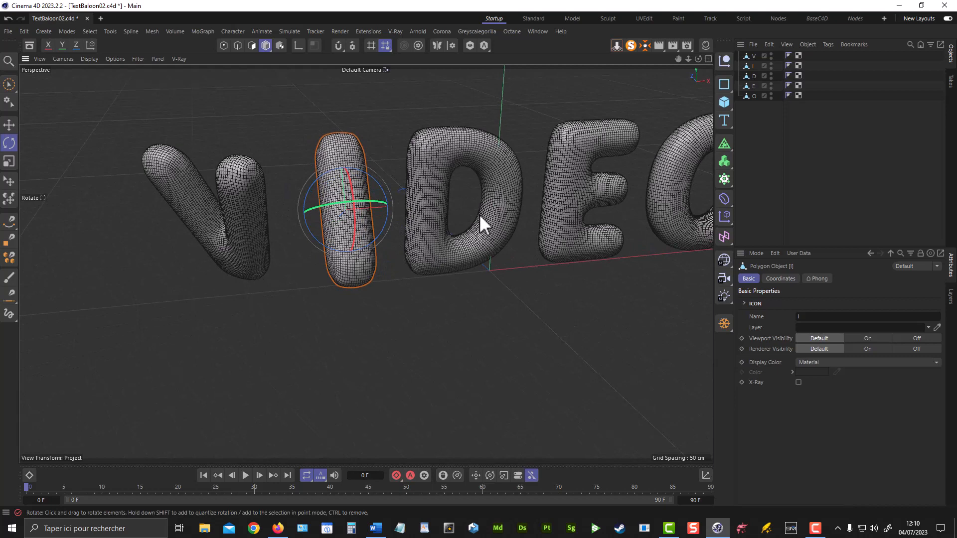
click(498, 209)
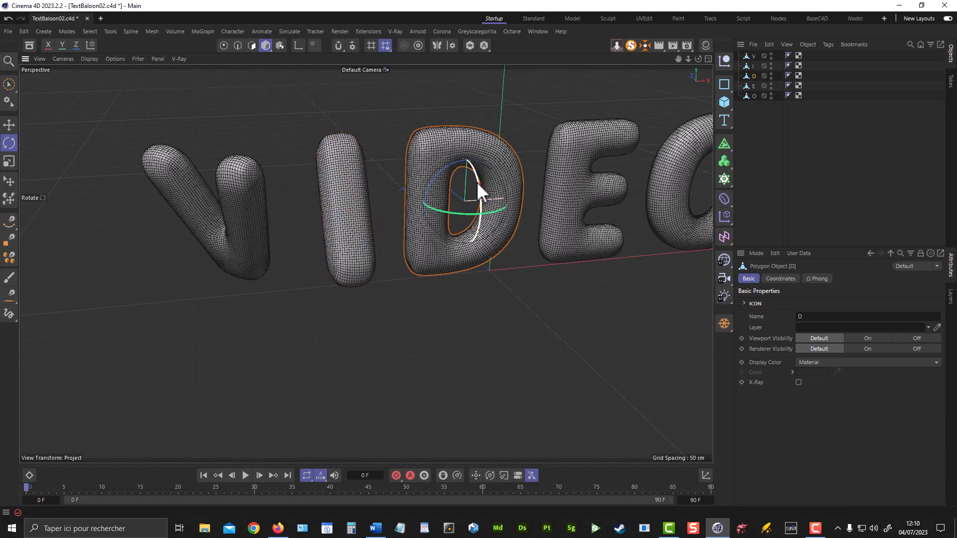
drag(478, 181, 456, 220)
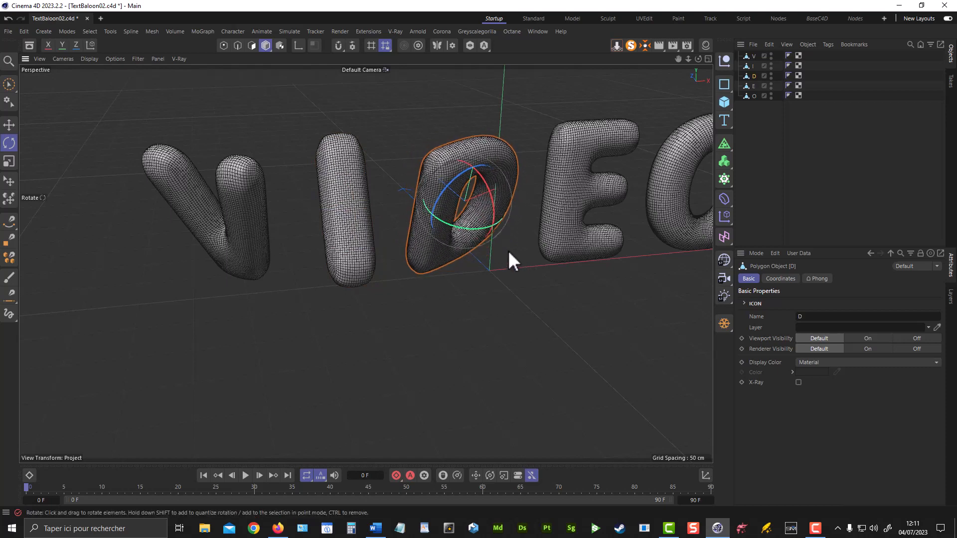
Step: Rotate the E and O letters freehand so each one faces a slightly different direction
alt+middle_drag(494, 245, 445, 251)
click(518, 200)
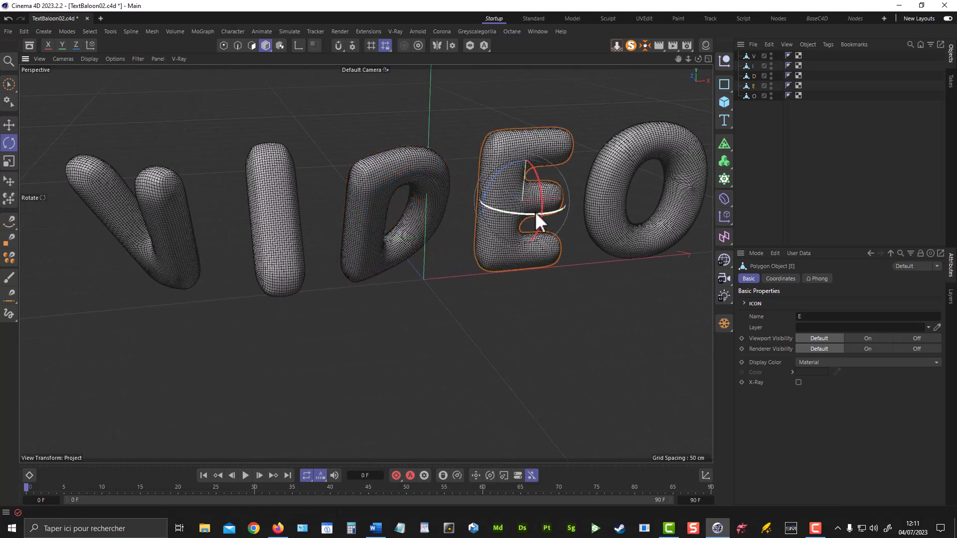
mouse_move(542, 208)
mouse_down()
mouse_move(540, 190)
mouse_move(514, 196)
mouse_move(534, 198)
mouse_up()
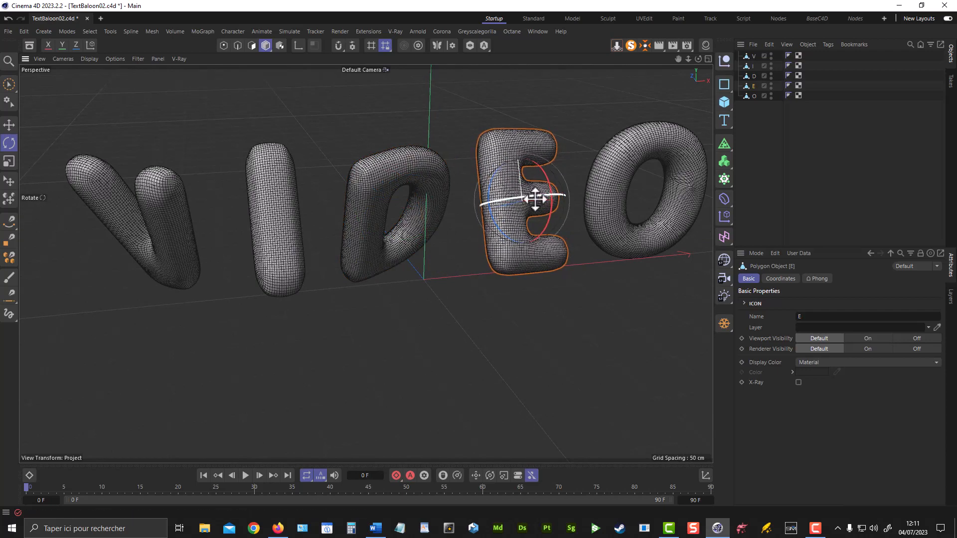
click(658, 239)
alt+middle_drag(659, 237, 547, 218)
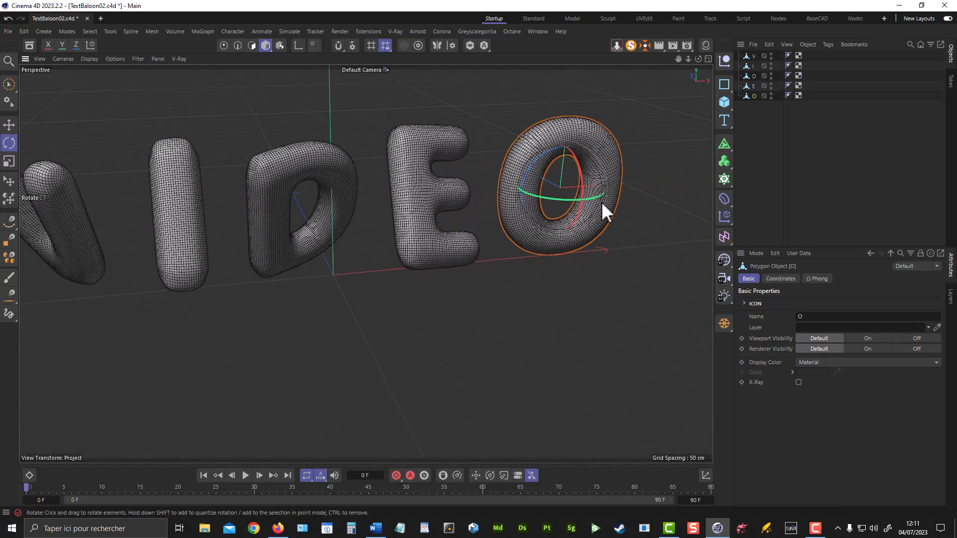
drag(600, 200, 564, 160)
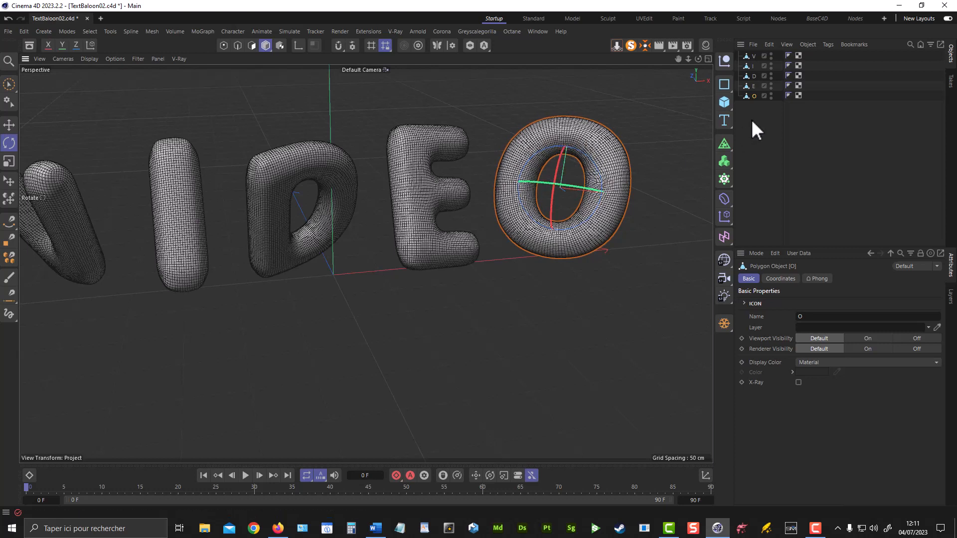
Step: Apply a Balloon simulation tag to all five letter objects V, I, D, E and O at once
drag(746, 72, 744, 48)
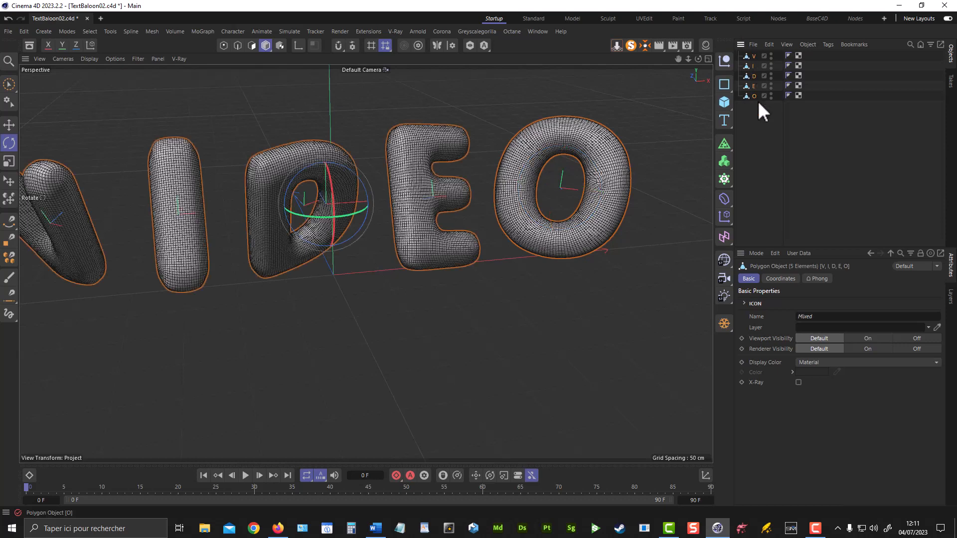
right_click(753, 97)
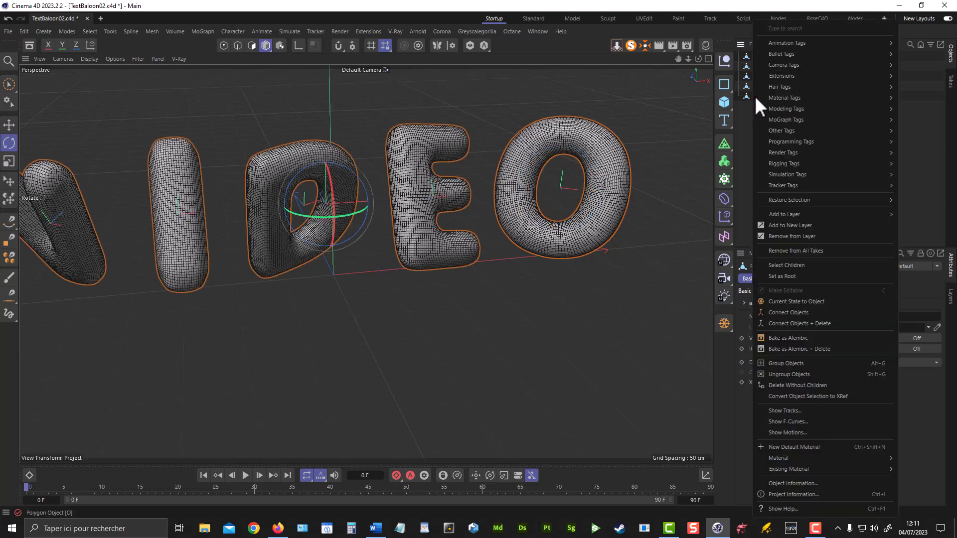
mouse_move(785, 98)
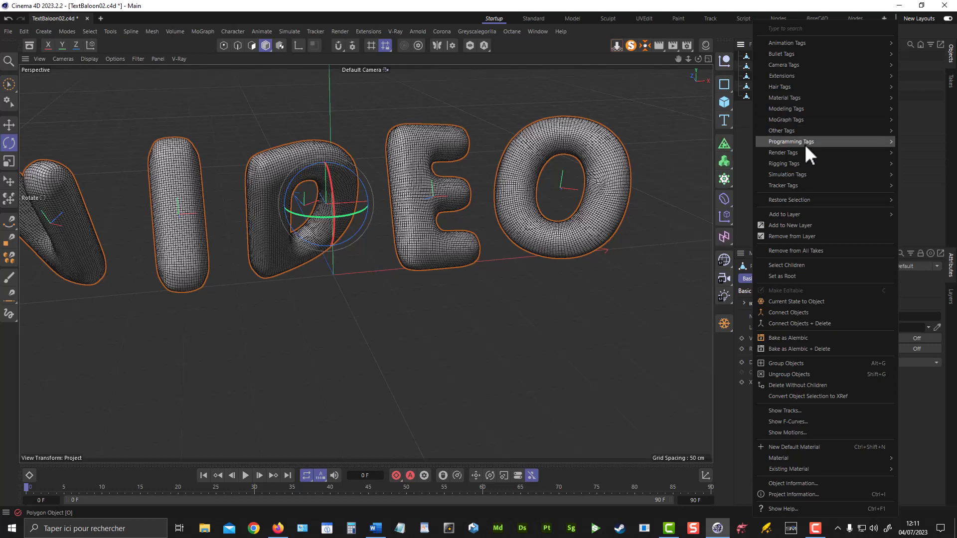
mouse_move(806, 164)
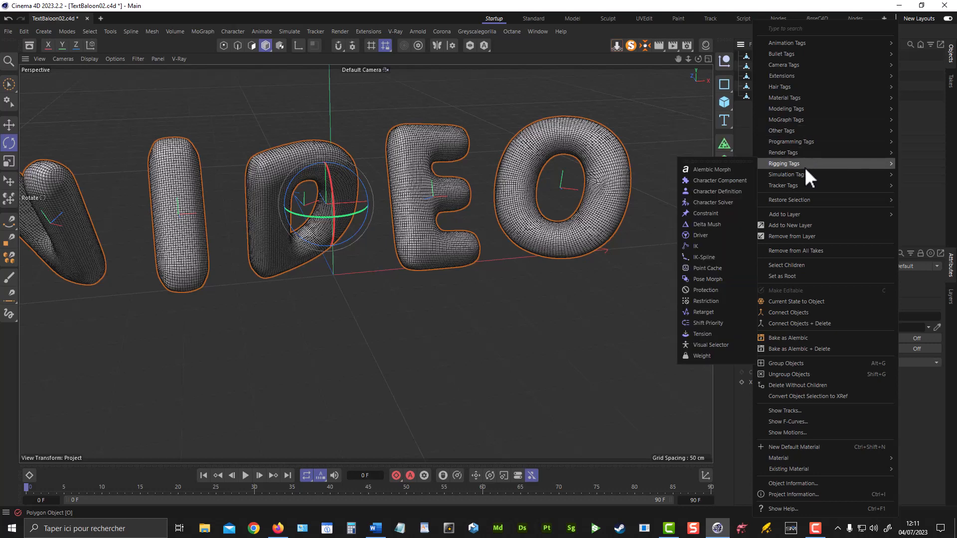
mouse_move(893, 184)
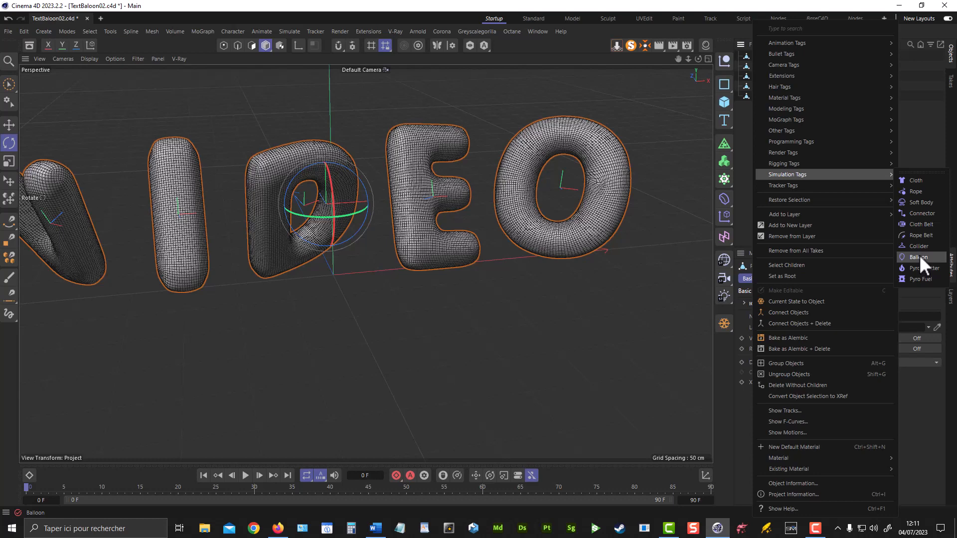
click(919, 257)
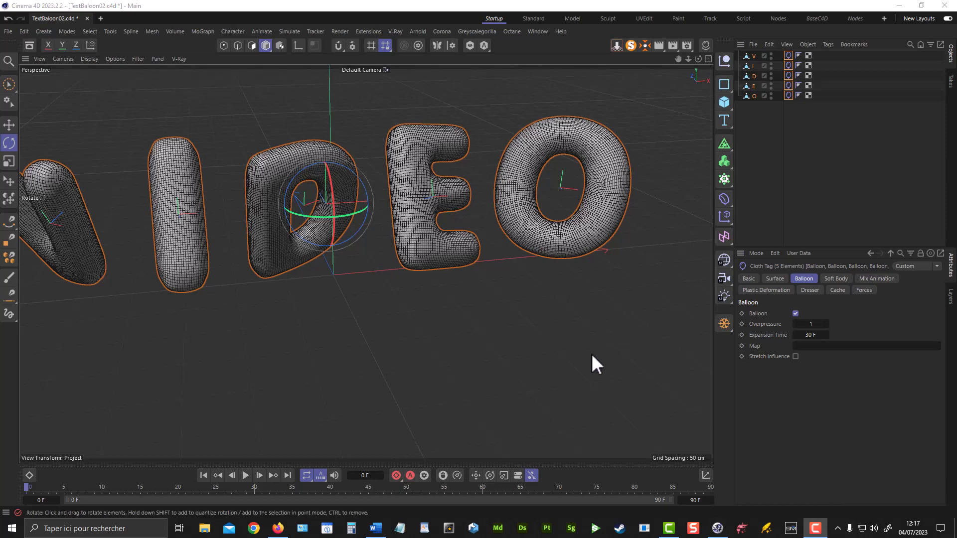
Step: Extend the timeline to 200 frames, then play the simulation briefly and return to the first frame
click(697, 500)
text(200)
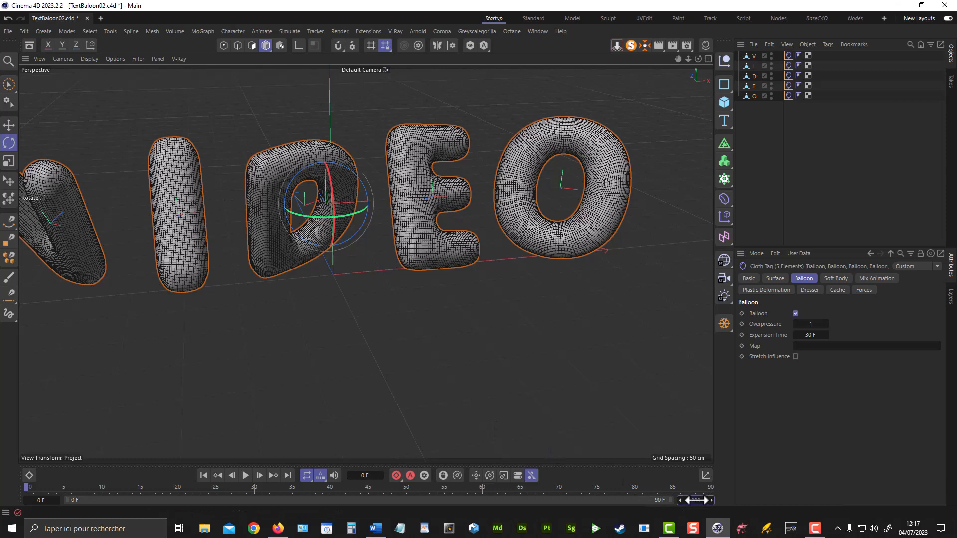
key(Return)
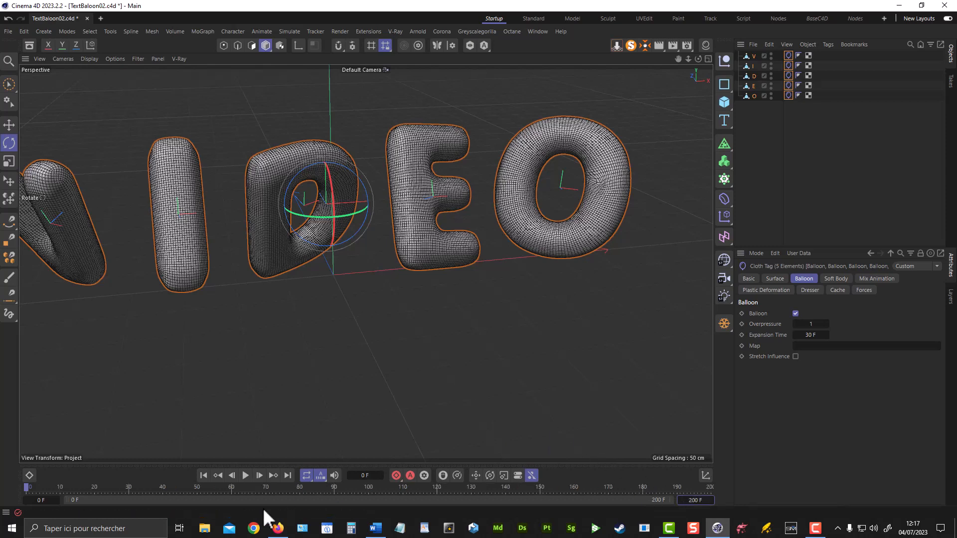
click(245, 476)
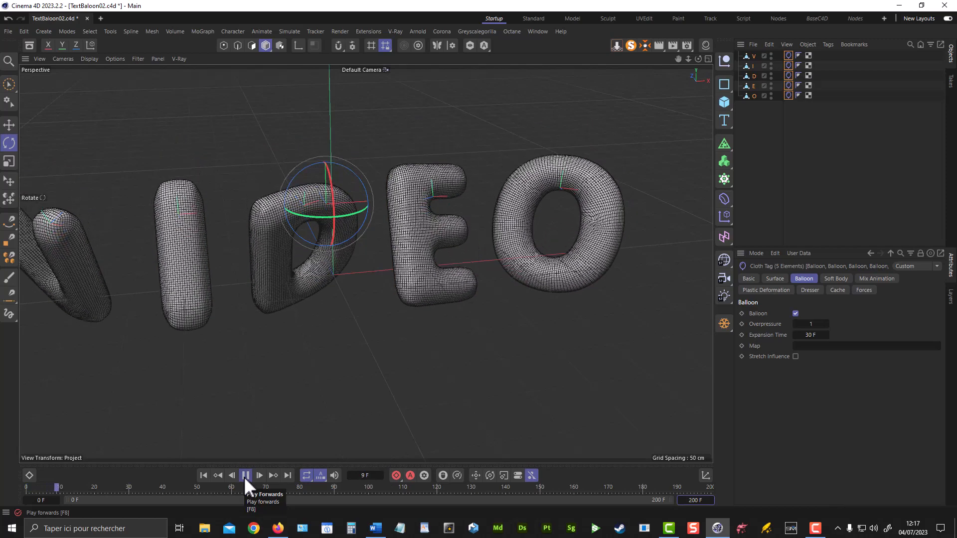
click(245, 476)
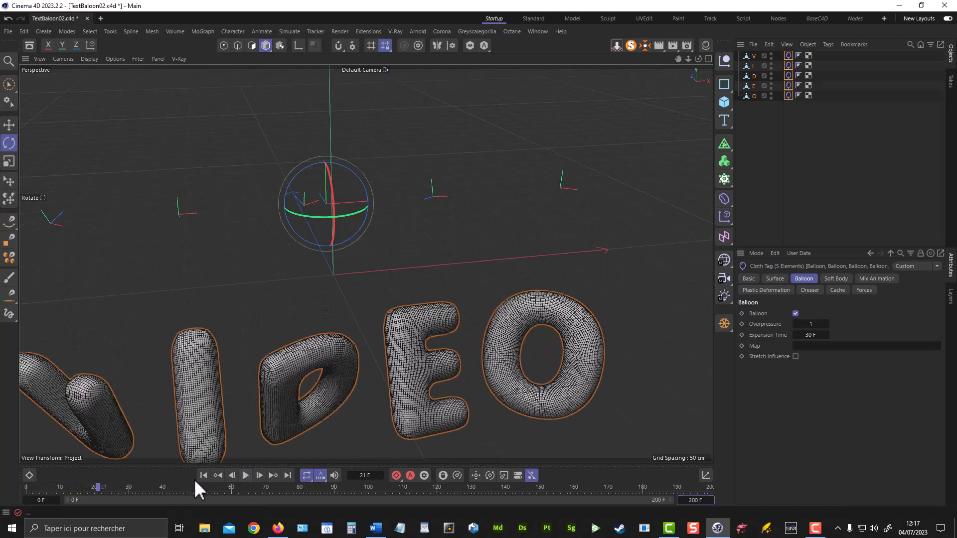
click(200, 477)
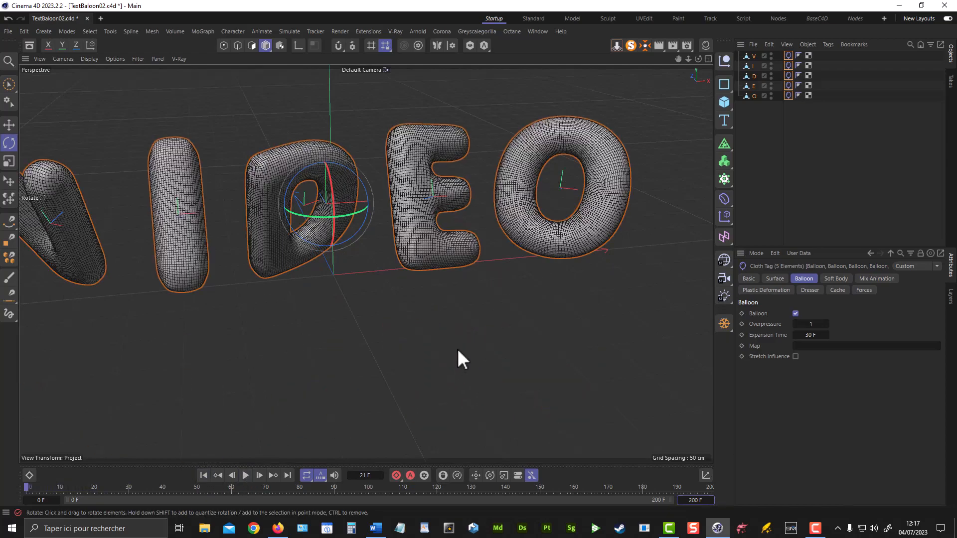
Step: Set the Gravity in the project's simulation scene settings to 0 cm
alt+drag(457, 349, 391, 292)
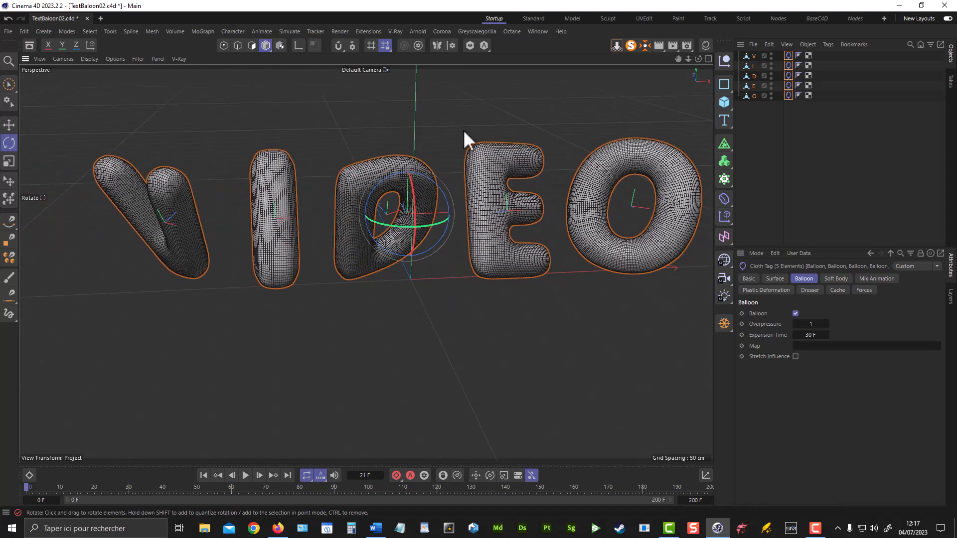
click(756, 253)
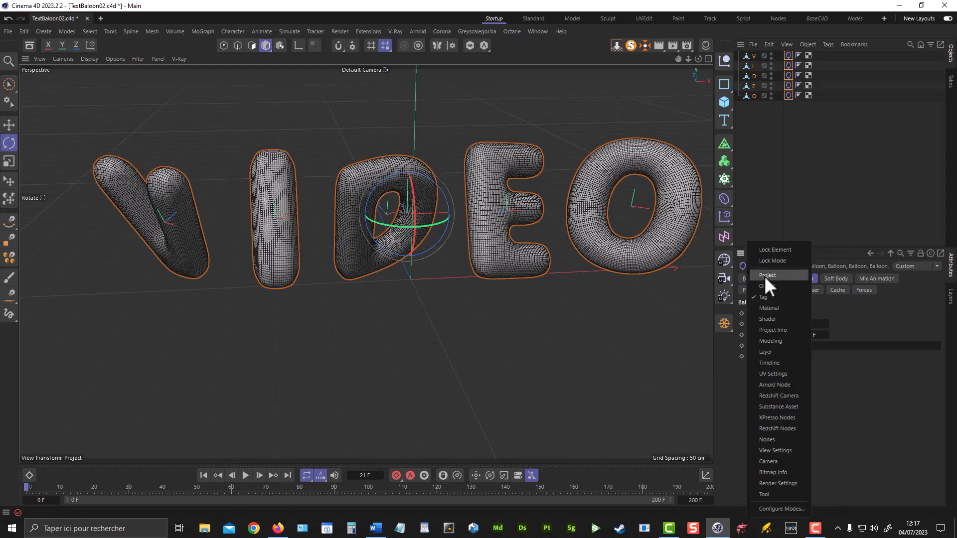
click(764, 276)
click(761, 290)
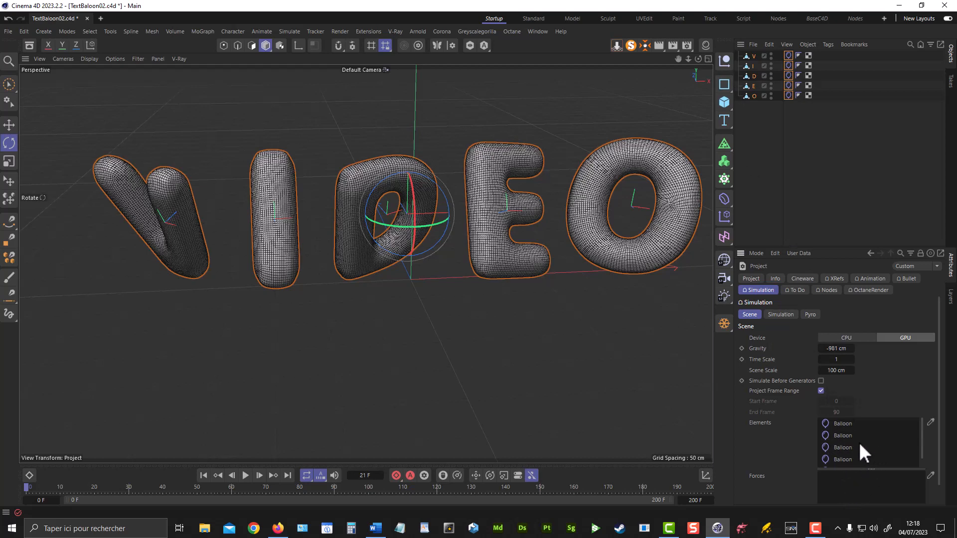
drag(849, 247, 850, 157)
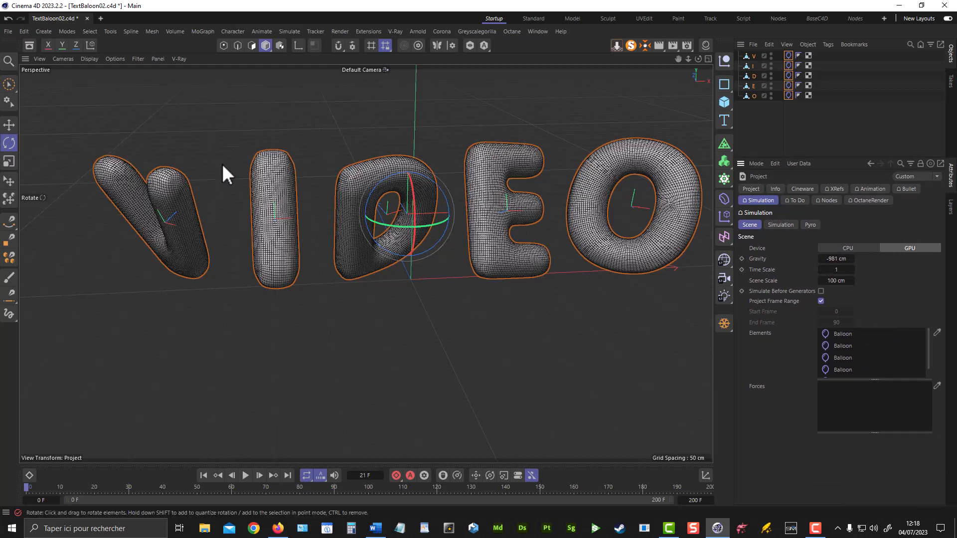
click(836, 259)
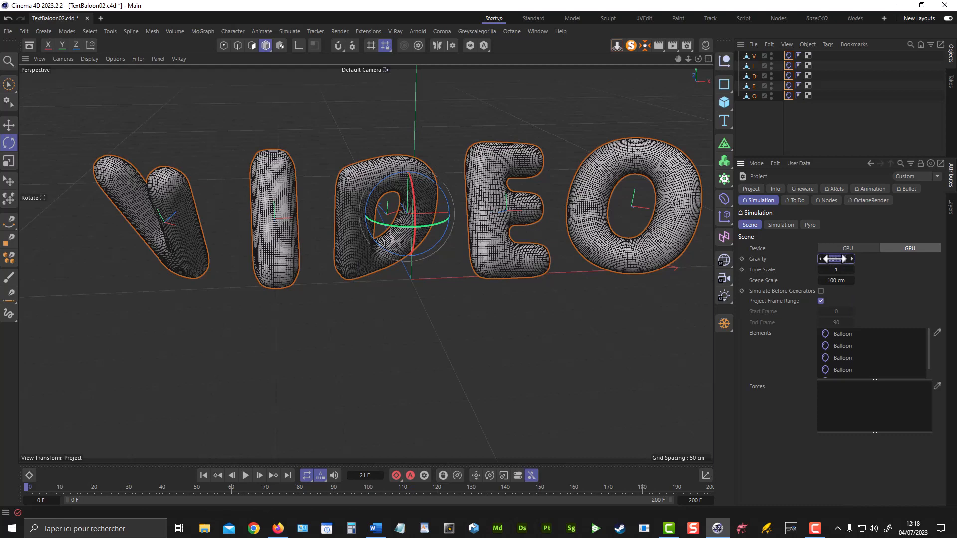
text(0)
key(Return)
Step: Play the simulation without gravity to check how the letters behave, and return to the first frame
click(245, 475)
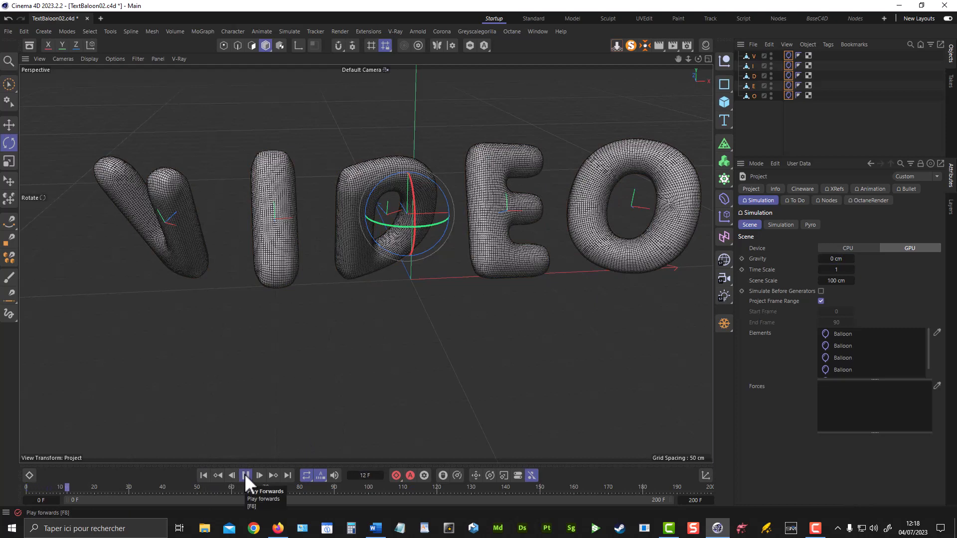
click(245, 475)
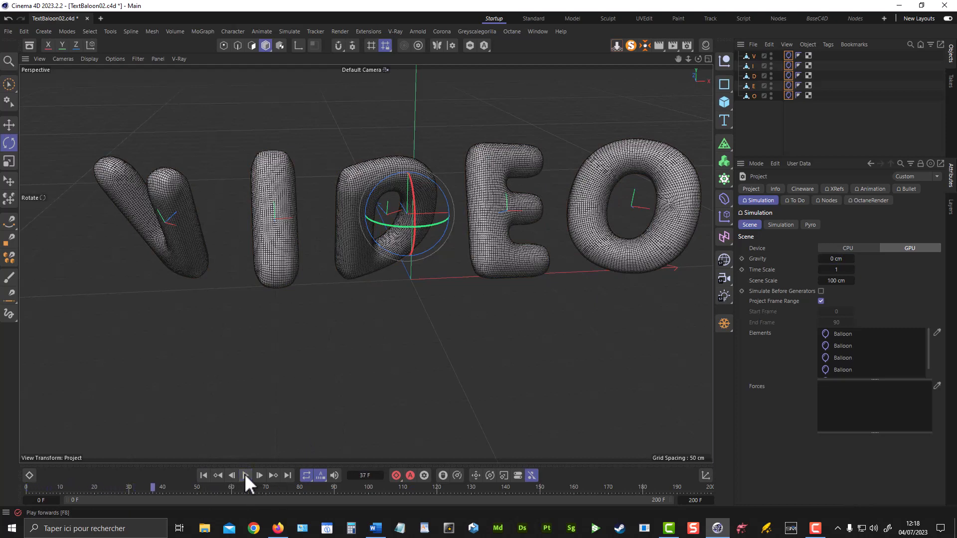
click(204, 476)
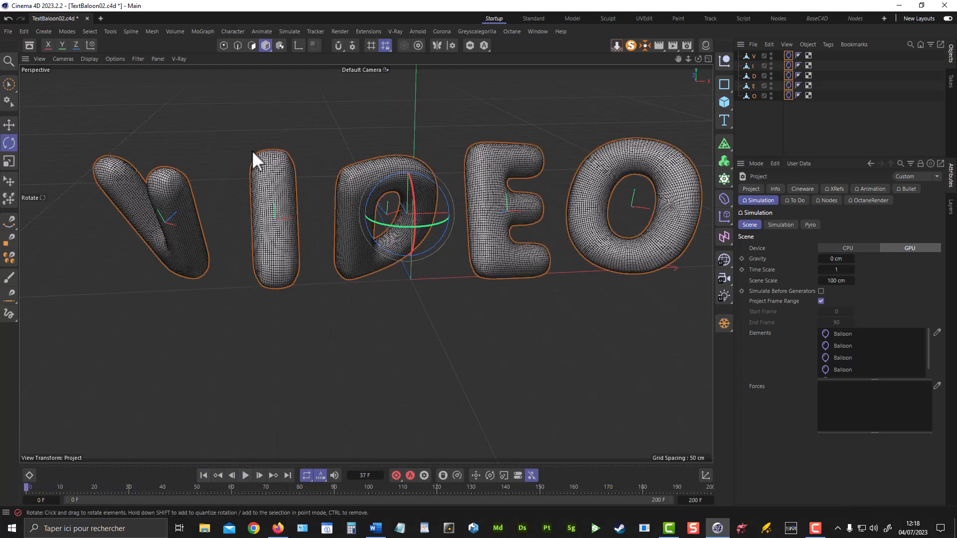
Step: Switch the viewport display to Gouraud Shading without lines
click(116, 59)
click(89, 59)
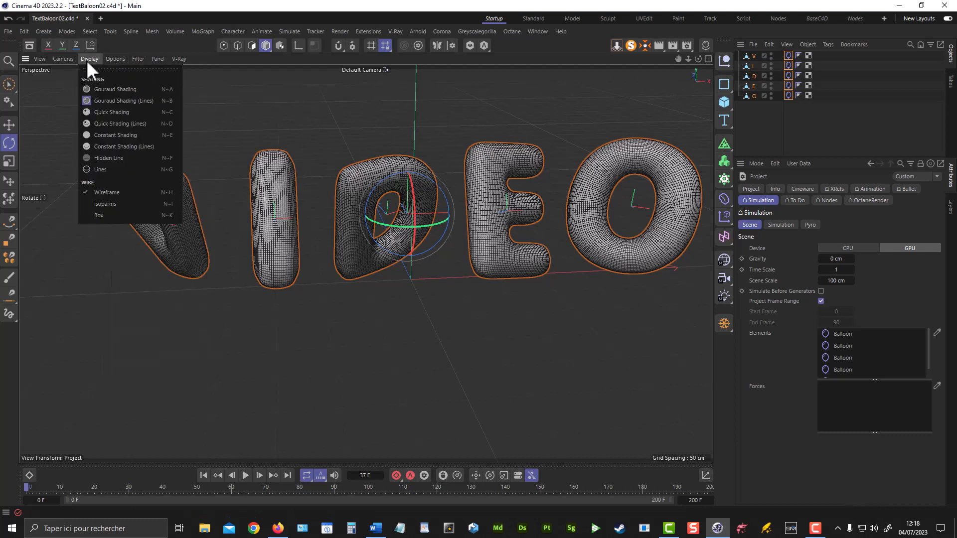
click(96, 89)
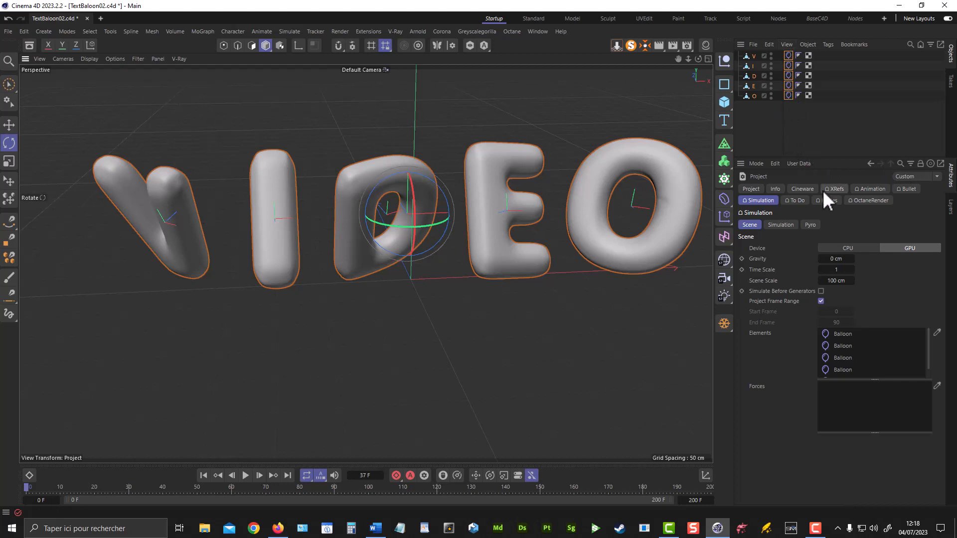
Step: Set the Overpressure of all five Balloon tags to 3, play the inflation, and return to the first frame
drag(793, 109, 785, 56)
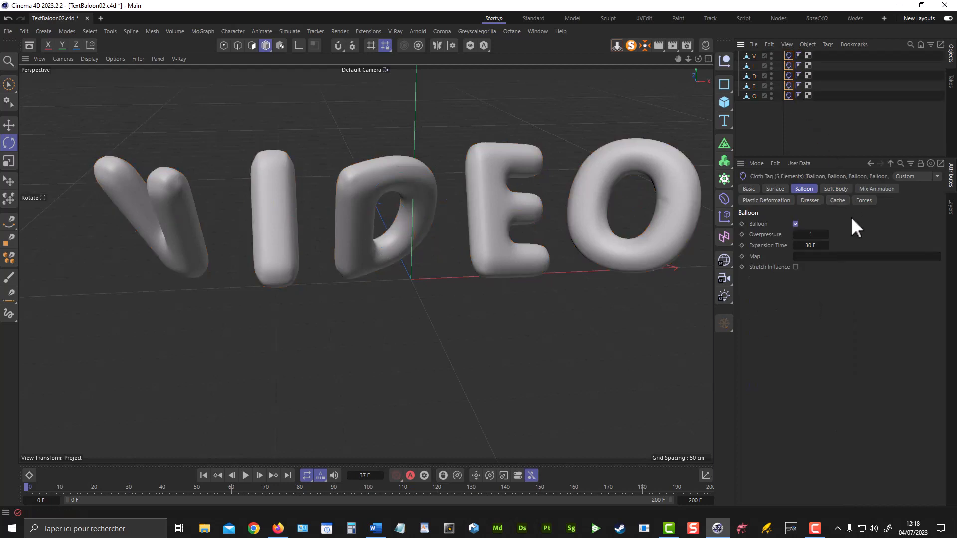
double_click(811, 234)
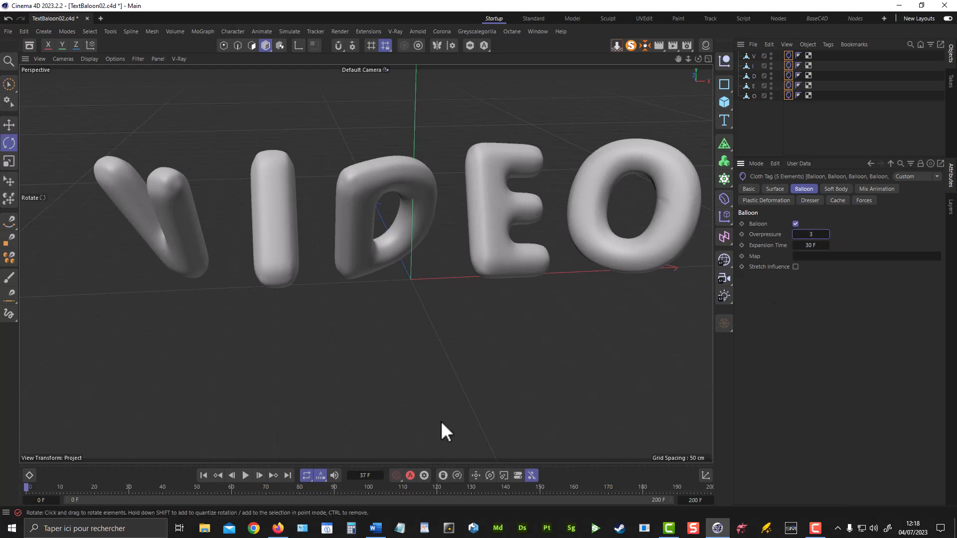
click(243, 476)
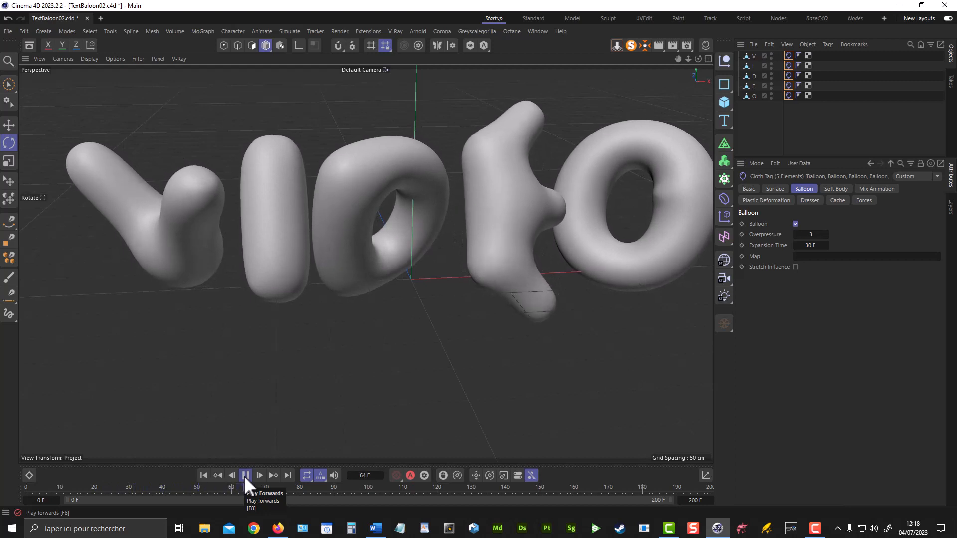
click(245, 476)
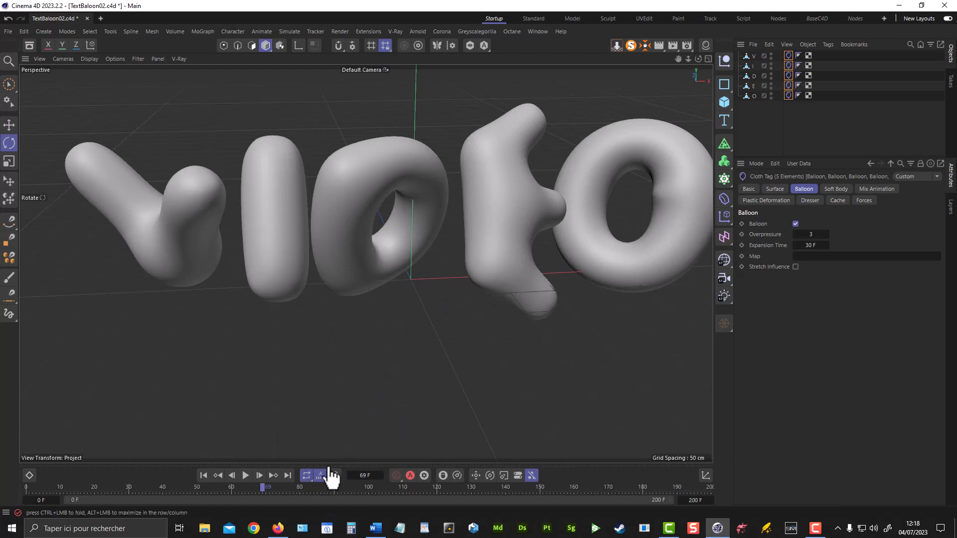
click(245, 475)
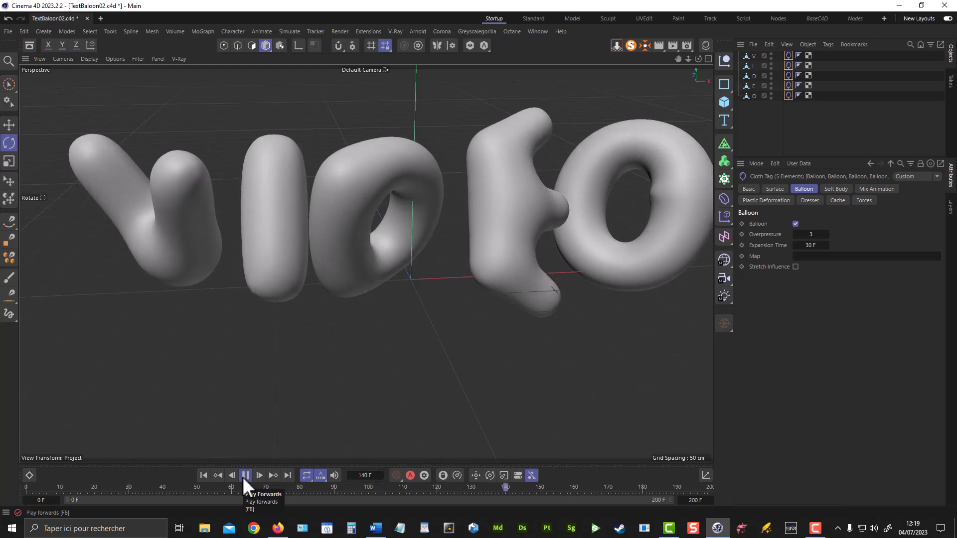
click(242, 477)
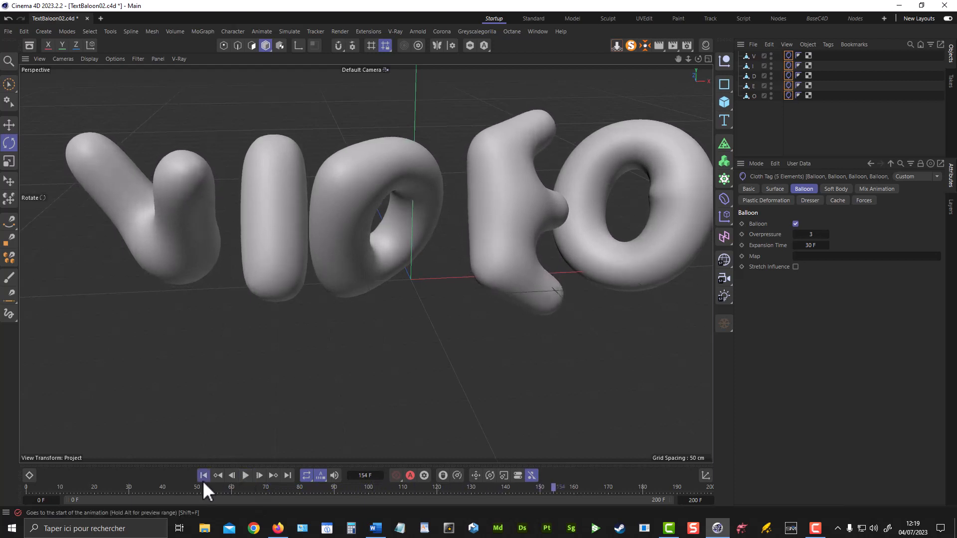
click(203, 479)
Step: Replay the inflation twice from the first frame to examine how quickly the letters expand, and return to the start
click(244, 476)
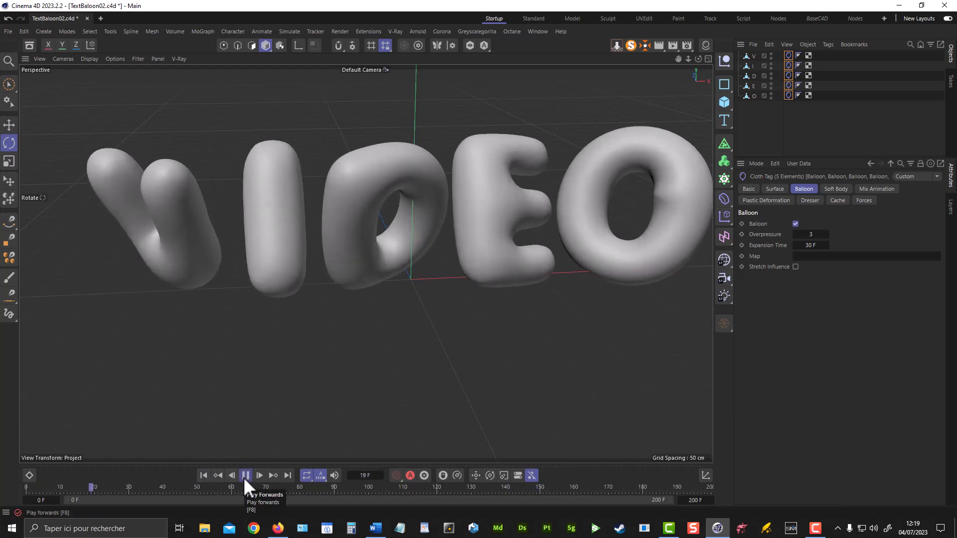
click(242, 477)
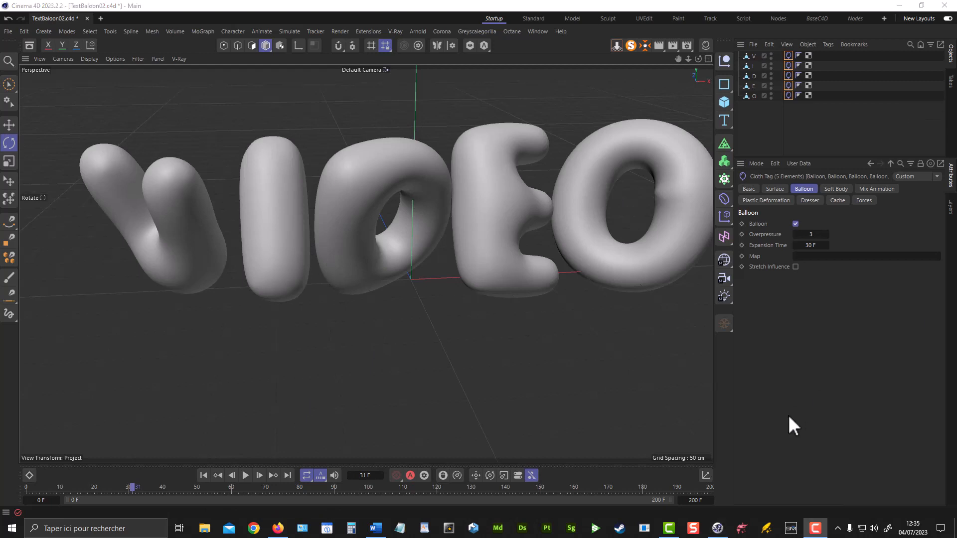
click(204, 476)
click(245, 476)
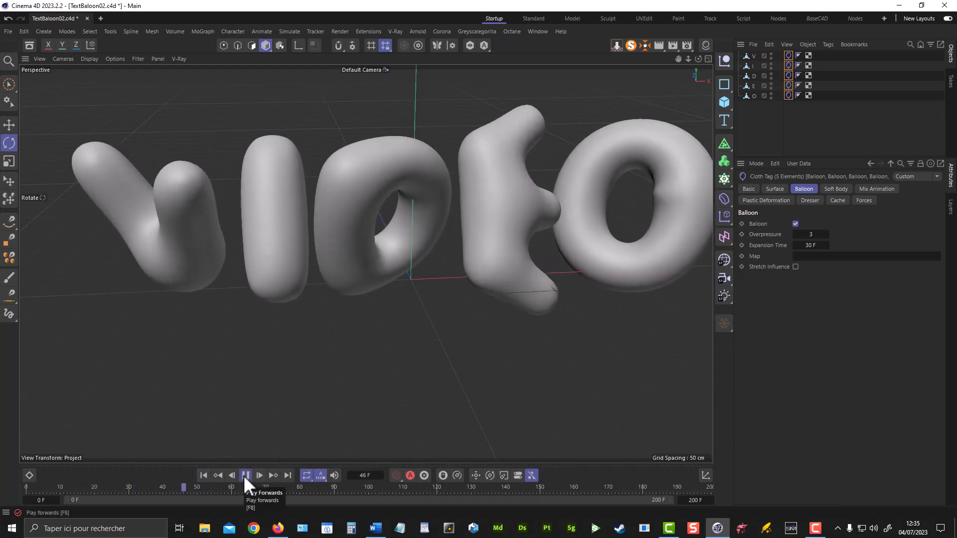
click(245, 475)
click(204, 475)
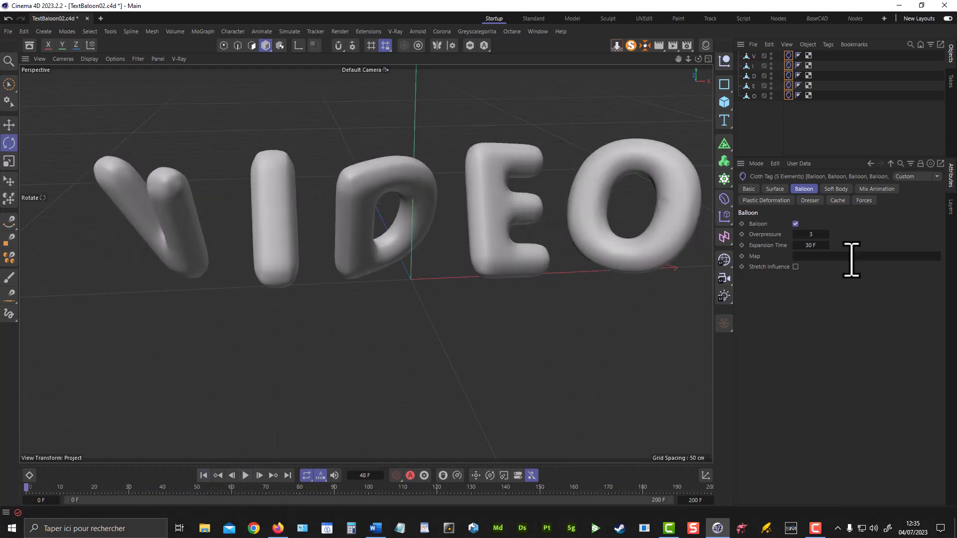
Step: Set the Expansion Time of all five Balloon tags to 110 frames
mouse_move(813, 246)
mouse_down()
mouse_move(815, 234)
mouse_move(814, 248)
mouse_up()
click(808, 244)
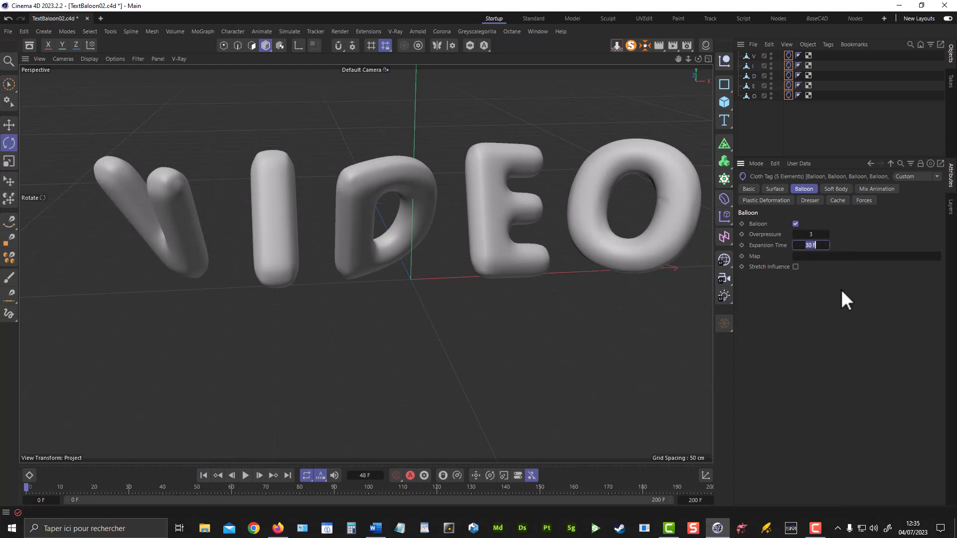
text(110)
key(Return)
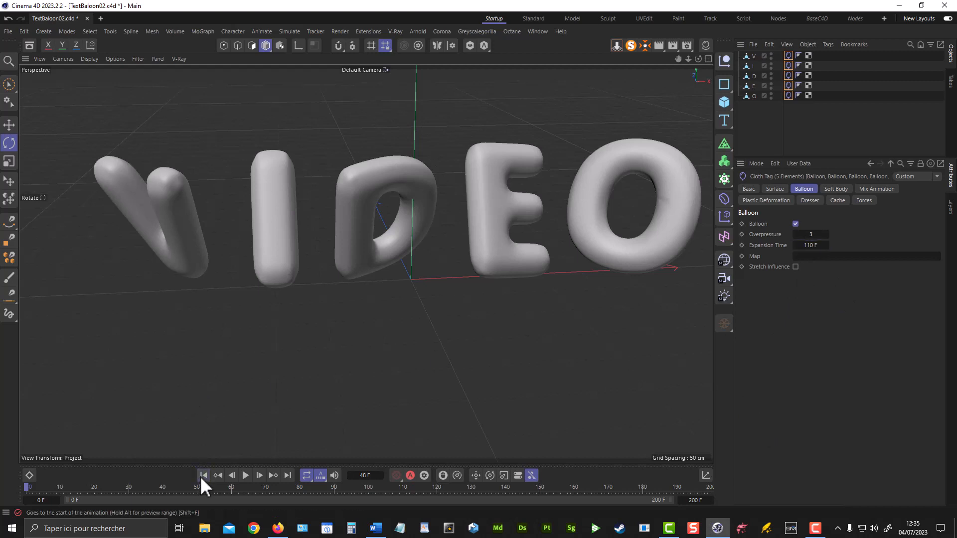
Step: Play the simulation to check the slower inflation, and return to the first frame
click(244, 474)
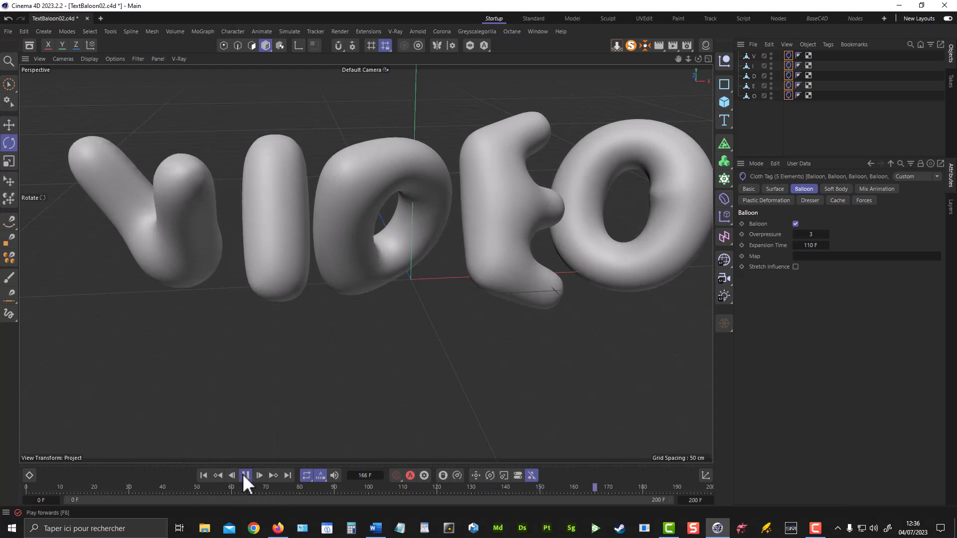
click(244, 474)
click(208, 476)
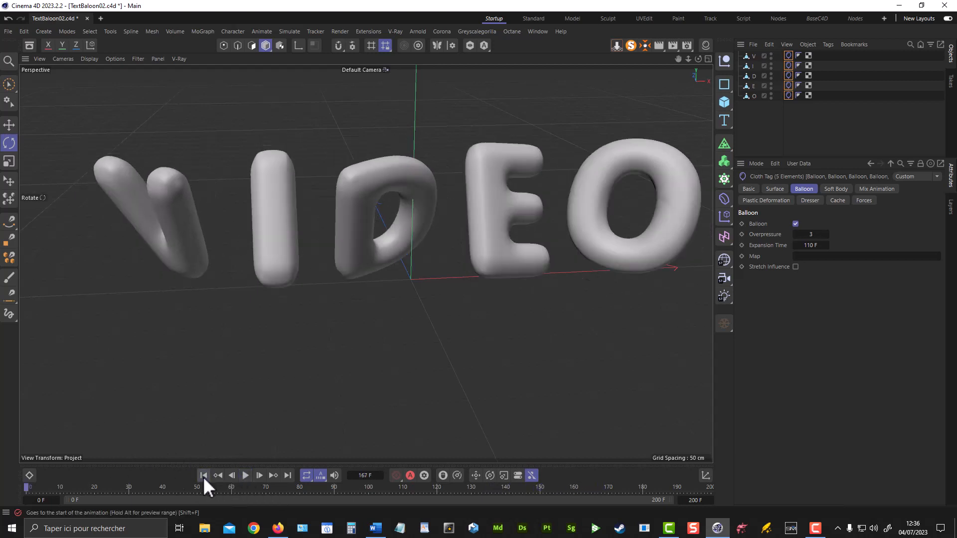
Step: Set the Expansion Time of all five Balloon tags to 15 frames and play the faster inflation from the first frame
click(814, 245)
text(15)
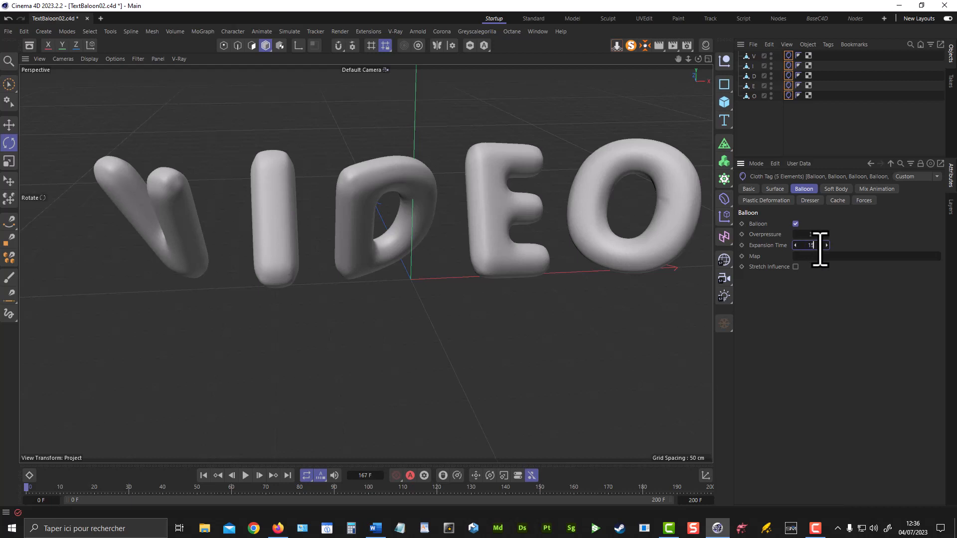
key(Return)
click(204, 476)
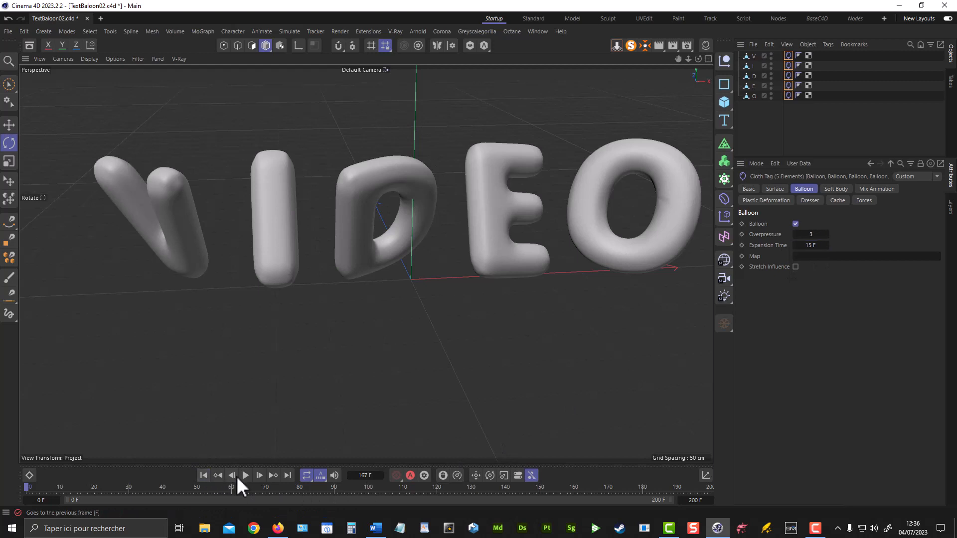
click(245, 476)
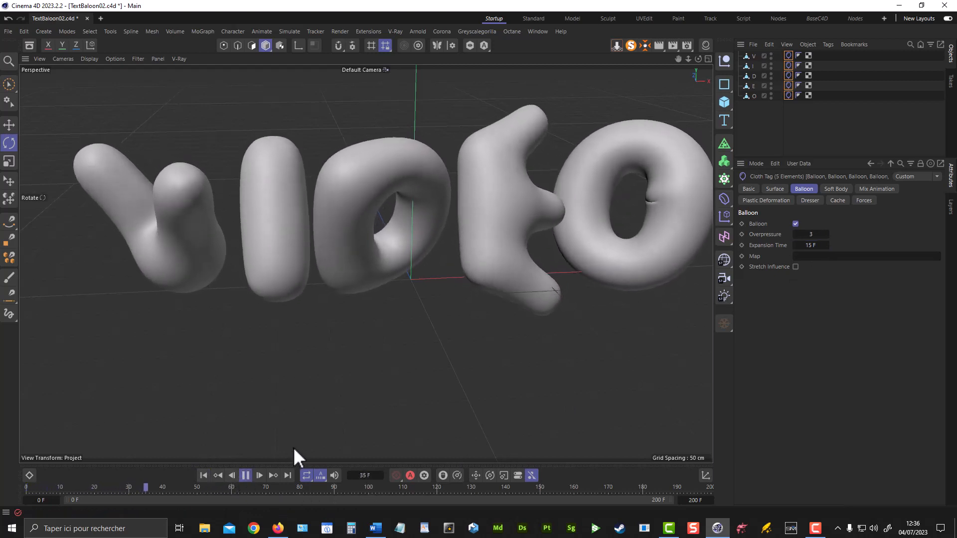
click(245, 475)
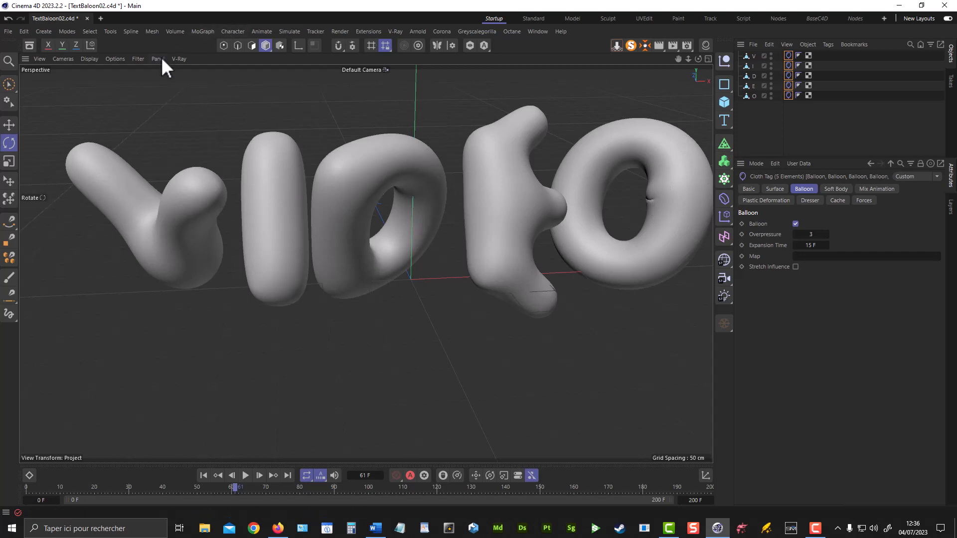
Step: Show the letters in Gouraud Shading (Lines) and inspect the crease on the inner edge of the inflated O up close
click(117, 59)
mouse_move(93, 59)
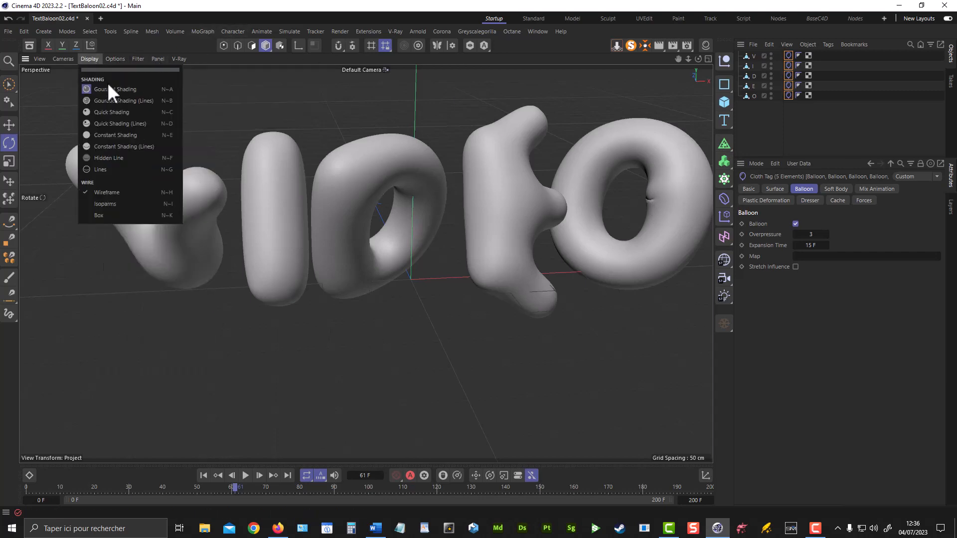
click(113, 100)
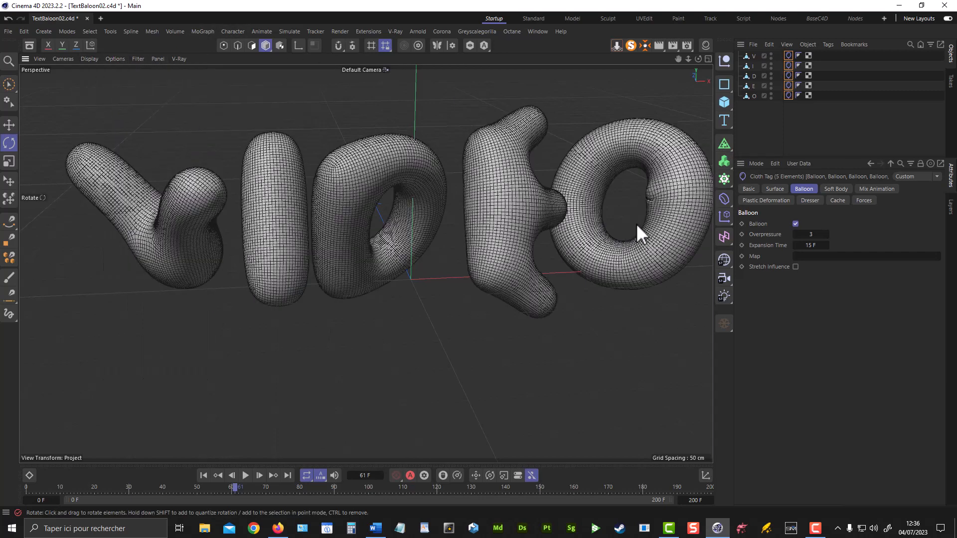
scroll(650, 198, up, 5)
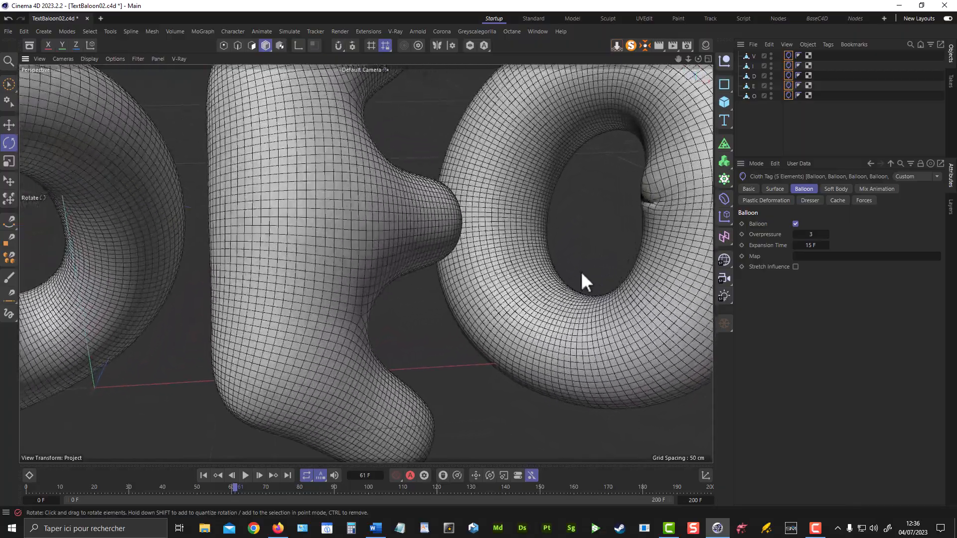
alt+drag(582, 271, 449, 240)
alt+right_drag(448, 231, 609, 232)
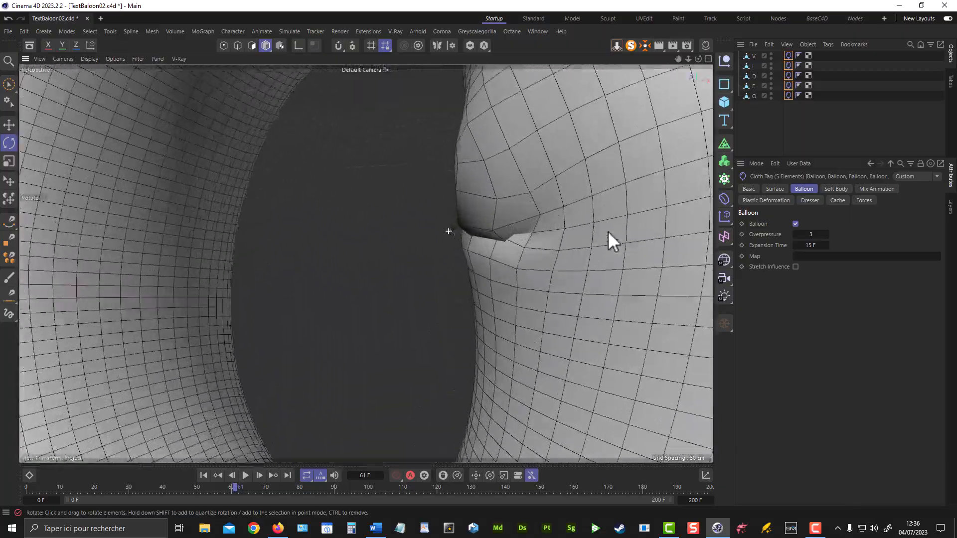
alt+drag(533, 221, 753, 137)
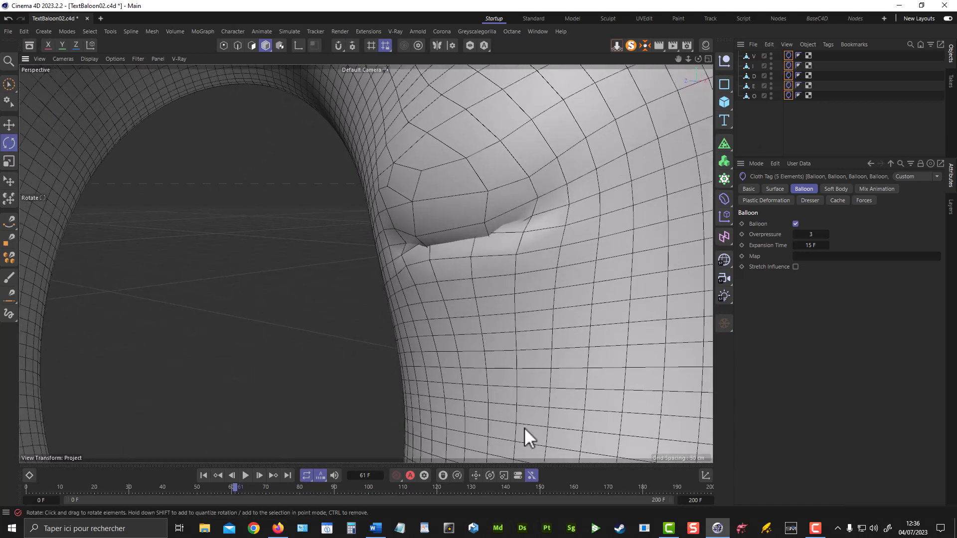
Step: Return to the first frame and examine the O's uninflated mesh around the same spot, ending with all five letters in view
click(204, 475)
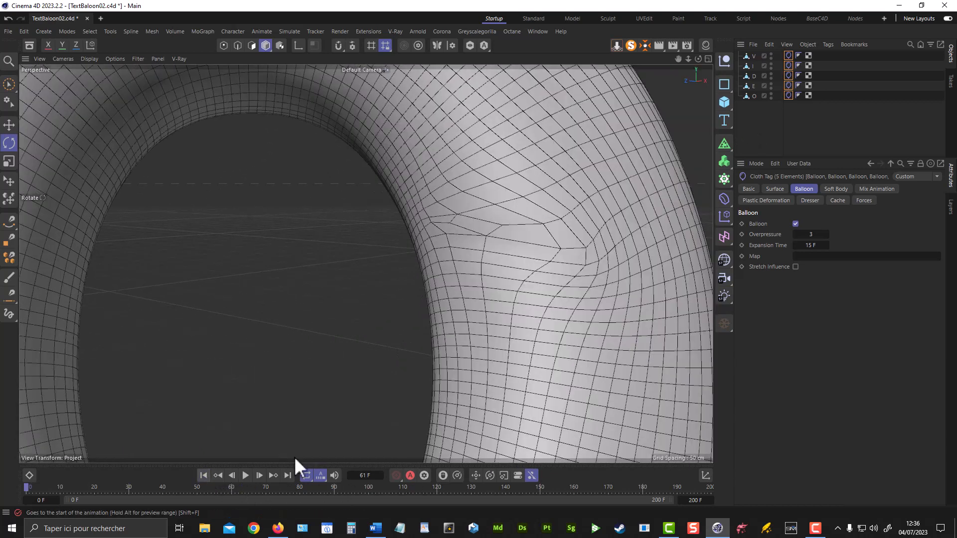
mouse_move(562, 253)
alt+mouse_down()
mouse_move(585, 229)
mouse_move(557, 252)
alt+mouse_up()
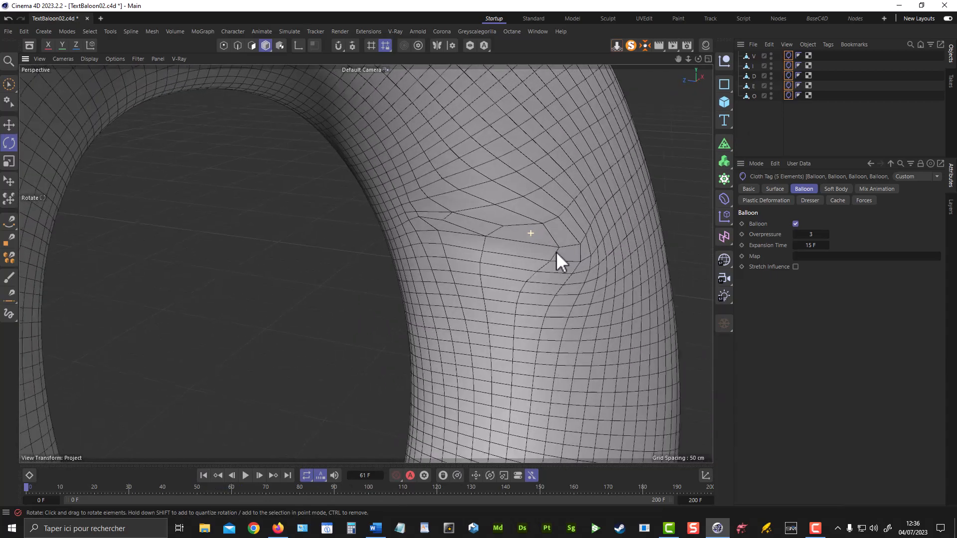
alt+right_drag(570, 249, 521, 257)
alt+middle_drag(551, 256, 520, 257)
alt+drag(519, 256, 549, 247)
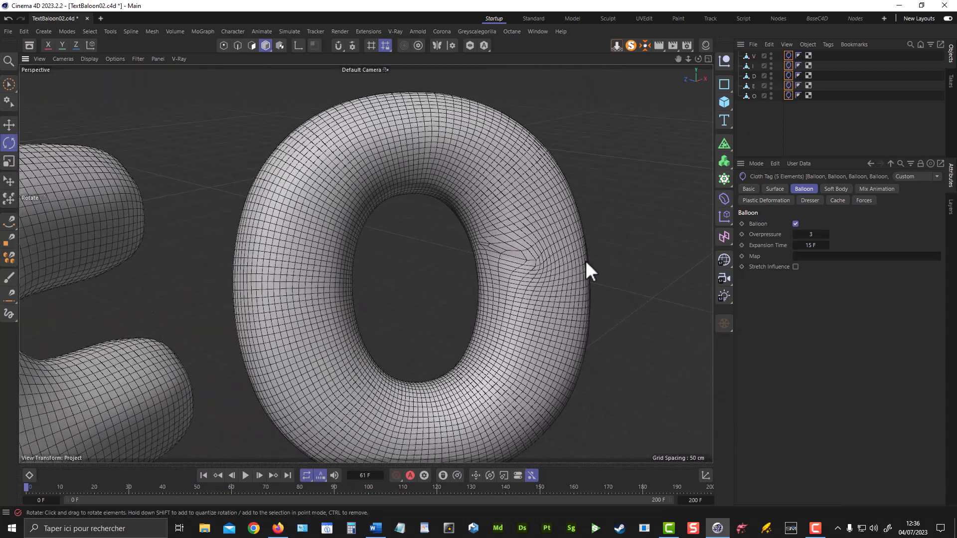
alt+right_drag(513, 380, 366, 263)
alt+drag(365, 262, 430, 286)
alt+middle_drag(430, 286, 475, 243)
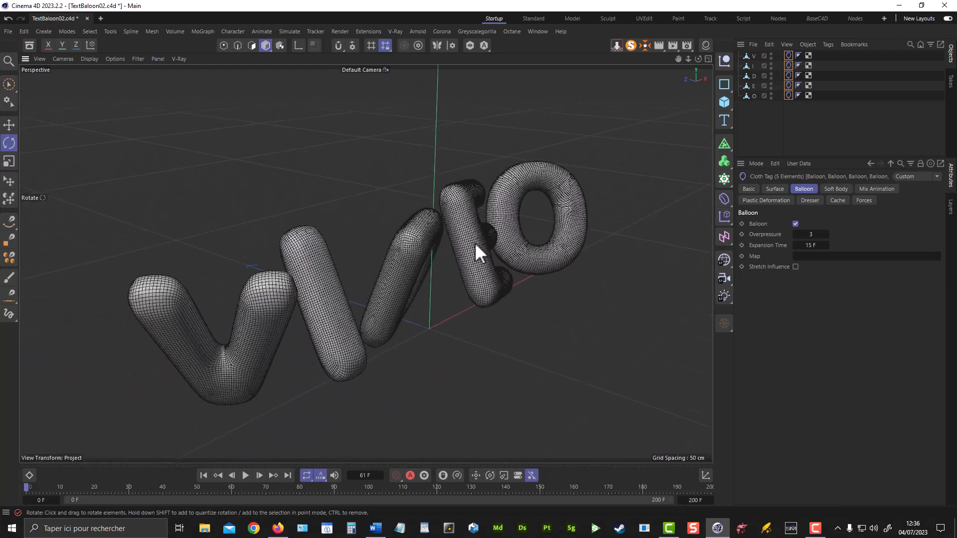
alt+drag(471, 243, 406, 246)
Step: Restore plain Gouraud Shading in the viewport and frame the whole word VIDEO
click(88, 59)
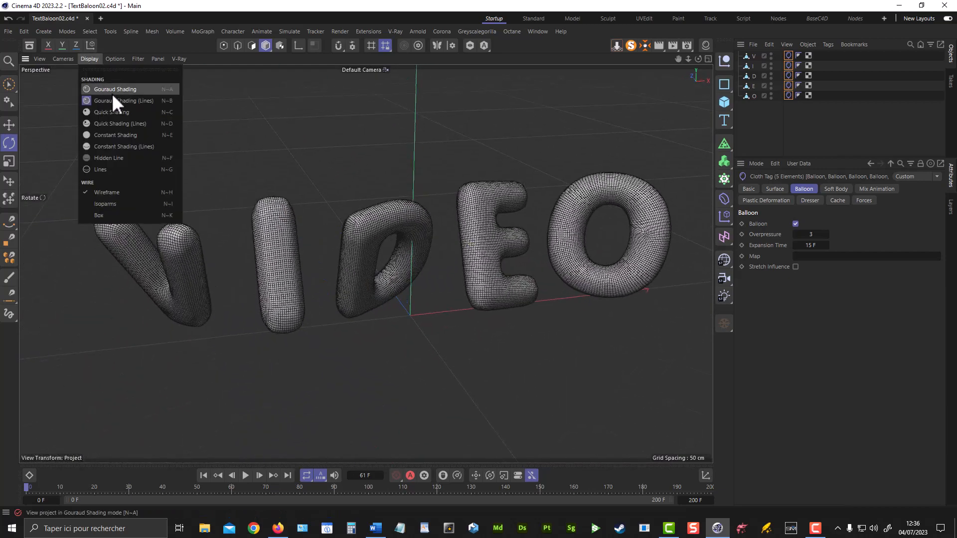
click(115, 88)
alt+drag(334, 223, 321, 196)
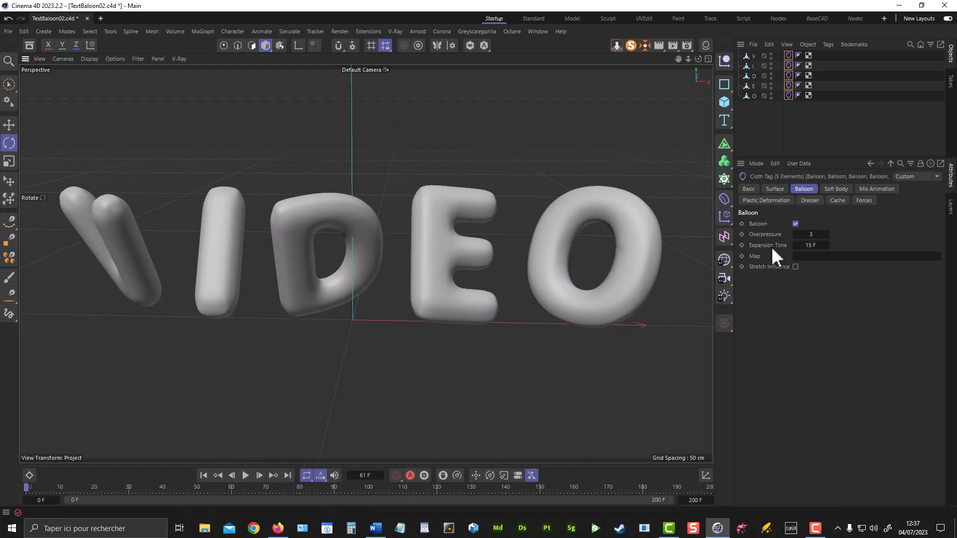
Step: In the Surface settings of all five Balloon tags, set Bendiness to 10 and Target Length to 130%
click(774, 190)
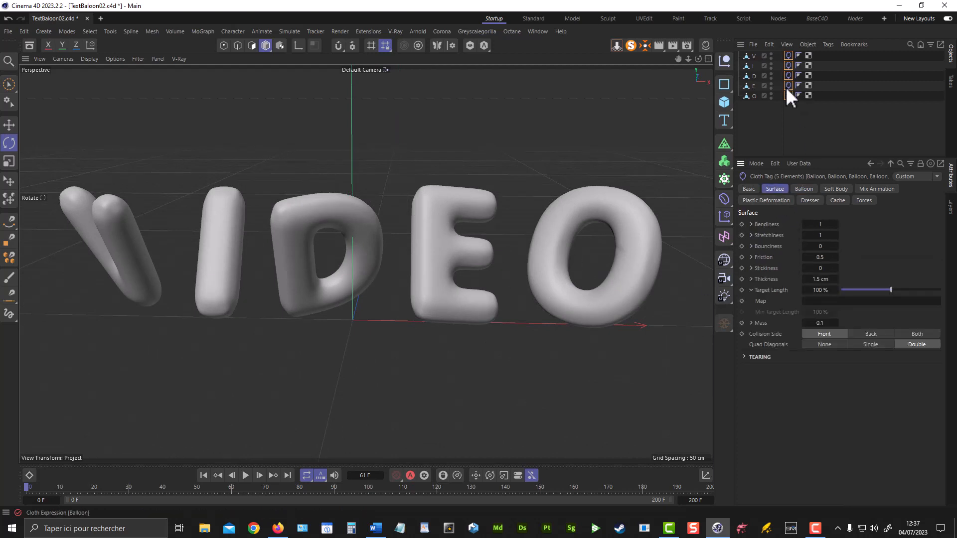
click(820, 225)
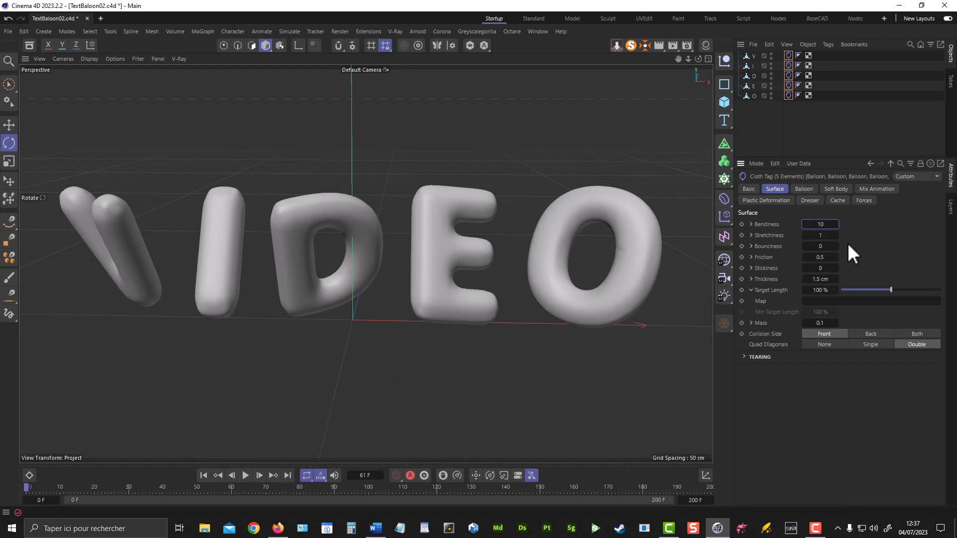
click(822, 290)
text(130)
key(Return)
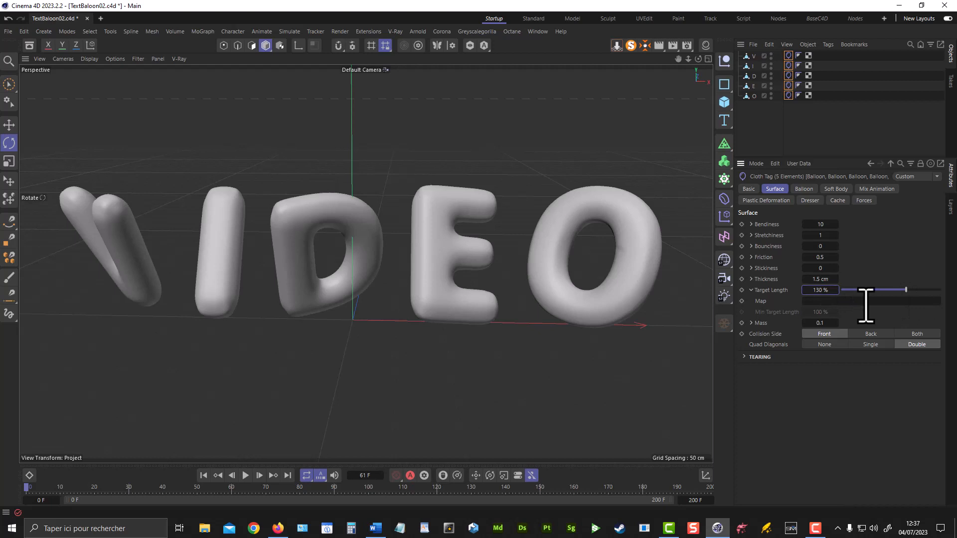
Step: Play the inflation twice from the first frame to check the new surface settings, and return to the start
alt+drag(582, 286, 547, 289)
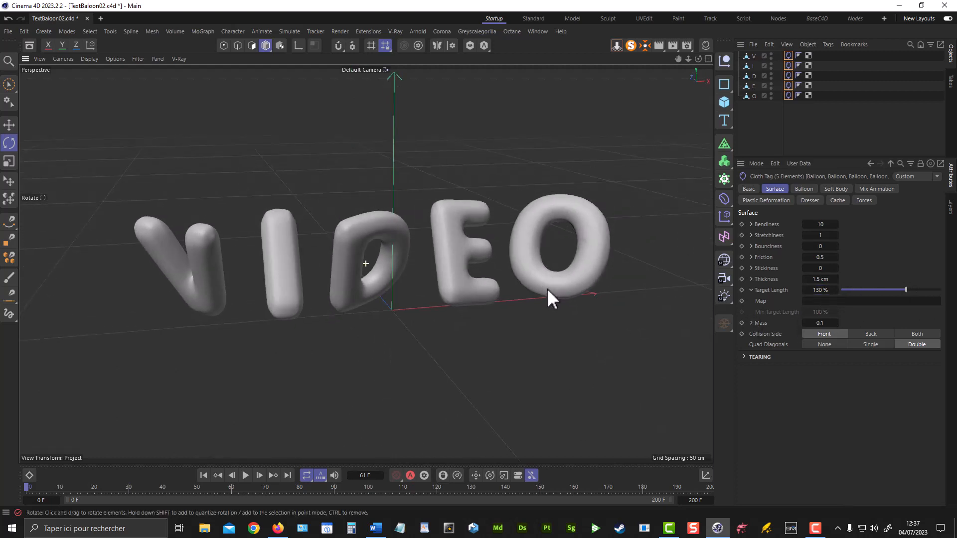
click(246, 475)
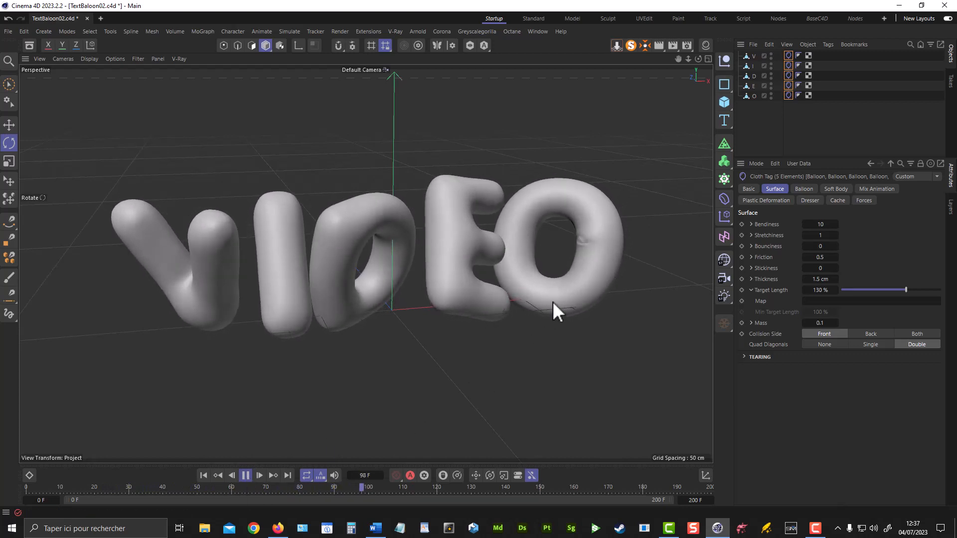
click(245, 477)
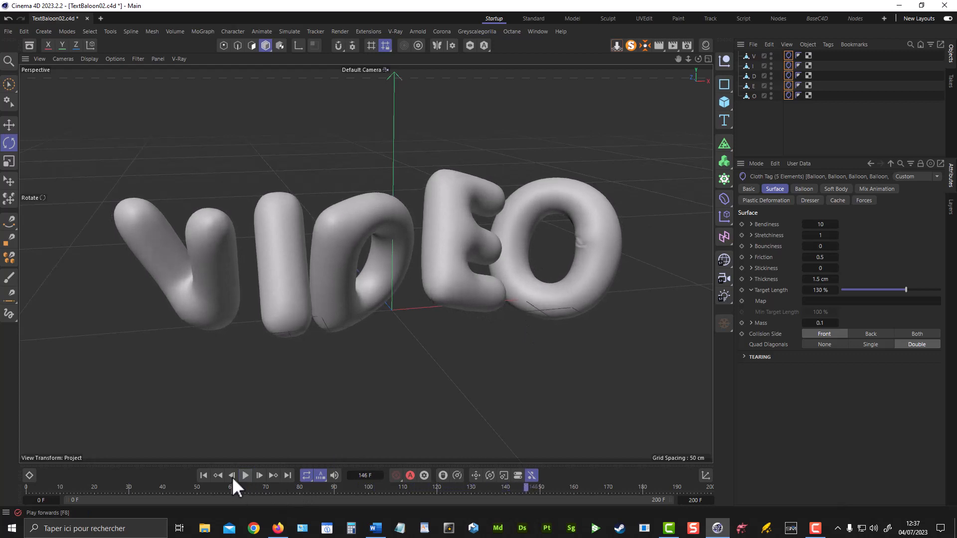
click(204, 477)
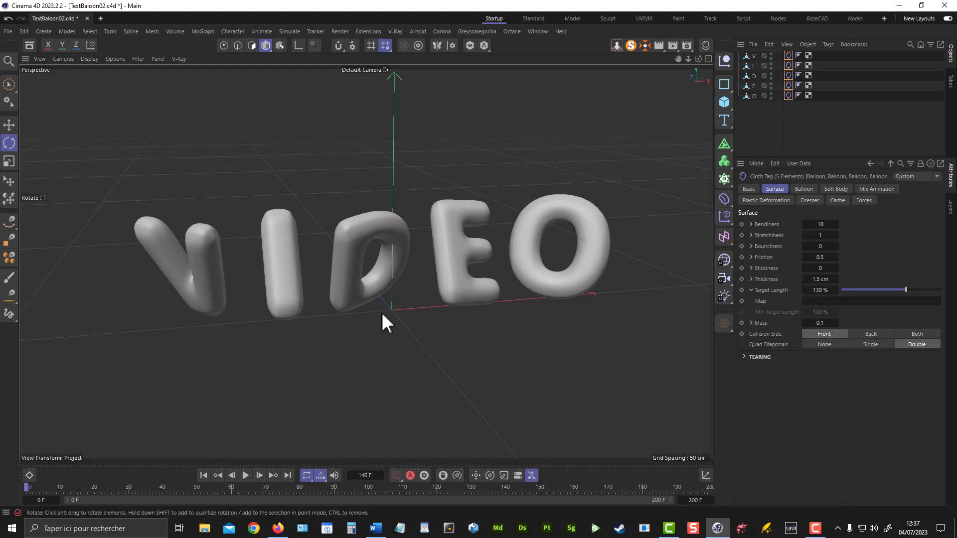
click(246, 475)
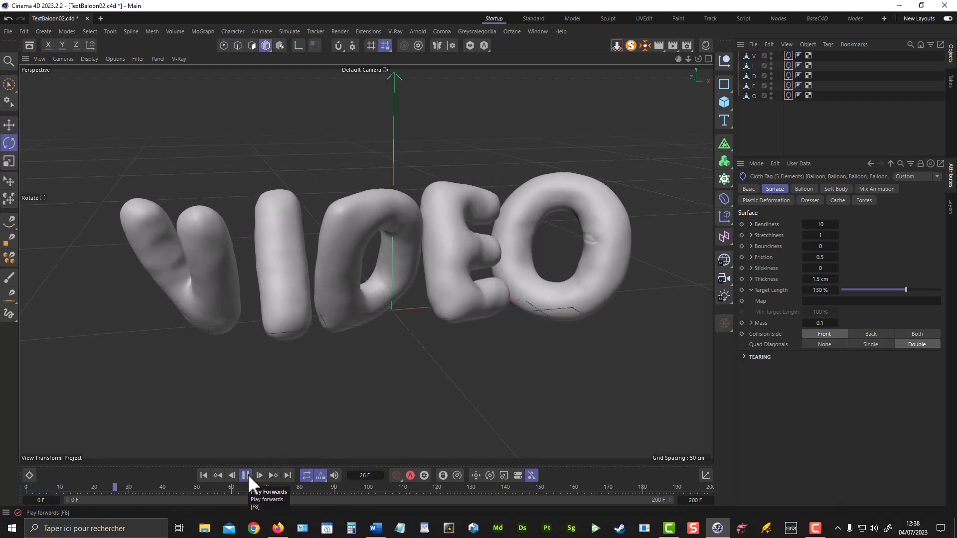
click(247, 475)
click(203, 476)
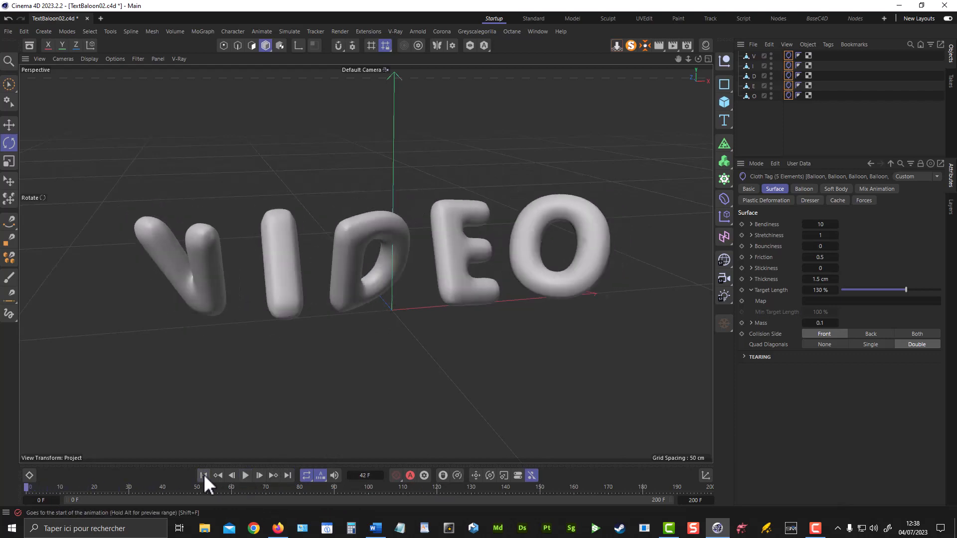
Step: Enable With Force in the Mix Animation settings of all five Balloon tags, play the inflation, and return to the first frame
click(884, 190)
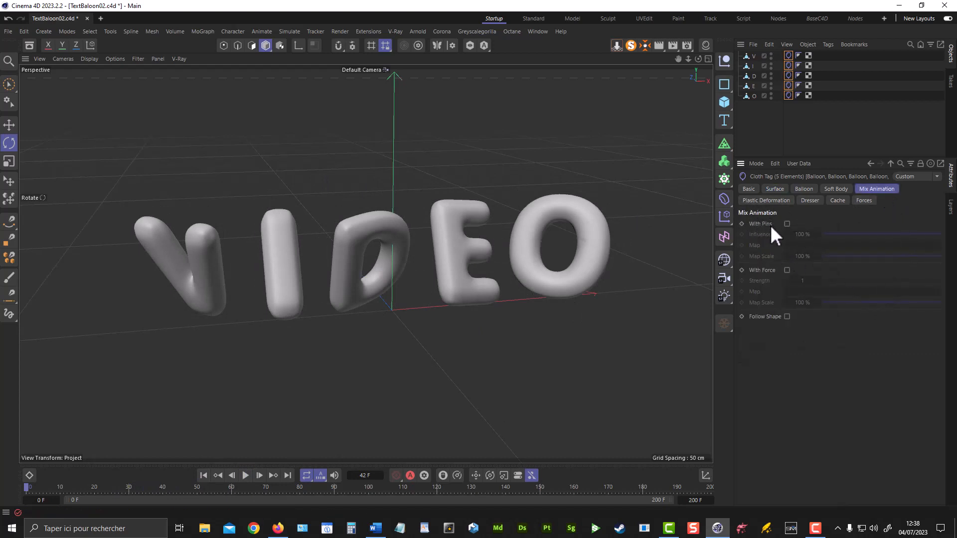
click(787, 270)
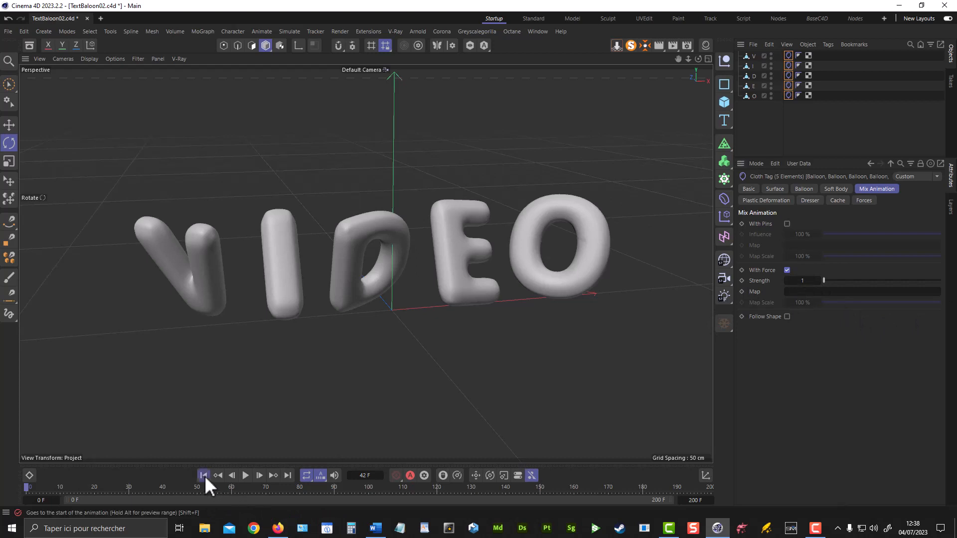
click(245, 475)
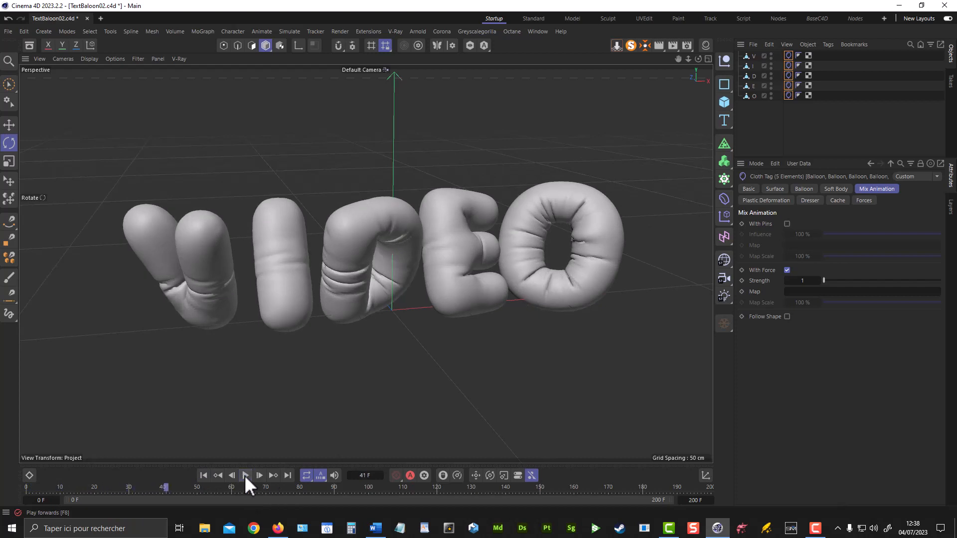
click(245, 475)
click(204, 475)
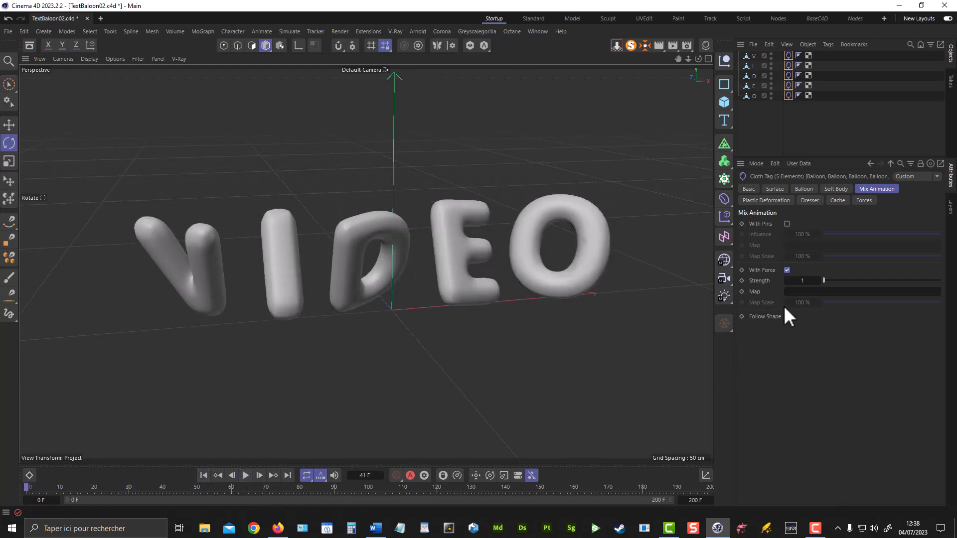
Step: Disable With Force, replay the inflation for comparison, return to the first frame, and enable With Force again
click(787, 269)
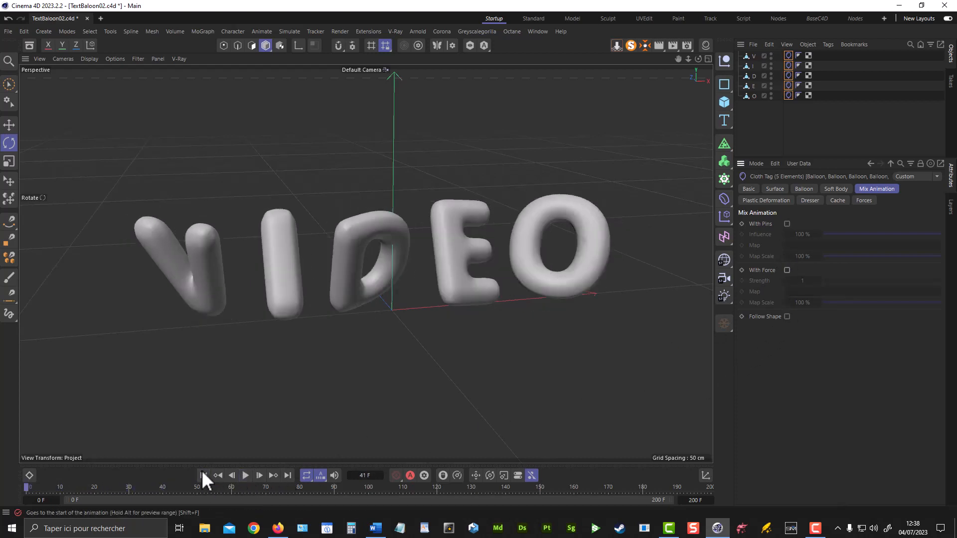
click(246, 476)
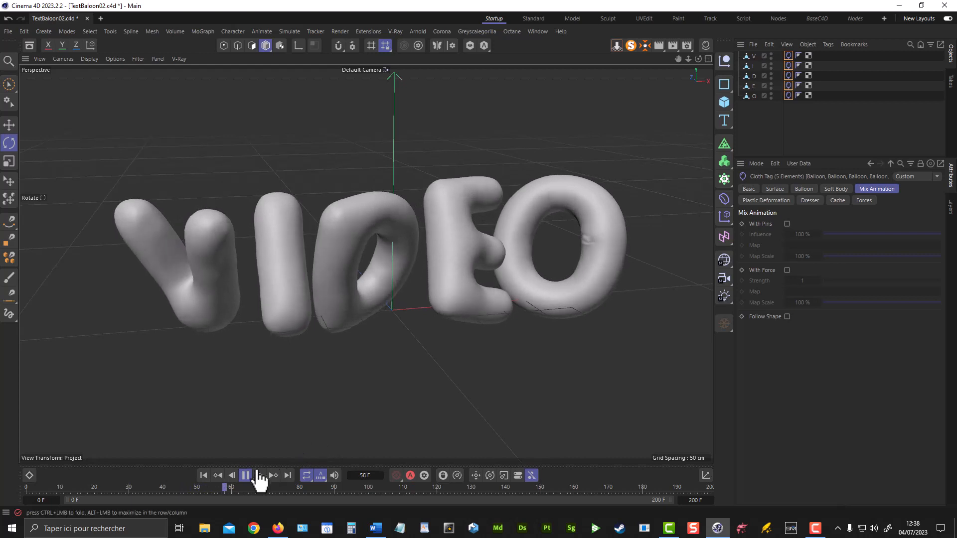
click(245, 475)
click(204, 476)
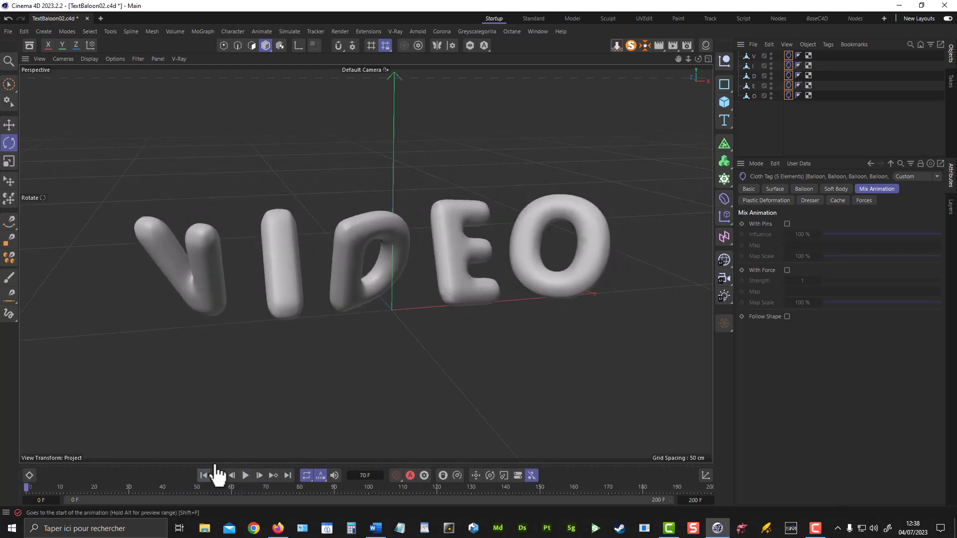
click(787, 271)
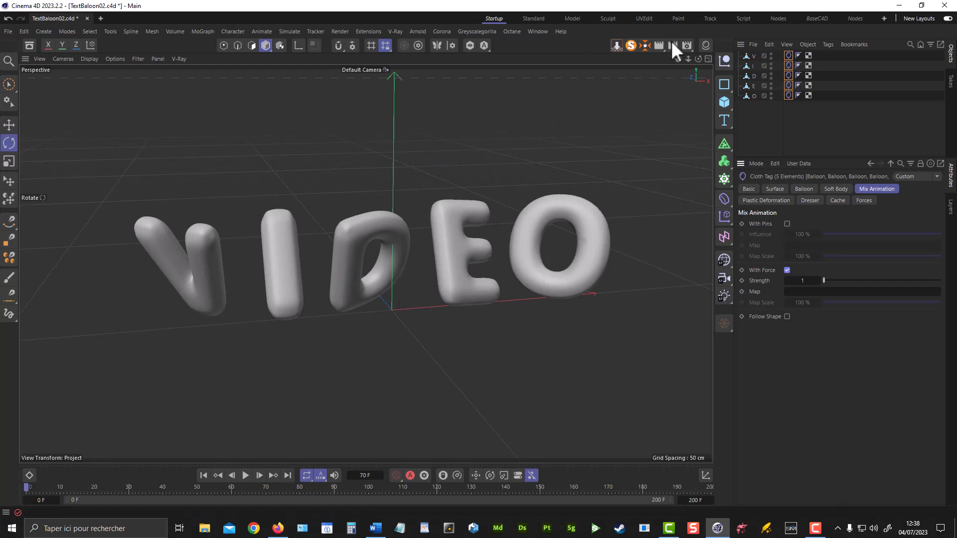
Step: Select the five letter objects V, I, D, E and O and add a Vibrate tag to each of them
drag(753, 112, 748, 50)
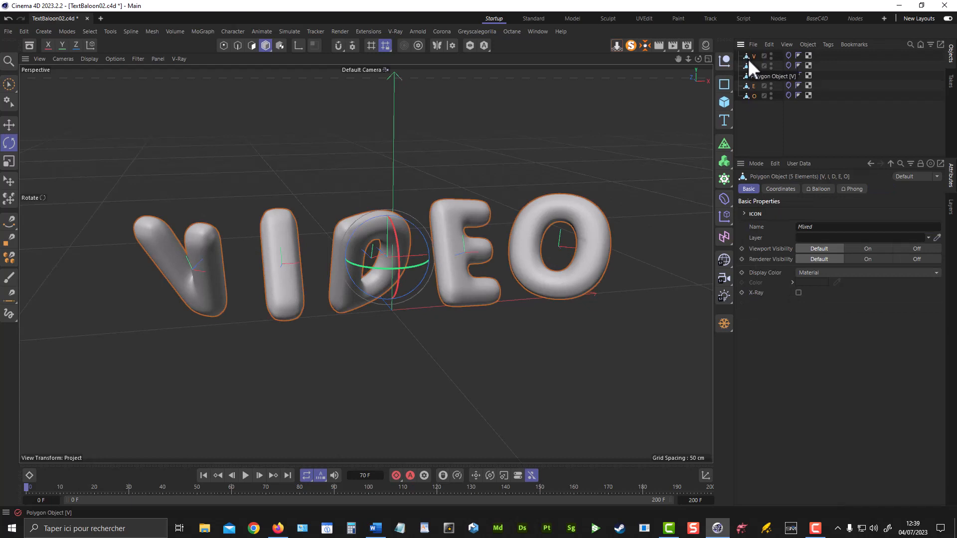
right_click(748, 58)
mouse_move(791, 44)
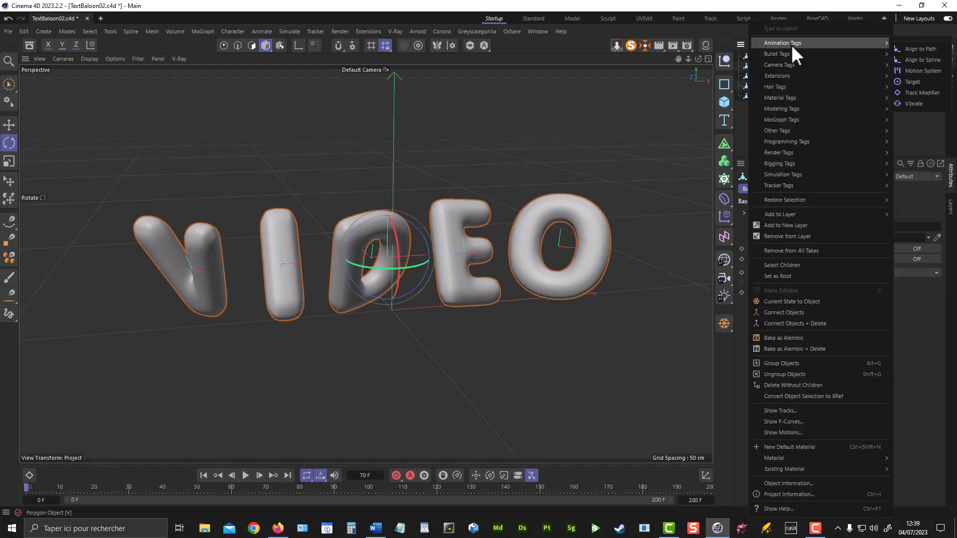
click(917, 102)
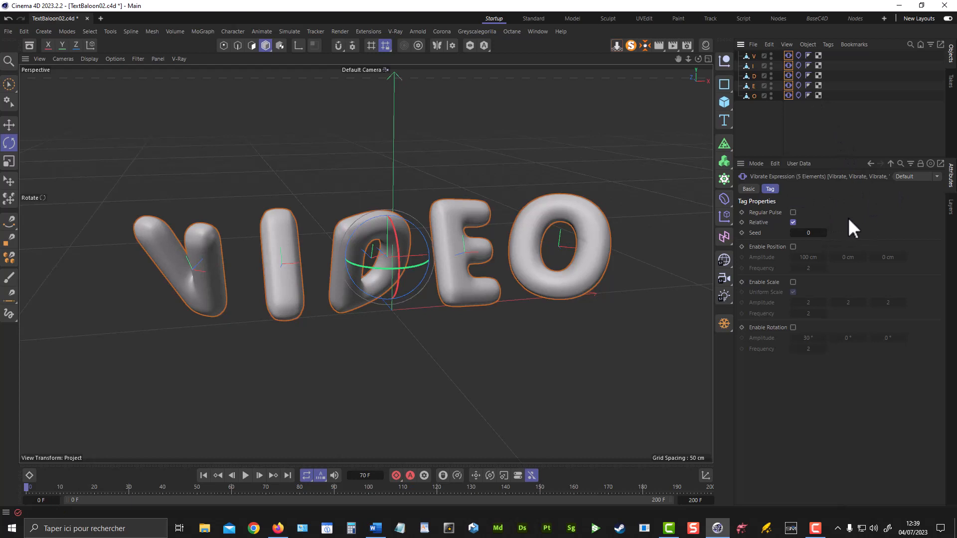
Step: Enable position vibration on all five Vibrate tags with amplitudes of 43, 26 and 57 cm and a frequency of 0.5
click(793, 247)
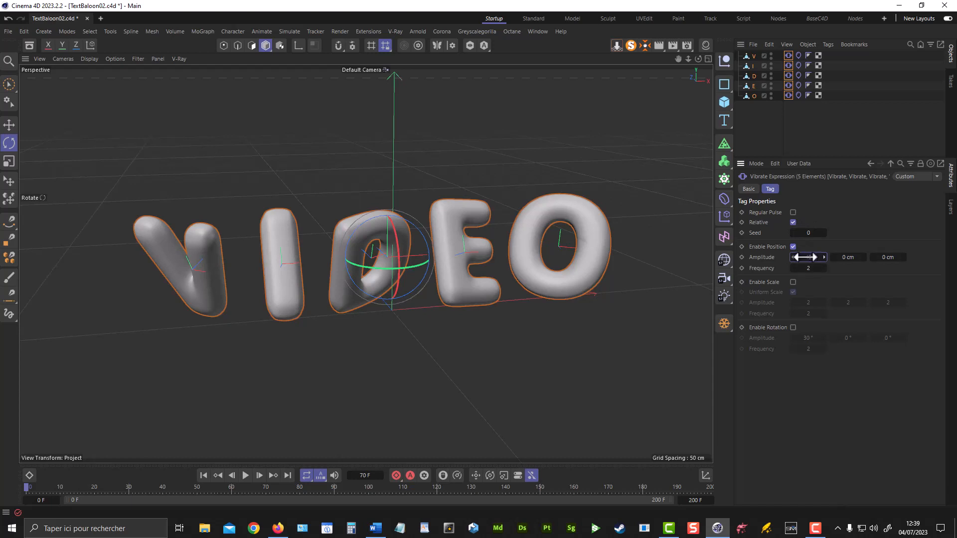
drag(805, 257, 838, 272)
text(26)
click(885, 257)
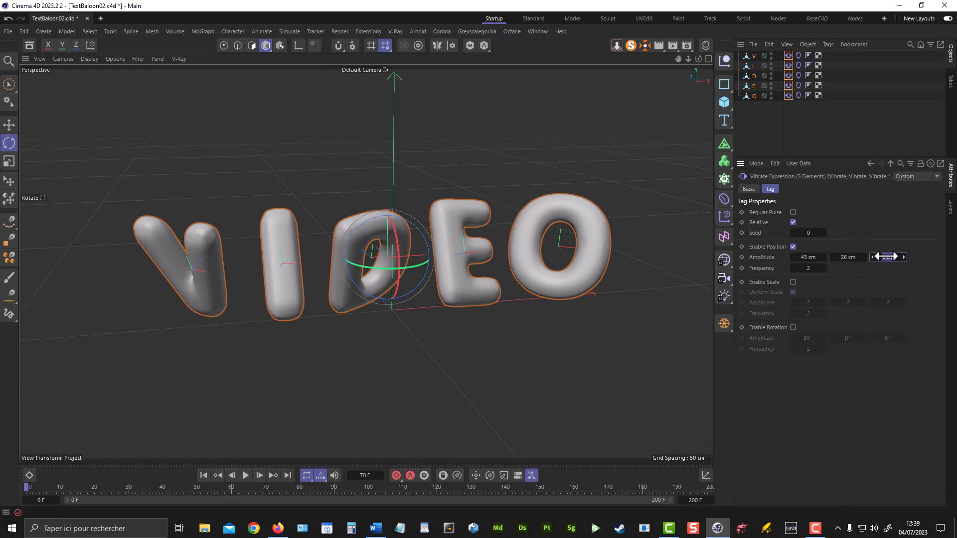
text(3)
click(809, 268)
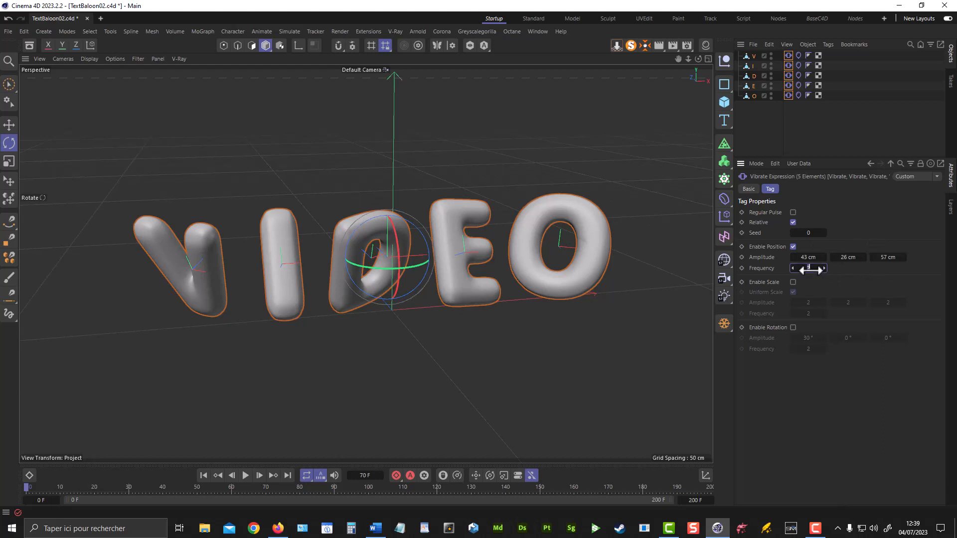
text(0.5)
Step: Enable scale vibration on the five Vibrate tags and set its frequency to 0.1
click(792, 282)
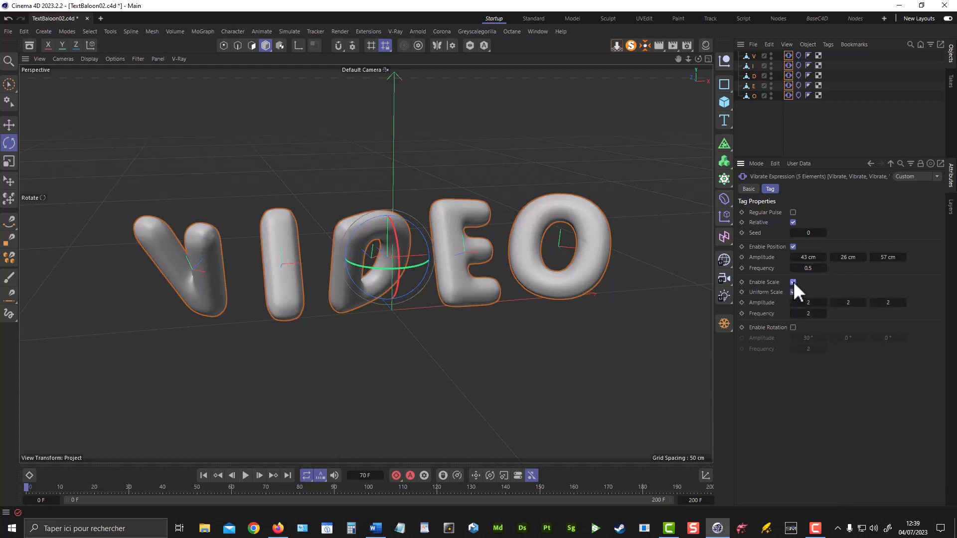
click(808, 314)
text(0.1)
Step: Enable rotation vibration on the five Vibrate tags with amplitudes of 126°, 60° and 29° and a frequency of 0.5
click(793, 328)
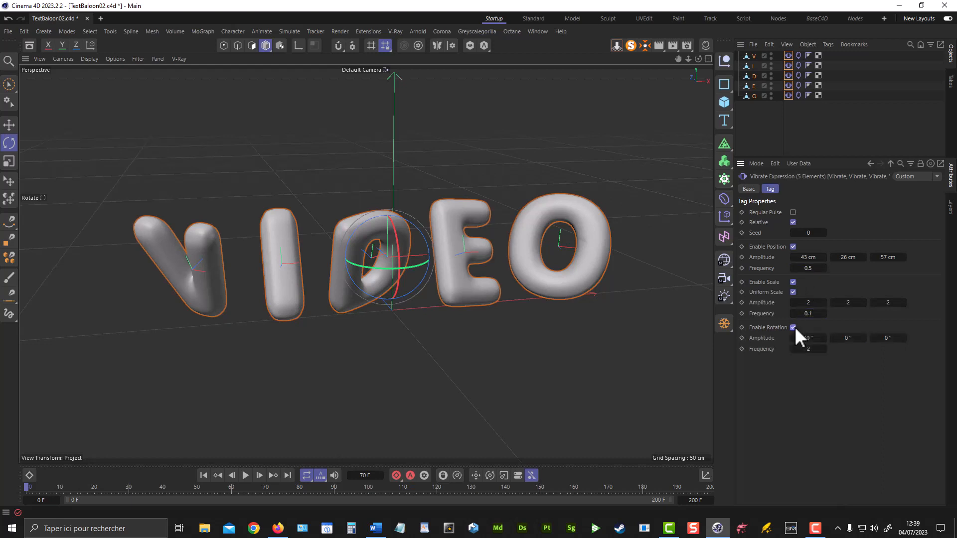
click(809, 338)
key(BackSpace)
text(126)
click(854, 339)
key(BackSpace)
text(60)
click(888, 338)
text(29)
click(809, 349)
text(0.5)
key(Return)
Step: Play the inflation with the vibration from the first frame, stop it, and return to the first frame
click(205, 476)
click(244, 475)
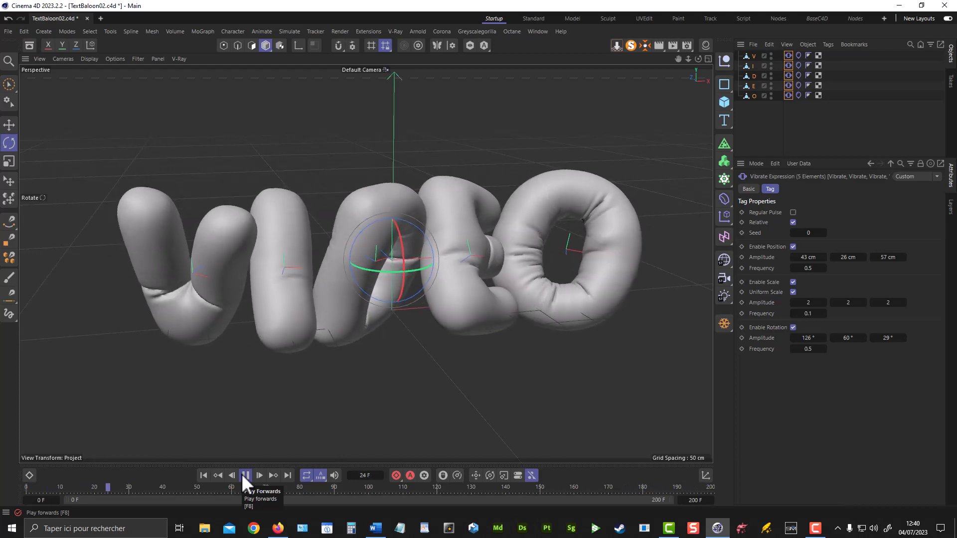
click(242, 475)
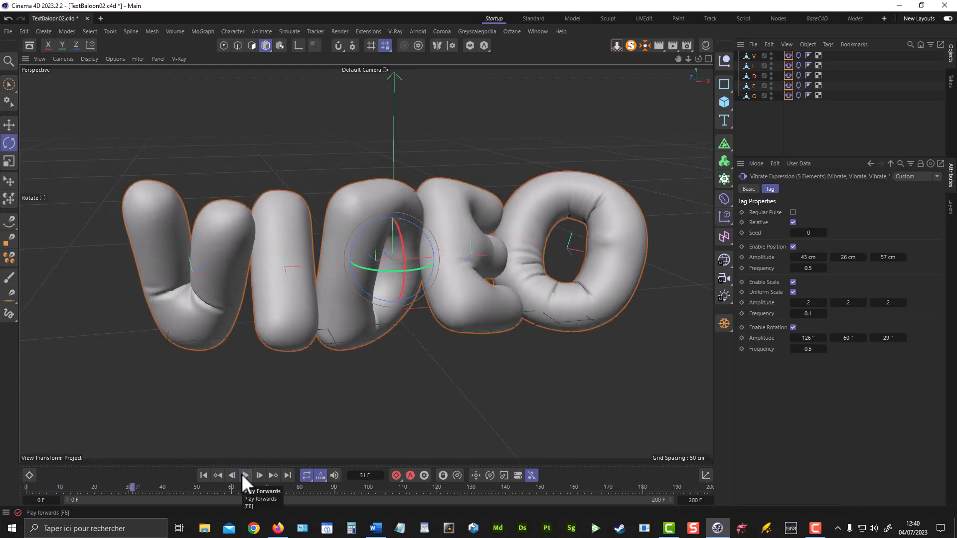
click(203, 475)
Step: Save the project incrementally as TextBaloon03.c4d
click(9, 30)
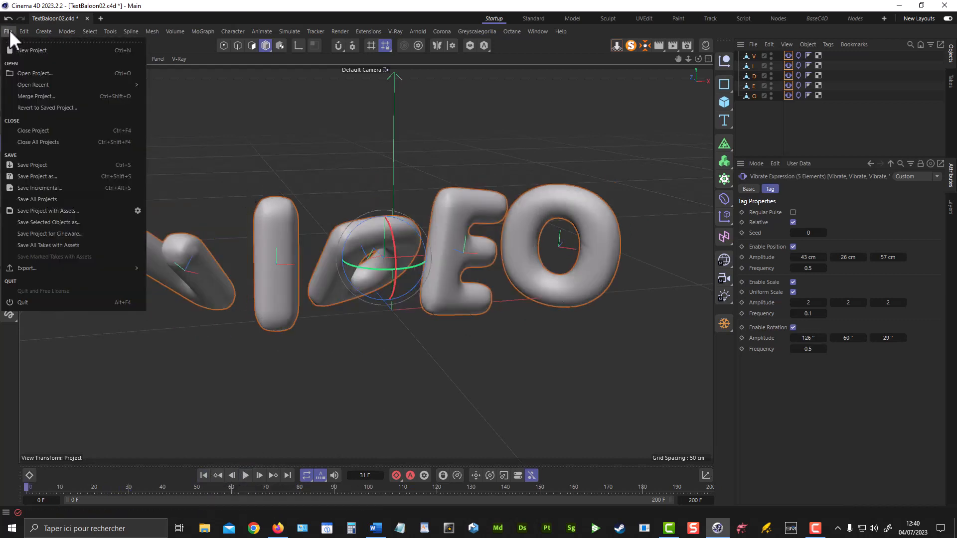
click(74, 185)
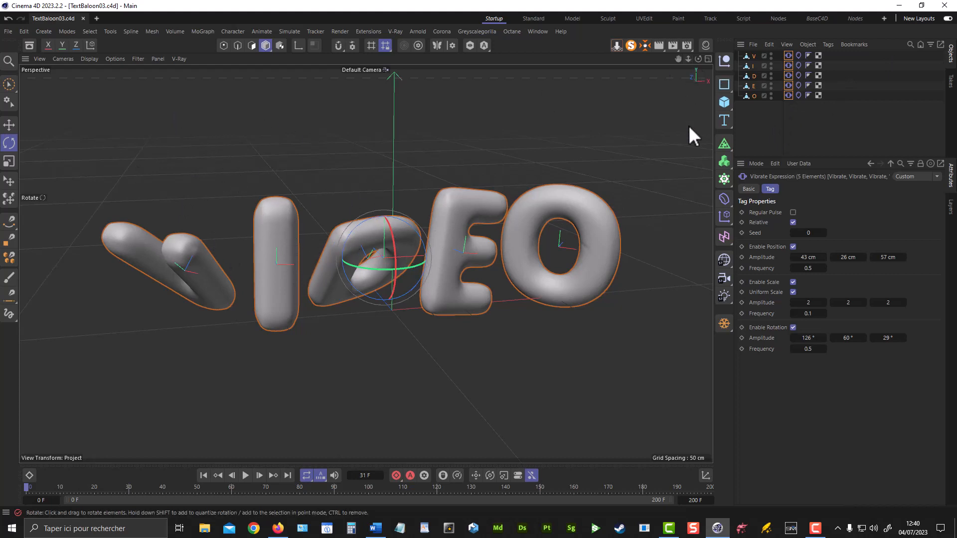
Step: Select the letter objects V, I, D, E and O and add a Vertex Map tag to each of them
click(755, 112)
drag(754, 109, 756, 40)
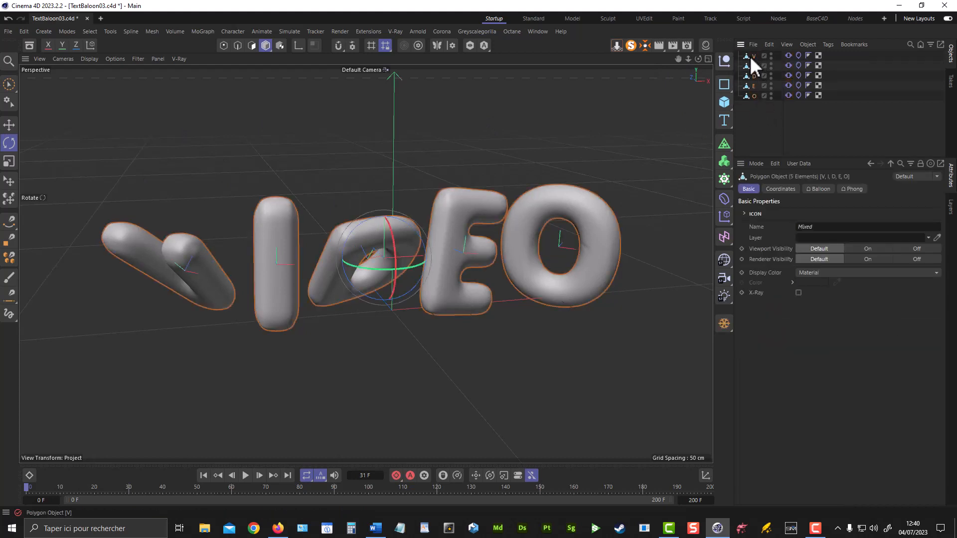
right_click(750, 56)
mouse_move(798, 122)
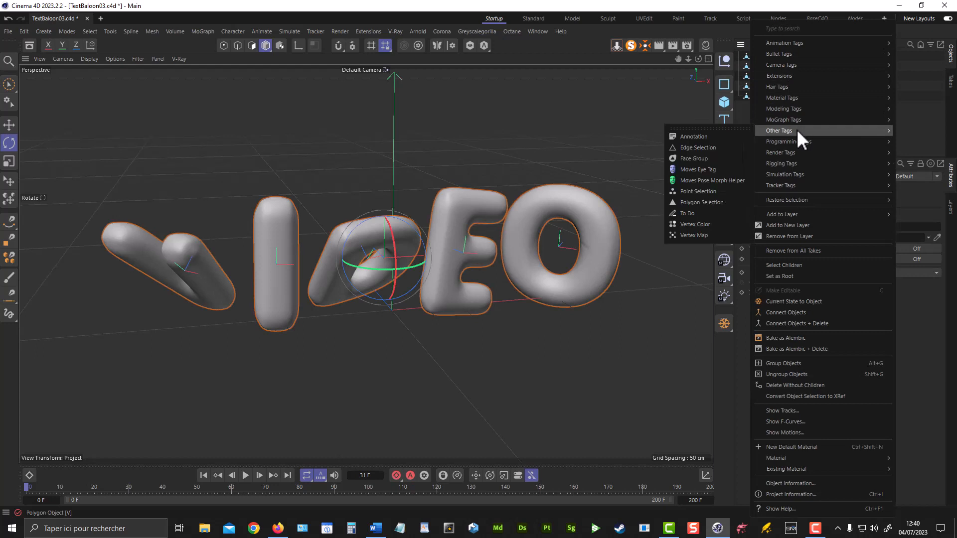
click(709, 234)
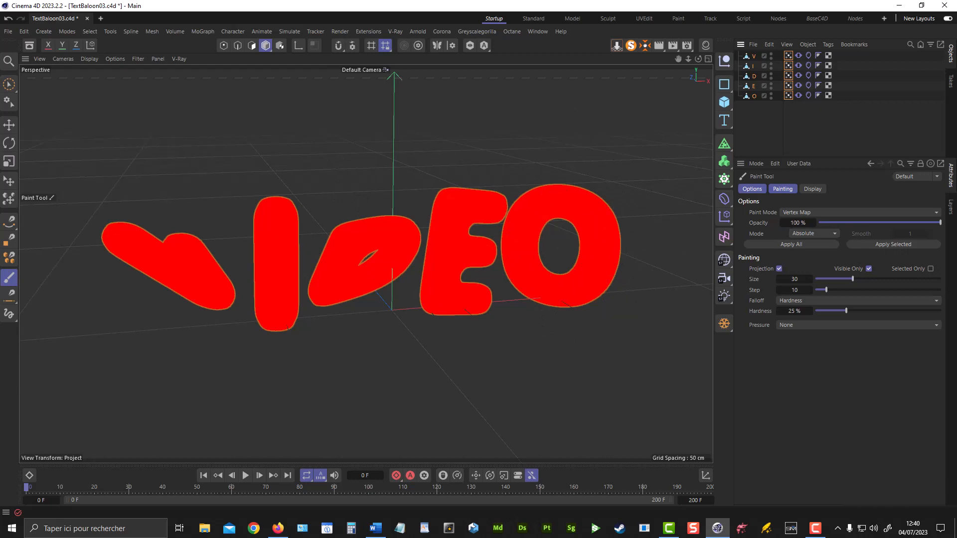
click(790, 105)
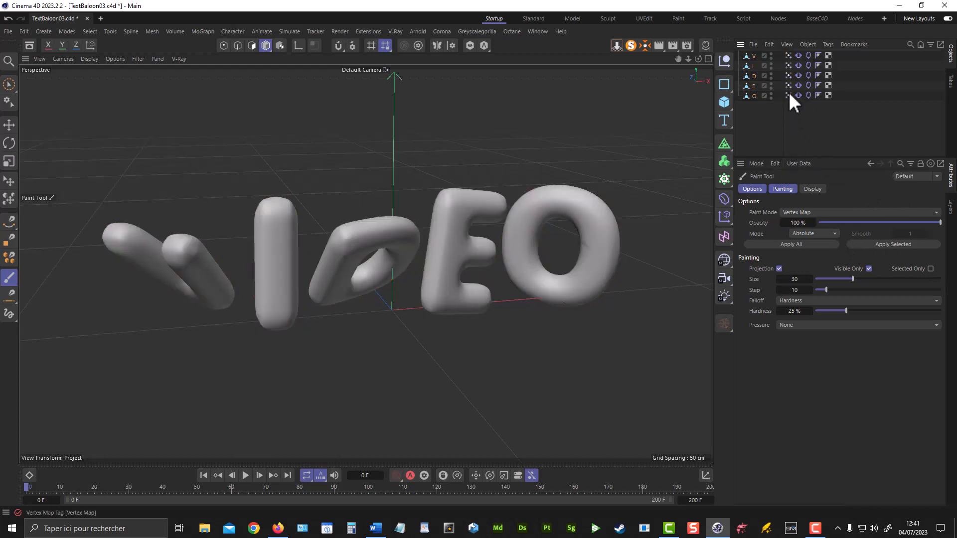
Step: Enable Use Fields on the V letter's Vertex Map tag and add a Linear Field to it
click(788, 55)
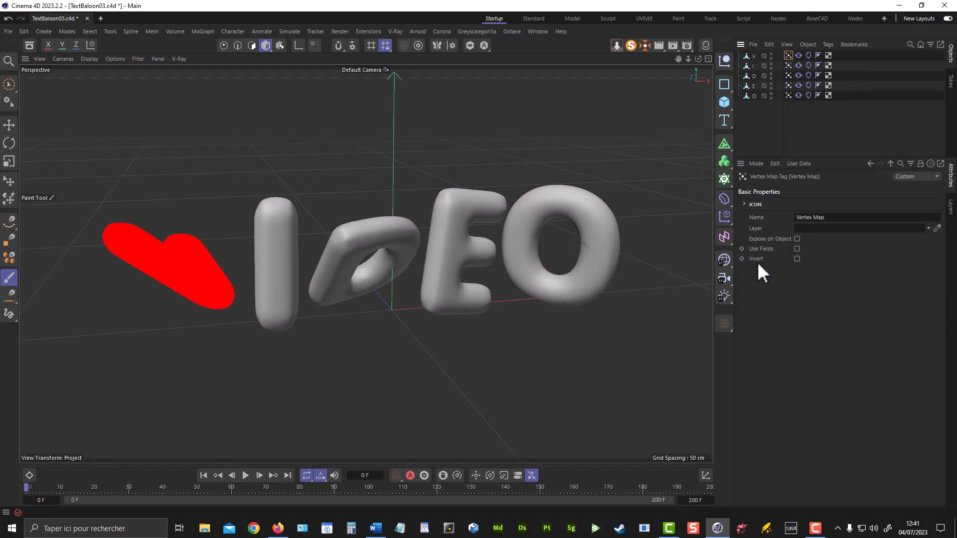
click(798, 248)
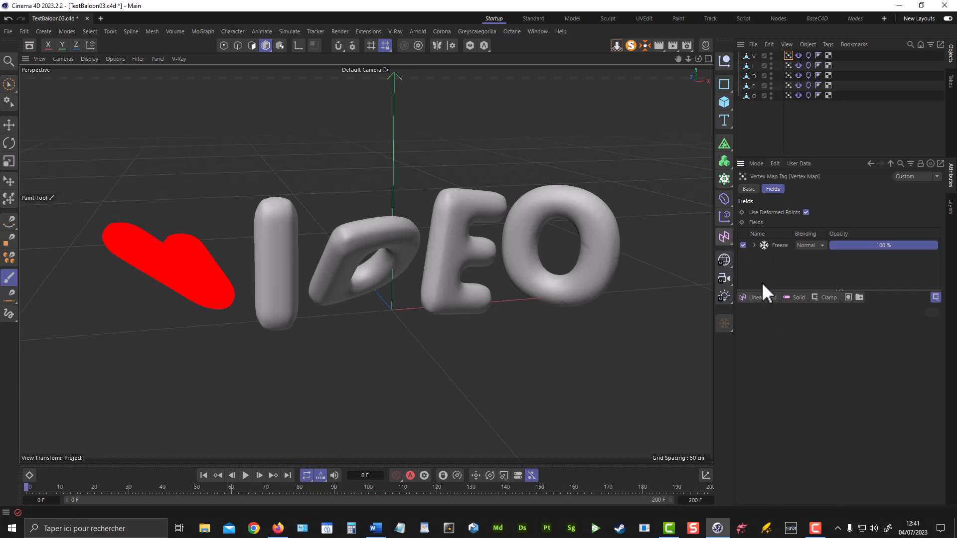
click(767, 298)
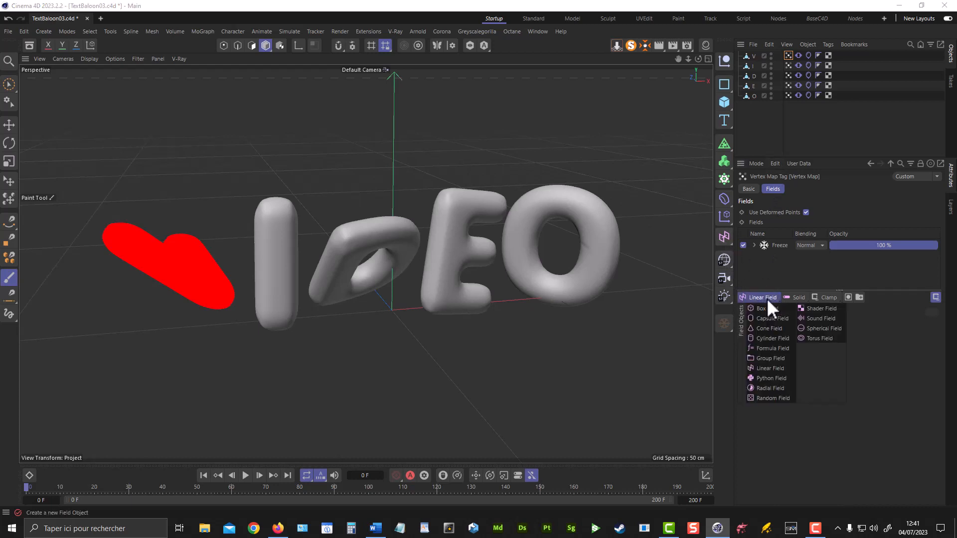
click(771, 368)
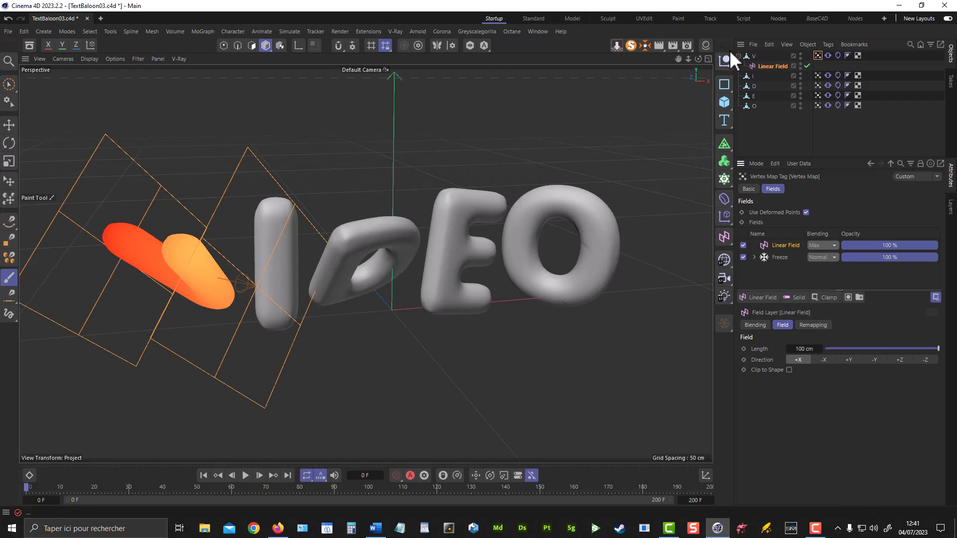
Step: Move the Linear Field along its X axis to a position of about -58 cm
click(768, 65)
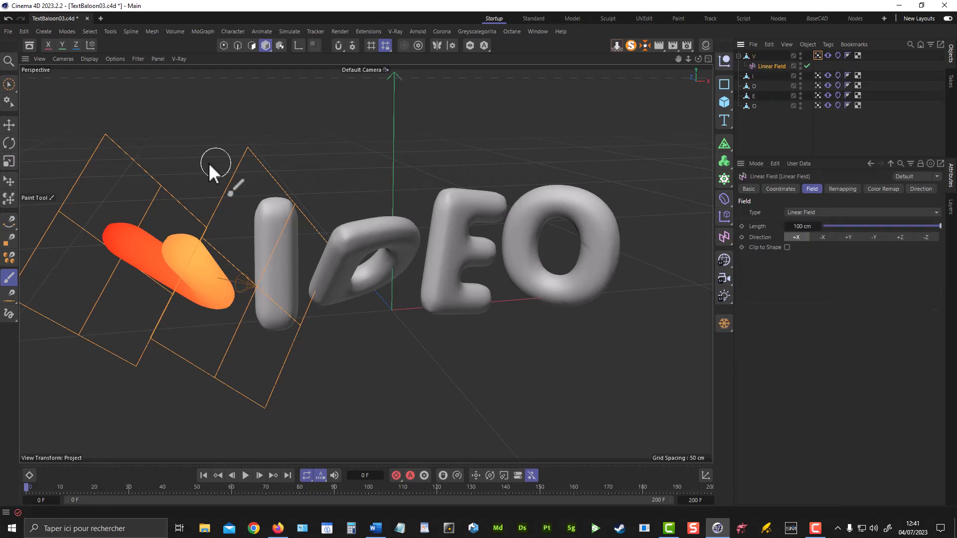
click(10, 124)
drag(230, 279, 199, 213)
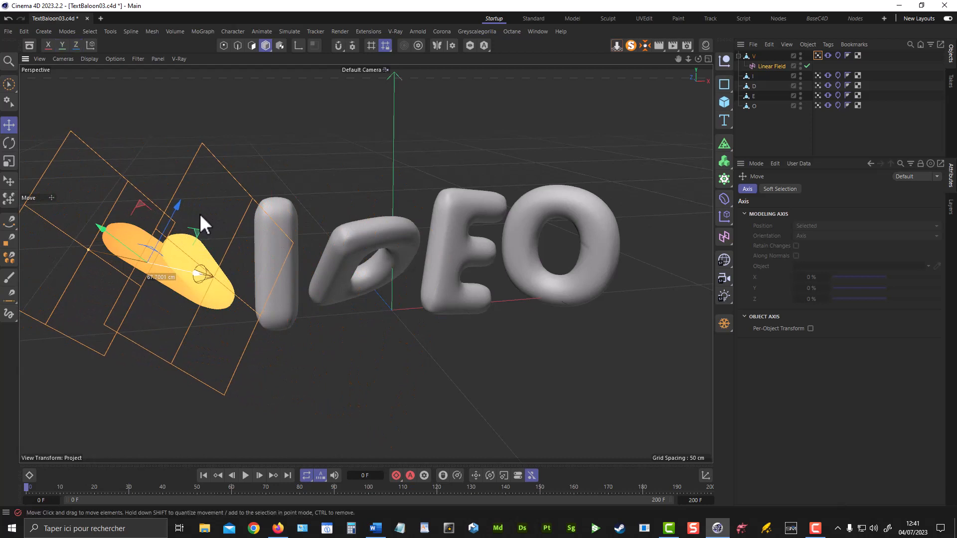
click(772, 66)
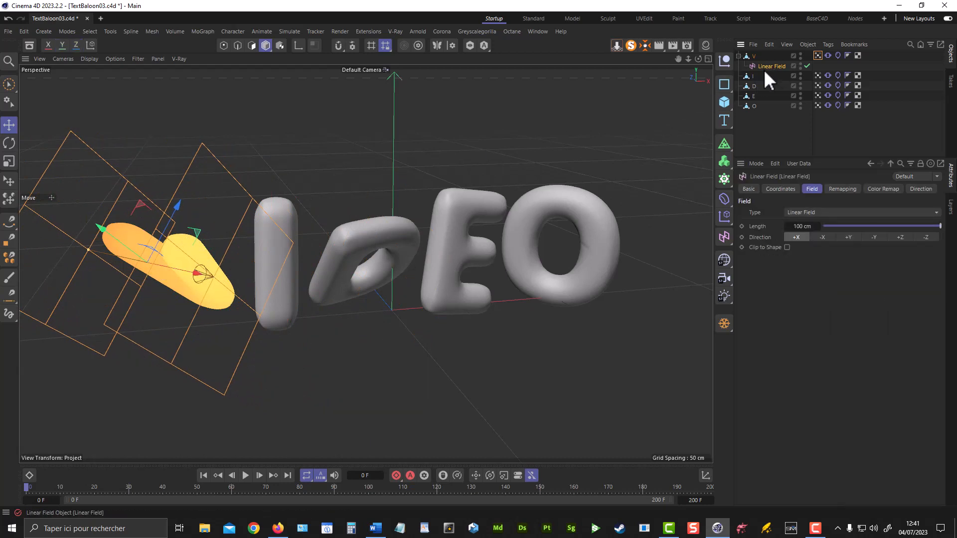
click(790, 190)
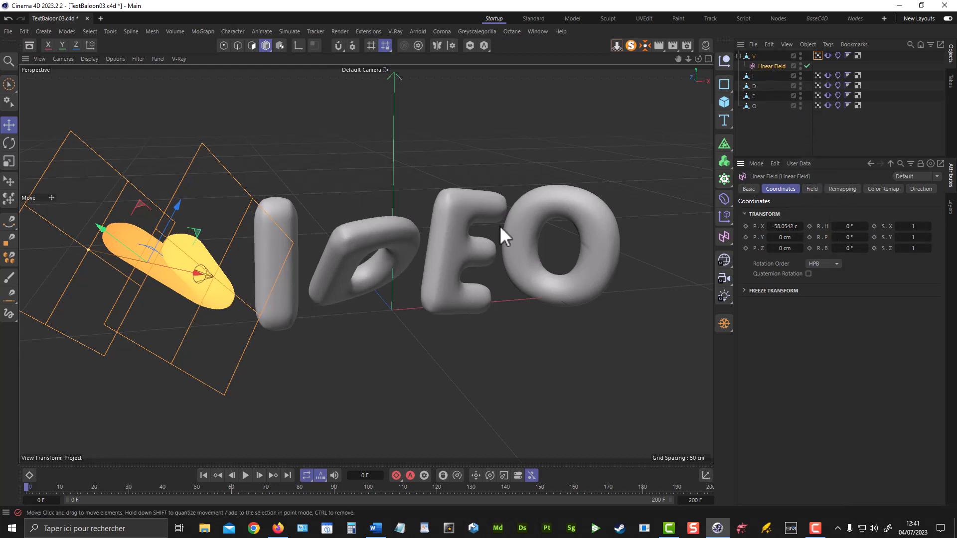
Step: Delete the Freeze layer from the V letter's Vertex Map fields, keeping only the Linear Field
click(815, 56)
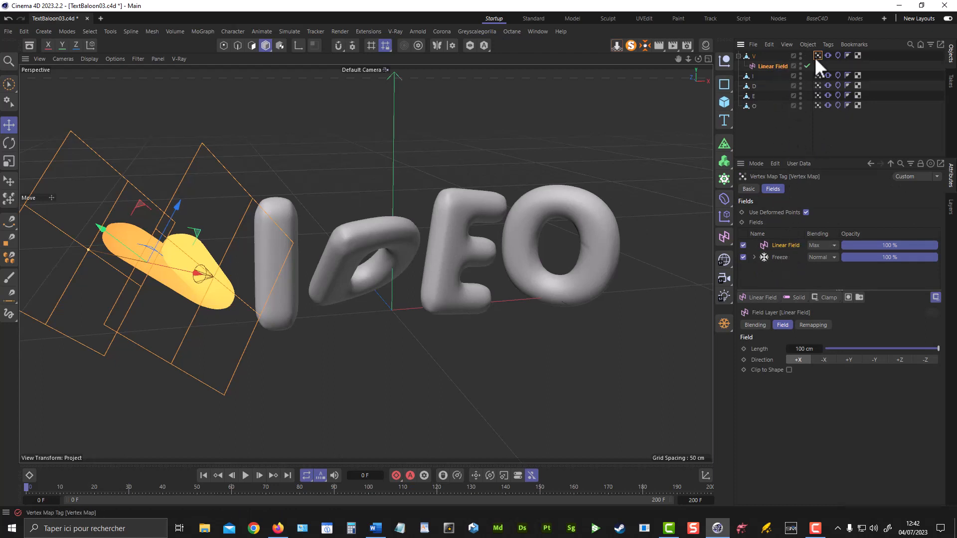
click(780, 257)
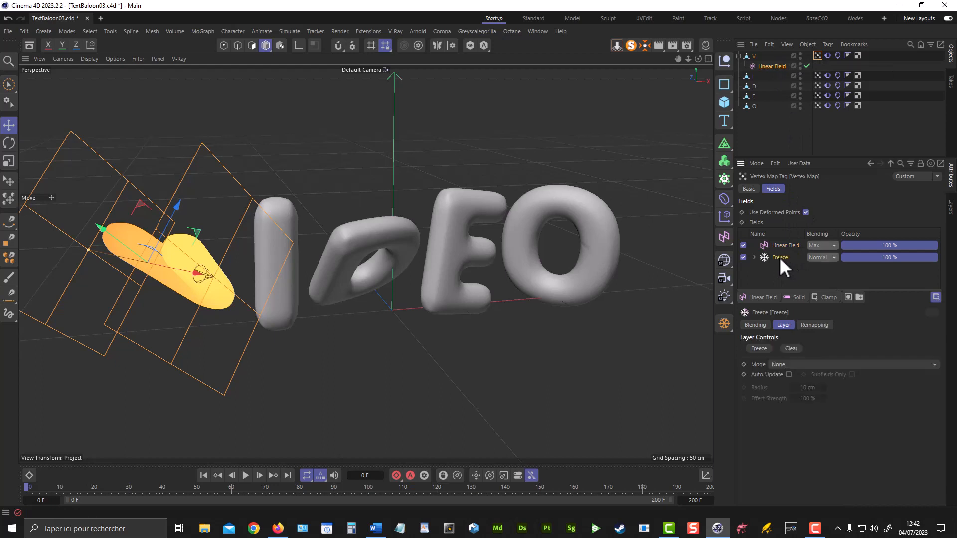
key(Delete)
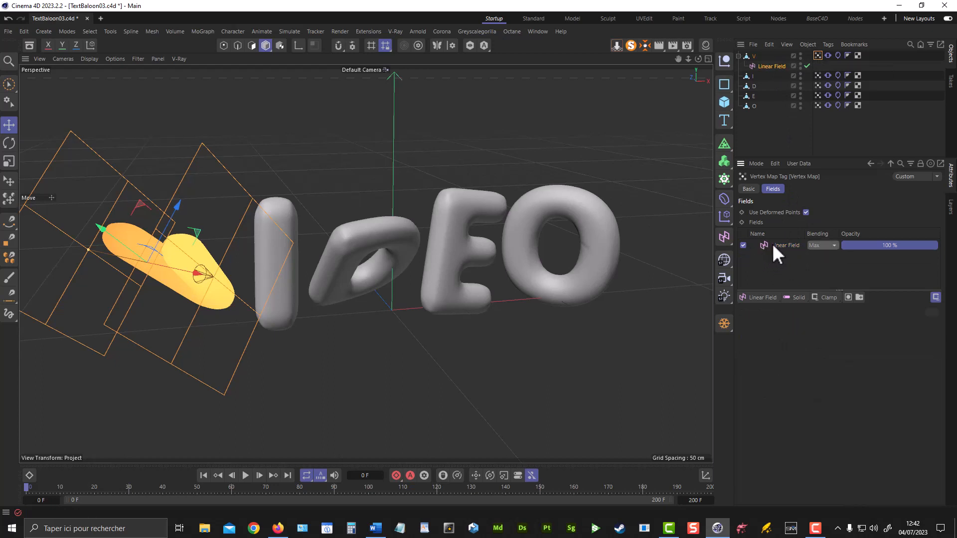
click(774, 245)
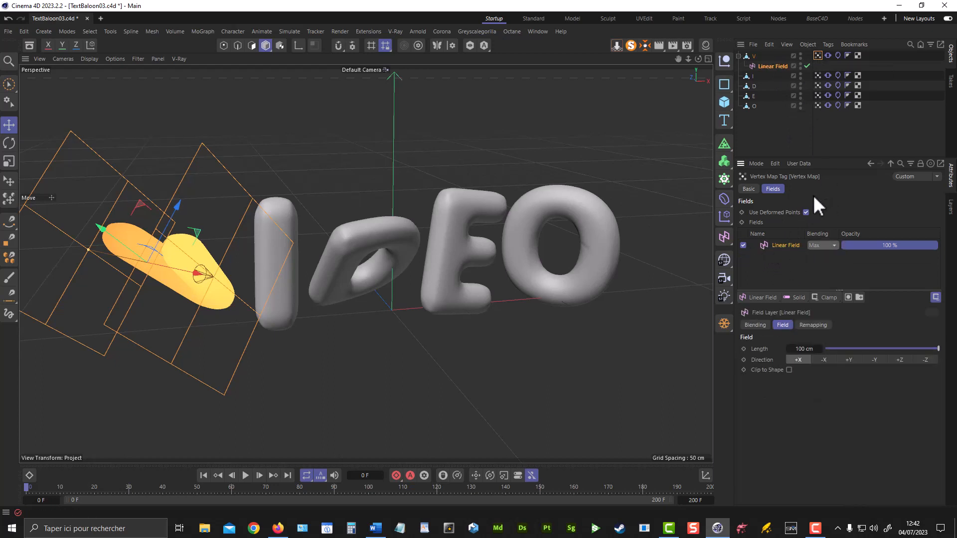
click(773, 67)
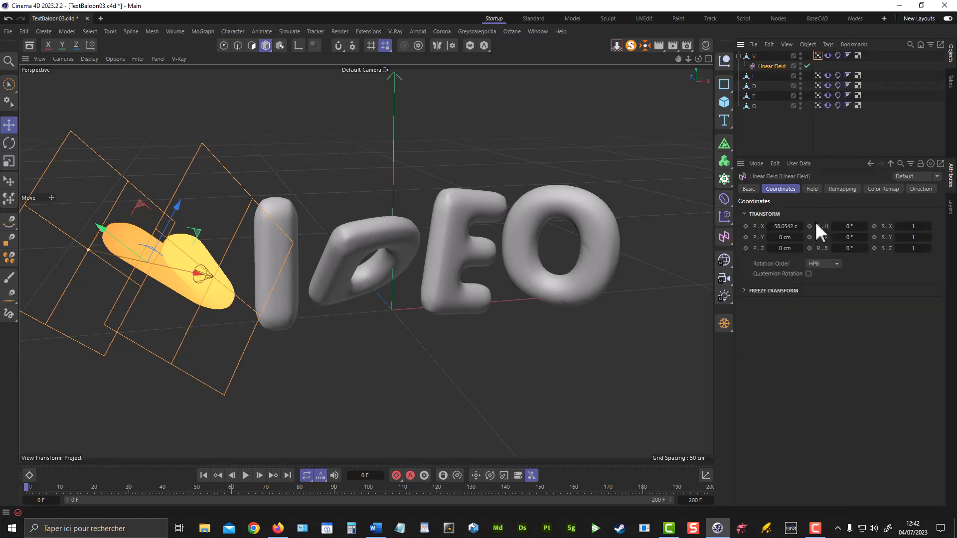
click(812, 187)
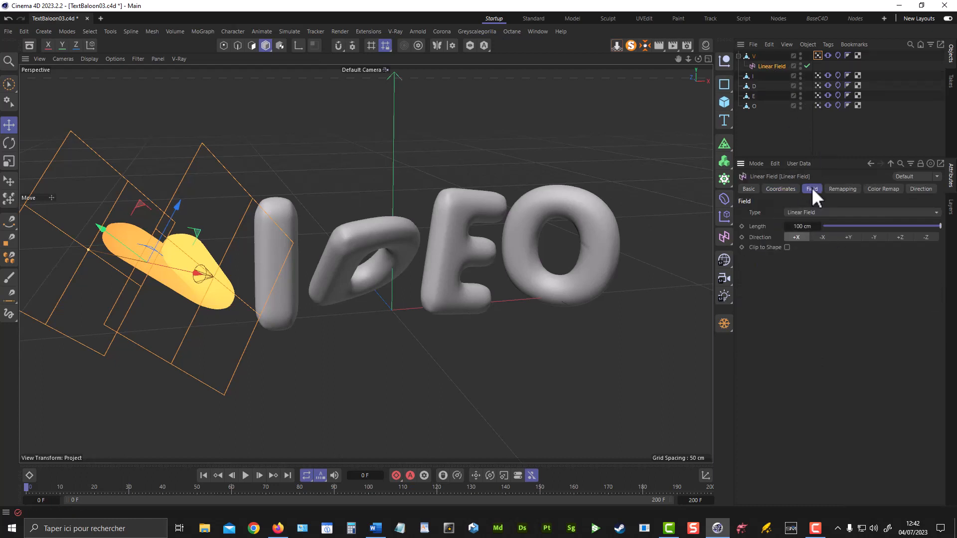
click(781, 189)
click(750, 189)
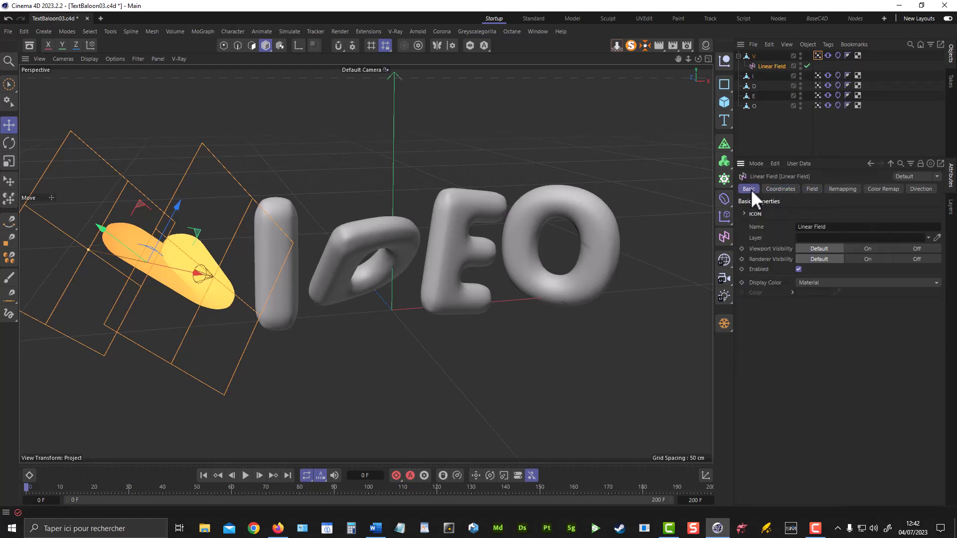
click(783, 189)
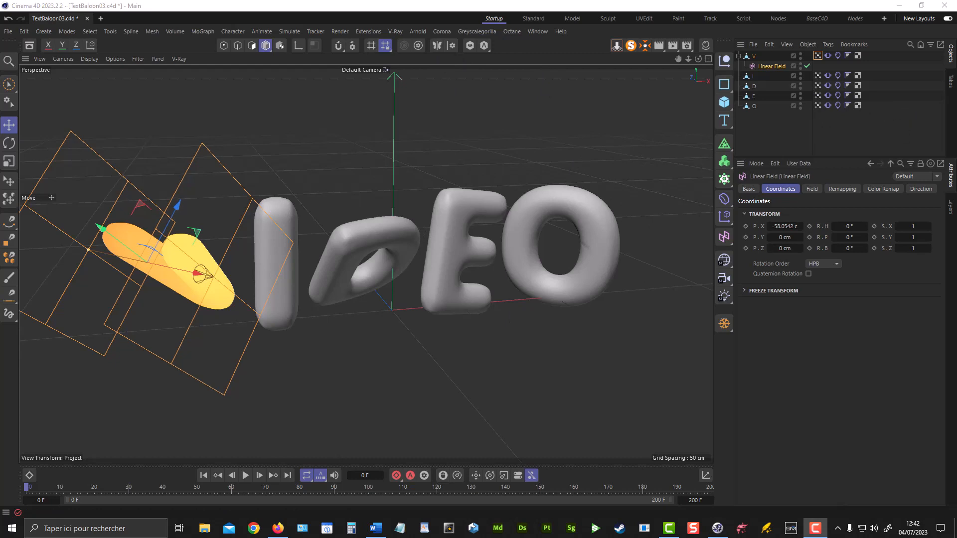
Step: Delete the Vertex Map tags of I, D, E and O and replace them with copies of the V letter's Vertex Map tag
drag(819, 114, 817, 75)
key(Delete)
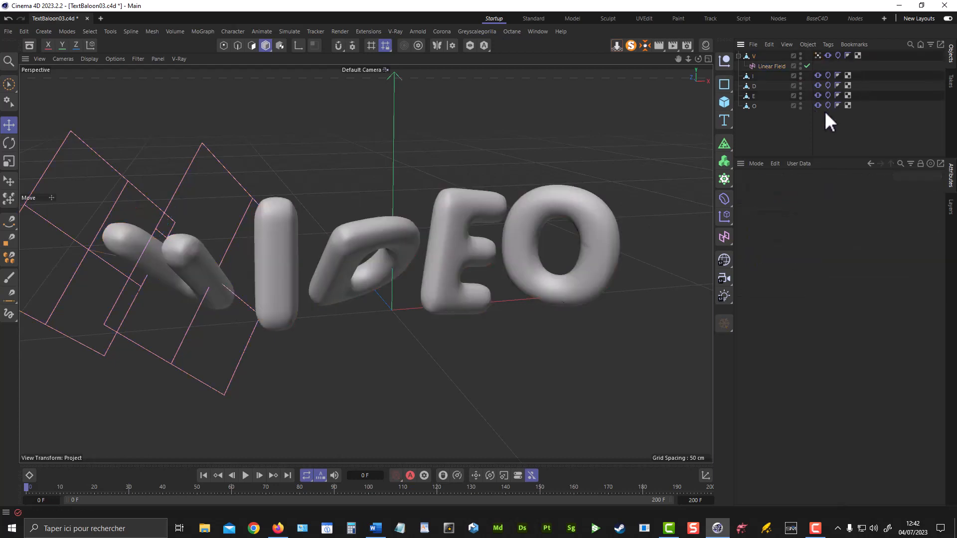
click(818, 55)
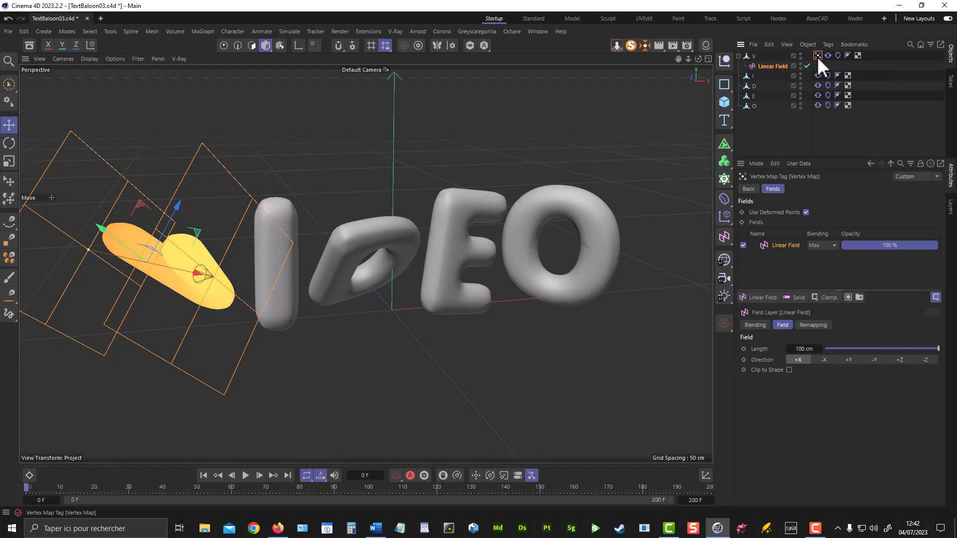
ctrl+drag(818, 56, 815, 77)
click(818, 83)
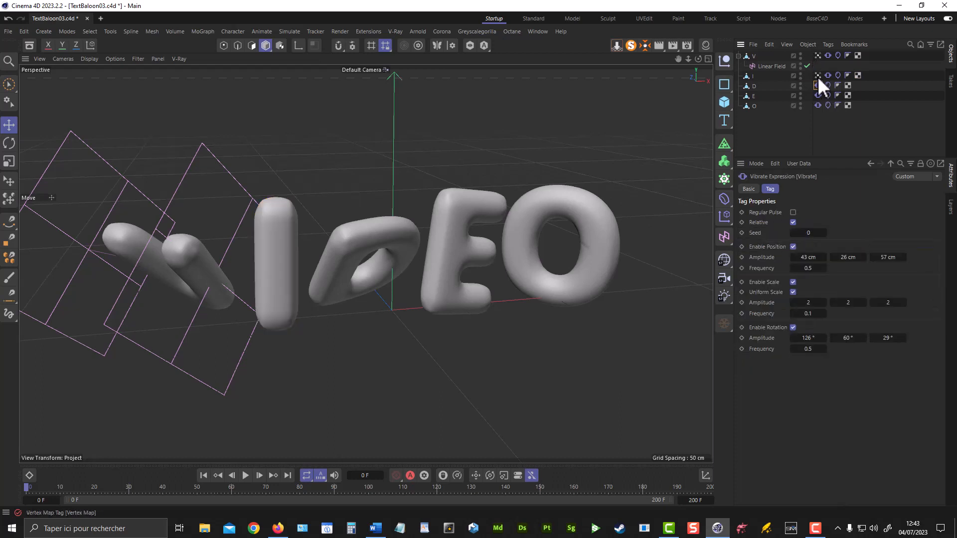
ctrl+drag(818, 76, 816, 107)
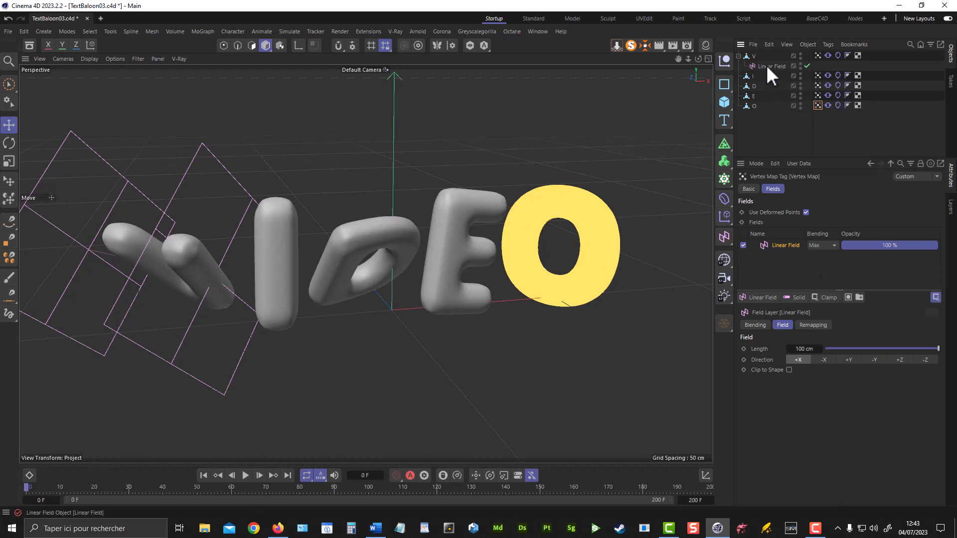
Step: Move the Linear Field out of V to the top hierarchy level below O, and select O's Vertex Map tag
drag(767, 65, 759, 111)
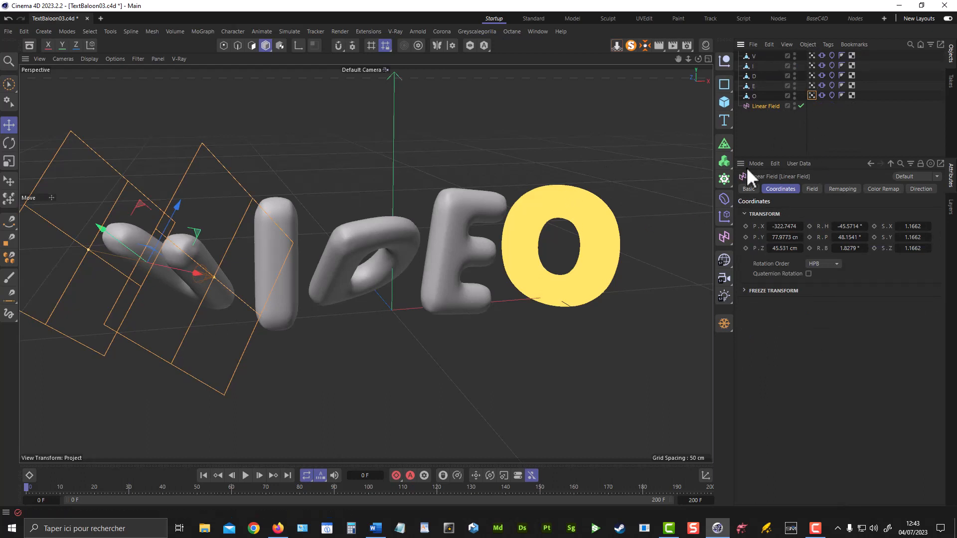
click(812, 96)
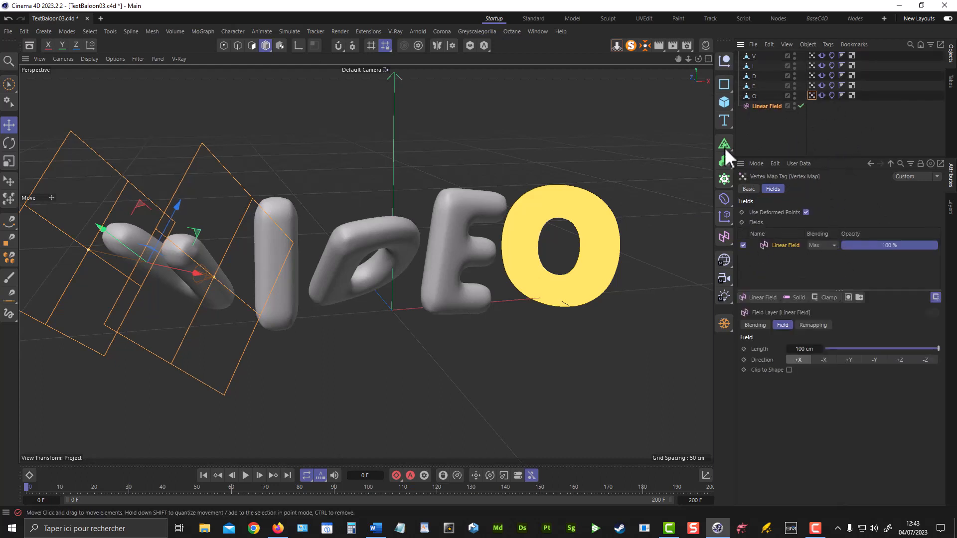
Step: Reset the Linear Field's heading, pitch and bank rotation to 0°
click(766, 107)
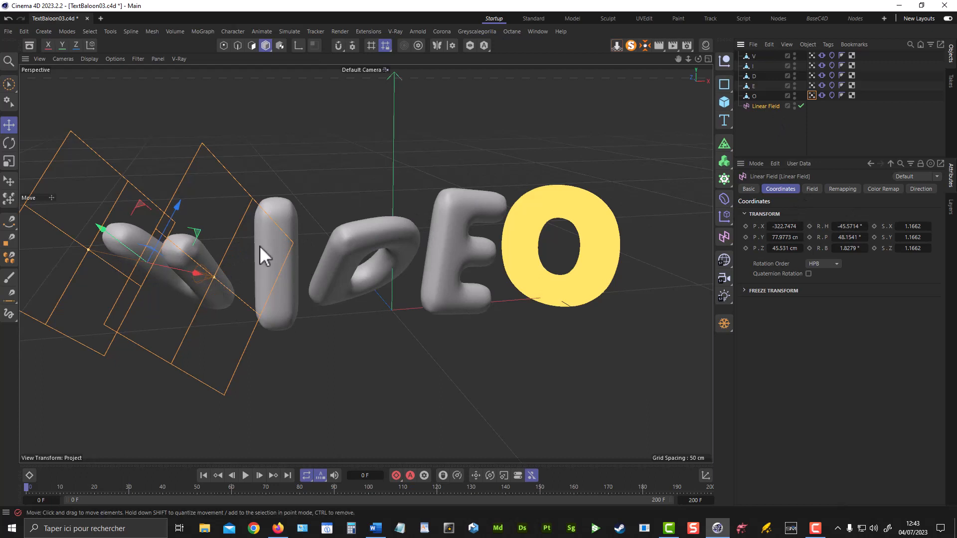
click(851, 226)
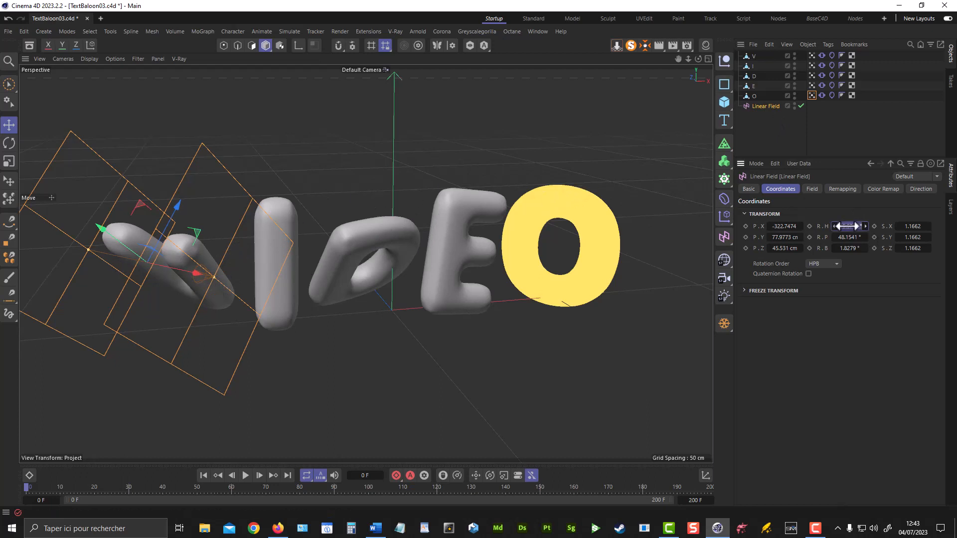
text(0)
key(Return)
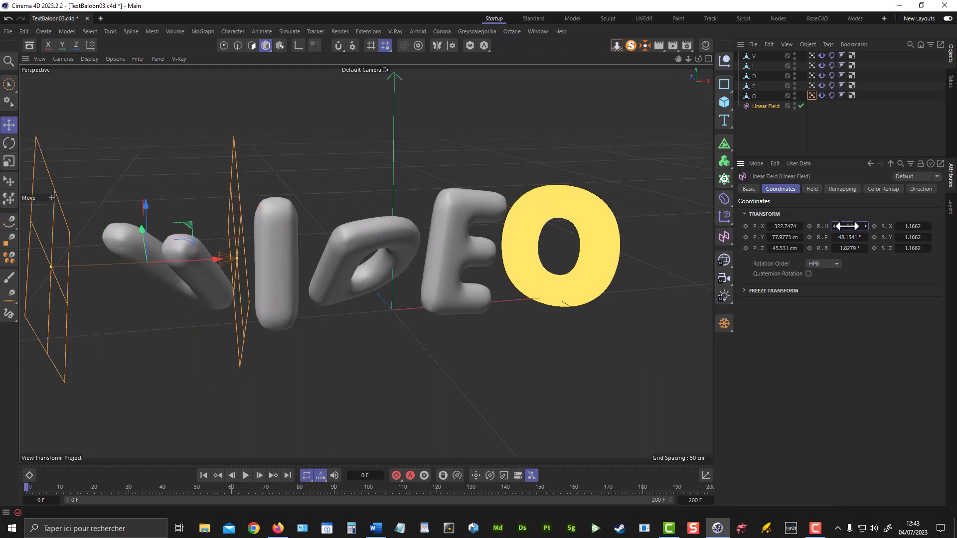
click(851, 237)
text(0)
key(Return)
click(851, 248)
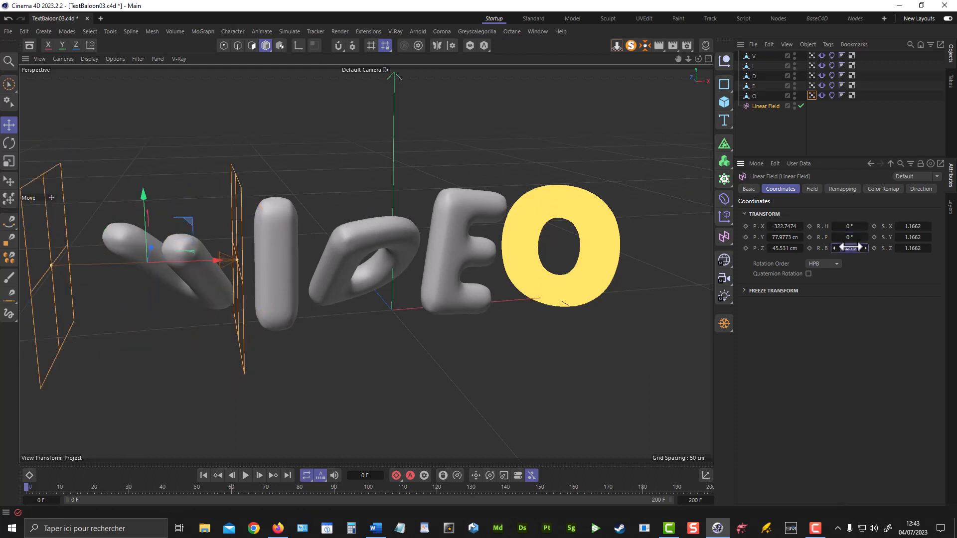
text(0)
key(Return)
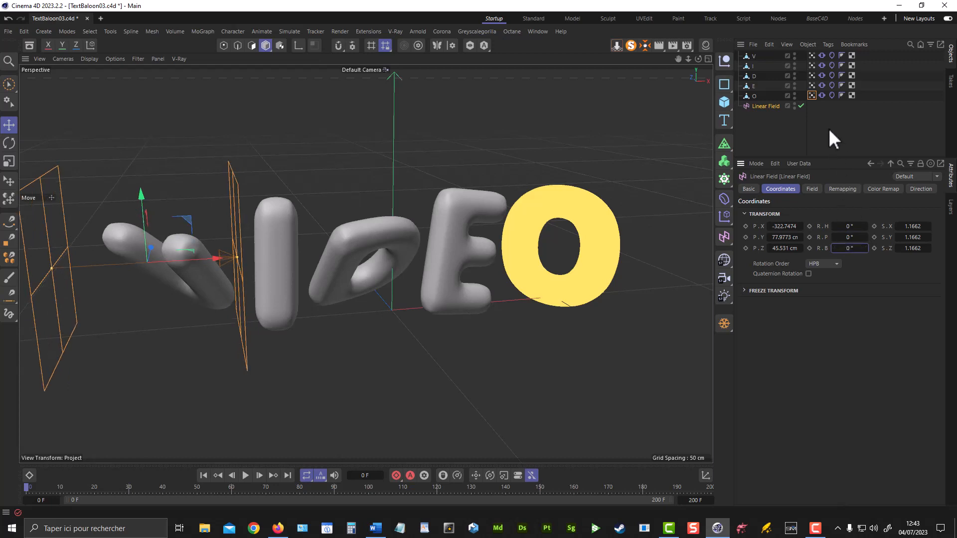
Step: Select all five letters' Vertex Map tags and move the Linear Field along X to about -513 cm, before the V
click(812, 55)
shift+click(812, 96)
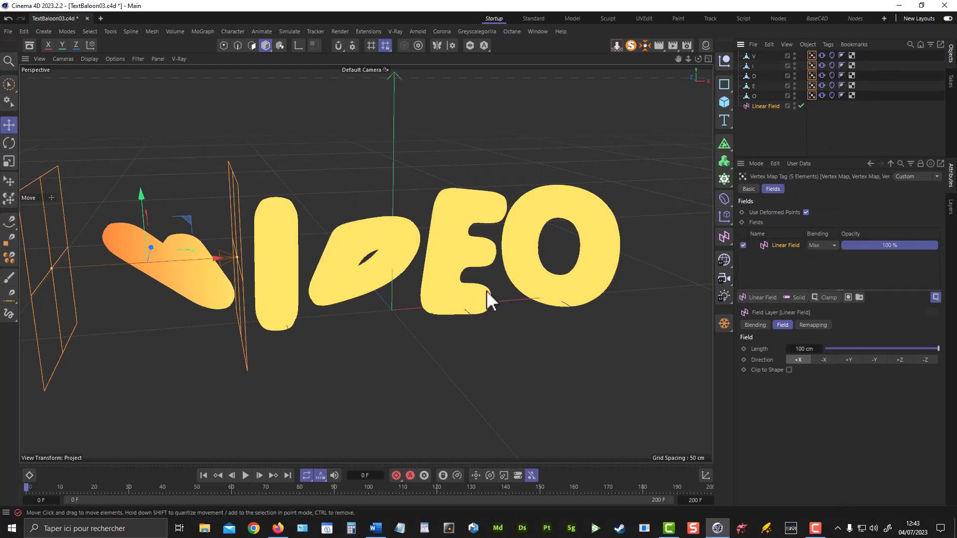
drag(202, 262, 46, 278)
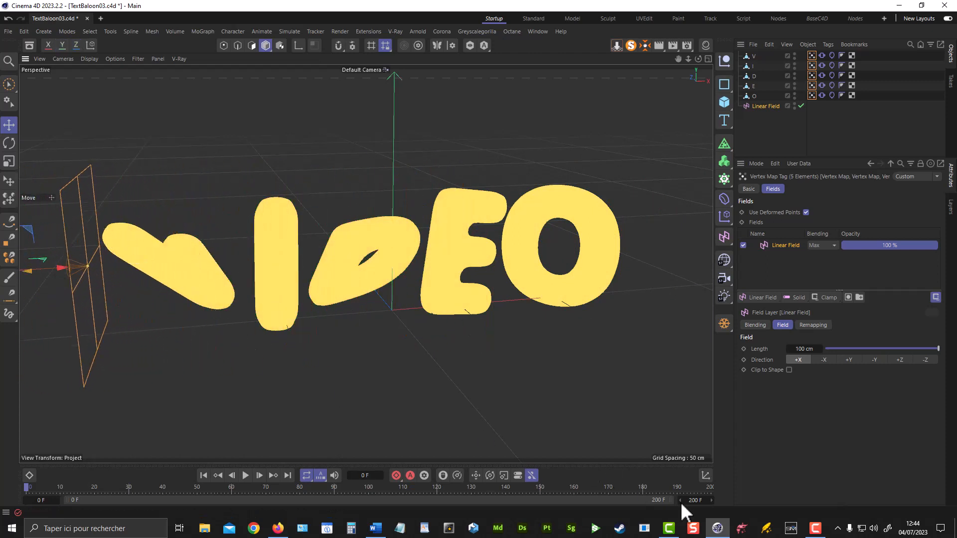
Step: Extend the project's end to frame 350
double_click(694, 501)
text(350)
key(Return)
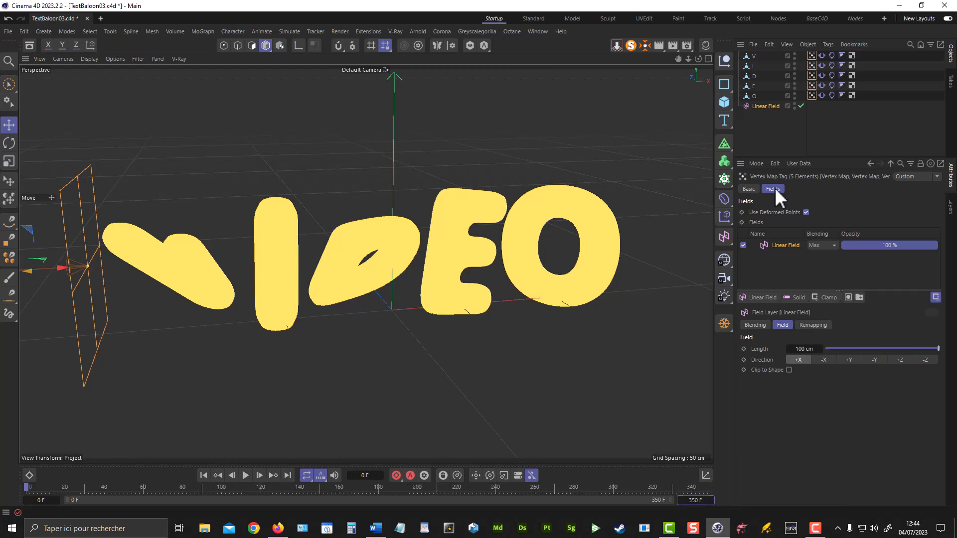
Step: Keyframe the Linear Field's X position of about -513 cm at frame 0
click(769, 105)
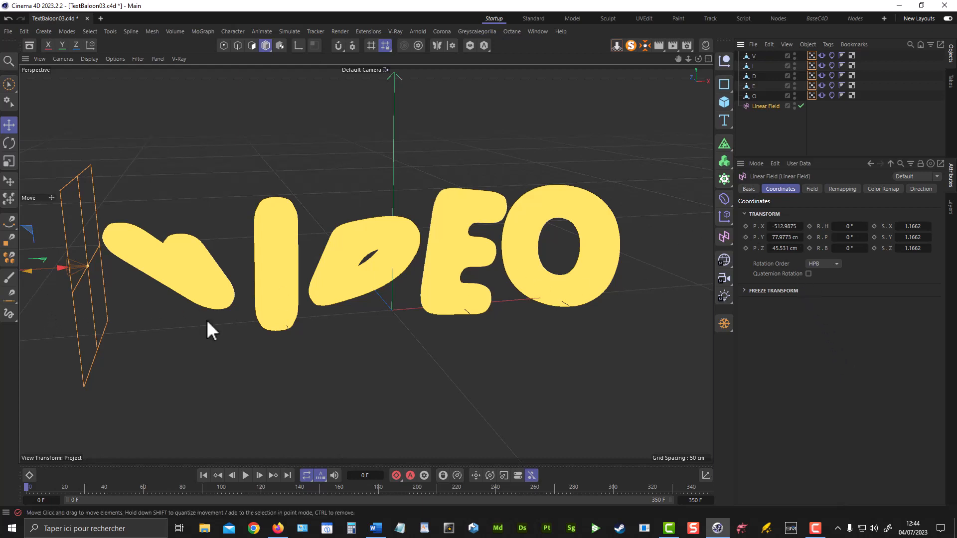
scroll(306, 315, down, 4)
alt+middle_drag(303, 300, 417, 274)
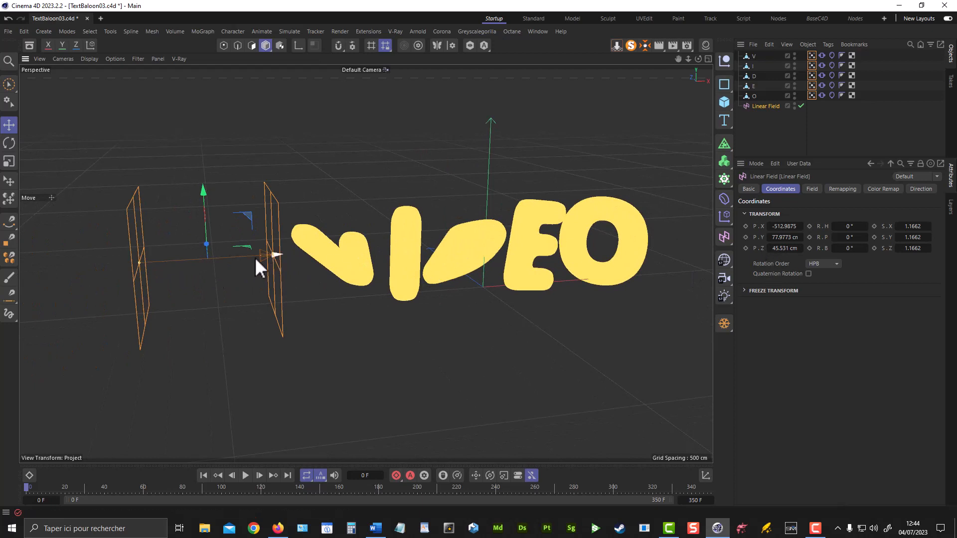
click(746, 226)
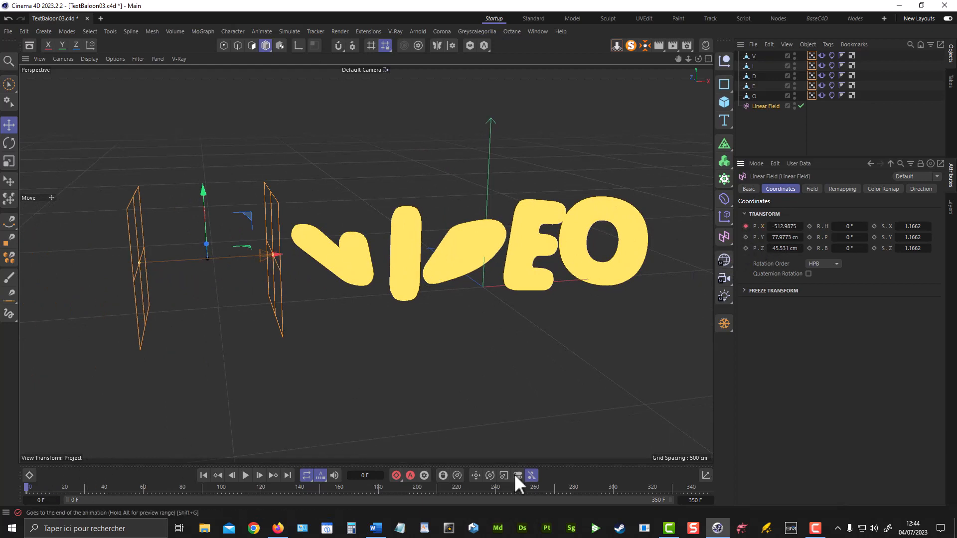
Step: At frame 350, move the Linear Field past the O to about 626 cm on X and keyframe its X position
click(288, 477)
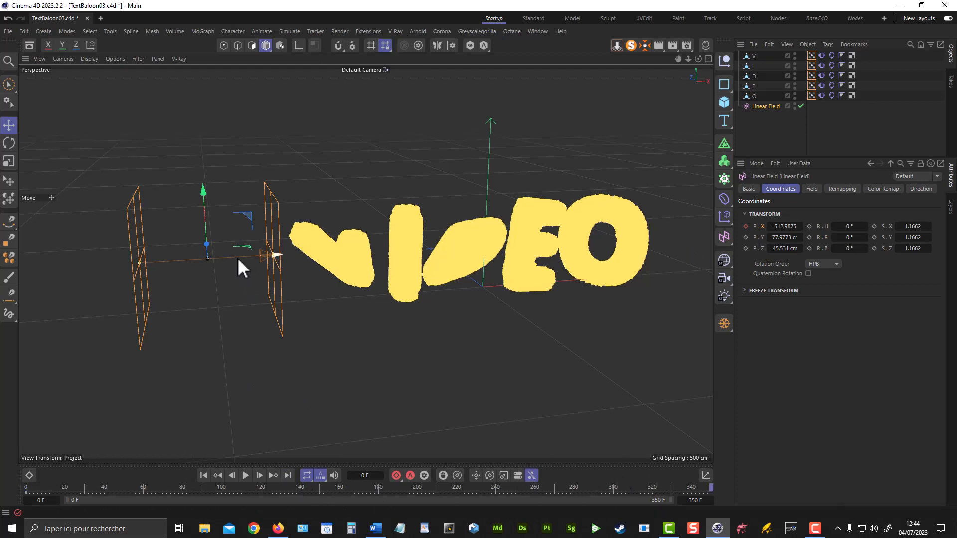
drag(238, 257, 732, 228)
alt+middle_drag(411, 282, 272, 289)
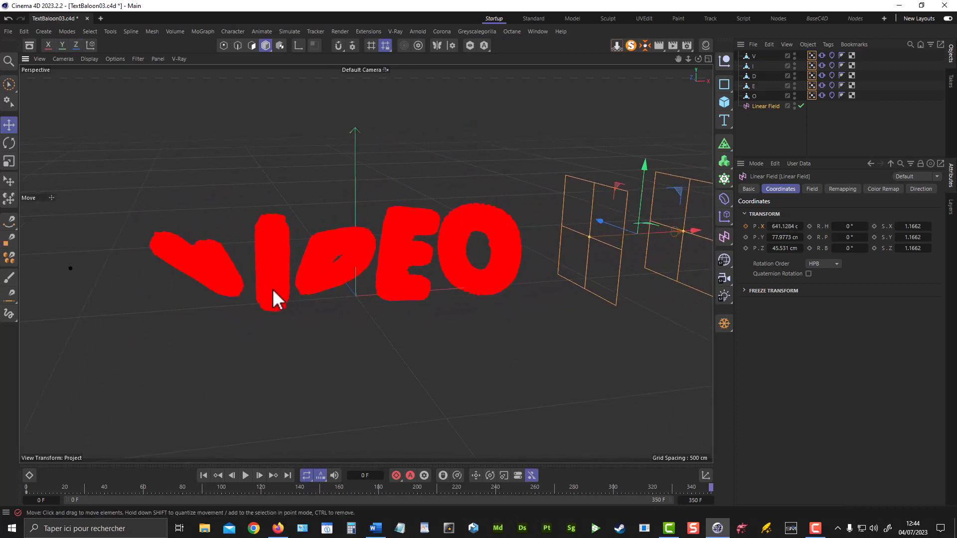
drag(696, 230, 690, 231)
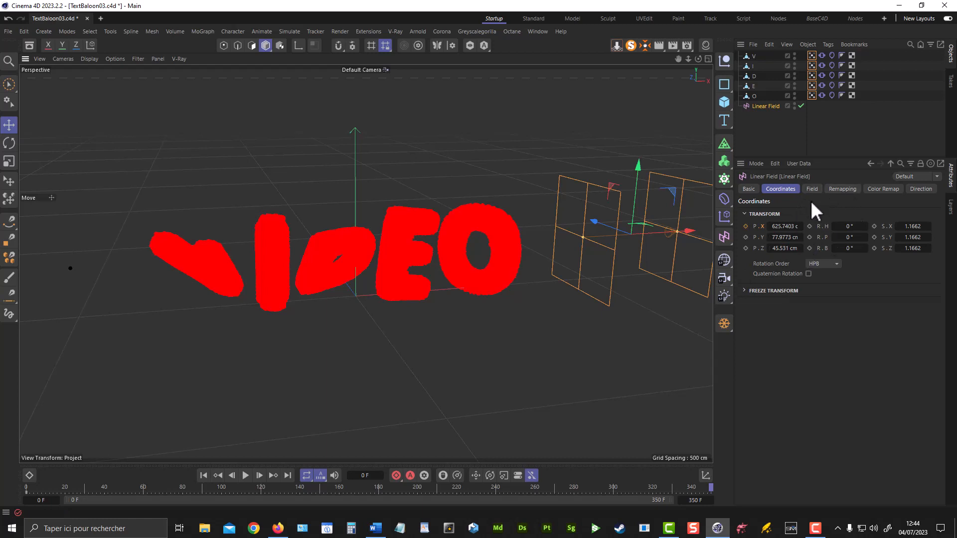
click(747, 226)
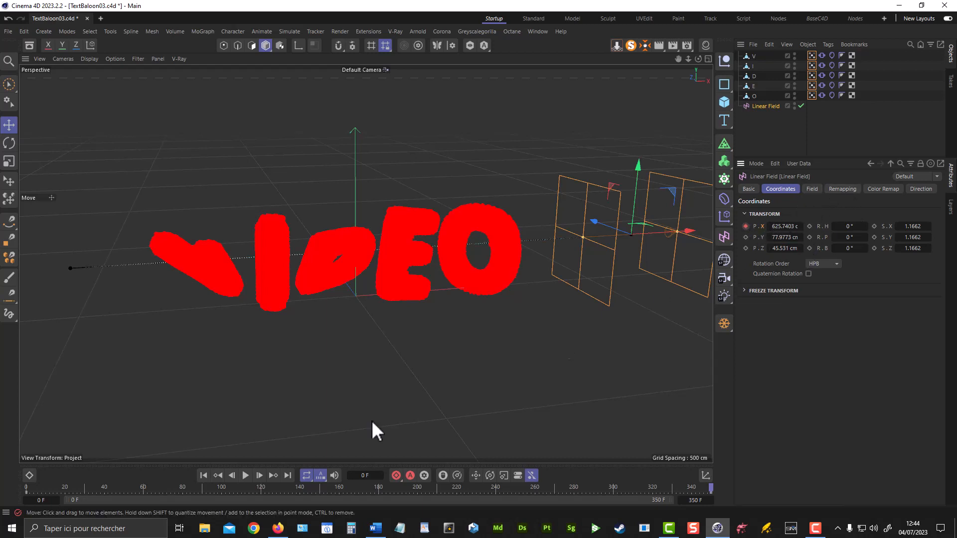
Step: Play the animation from the start to check the field's sweep across the letters, and return to frame 0
click(201, 476)
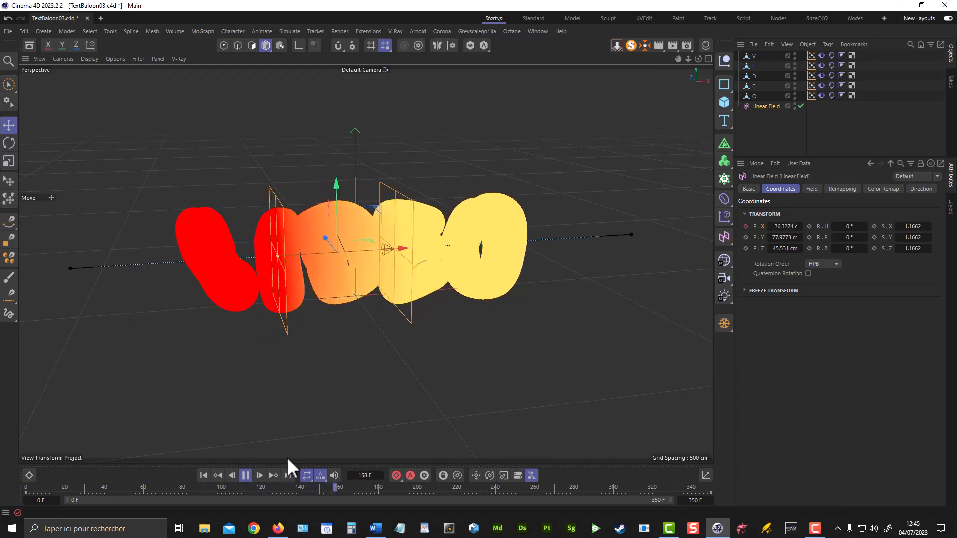
click(245, 476)
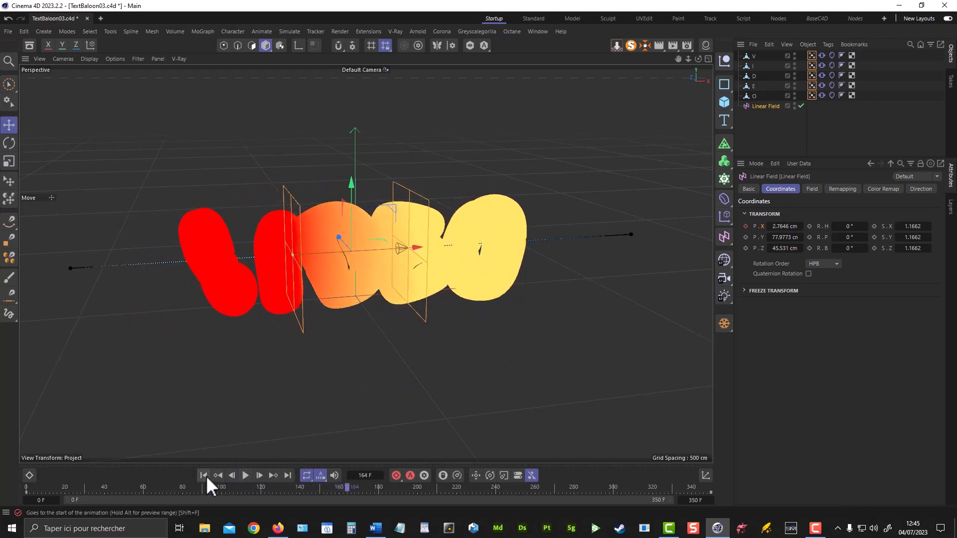
click(205, 476)
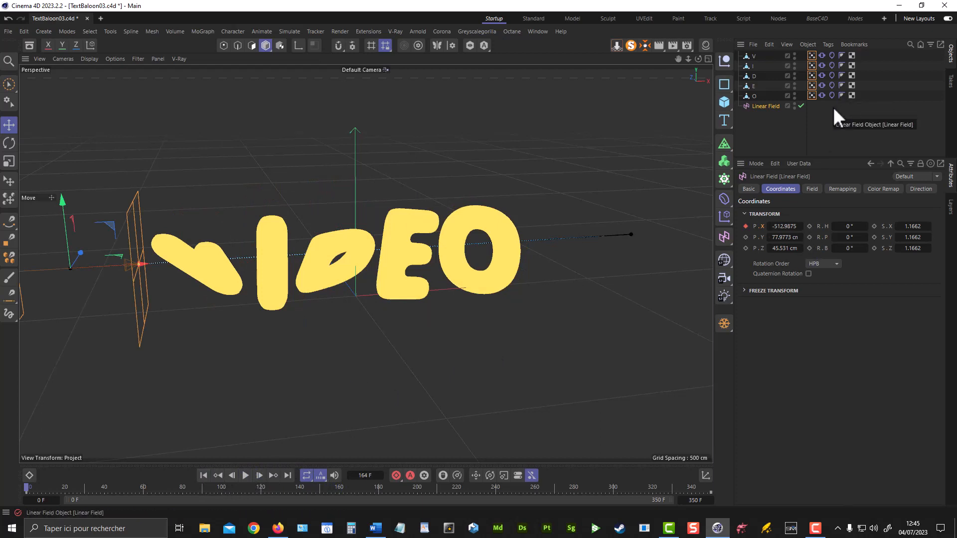
Step: Assign the V letter's Vertex Map as the Balloon map for all five letters' Balloon cloth tags
drag(834, 105, 829, 52)
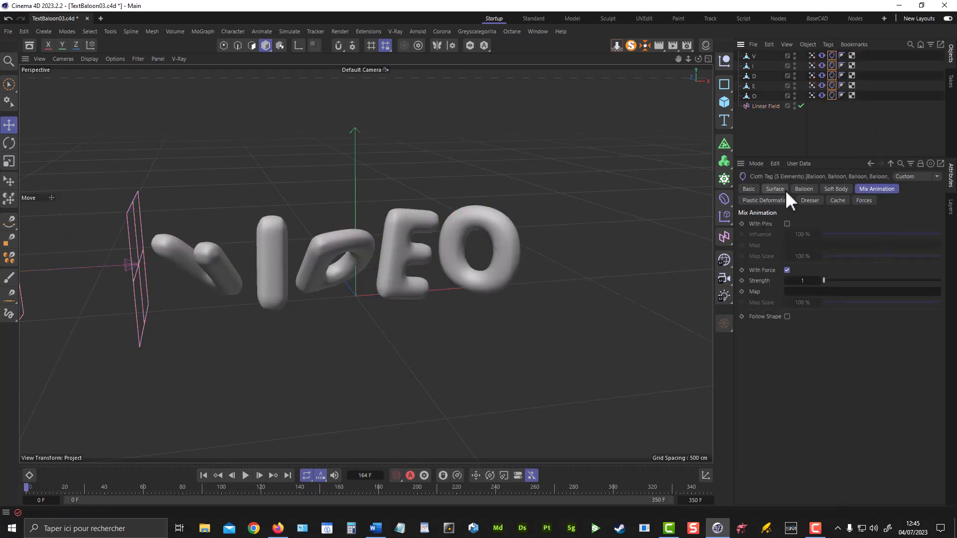
click(802, 192)
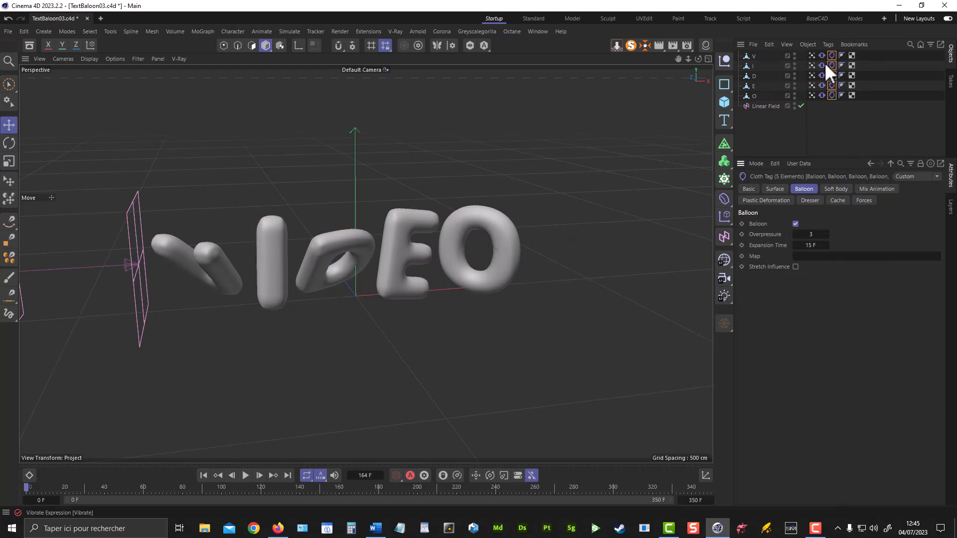
click(812, 55)
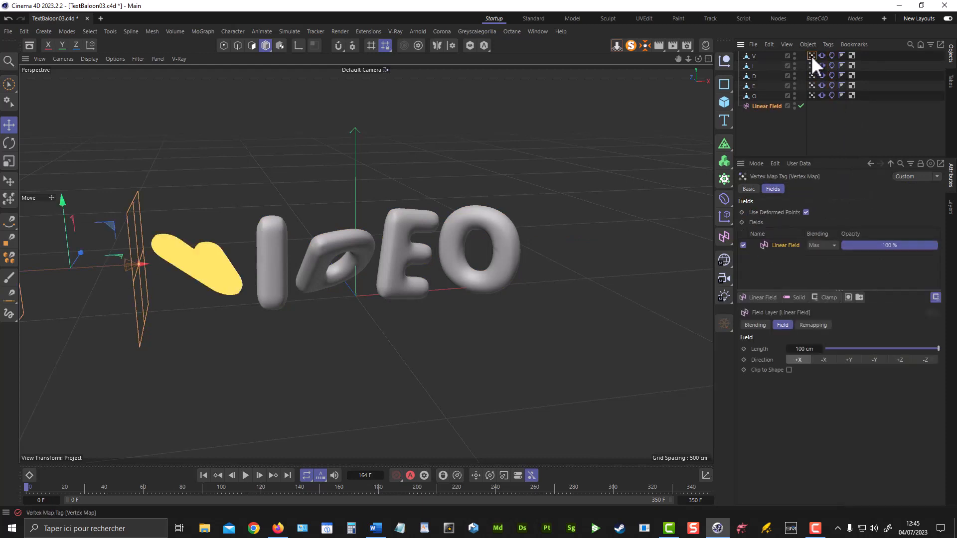
mouse_move(836, 112)
mouse_down()
mouse_move(830, 54)
mouse_move(813, 259)
mouse_up()
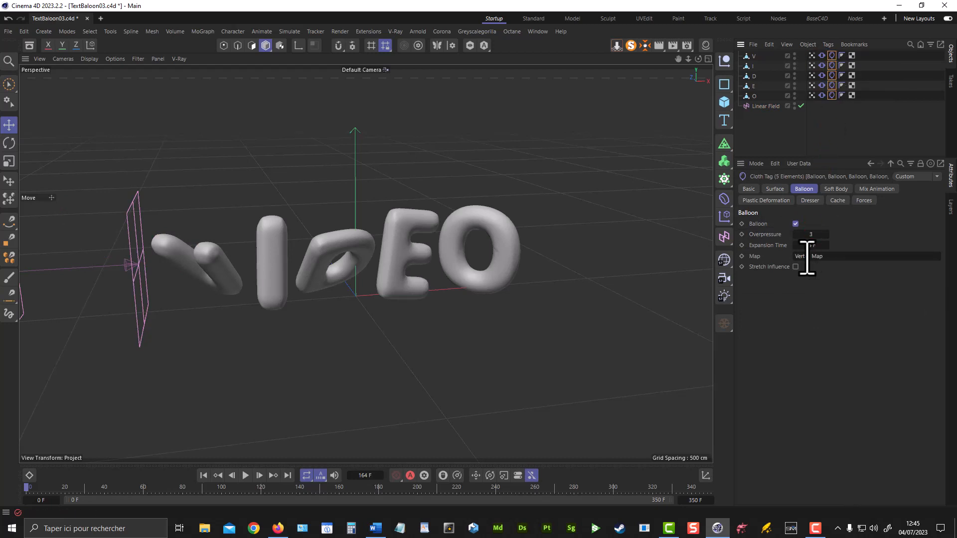
Step: Assign the V letter's Vertex Map as the With Force map in all five Balloon tags' Mix Animation settings
click(812, 56)
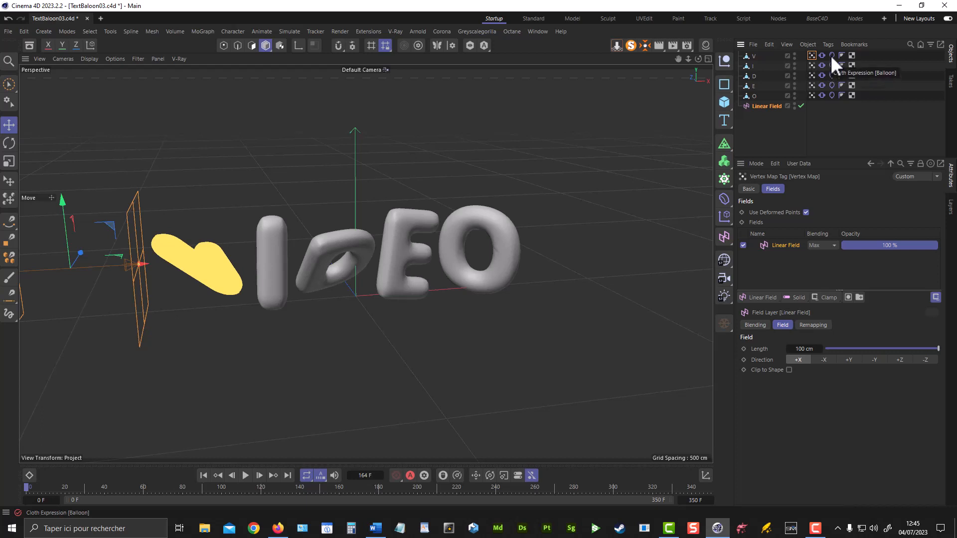
click(831, 55)
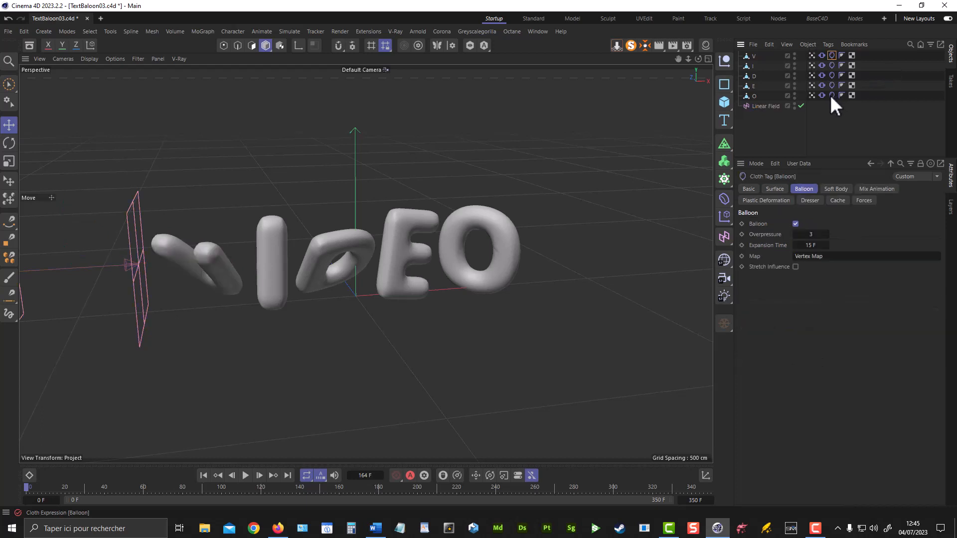
shift+click(831, 95)
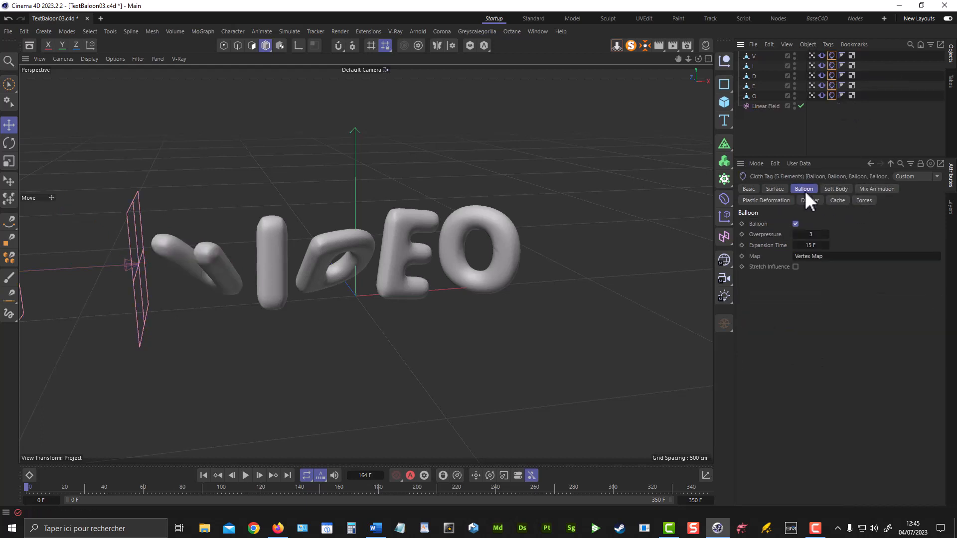
click(874, 191)
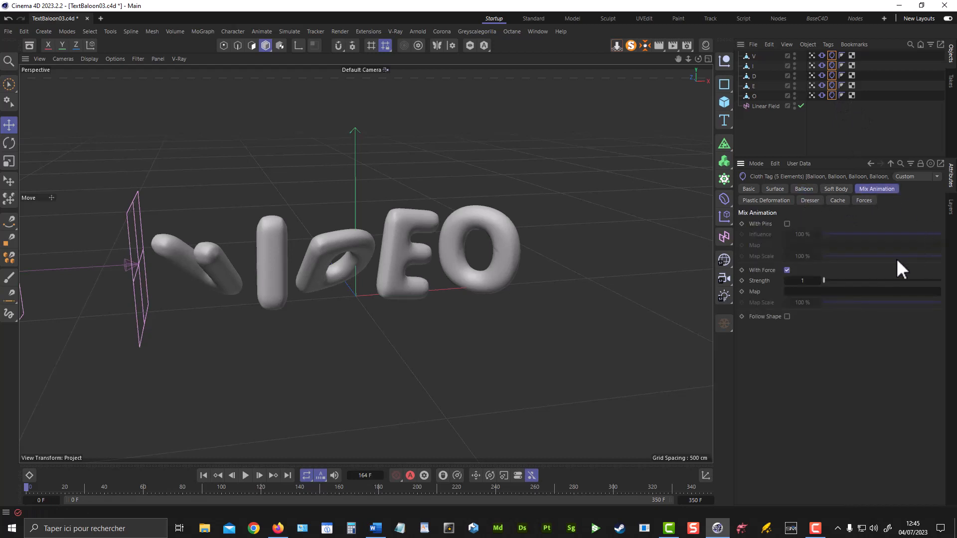
drag(811, 56, 808, 294)
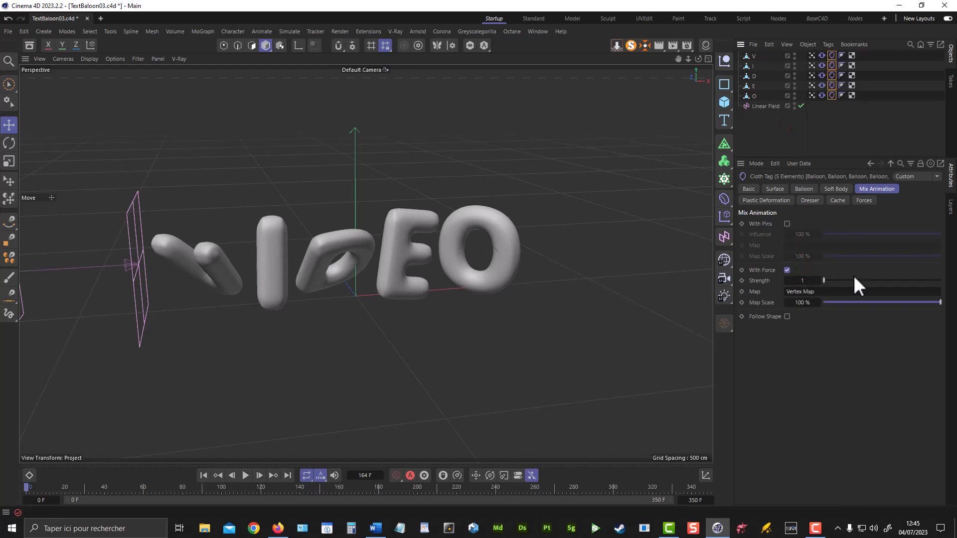
Step: Check the individual Balloon tags' Mix Animation maps, play the simulation from the start, and return to frame 0
click(832, 55)
click(832, 75)
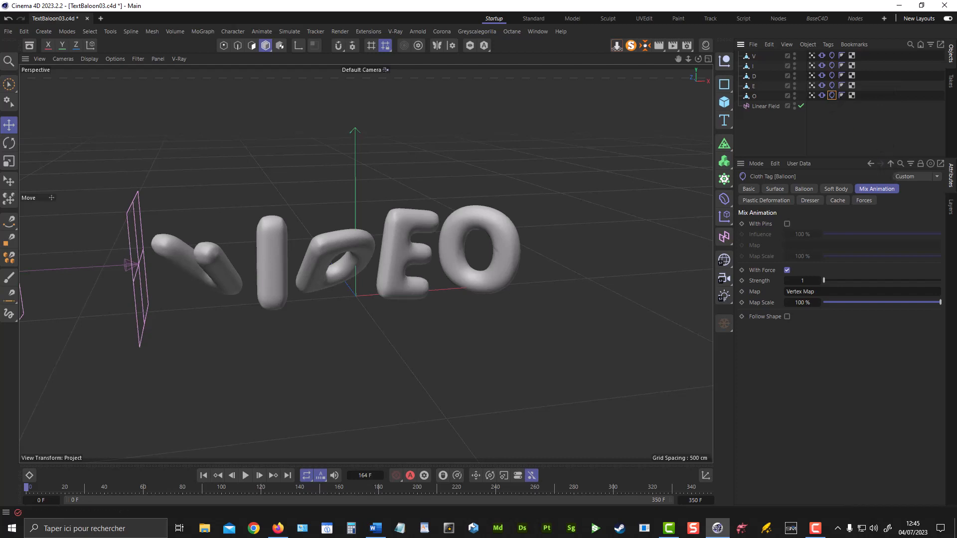
click(204, 475)
click(245, 475)
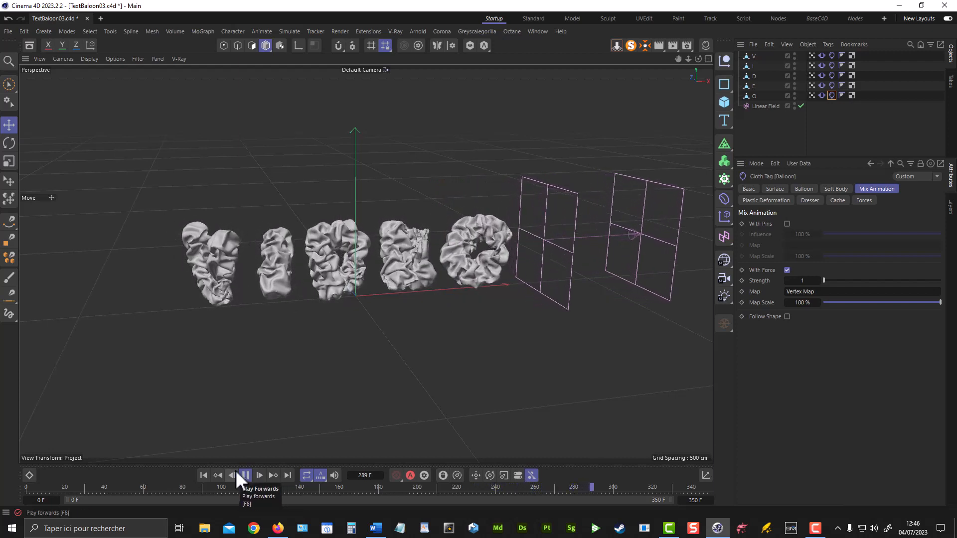
click(242, 474)
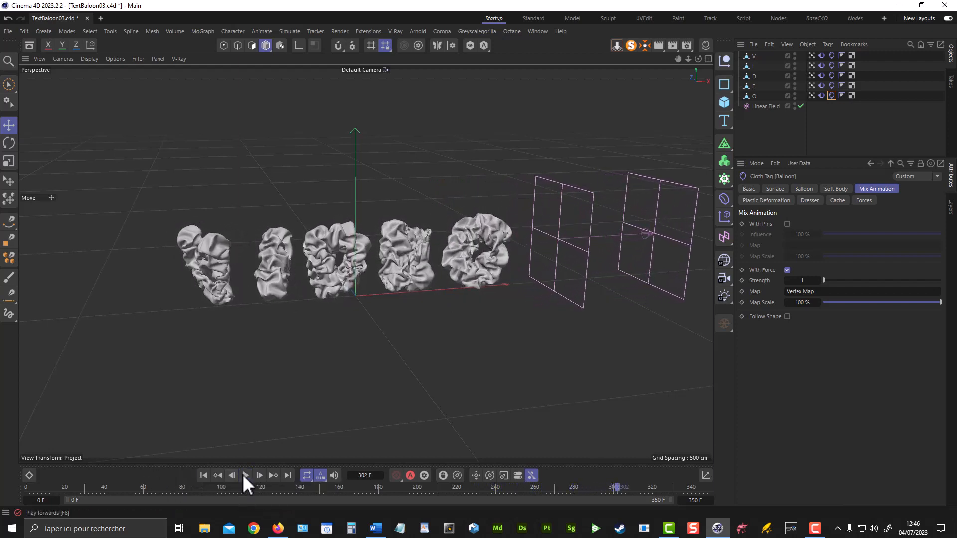
click(203, 475)
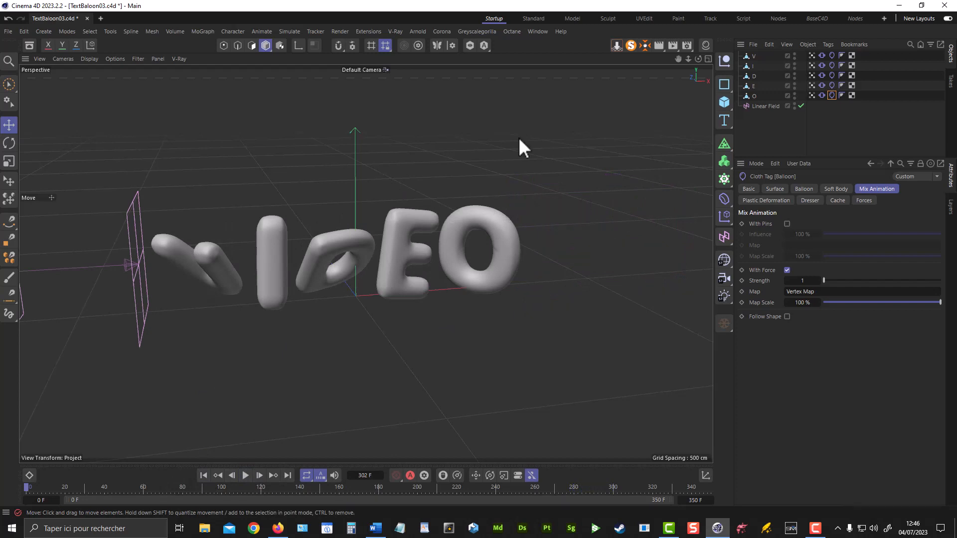
Step: Shift the O letter along its X axis to about 283 cm and move the E letter towards it to widen the spacing
click(515, 250)
drag(544, 261, 572, 260)
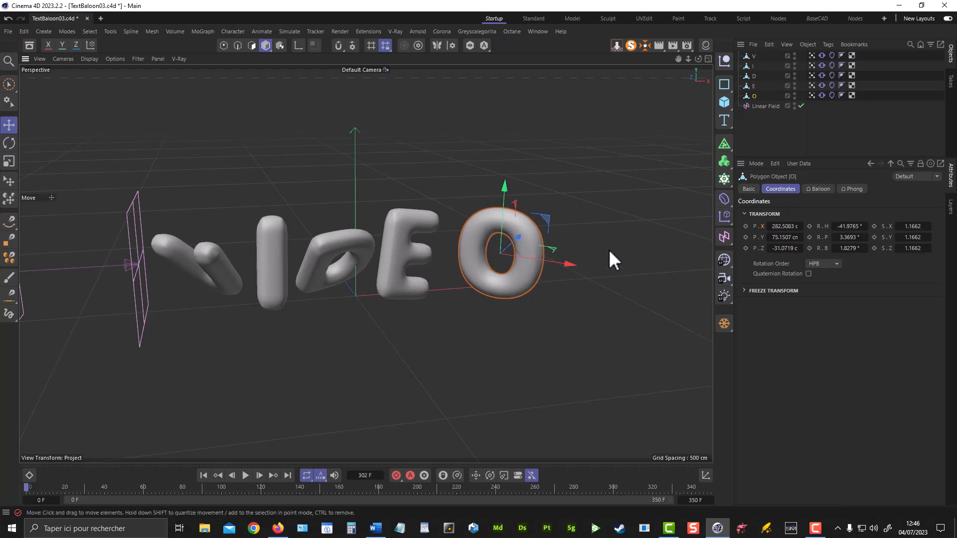
click(755, 86)
drag(461, 256, 478, 255)
click(753, 66)
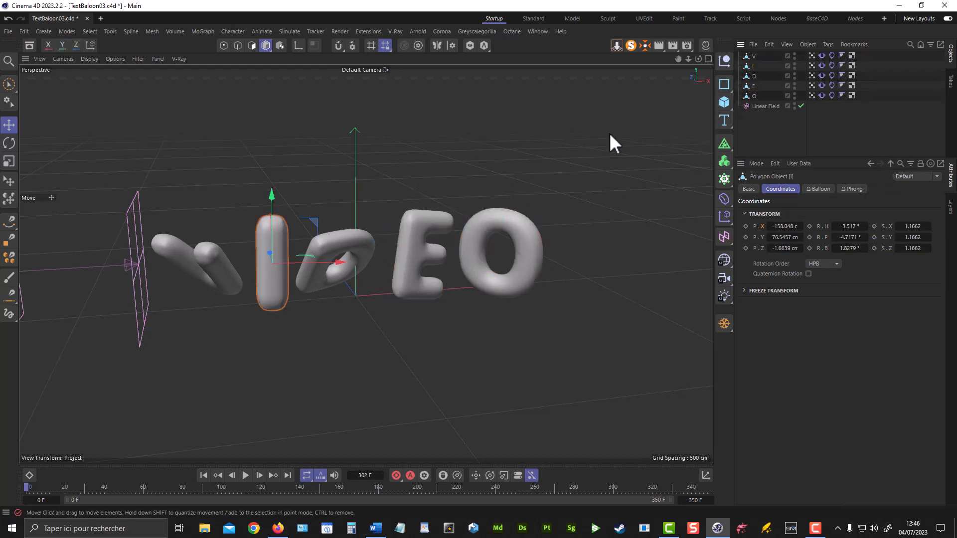
Step: Nudge the D, I and V letters slightly along their own X axes to even out the spacing, placing V at about X -265 cm
click(366, 254)
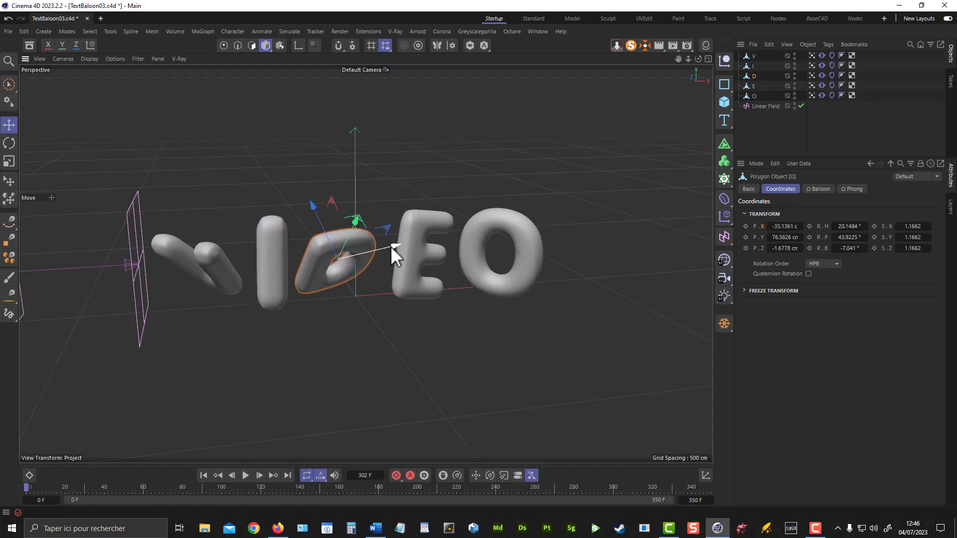
drag(390, 247, 397, 243)
click(284, 257)
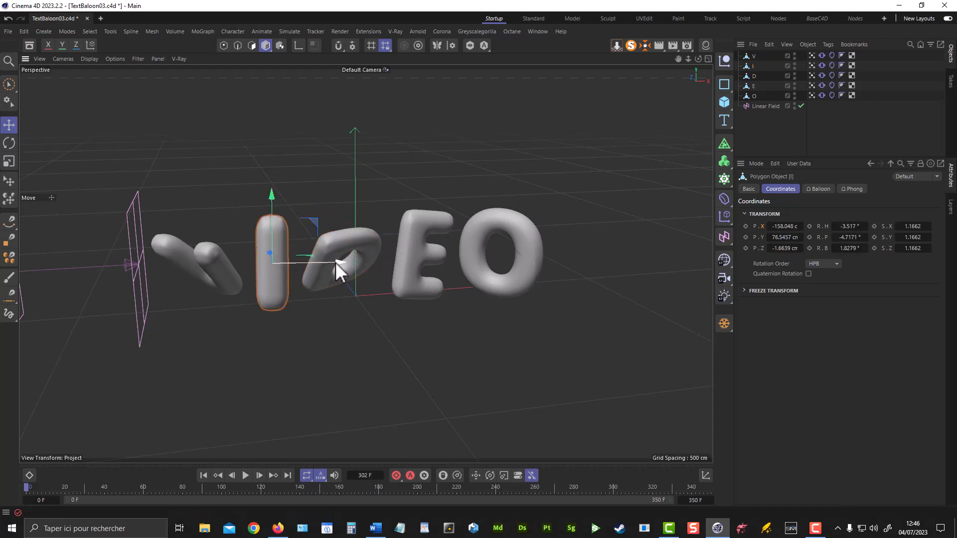
drag(336, 263, 342, 261)
click(228, 265)
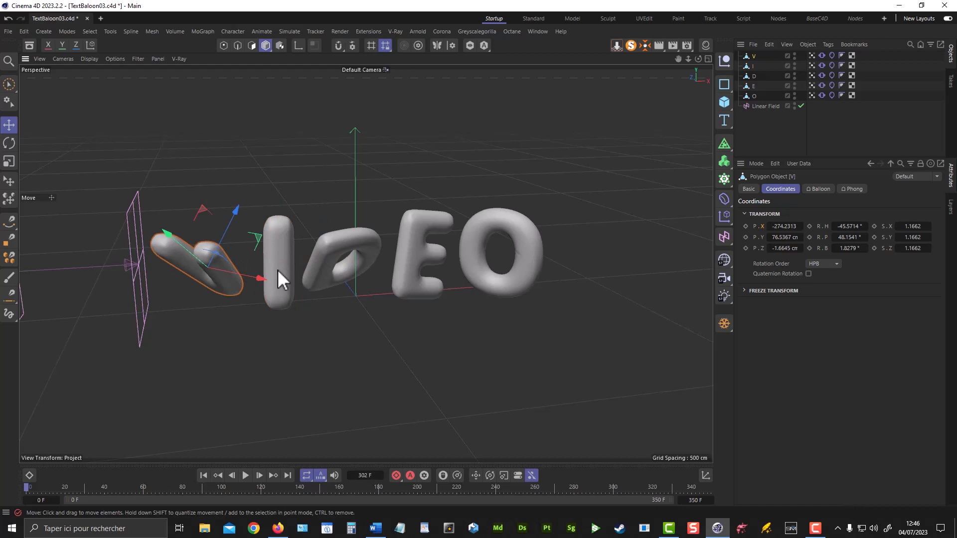
drag(260, 278, 265, 278)
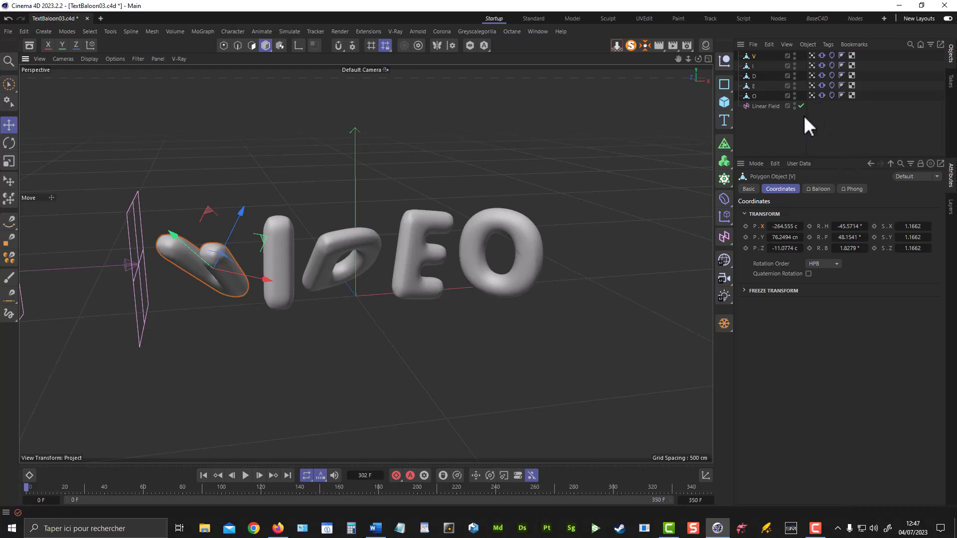
Step: Play the simulation from the start to check the respaced letters, and return to frame 0
click(205, 473)
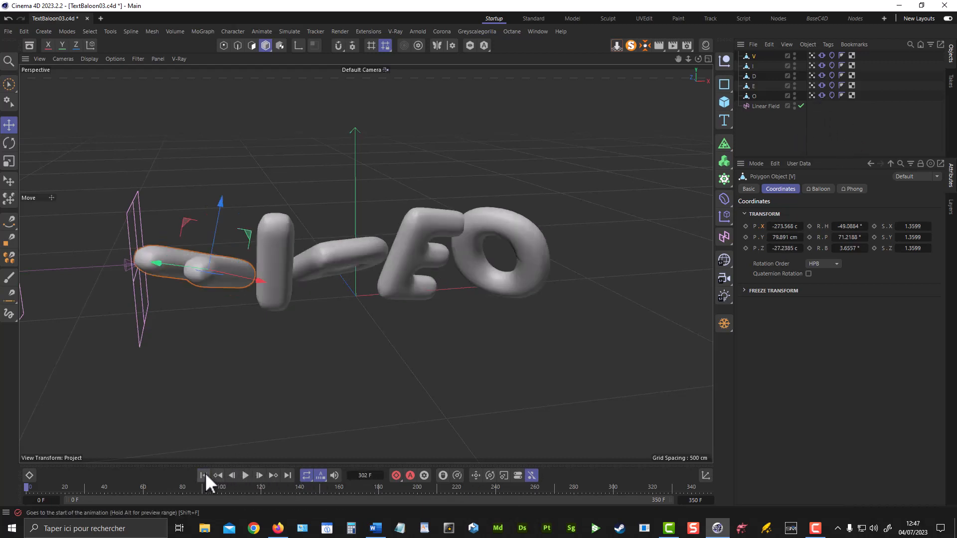
click(244, 475)
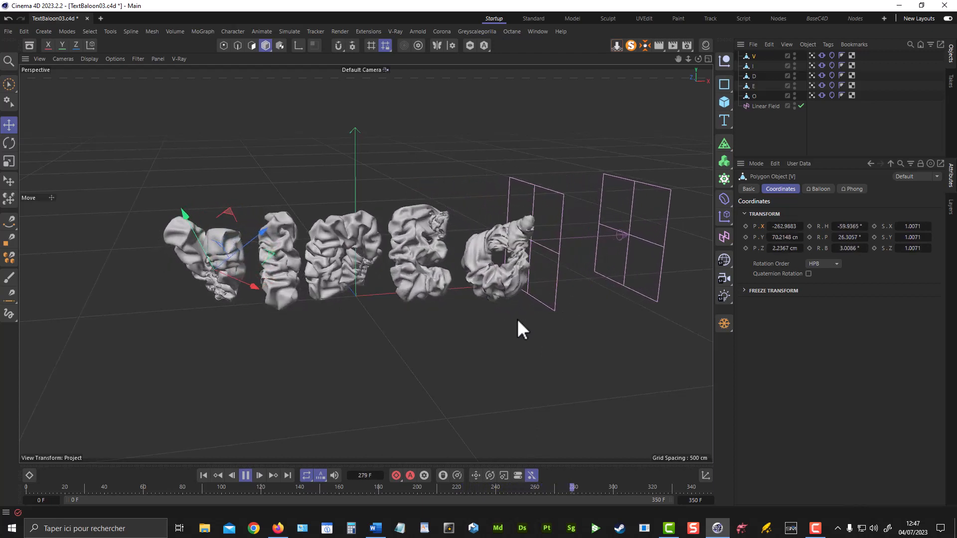
click(245, 476)
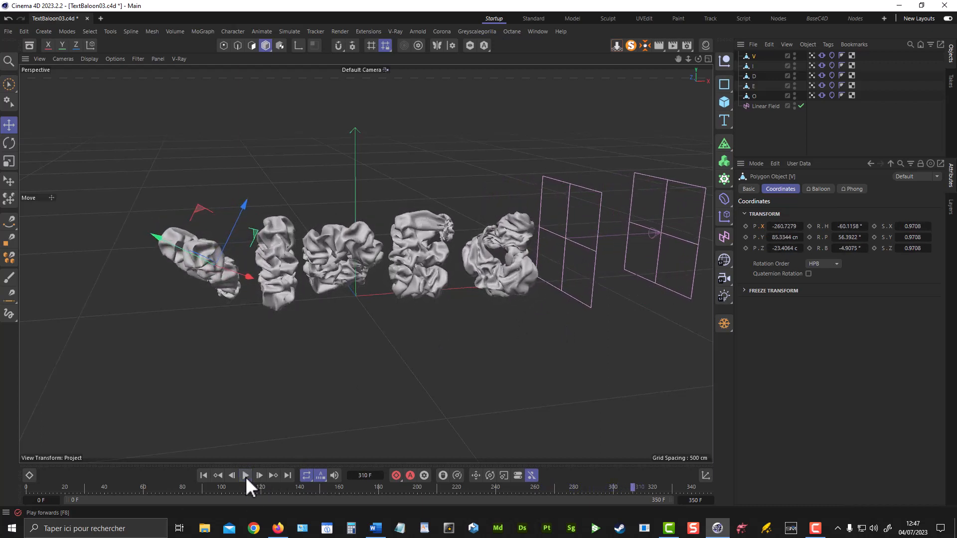
click(203, 476)
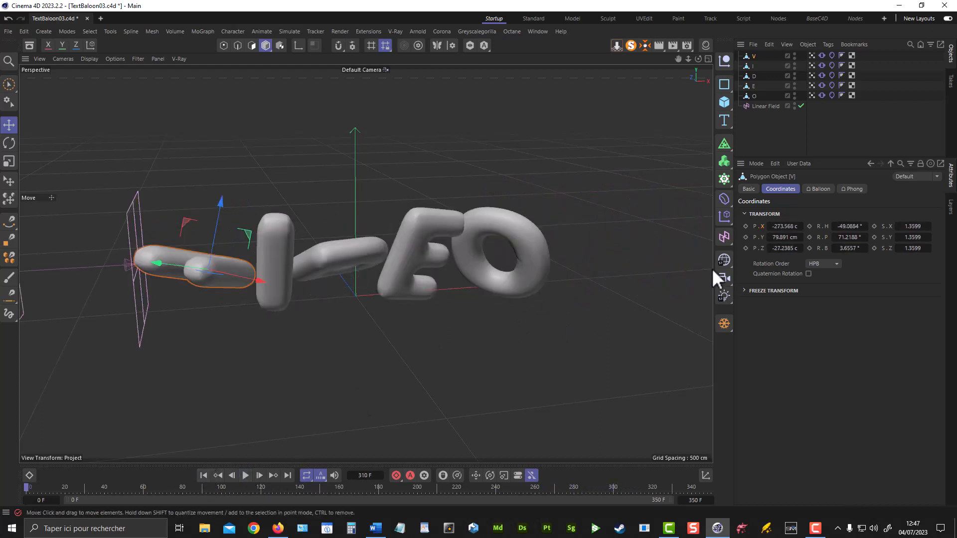
Step: Shorten the Linear Field's length so its front plane clears the V letter, play the simulation to check it, and return to frame 0
click(763, 107)
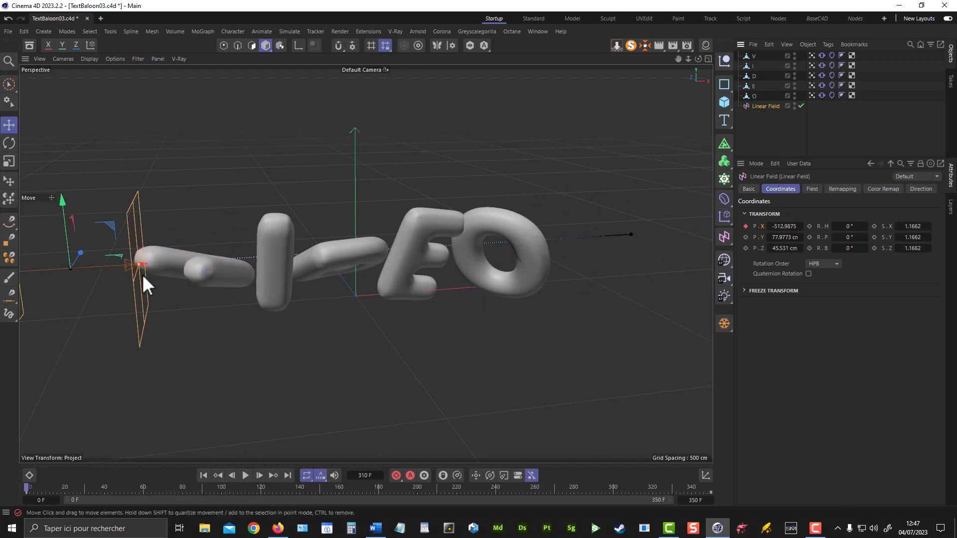
drag(141, 265, 125, 269)
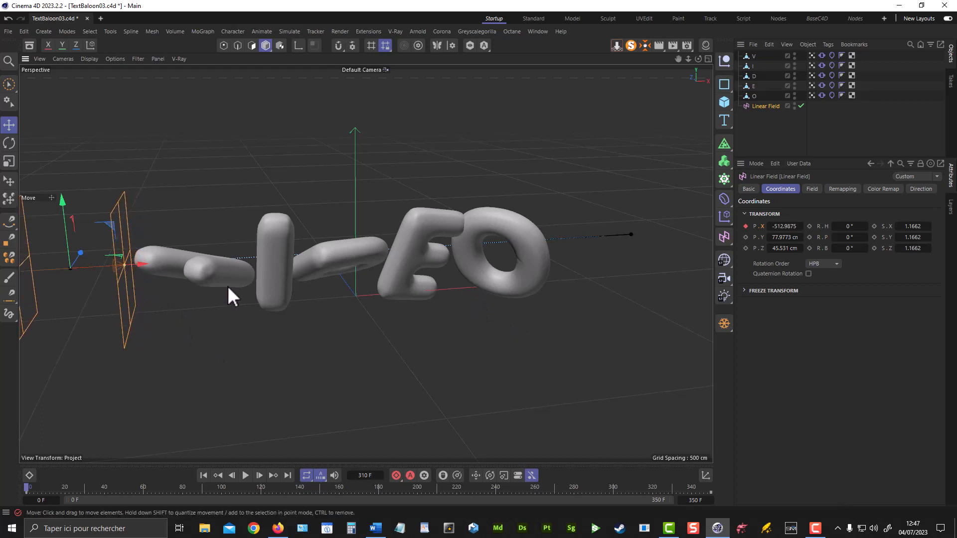
click(245, 475)
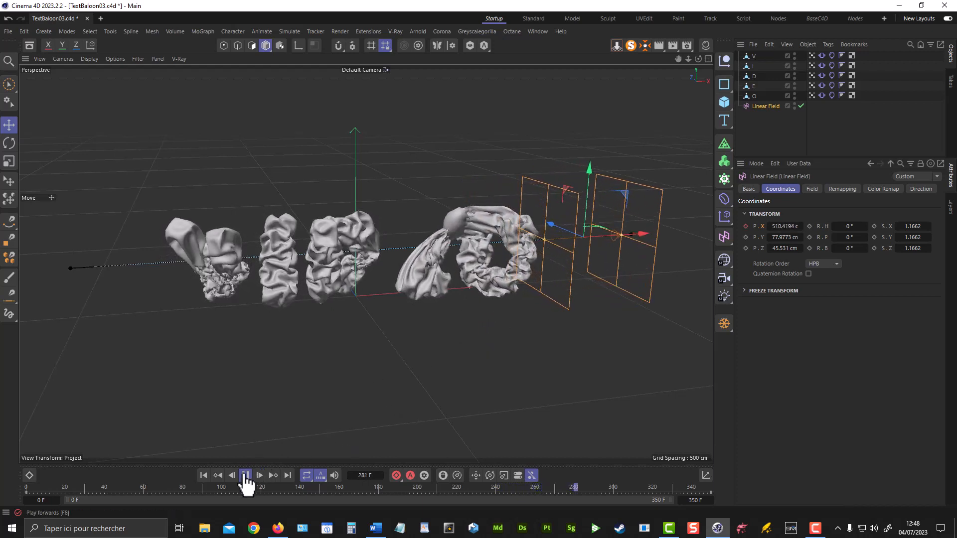
click(245, 476)
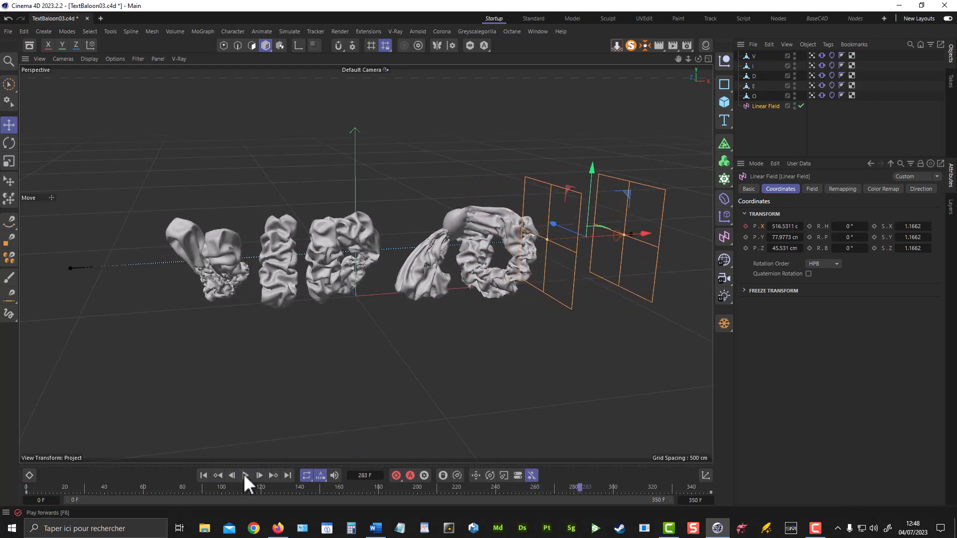
click(204, 475)
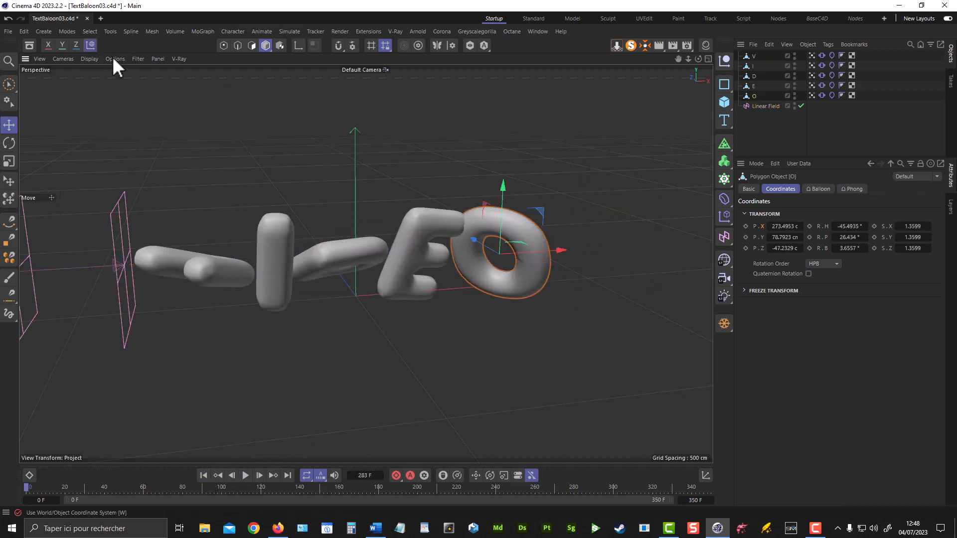
Step: Using world axes, move the O, E and D letters further apart along X, with E at about 176 cm and D at about -8 cm
drag(557, 246, 619, 242)
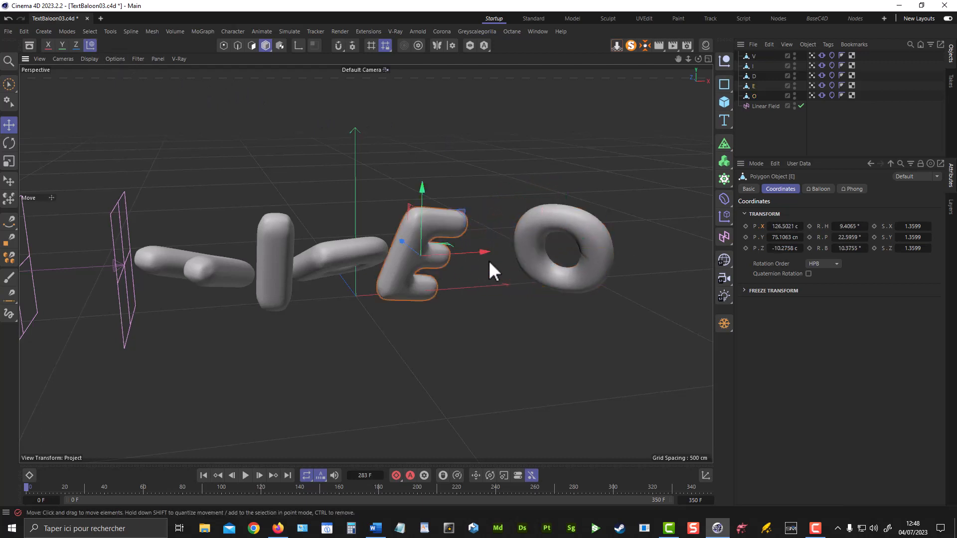
drag(491, 252, 509, 250)
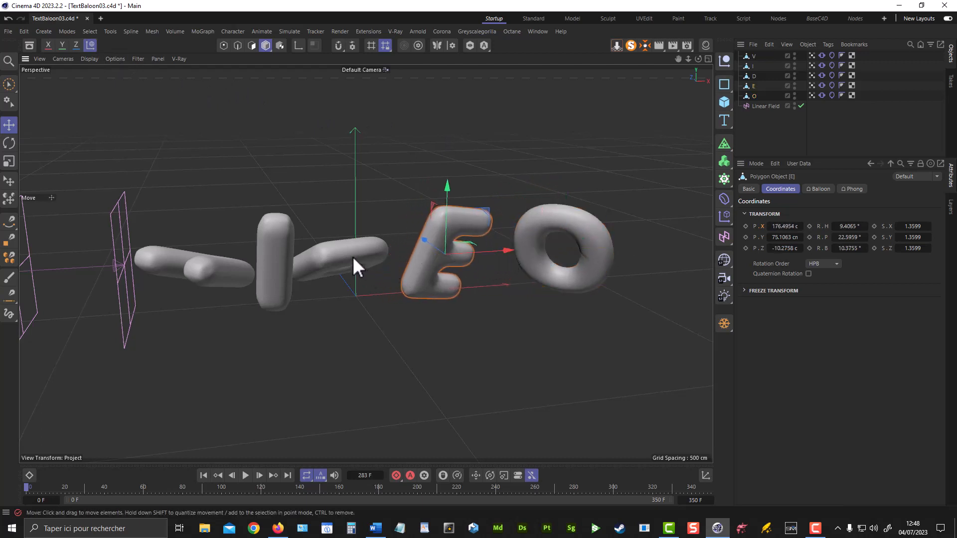
click(352, 256)
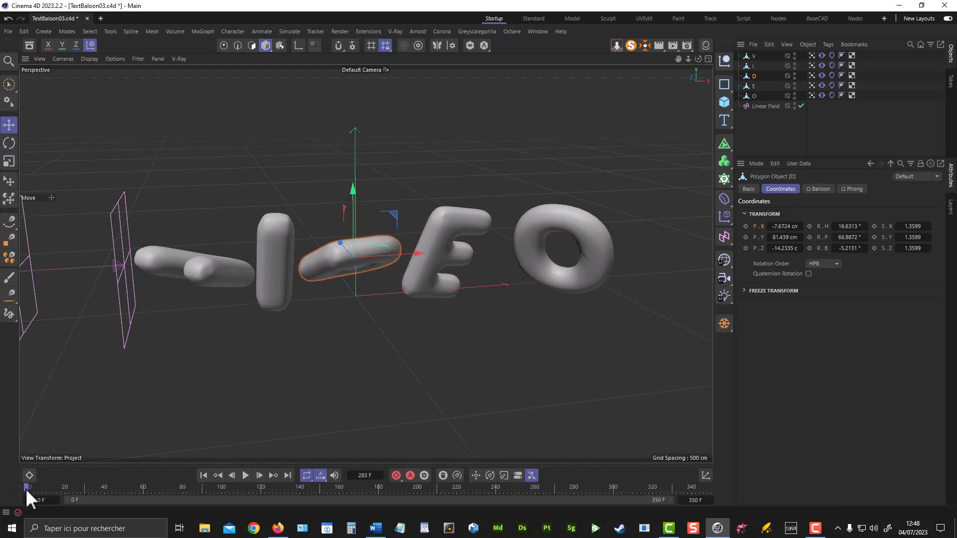
Step: Scrub the timeline to frame 350 to examine the spaced letters, and replay the simulation from frame 0
drag(240, 486, 711, 472)
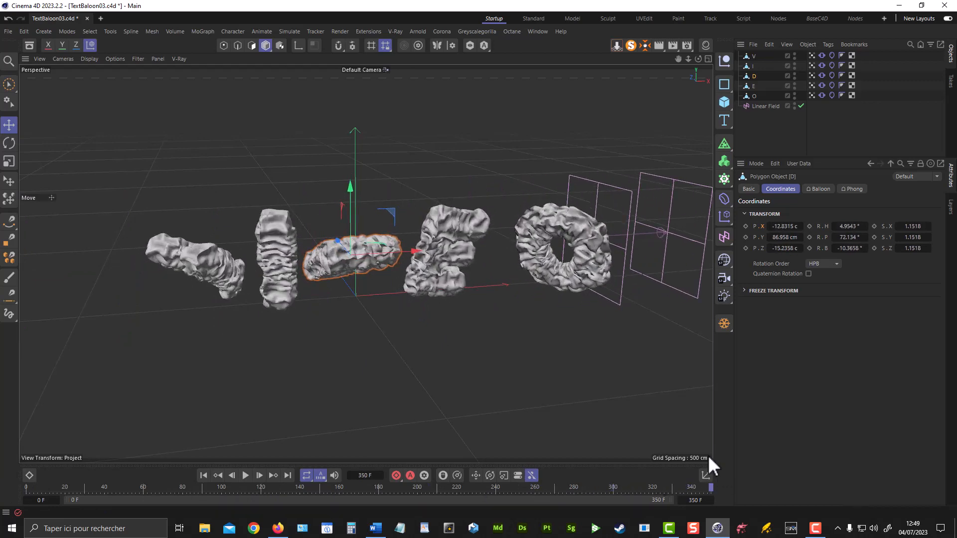
alt+drag(642, 265, 521, 243)
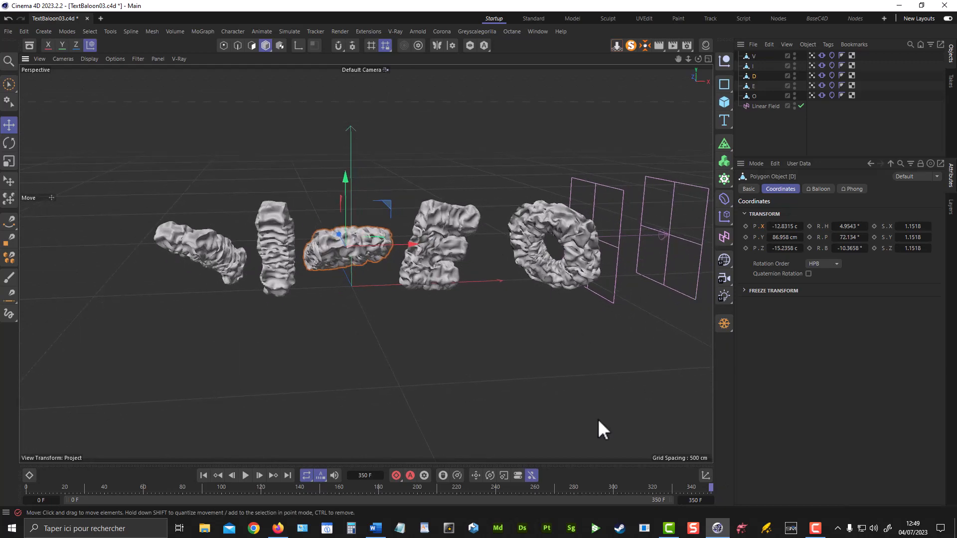
click(204, 475)
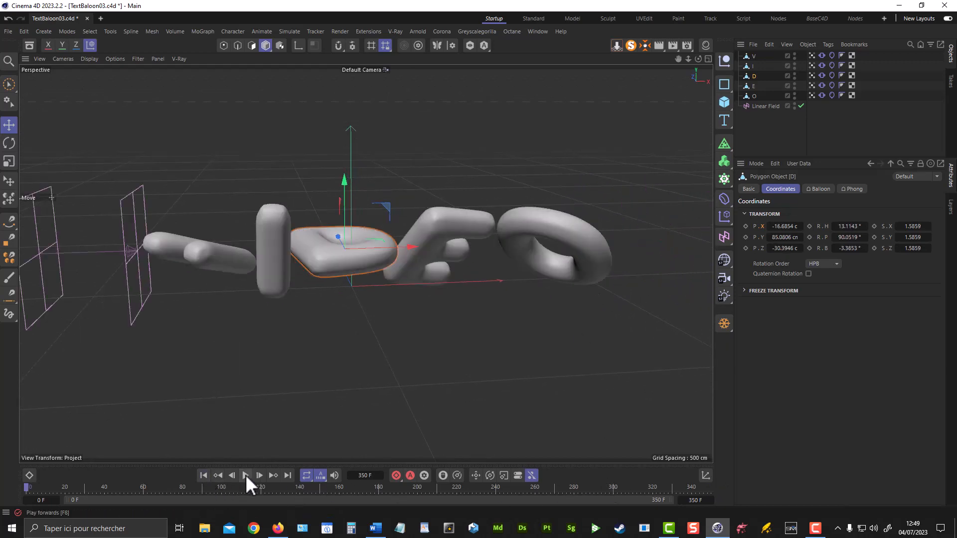
click(246, 475)
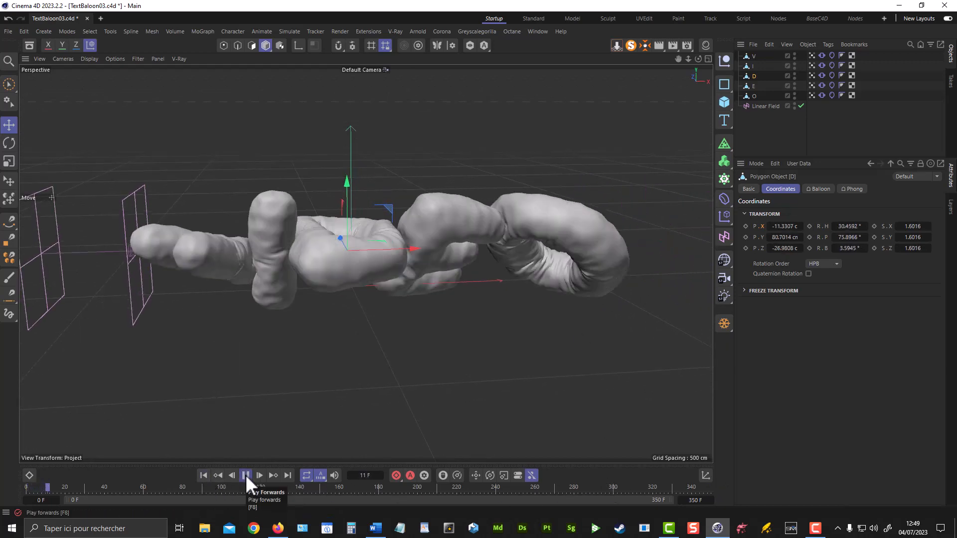